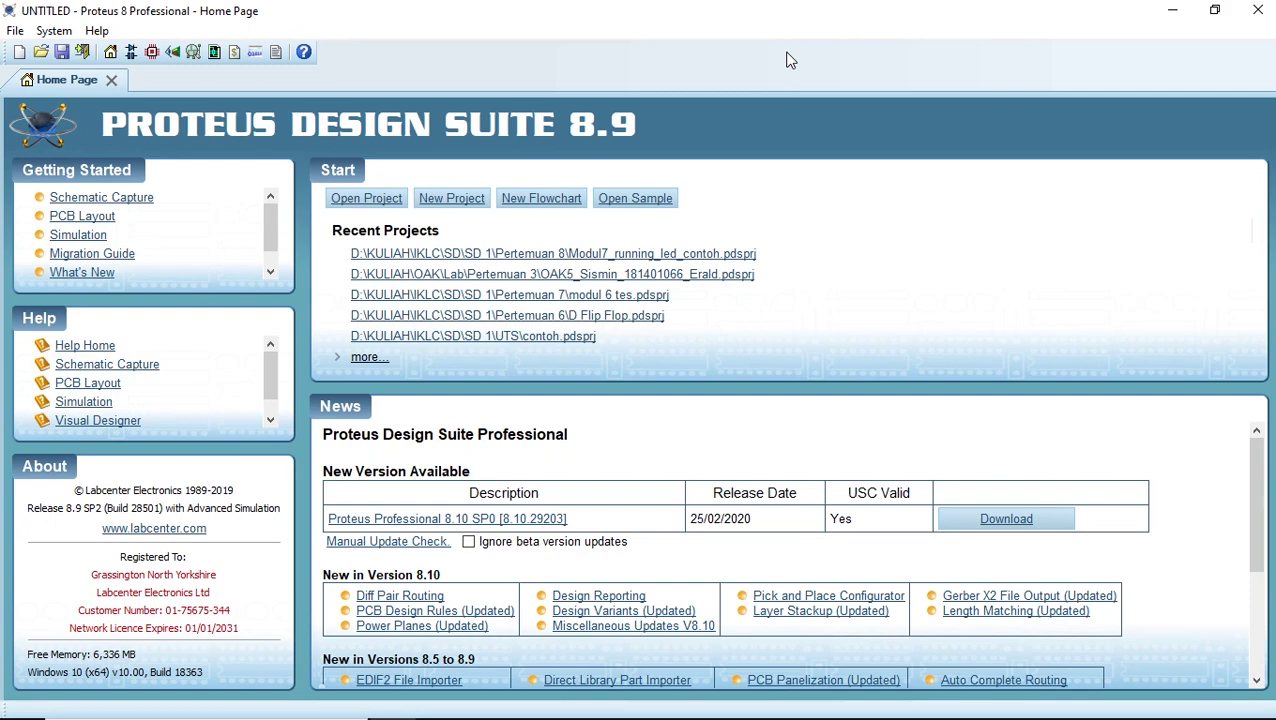
Start a new project and name it "running led", keeping the default path and the New Project type.
left_click(451, 198)
type("Ledseri")
key("BackSpace")
key("BackSpace")
key("BackSpace")
key("BackSpace")
key("BackSpace")
key("BackSpace")
key("BackSpace")
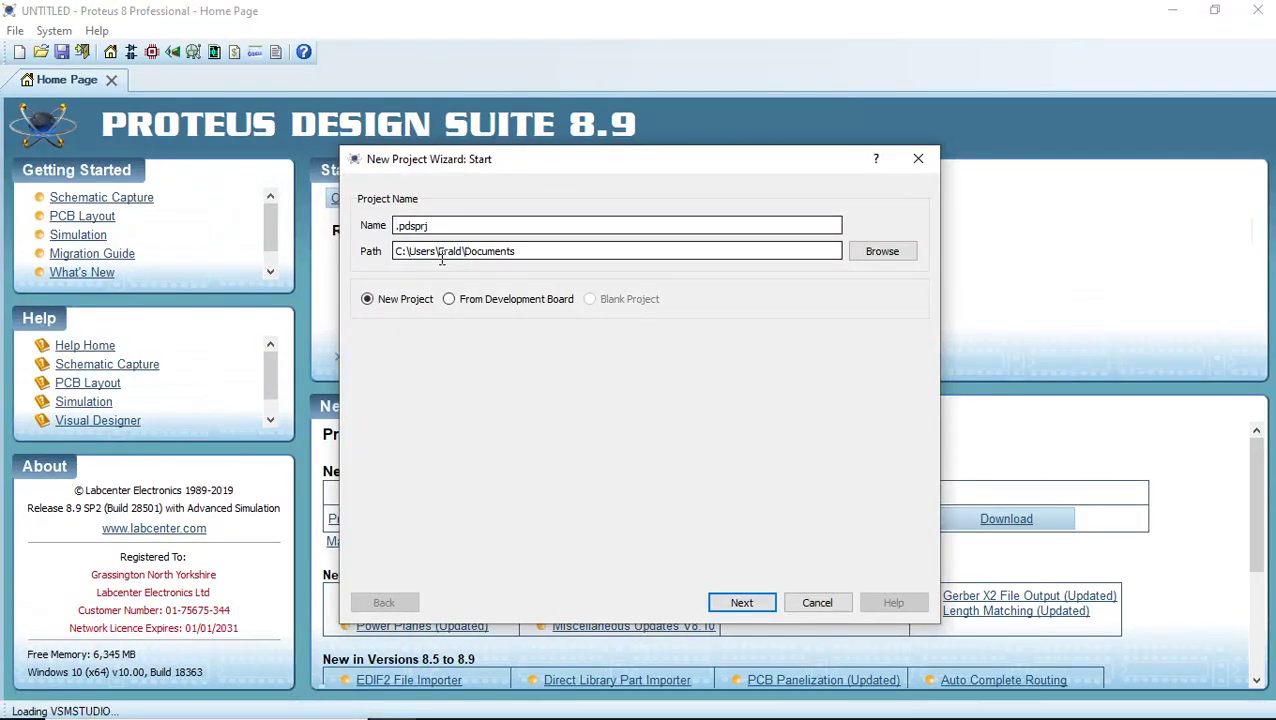
type("running led")
left_click(741, 603)
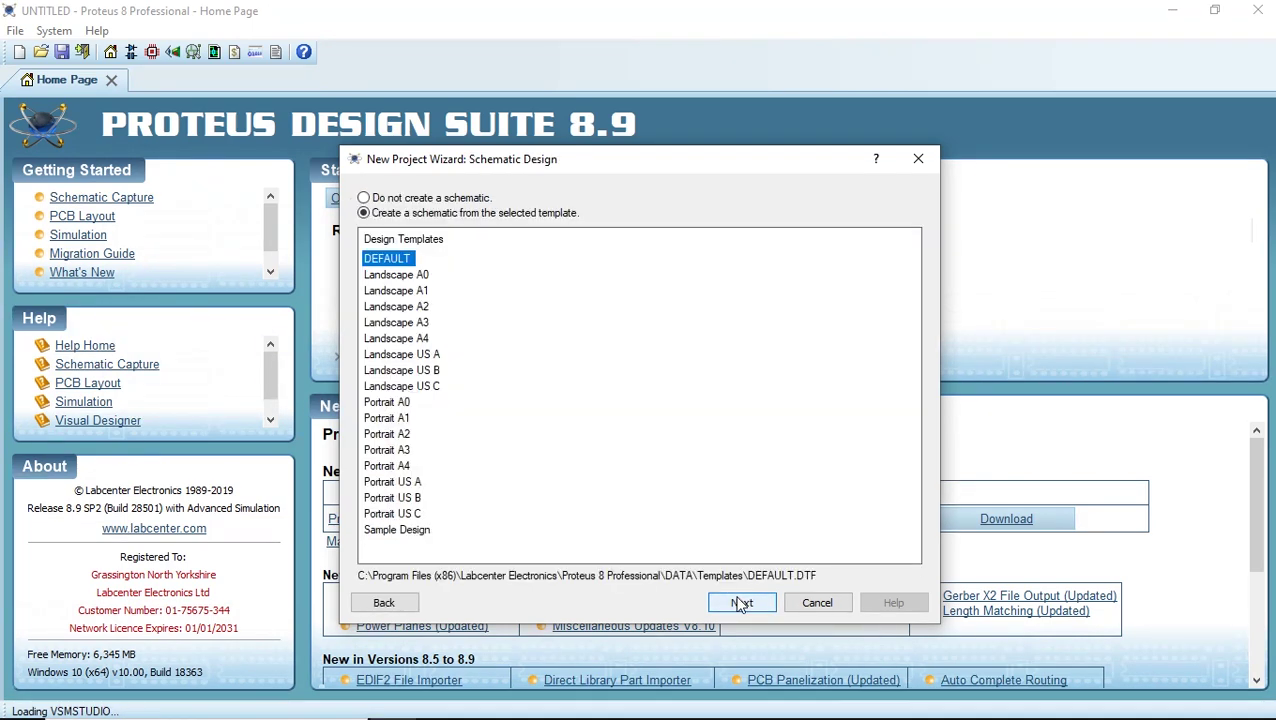
Finish the project setup with the DEFAULT schematic template and no firmware project.
left_click(741, 603)
left_click(741, 603)
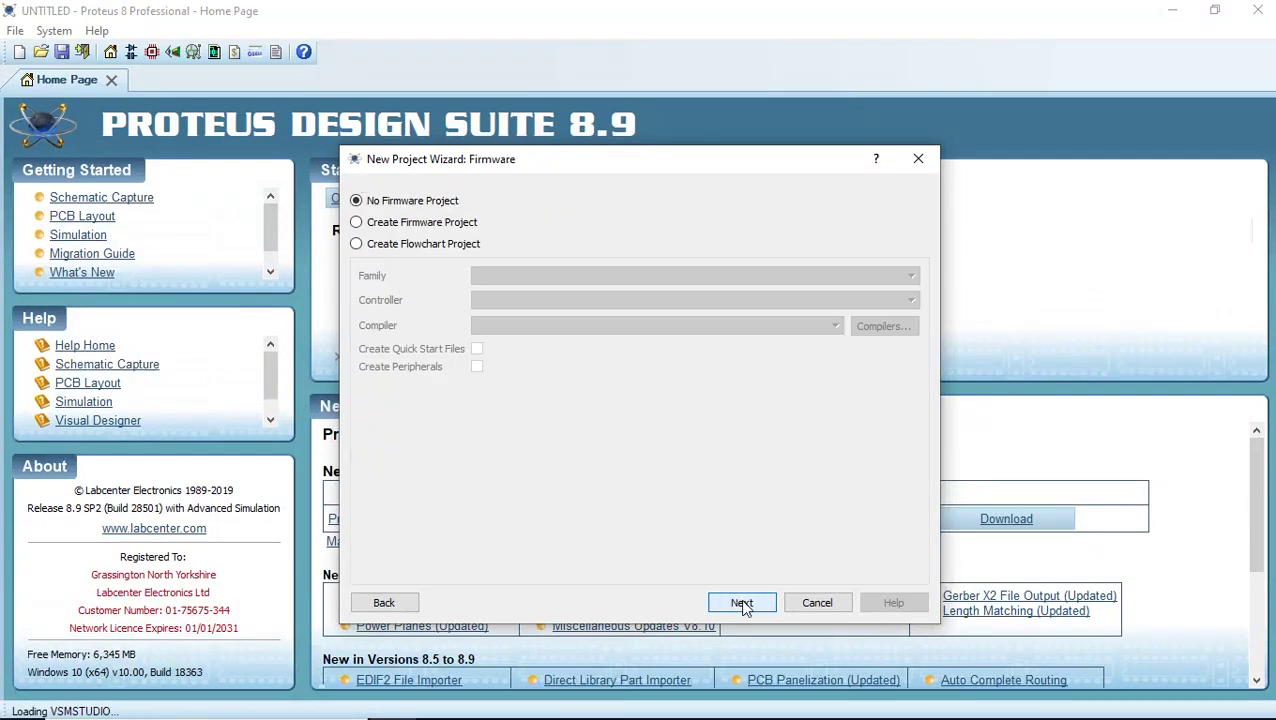
left_click(741, 603)
left_click(741, 603)
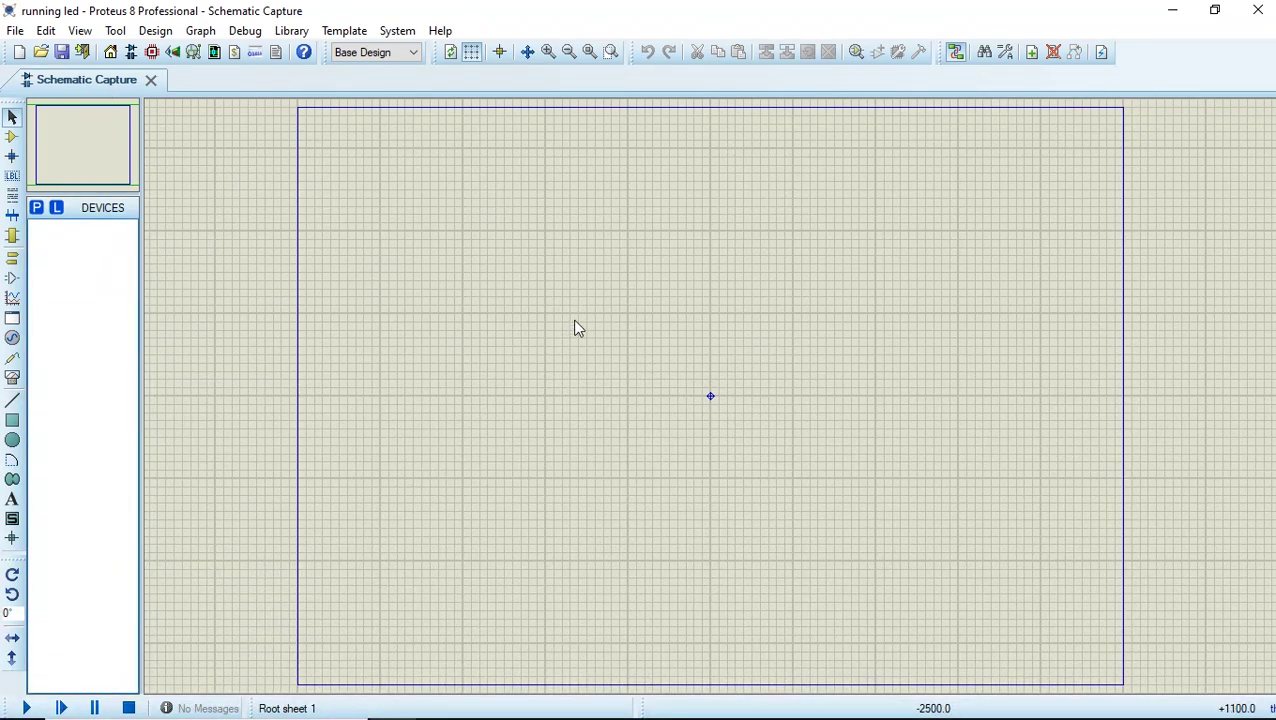
View the project's empty PCB layout and return to the schematic.
left_click(152, 56)
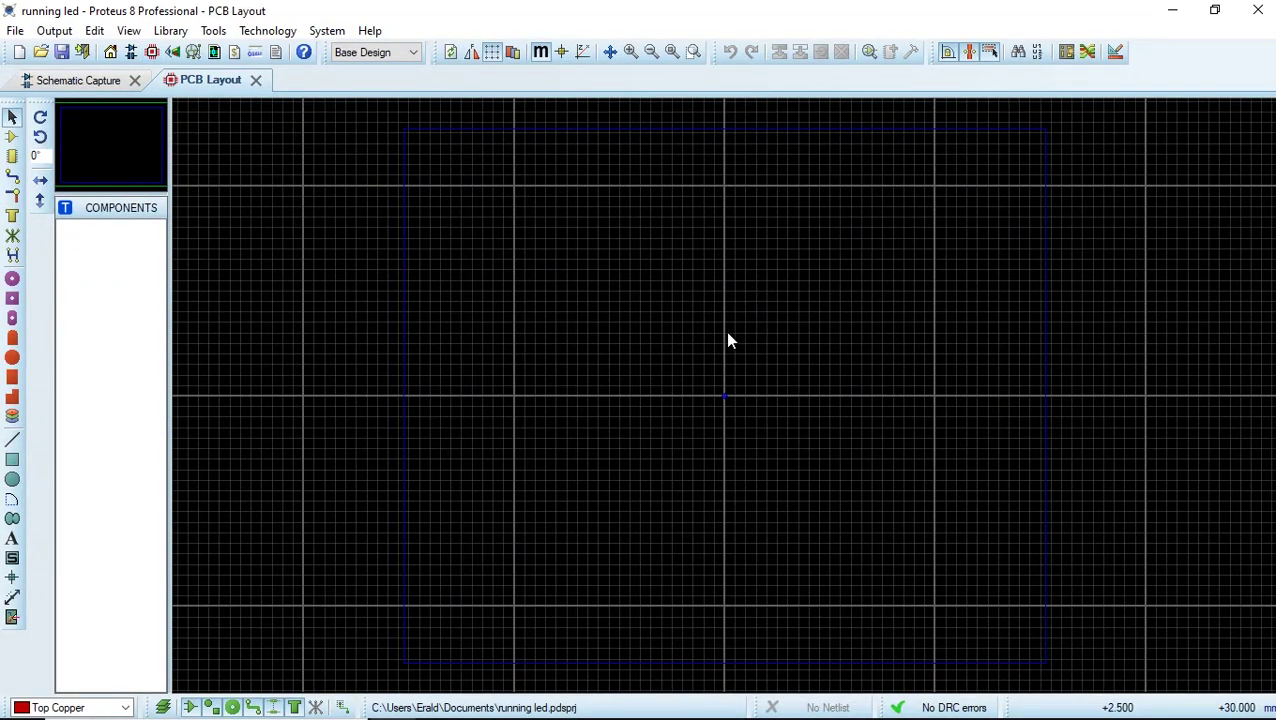
left_click(84, 82)
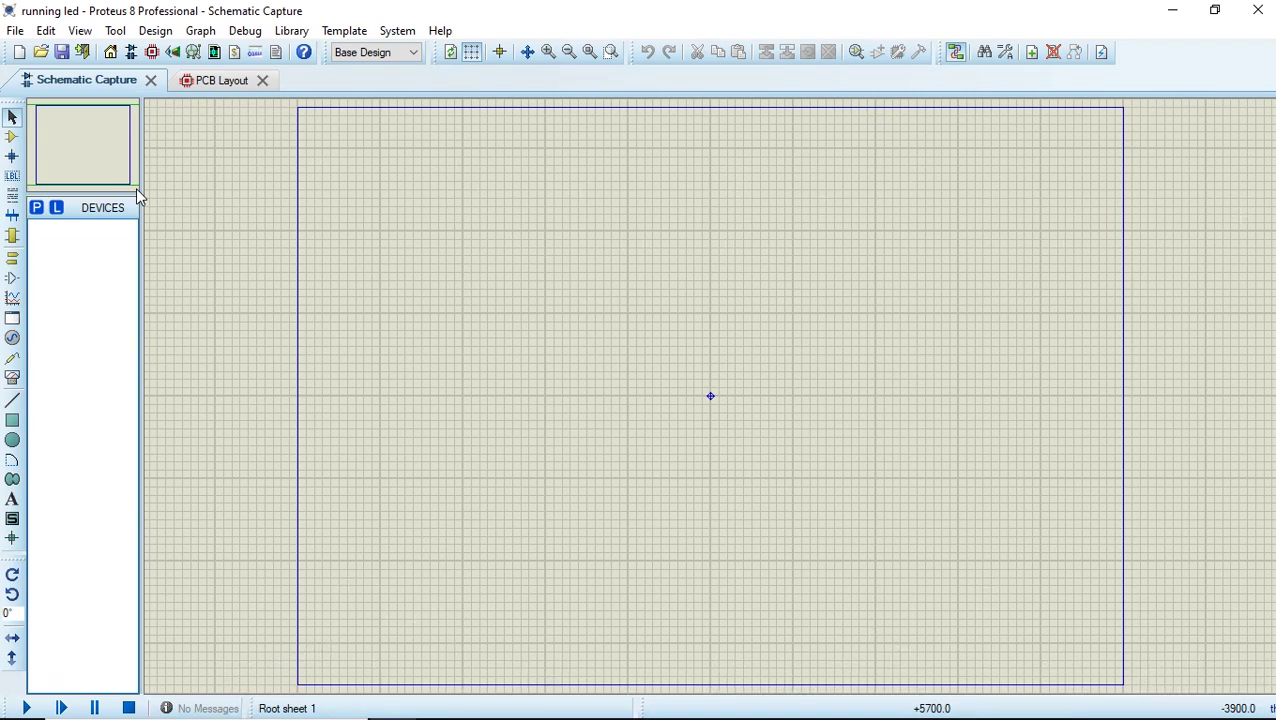
Search the device library for 555 and add the analog 555 Timer/Oscillator to the project's devices.
left_click(36, 207)
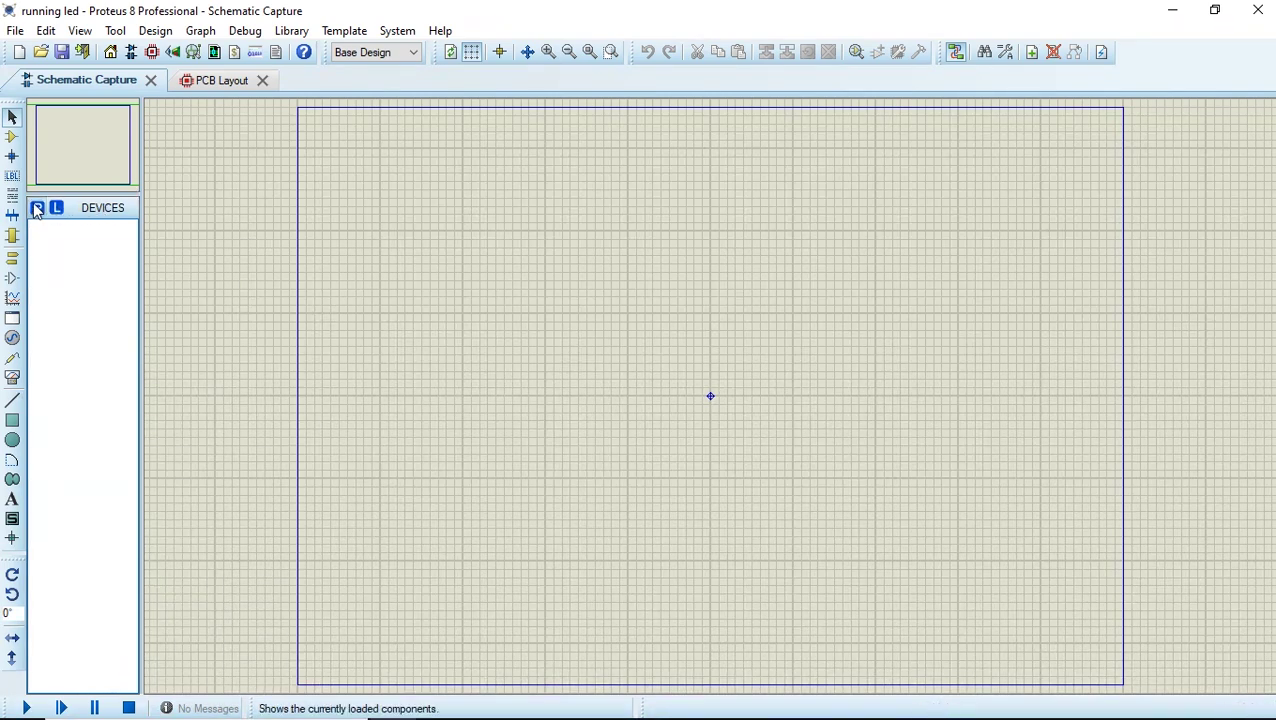
left_click_drag(440, 88, 412, 48)
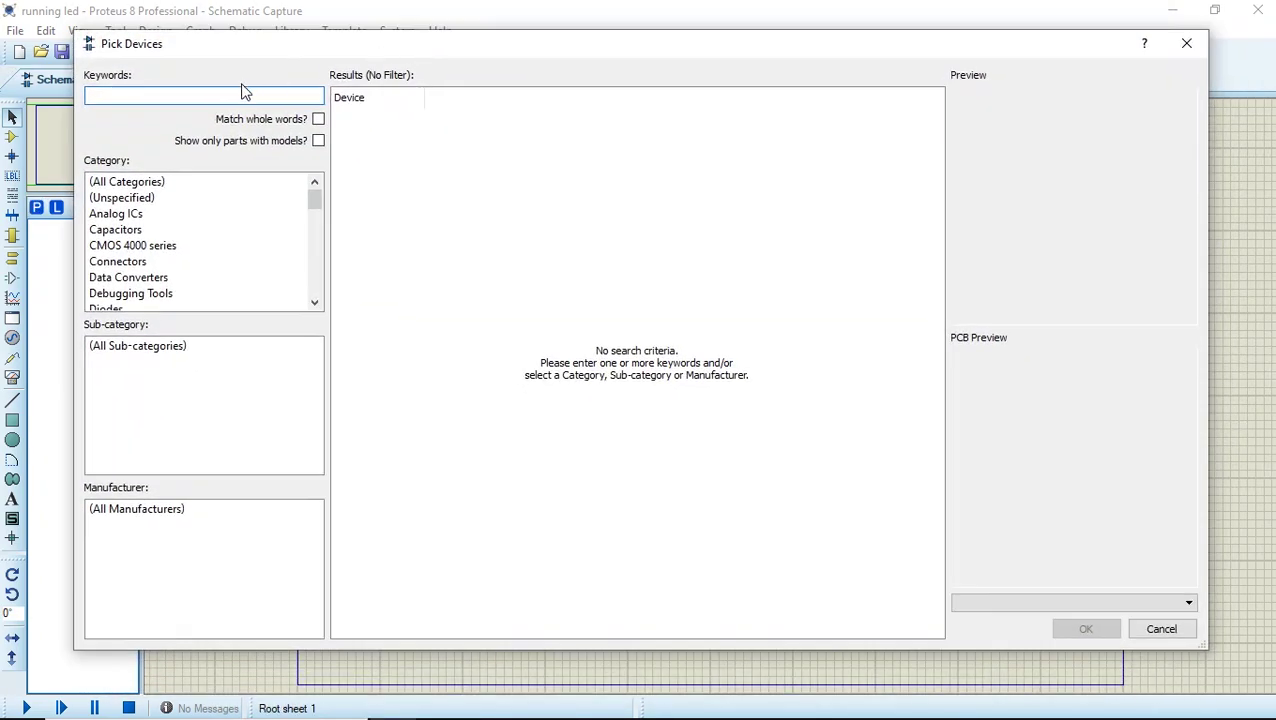
type("555")
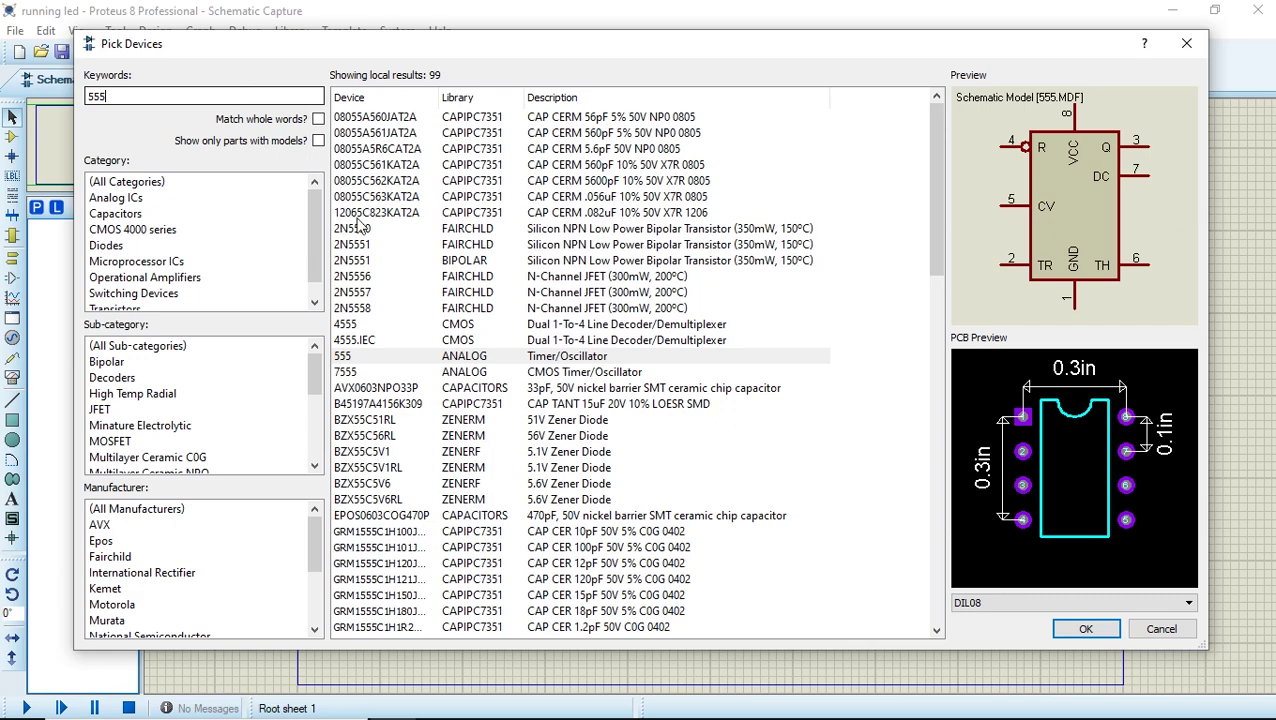
double_click(405, 357)
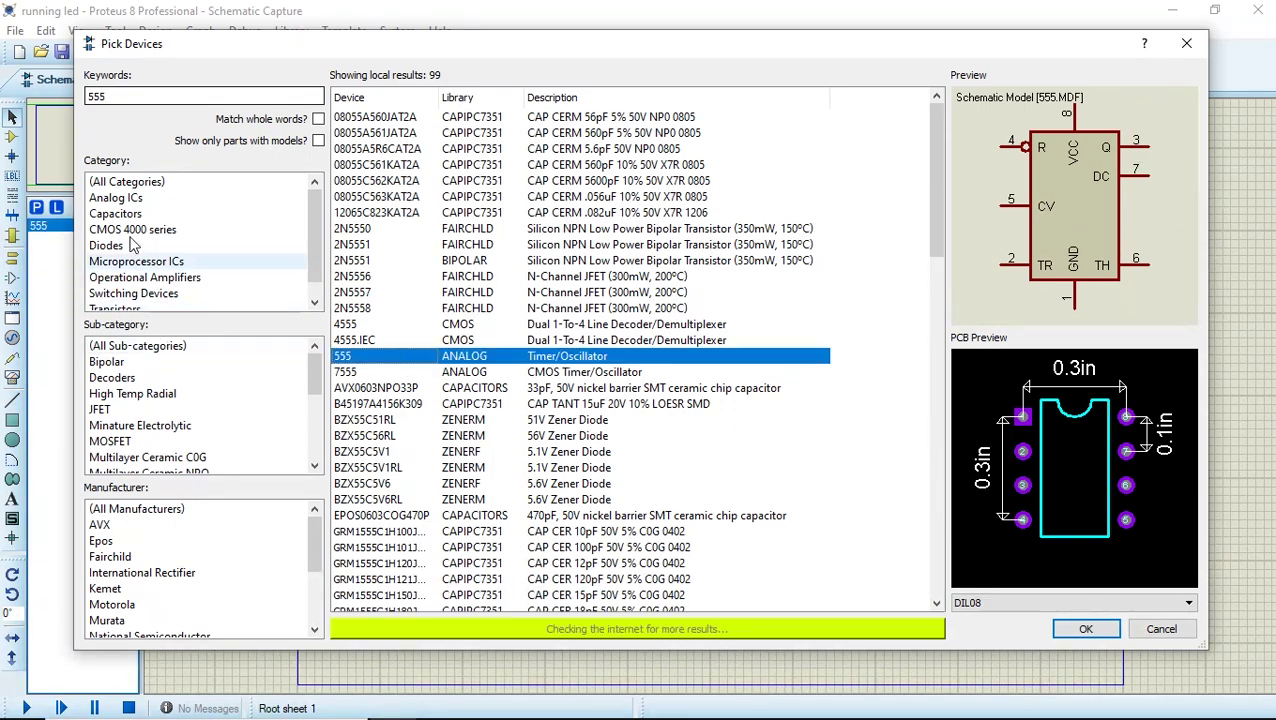
left_click_drag(250, 45, 417, 72)
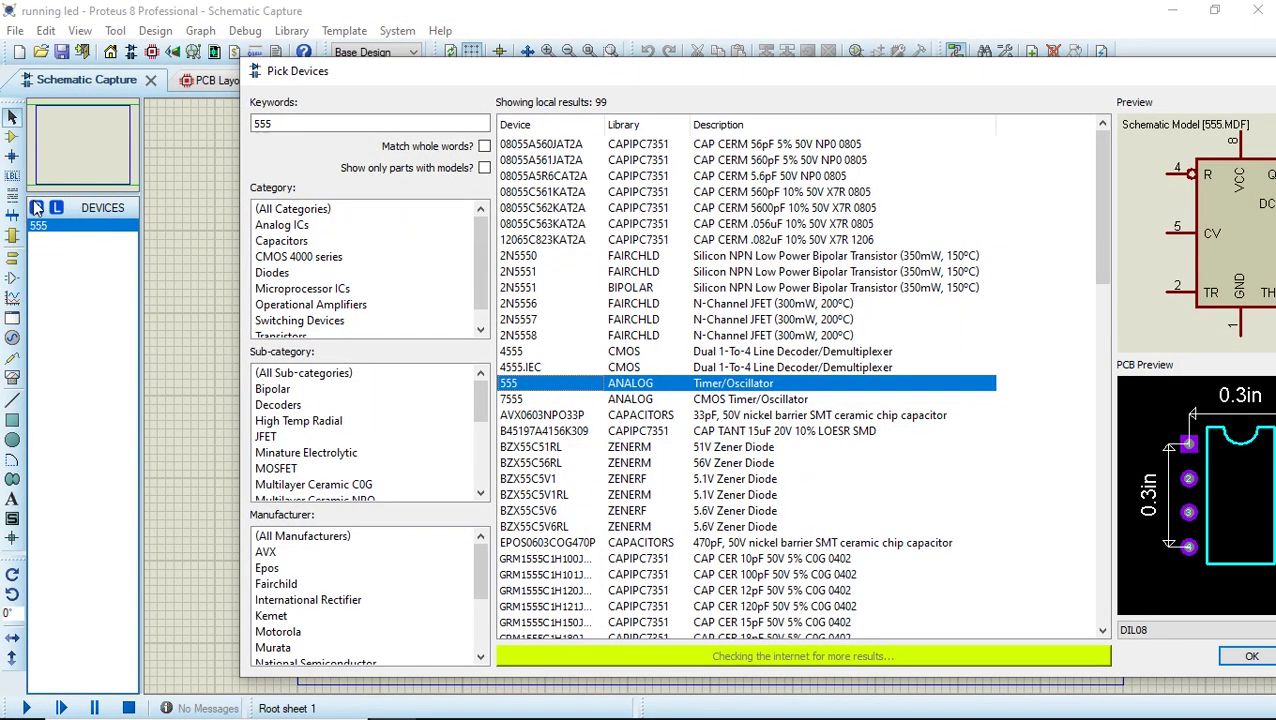
left_click_drag(438, 72, 288, 58)
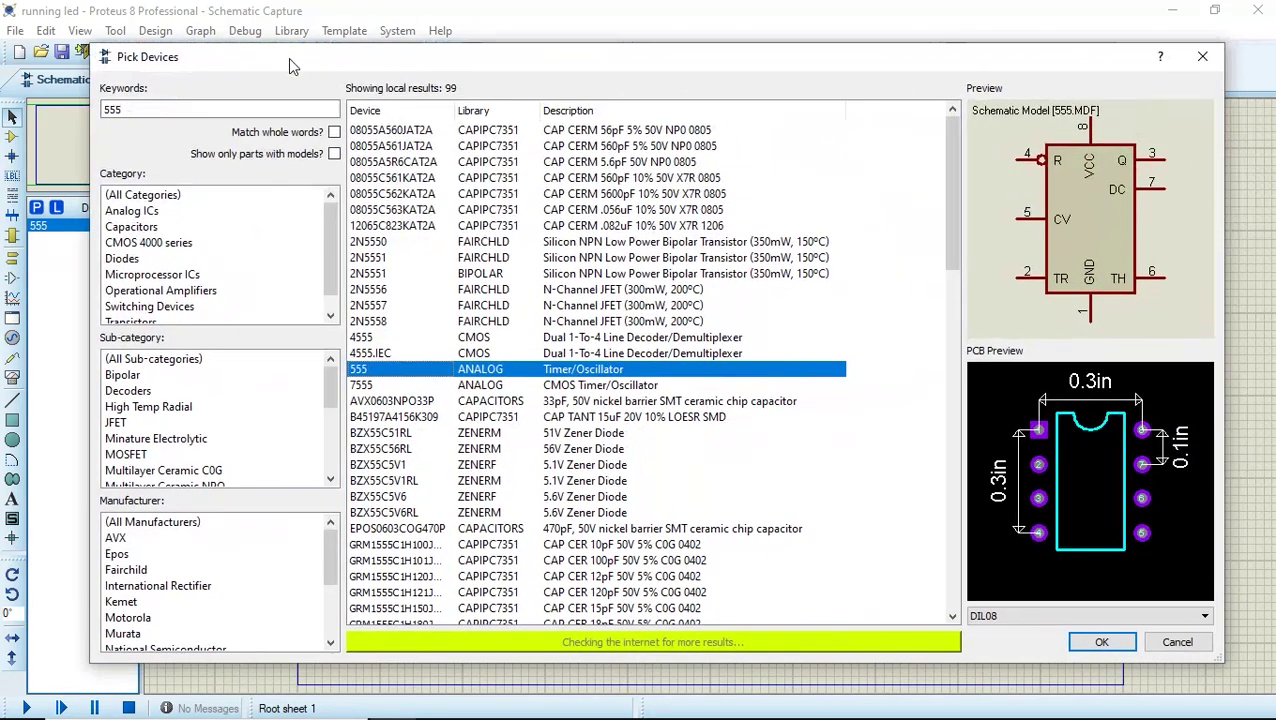
Search the device library for 4017 and add the CMOS 4017 Johnson decade counter to the device list.
double_click(215, 110)
type("4")
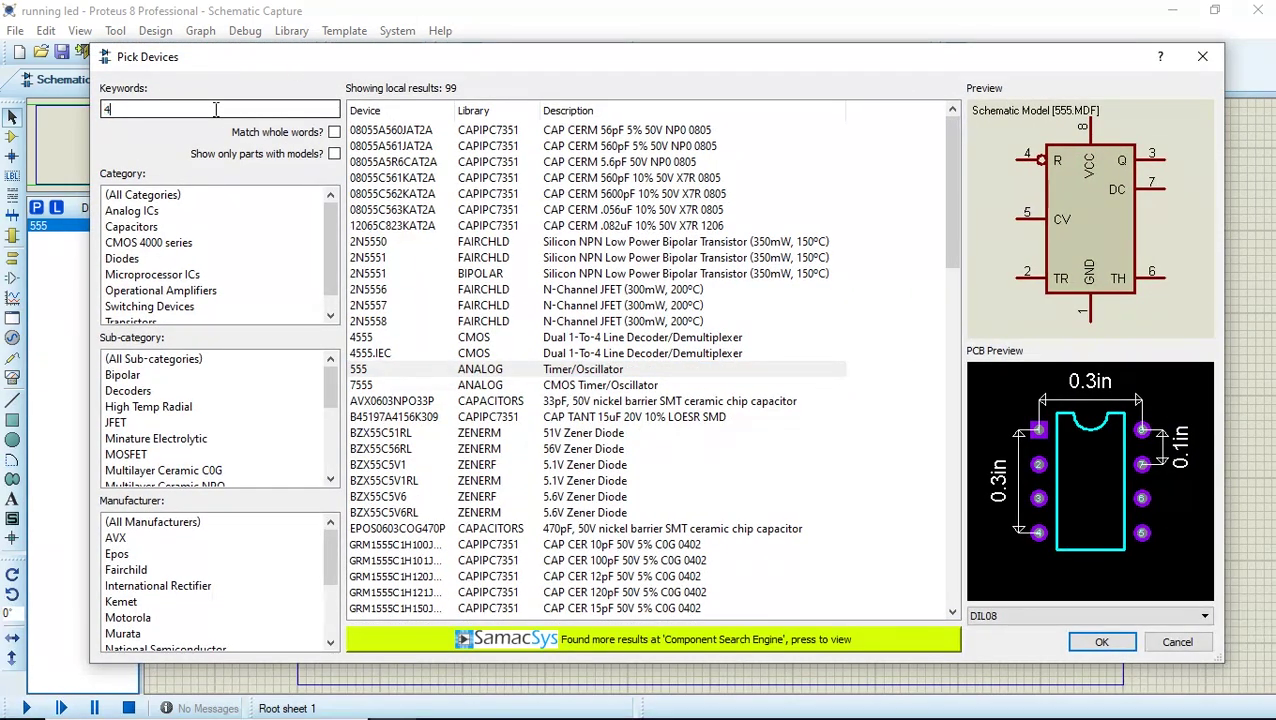
type("017")
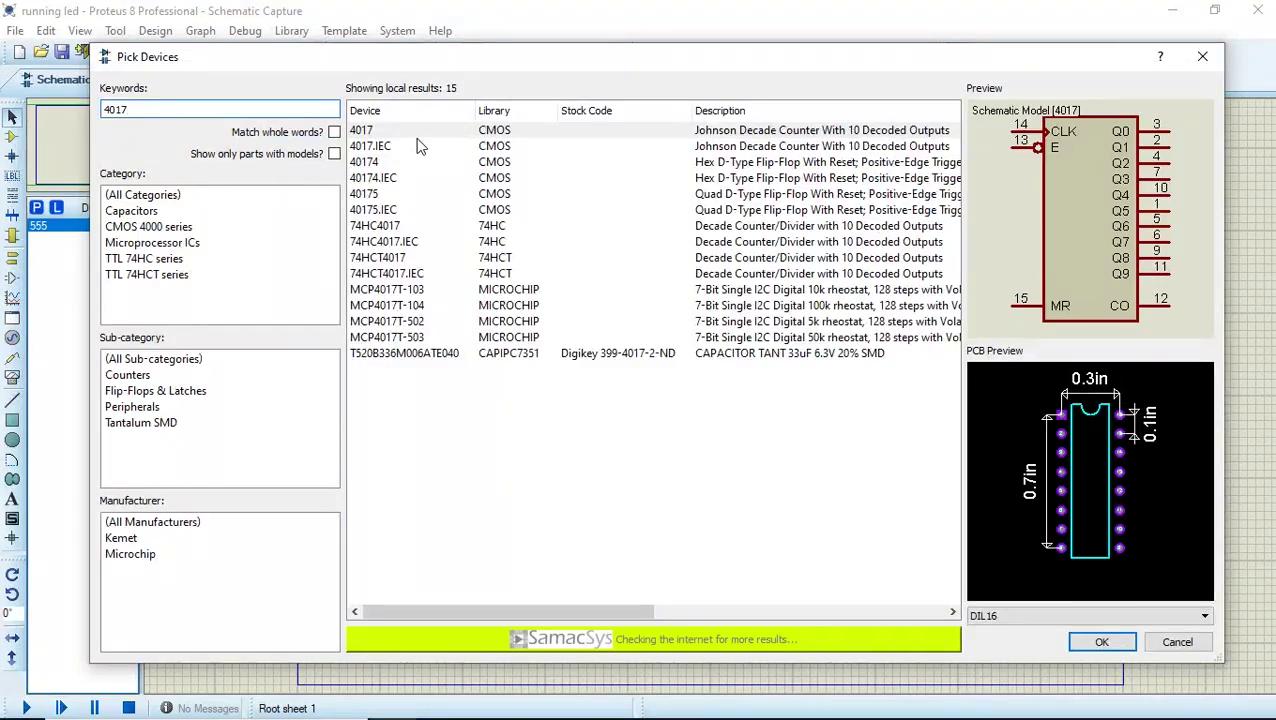
double_click(414, 132)
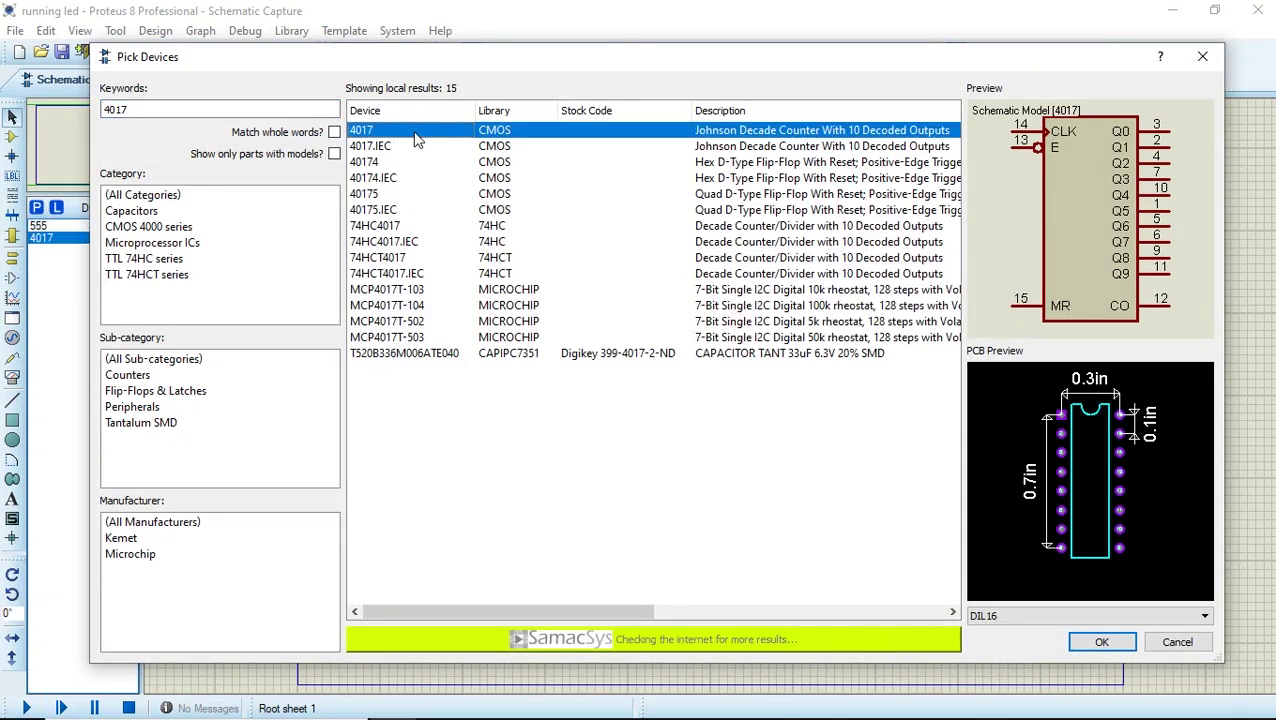
Search the device library for led and add the animated LED-GREEN model to the device list.
double_click(203, 109)
key("BackSpace")
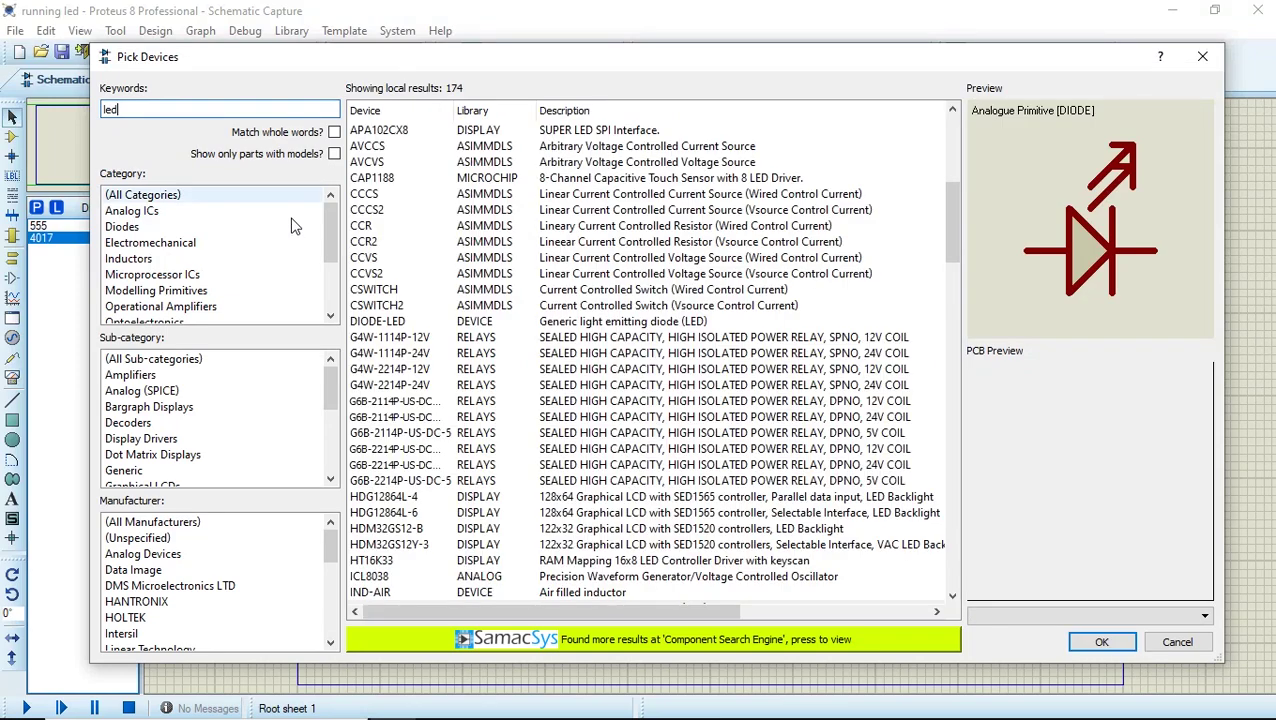
scroll(425, 430, "down", 1)
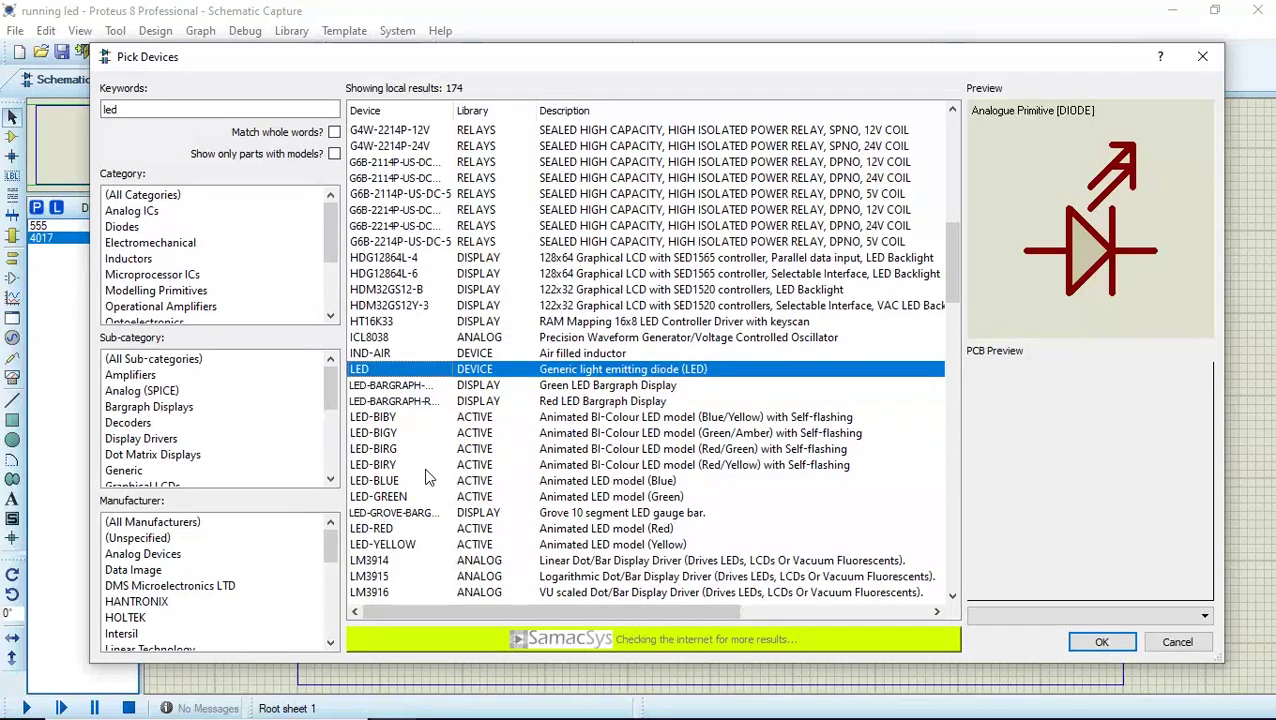
double_click(412, 496)
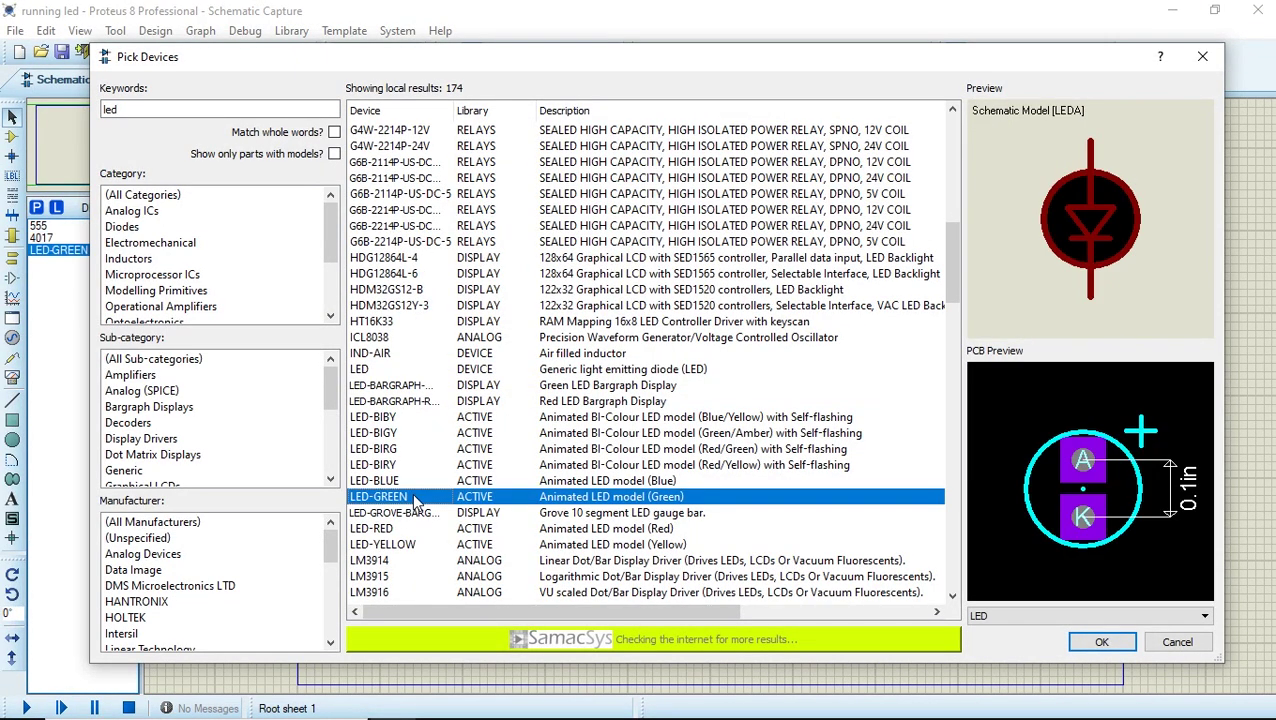
left_click_drag(701, 61, 761, 67)
Search the device library for res and add the generic resistor RES to the device list.
left_click(217, 115)
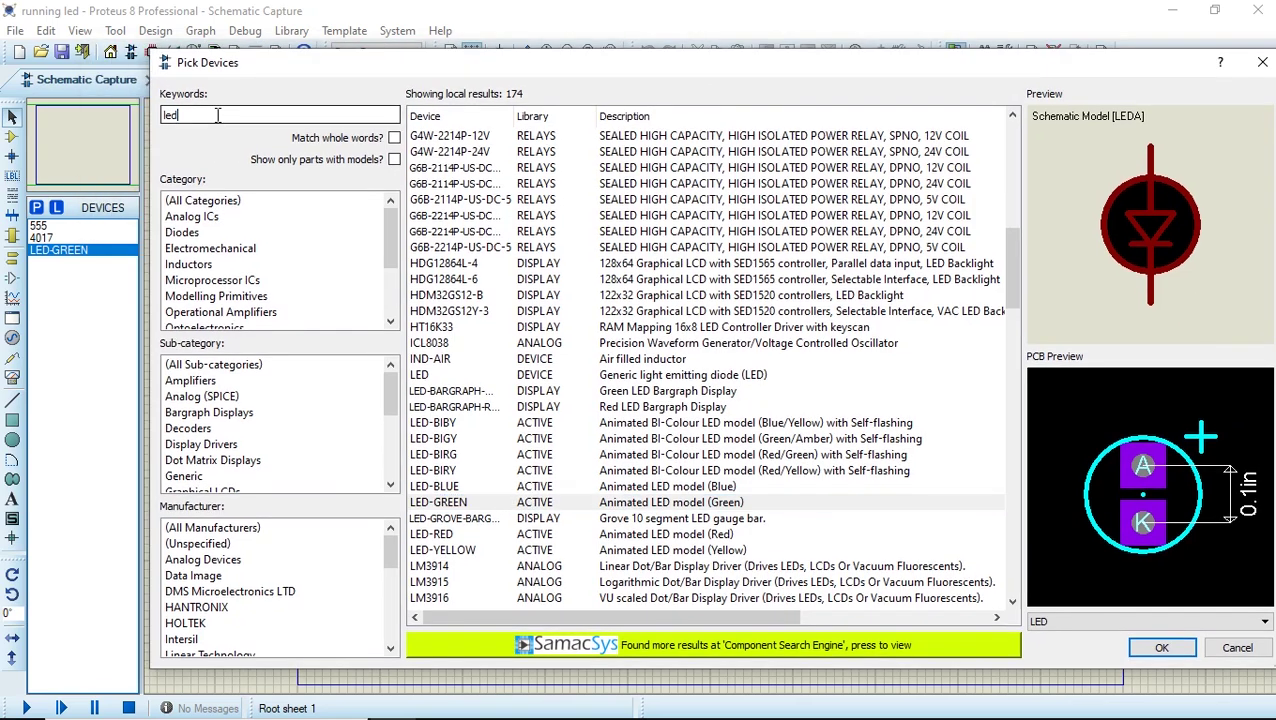
type("res")
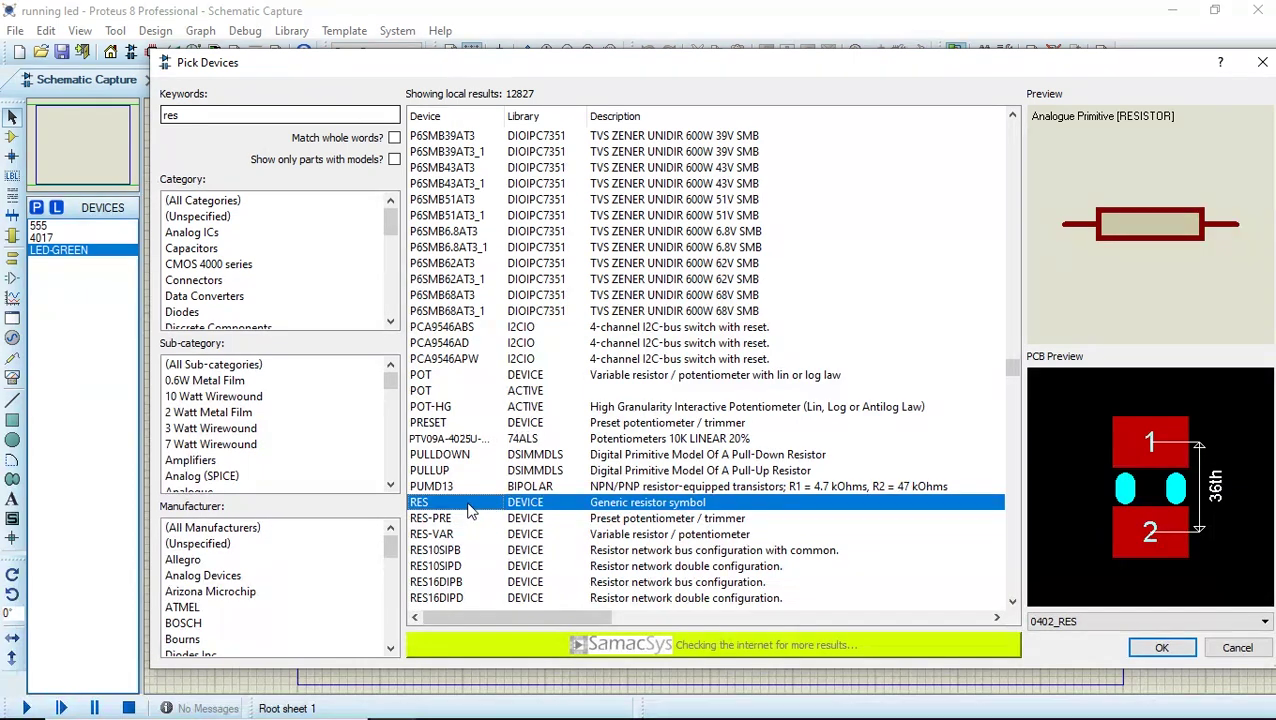
double_click(540, 508)
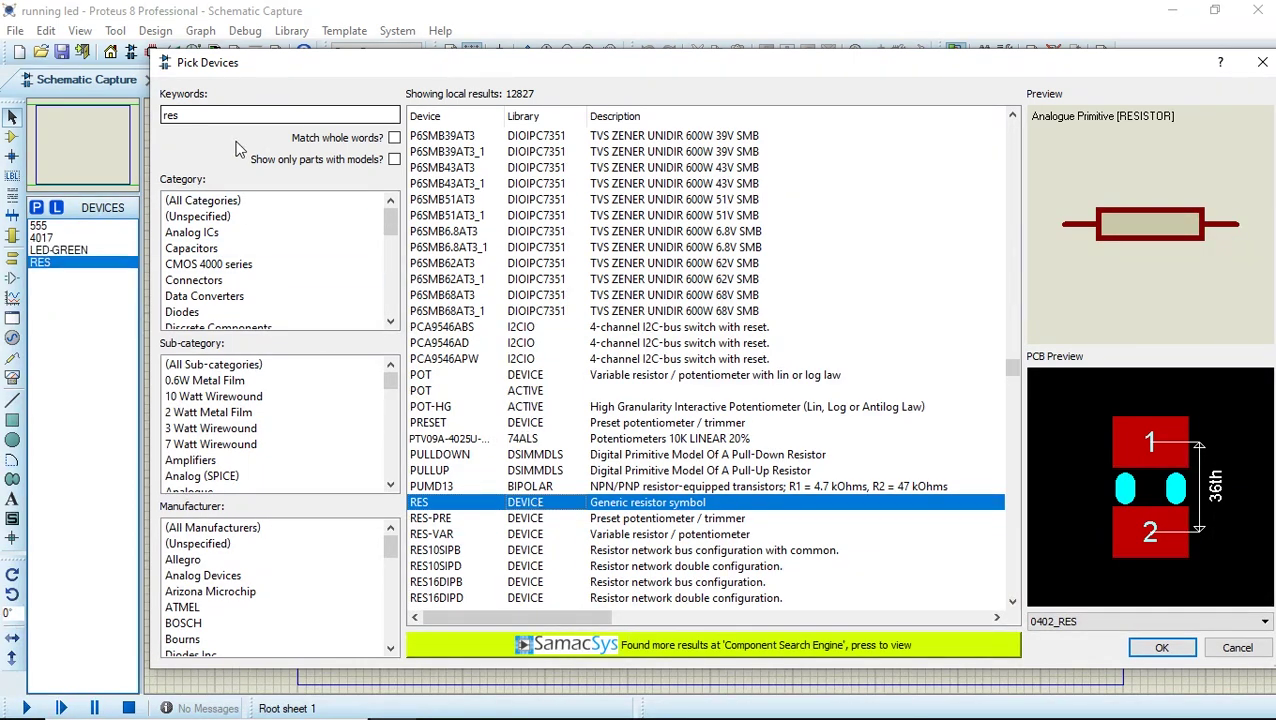
Search the device library for capacitor and add the animated CAPACITOR model from the ACTIVE library.
left_click(221, 114)
type("capacito")
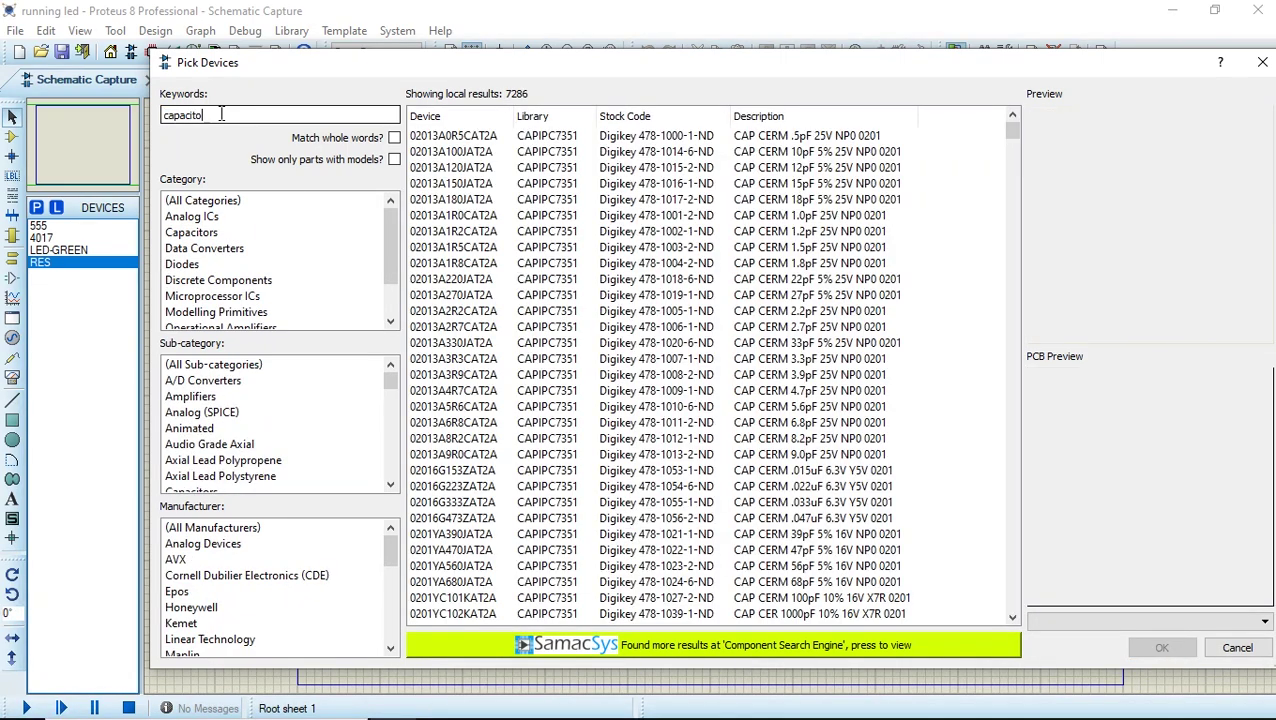
type("r")
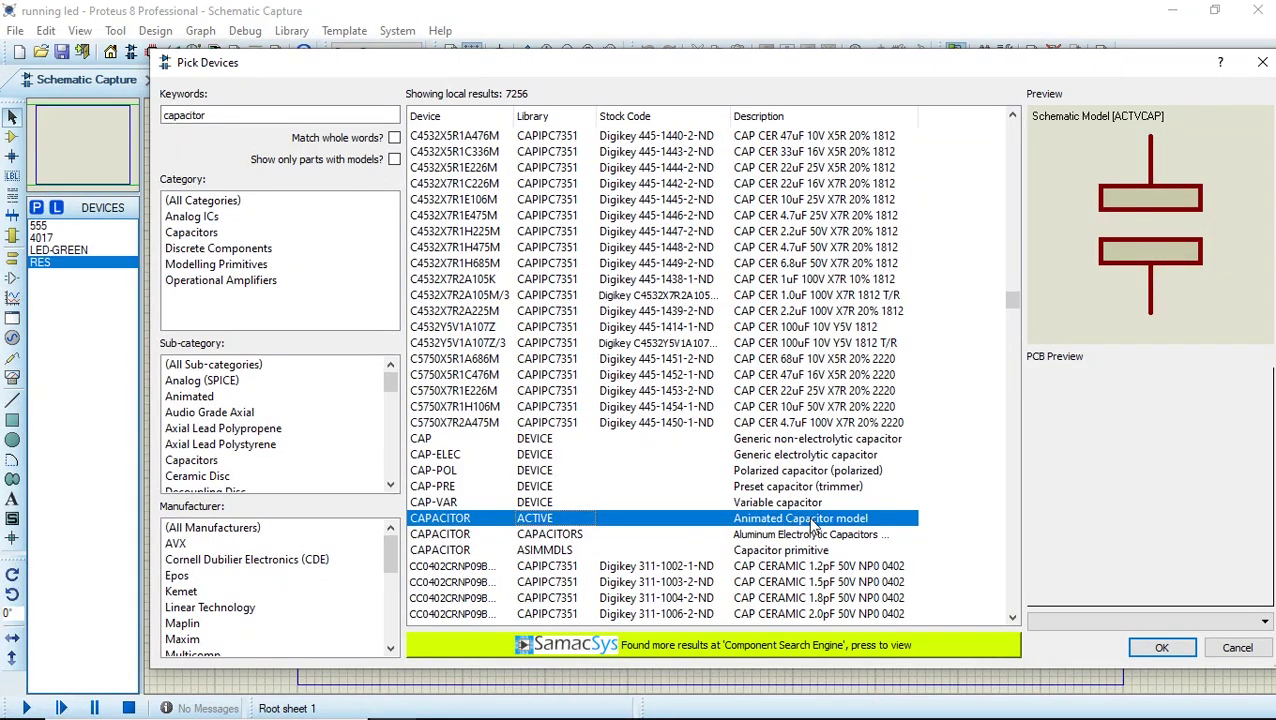
left_click(854, 538)
double_click(838, 522)
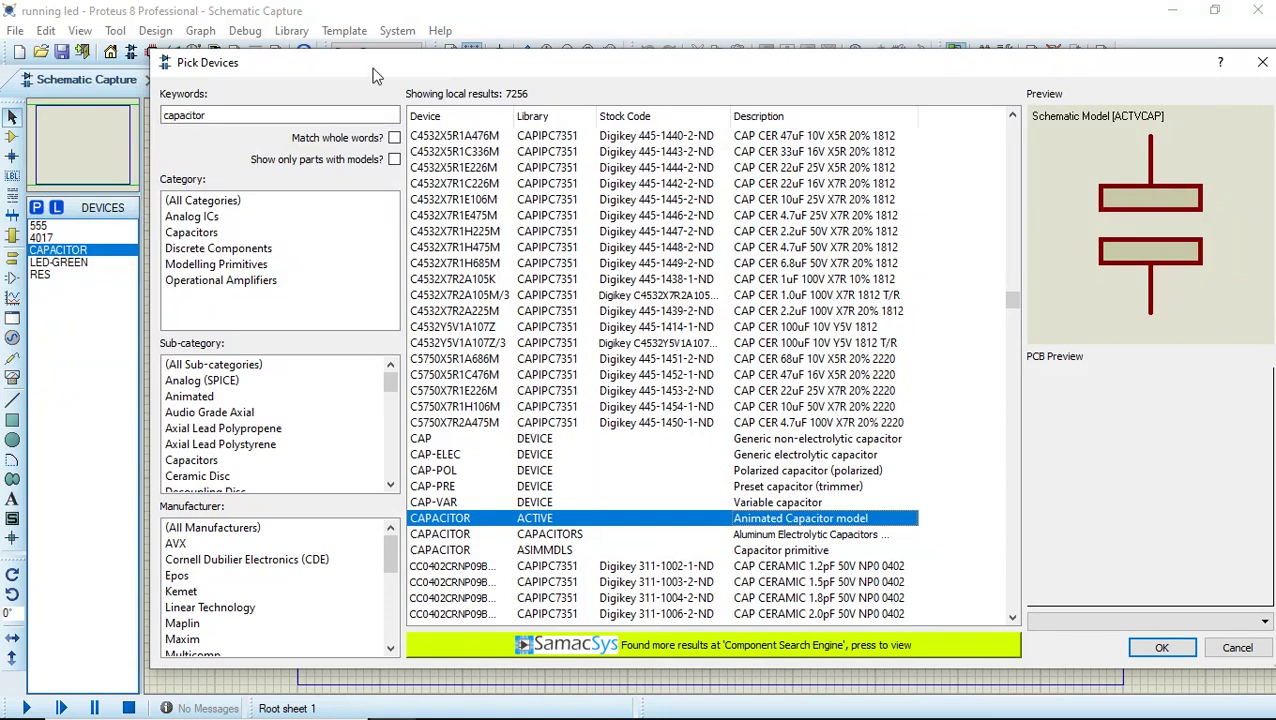
Search the device library for pot-hg, add the POT-HG potentiometer and close the device picker.
double_click(224, 116)
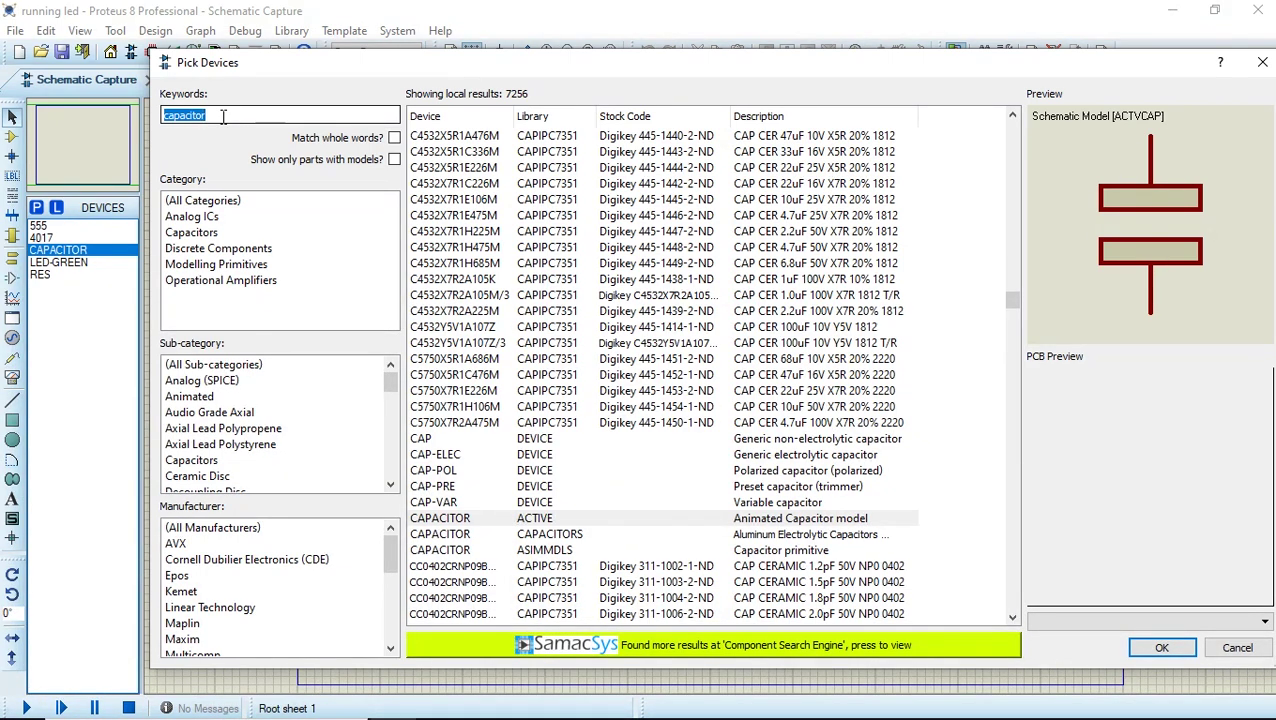
type("pot")
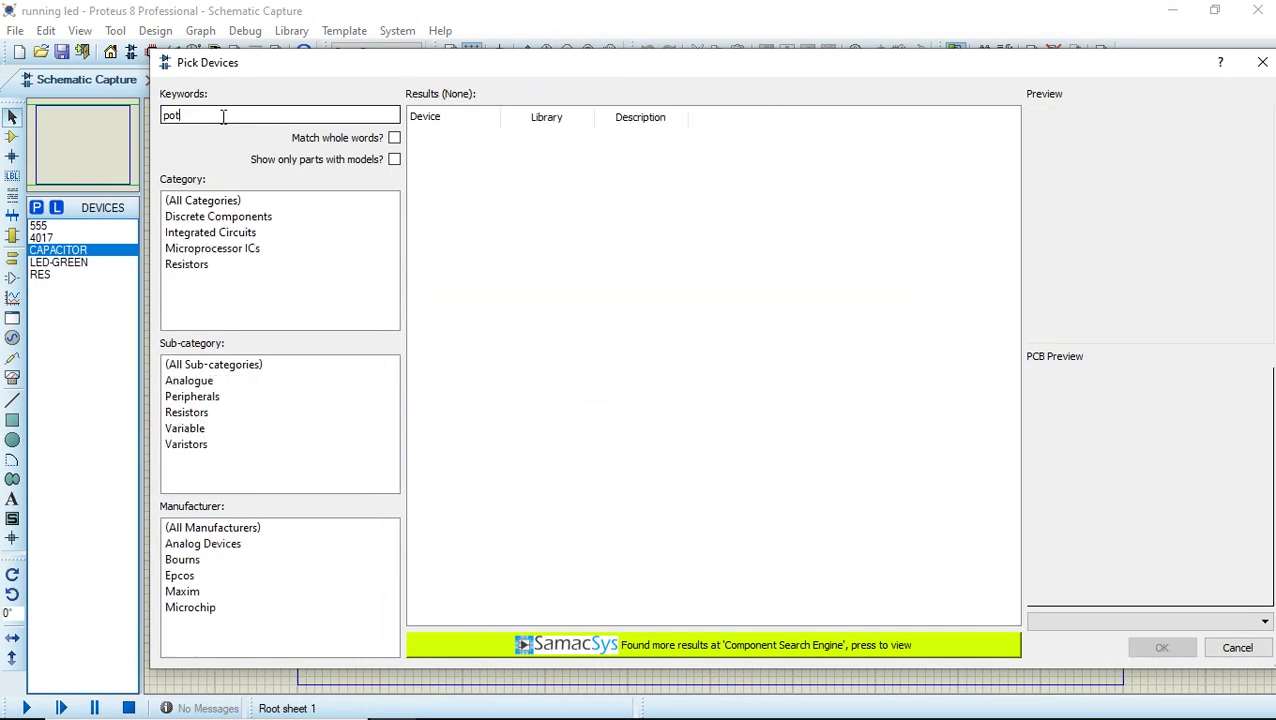
type("-hg")
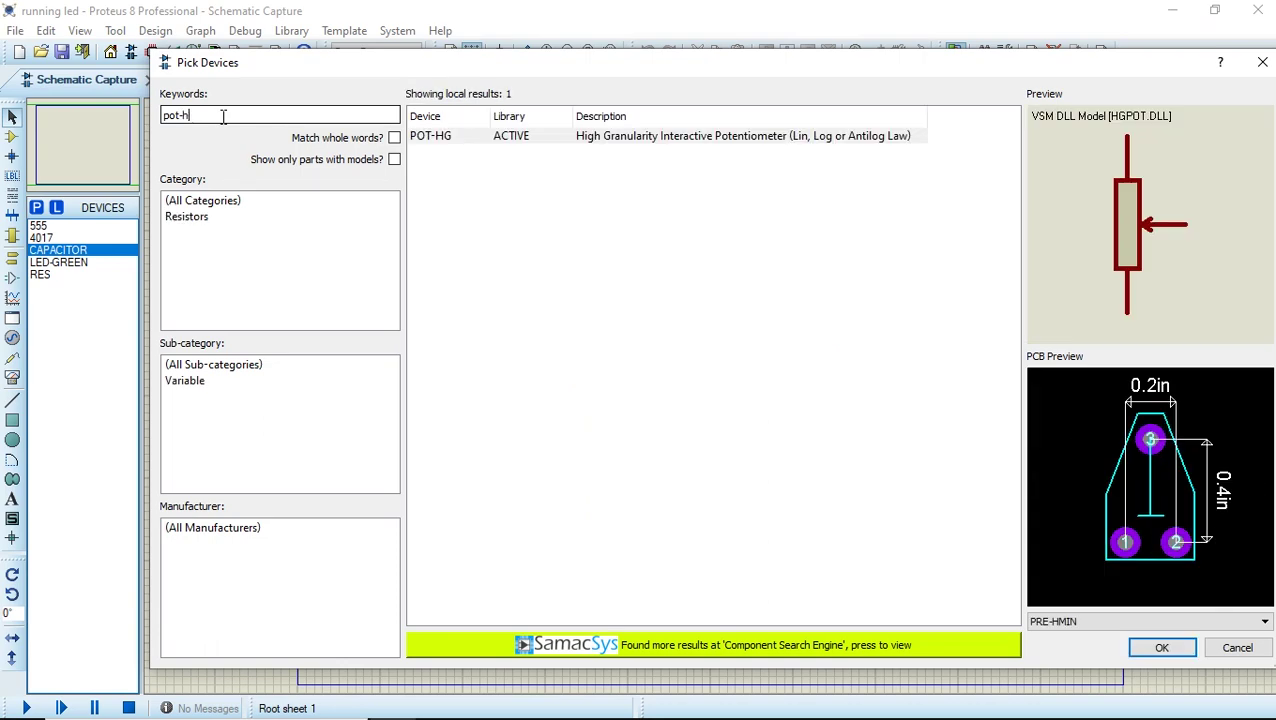
left_click(463, 140)
double_click(470, 136)
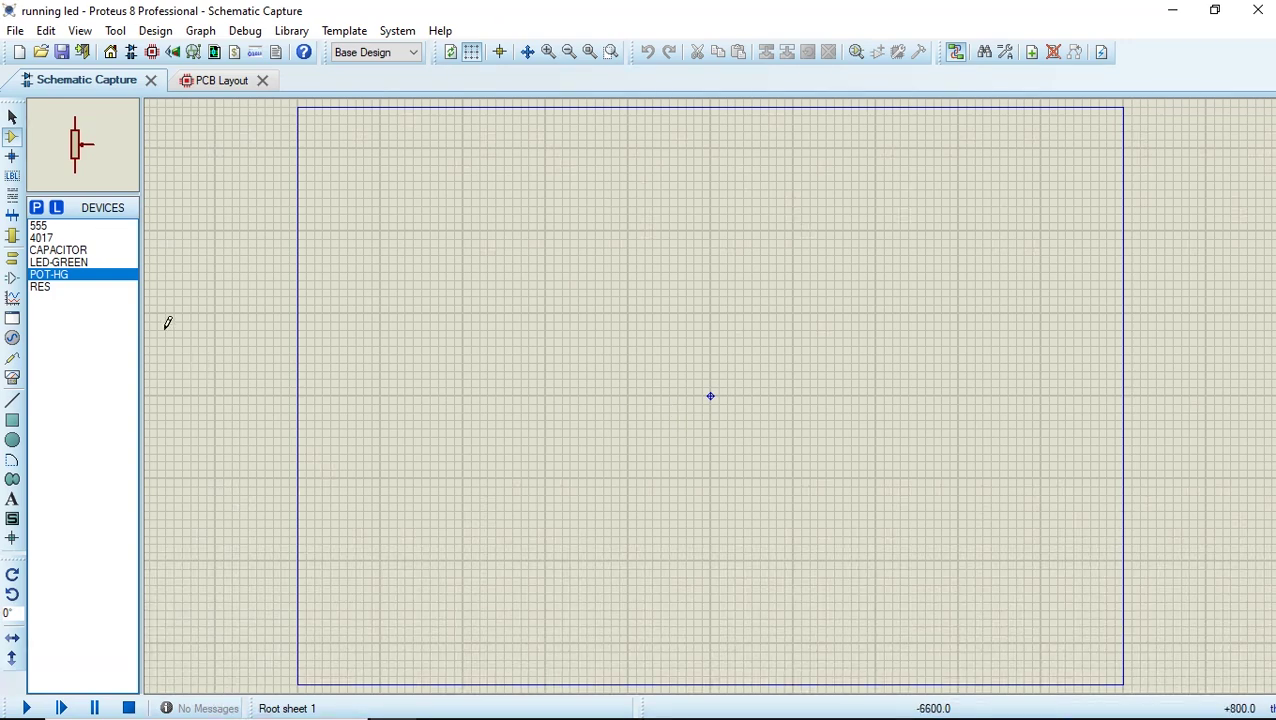
Place one LED-GREEN in the upper right area of the schematic sheet.
left_click(58, 262)
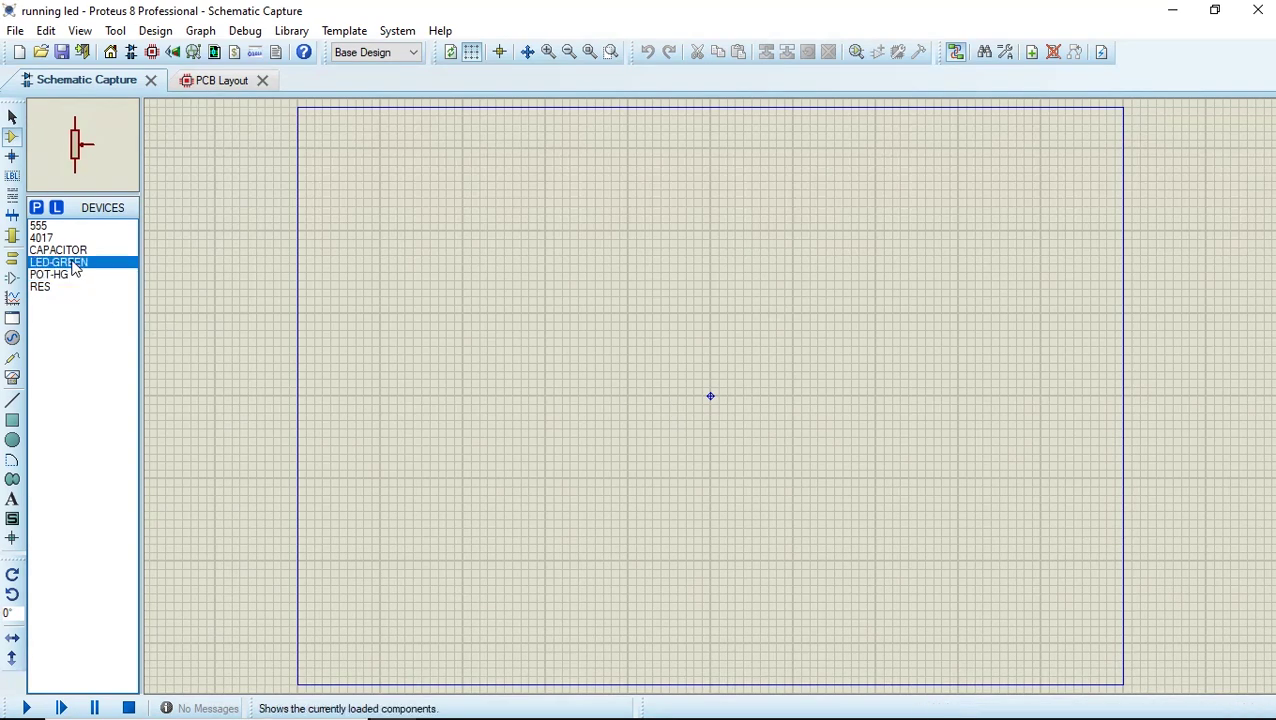
left_click(866, 249)
left_click(869, 197)
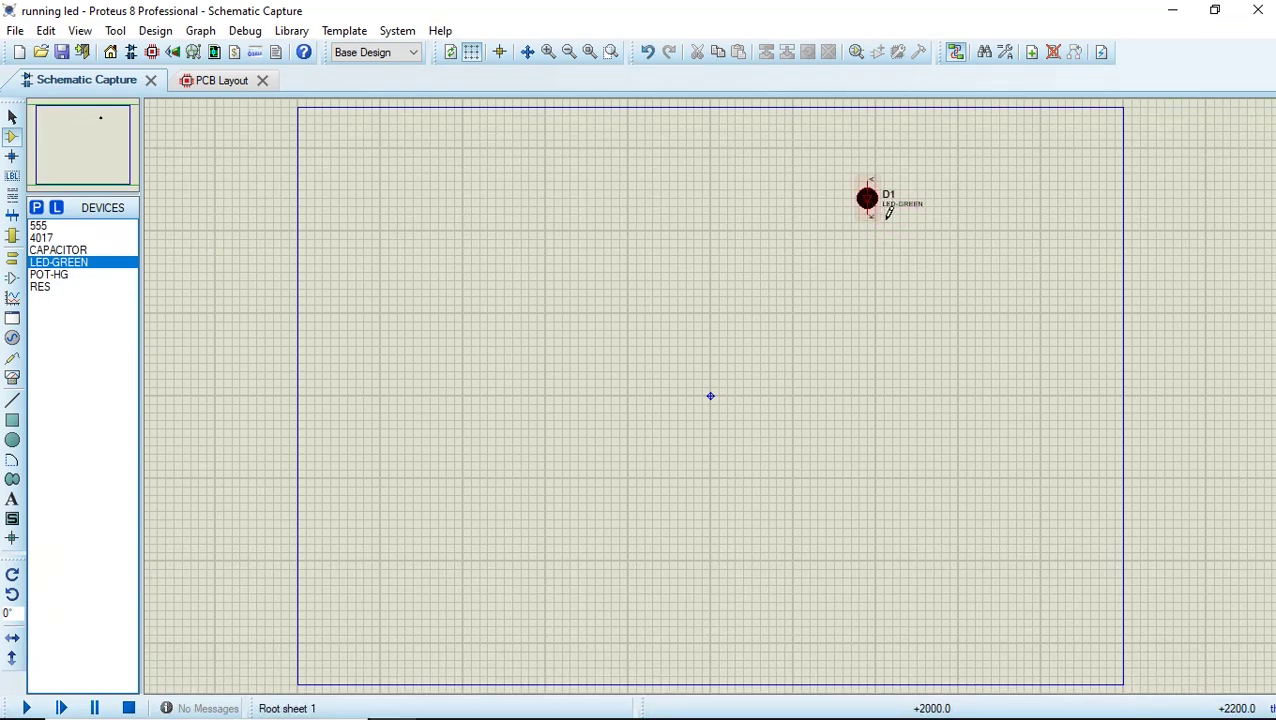
Rotate the placed green LED anti-clockwise so that it lies horizontally with its anode on the left.
scroll(869, 197, "up", 1)
scroll(712, 405, "up", 2)
scroll(846, 430, "down", 1)
left_click_drag(878, 451, 543, 229)
right_click(706, 304)
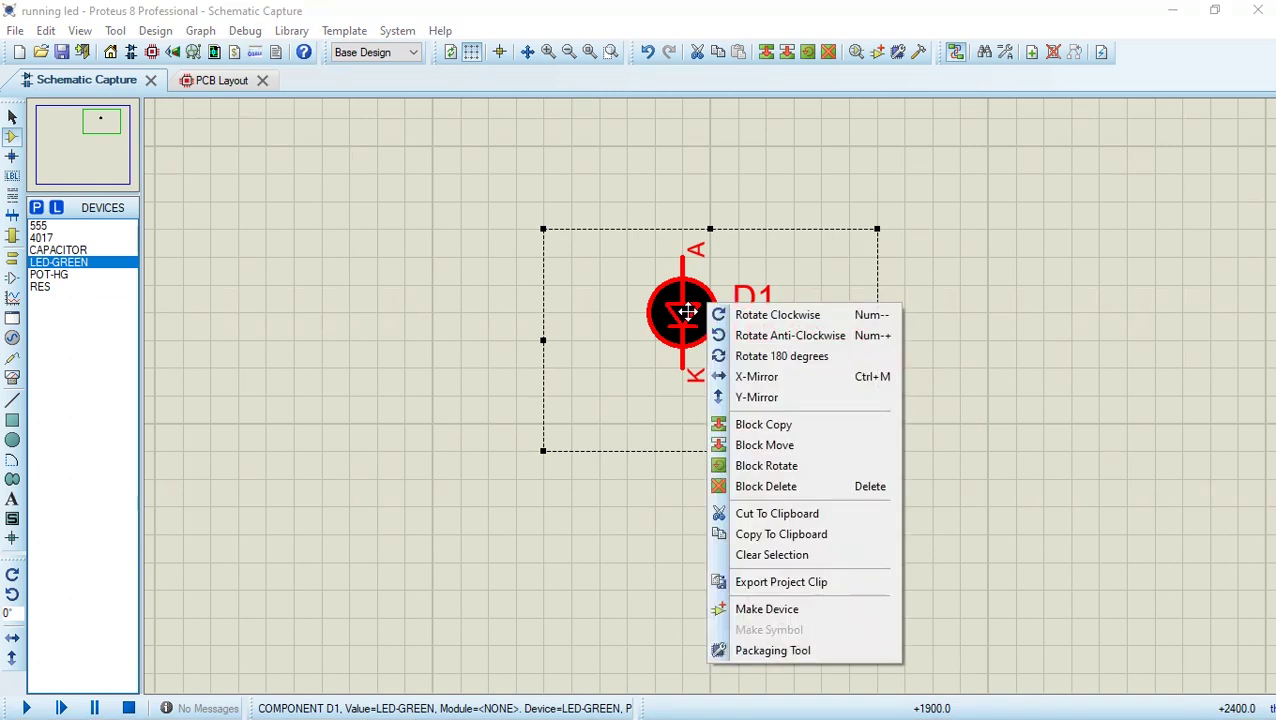
left_click(766, 327)
left_click(877, 413)
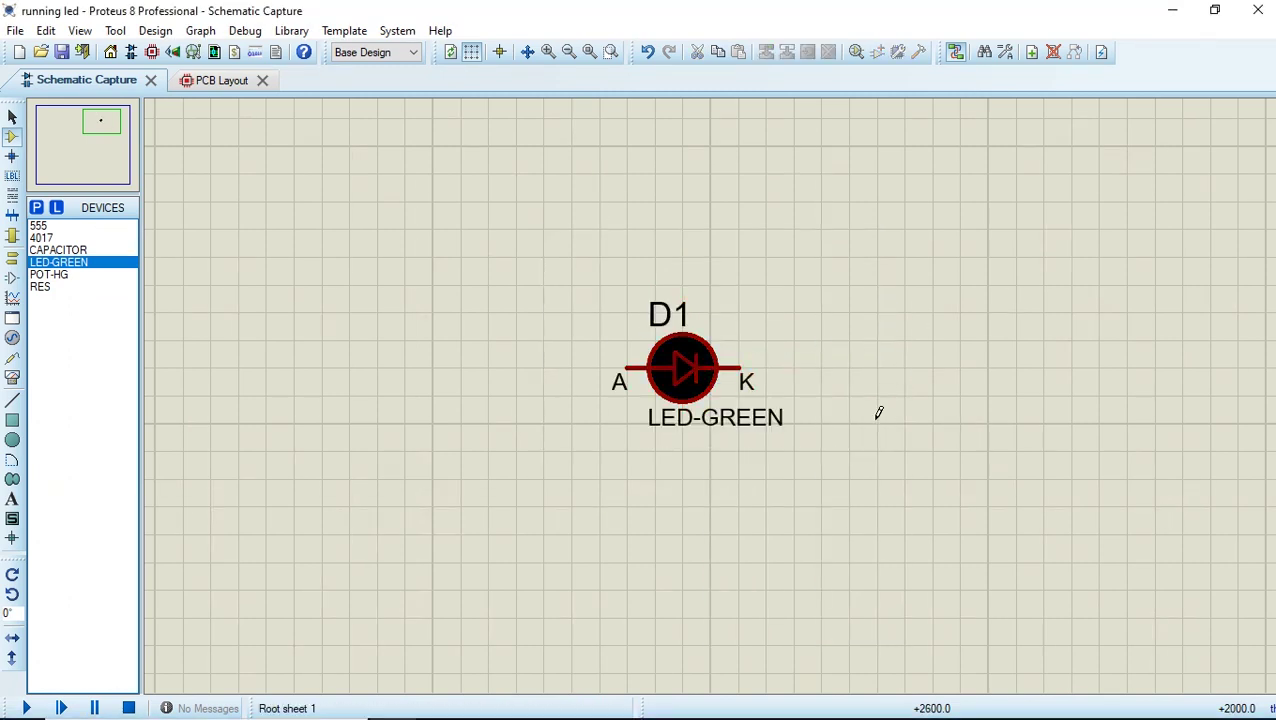
Clear the LED's LED-GREEN part value label so that only its reference remains.
left_click(12, 117)
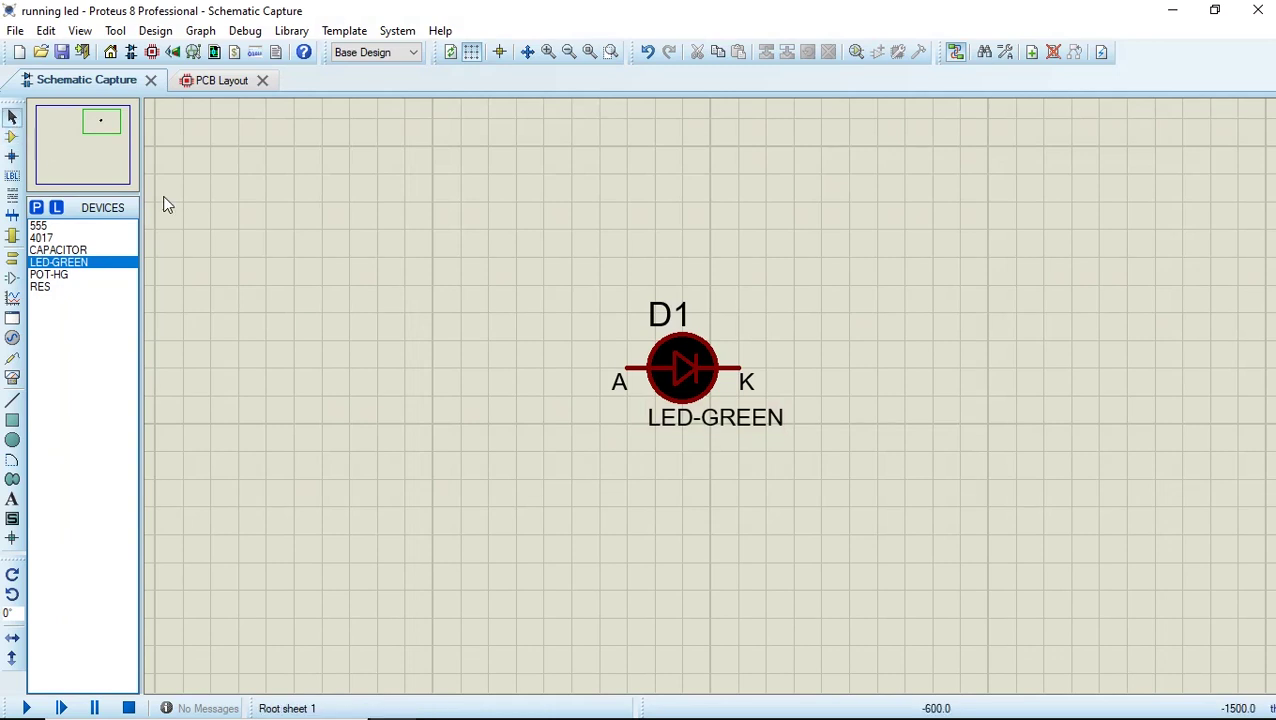
left_click(745, 422)
double_click(741, 416)
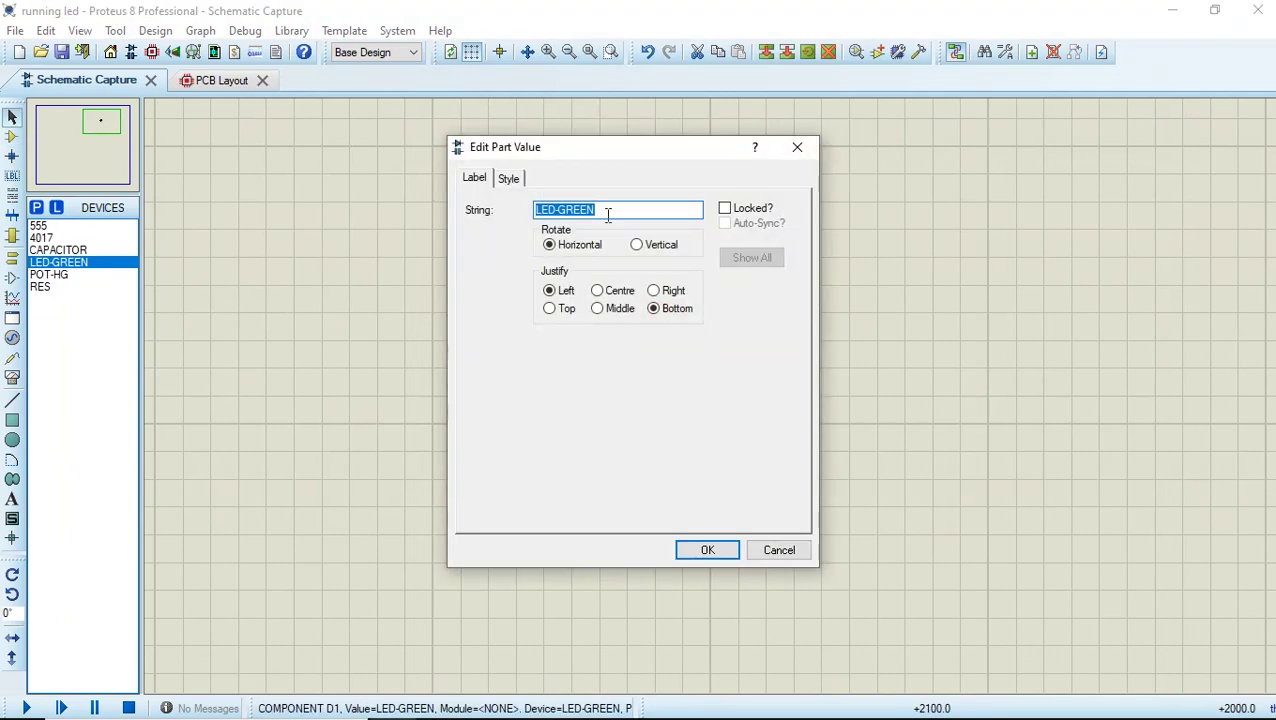
key("BackSpace")
left_click(708, 552)
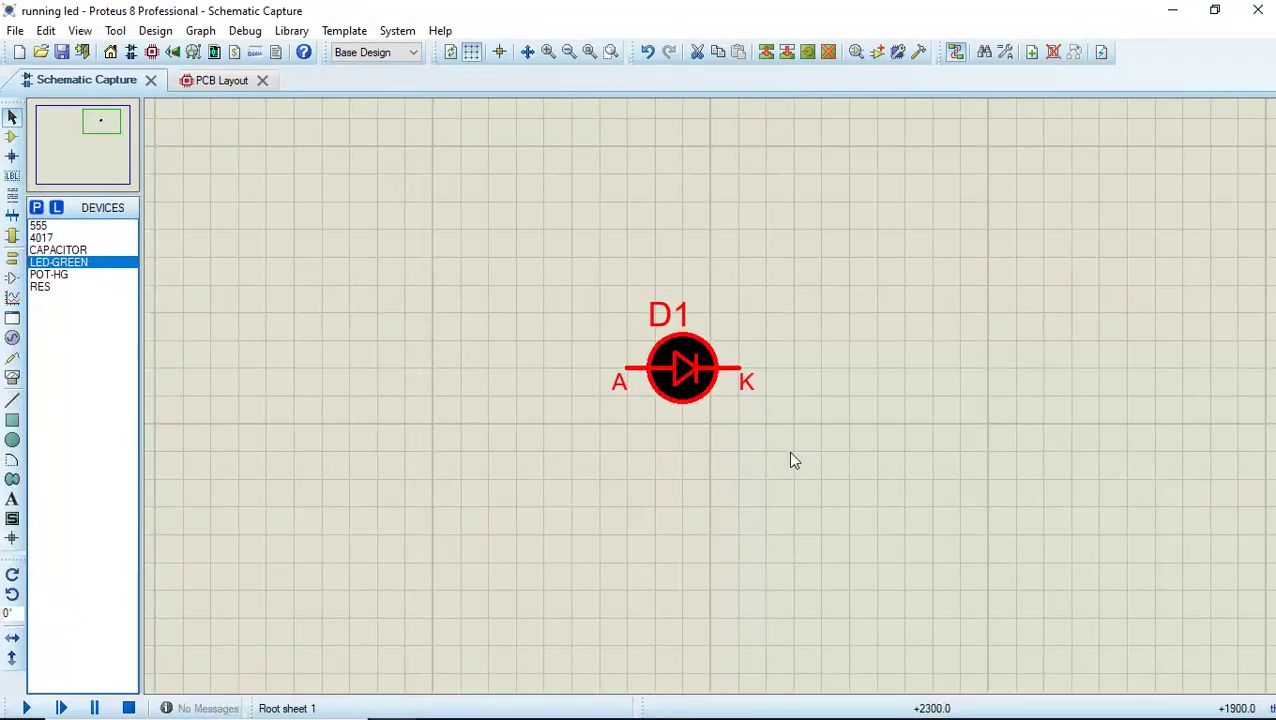
Block-copy the green LED four times straight down to form a vertical column of five LEDs.
scroll(745, 431, "down", 1)
scroll(730, 410, "down", 1)
left_click_drag(609, 322, 784, 457)
right_click(724, 380)
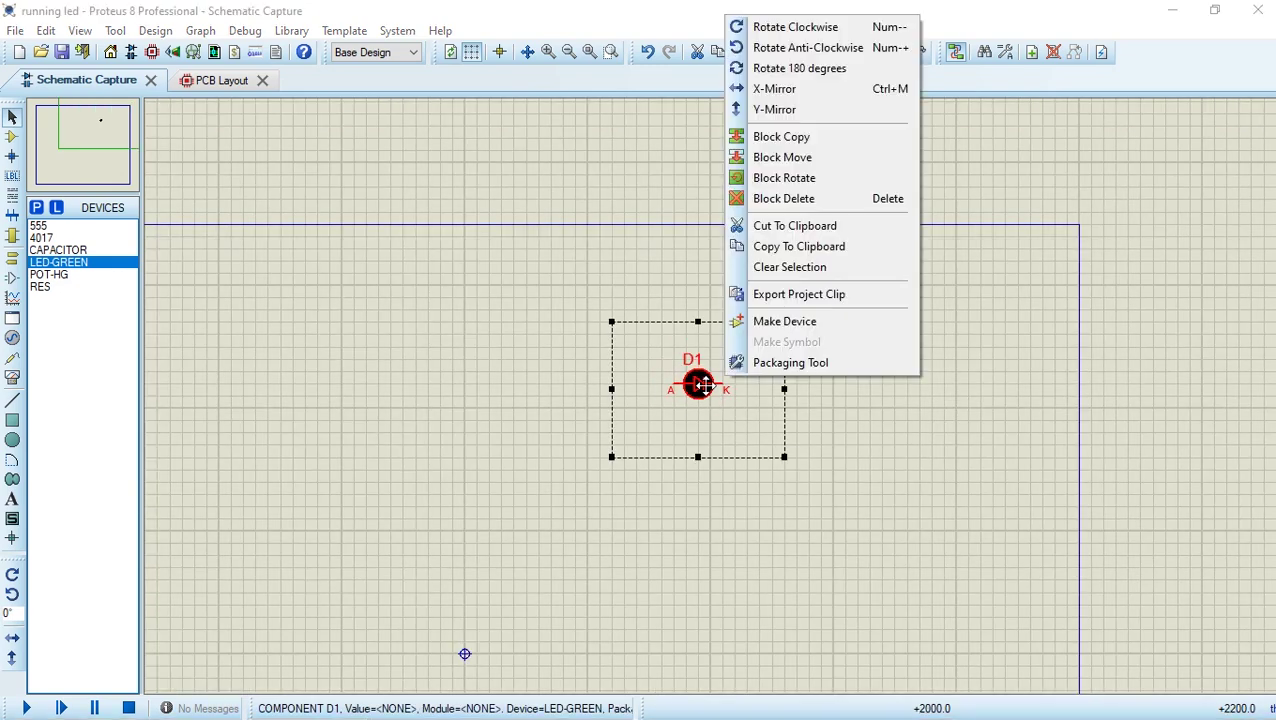
left_click(770, 134)
left_click(706, 435)
left_click(697, 483)
left_click(709, 537)
left_click(703, 580)
right_click(869, 632)
Block-copy the column of five LEDs directly beneath itself to make a column of ten.
left_click_drag(869, 630, 624, 334)
right_click(724, 380)
left_click(781, 190)
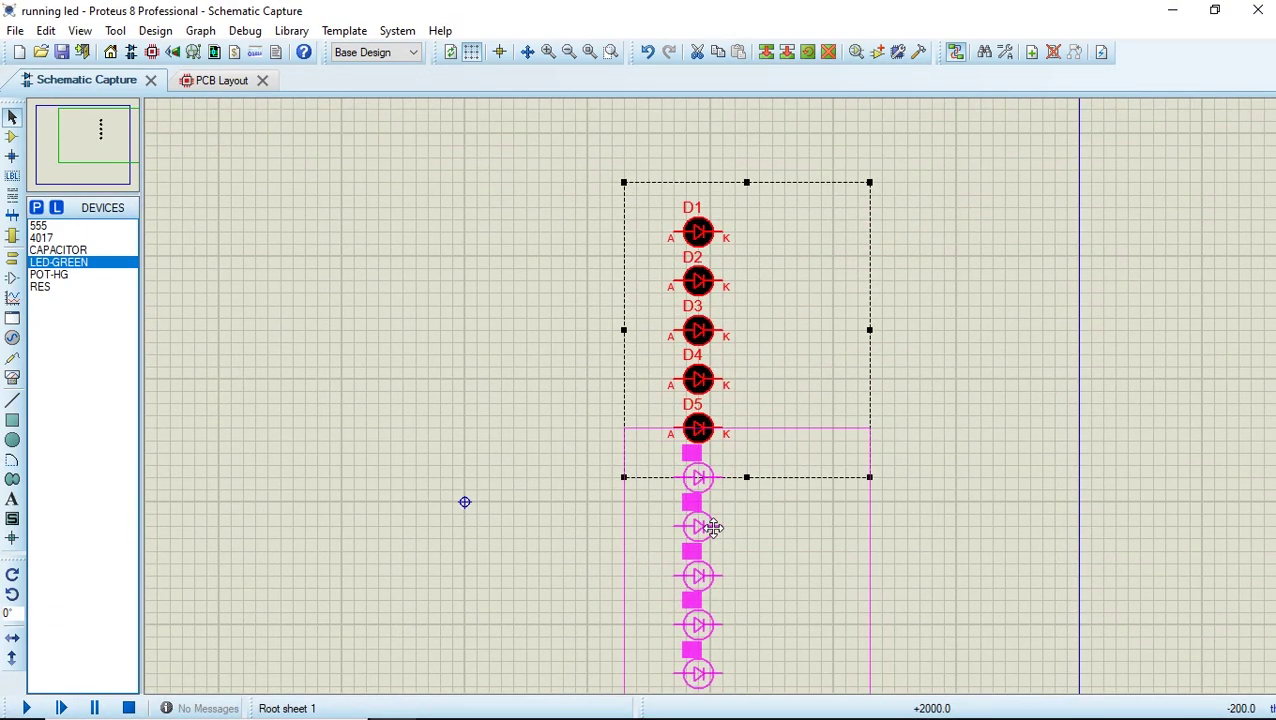
left_click(712, 528)
right_click(866, 547)
scroll(840, 530, "down", 1)
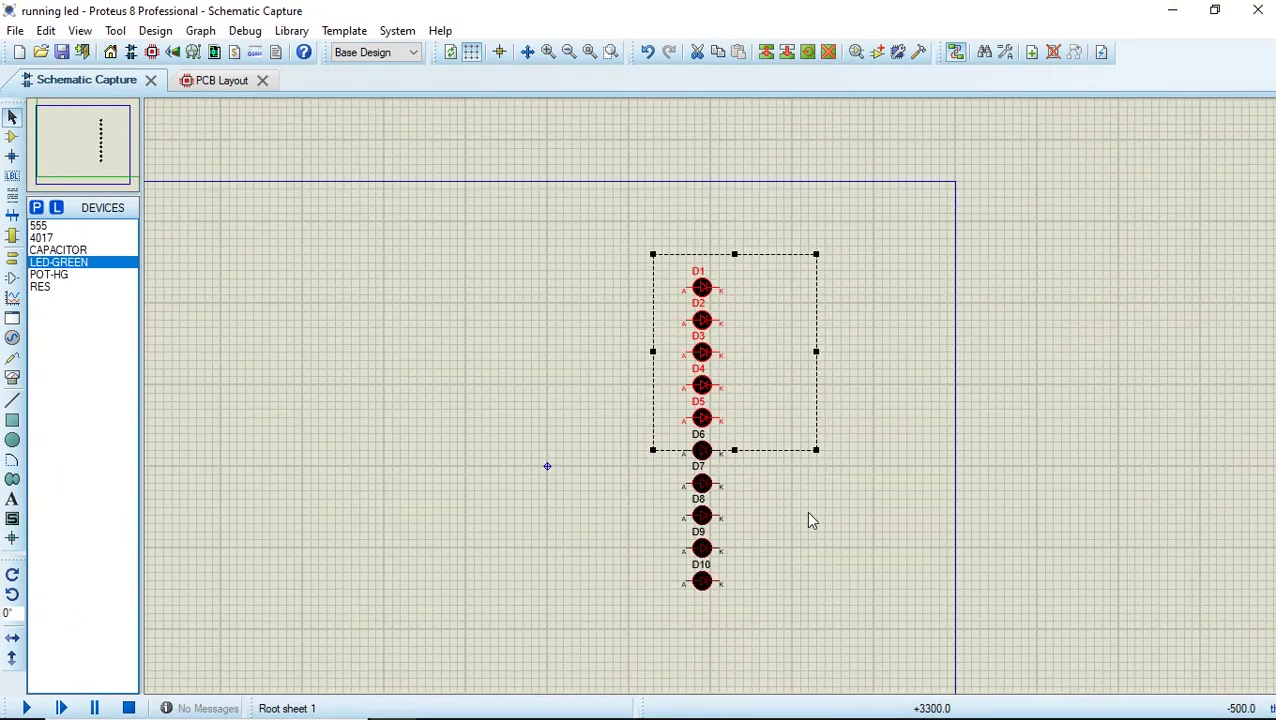
left_click(788, 570)
Move the whole column of ten LEDs slightly right and down on the sheet.
left_click_drag(792, 629, 590, 162)
left_click_drag(714, 286, 755, 305)
left_click(629, 359)
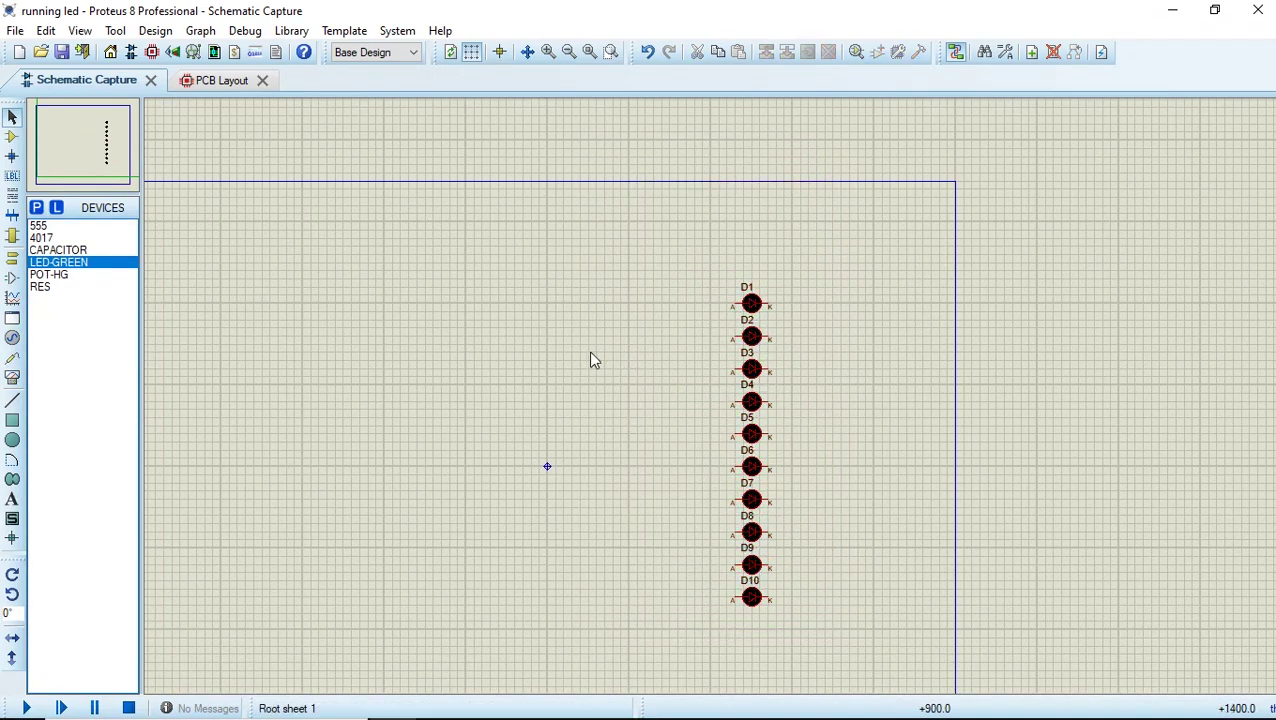
Place one 4017 counter to the left of the LED column, level with its middle LEDs.
left_click(55, 238)
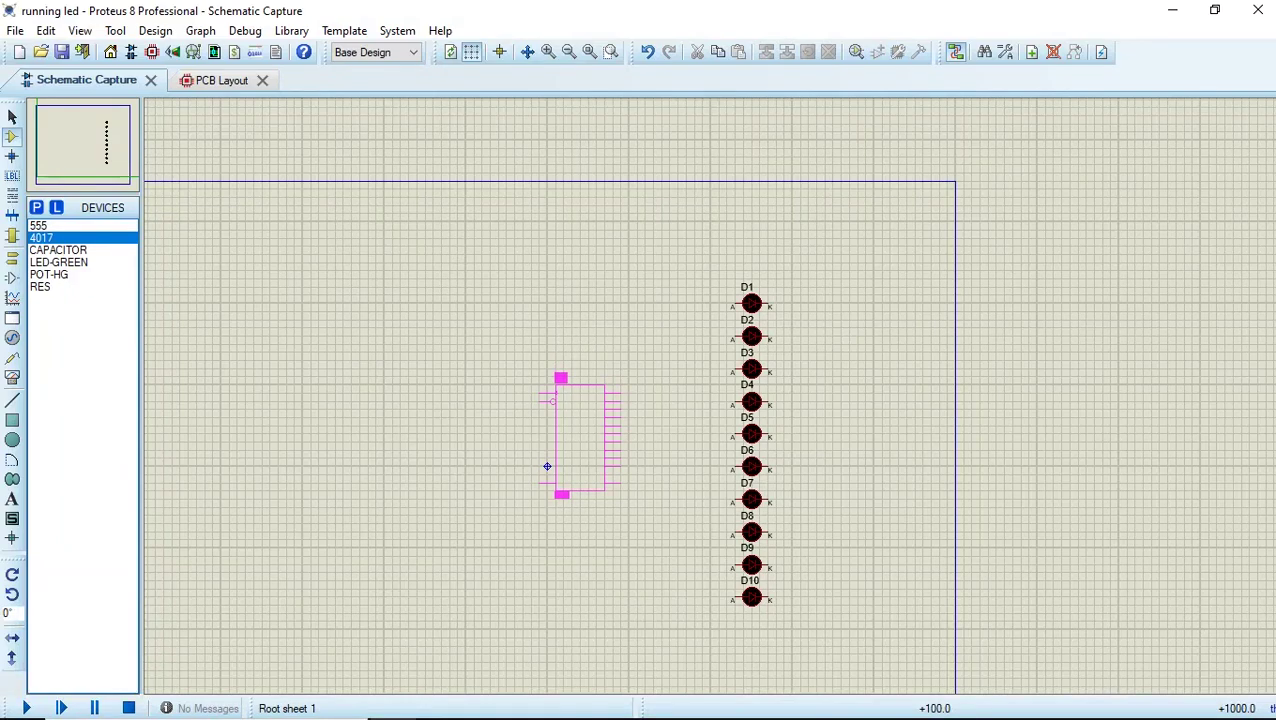
left_click(580, 437)
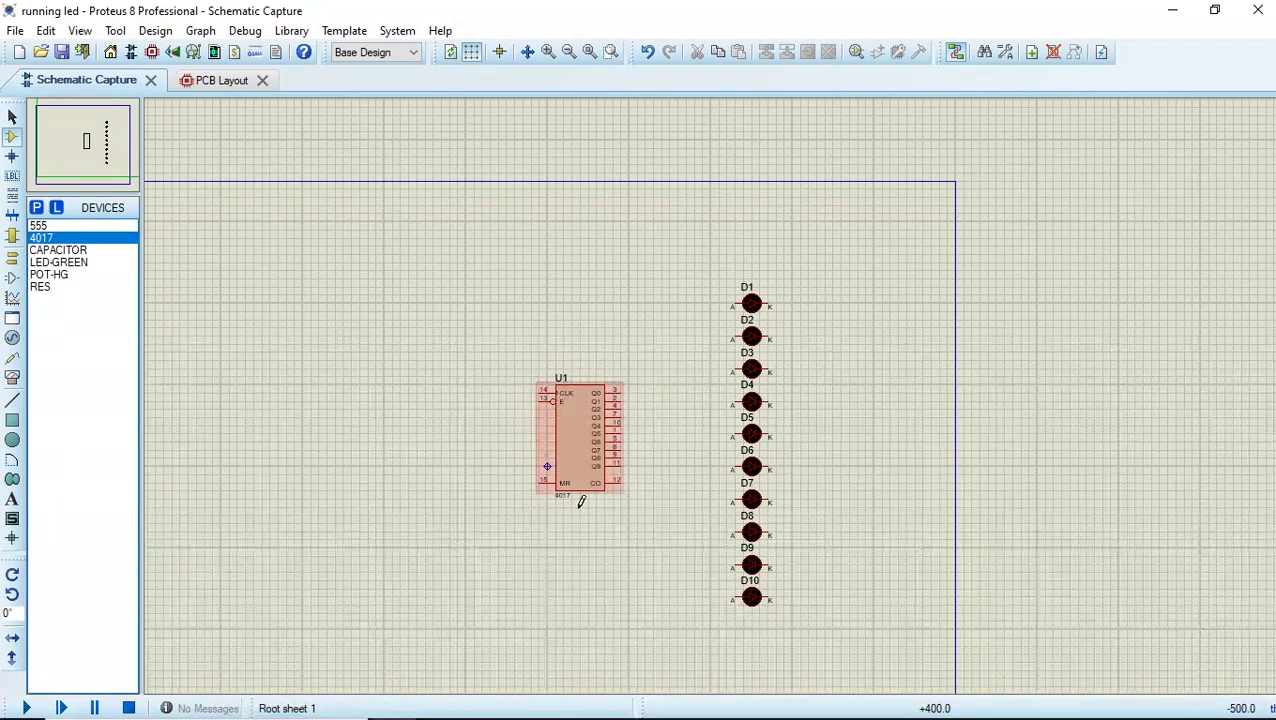
scroll(581, 498, "up", 2)
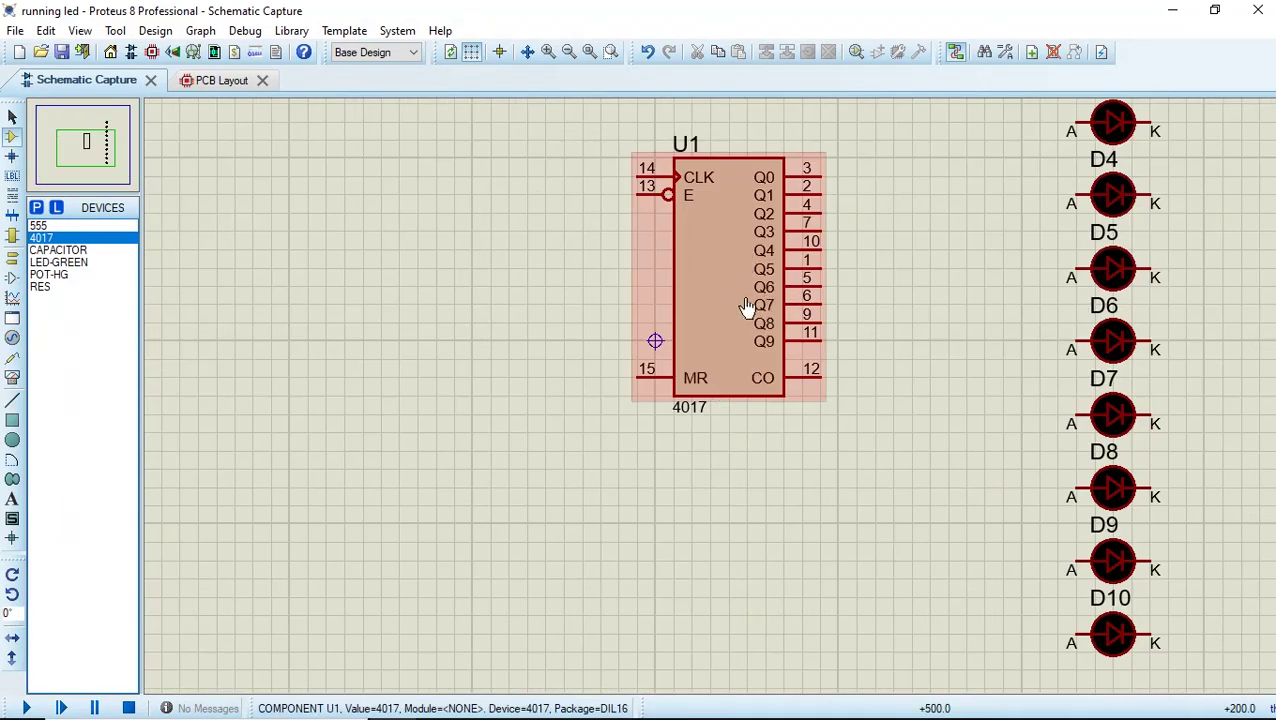
scroll(800, 312, "down", 1)
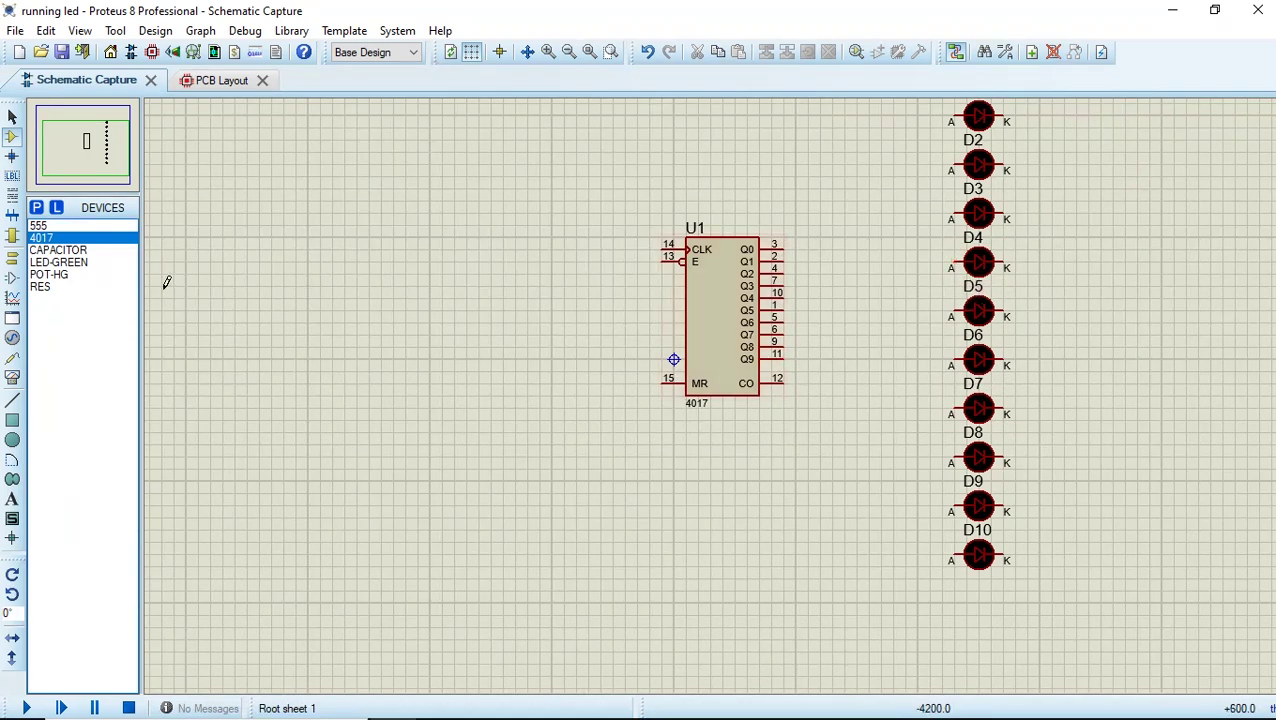
Place one 555 timer to the left of the 4017 counter.
left_click(50, 227)
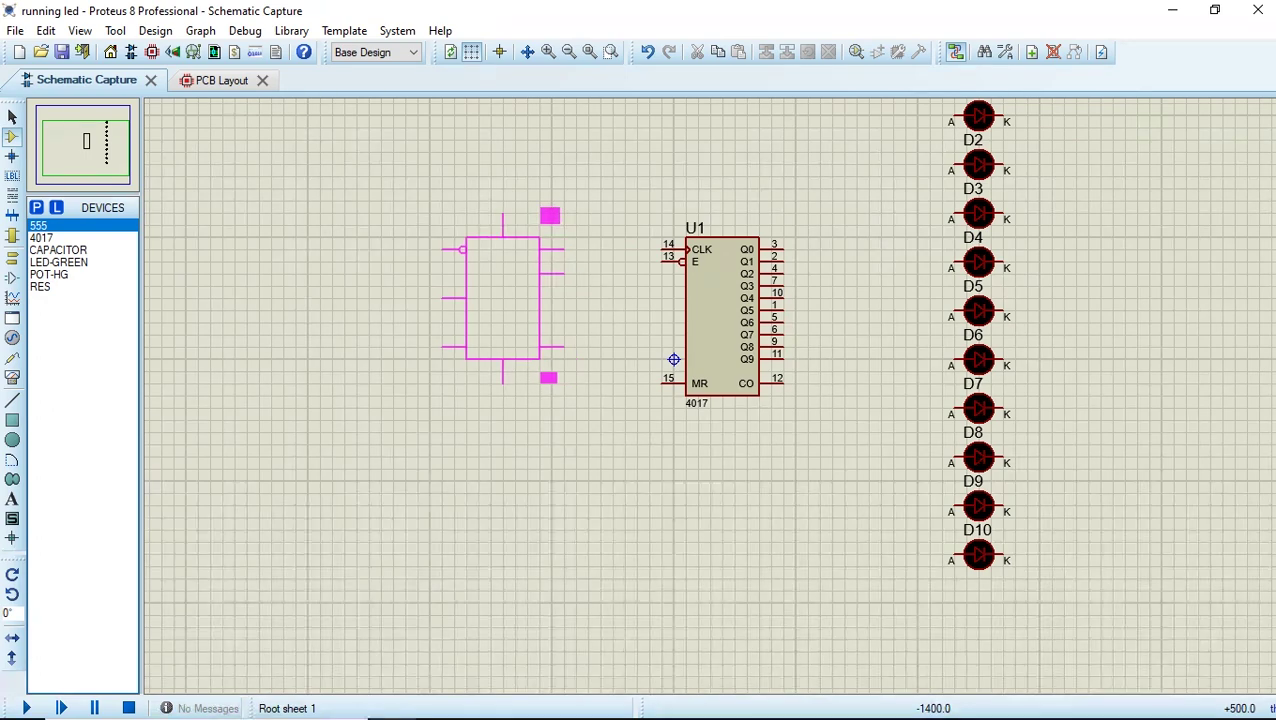
left_click(503, 300)
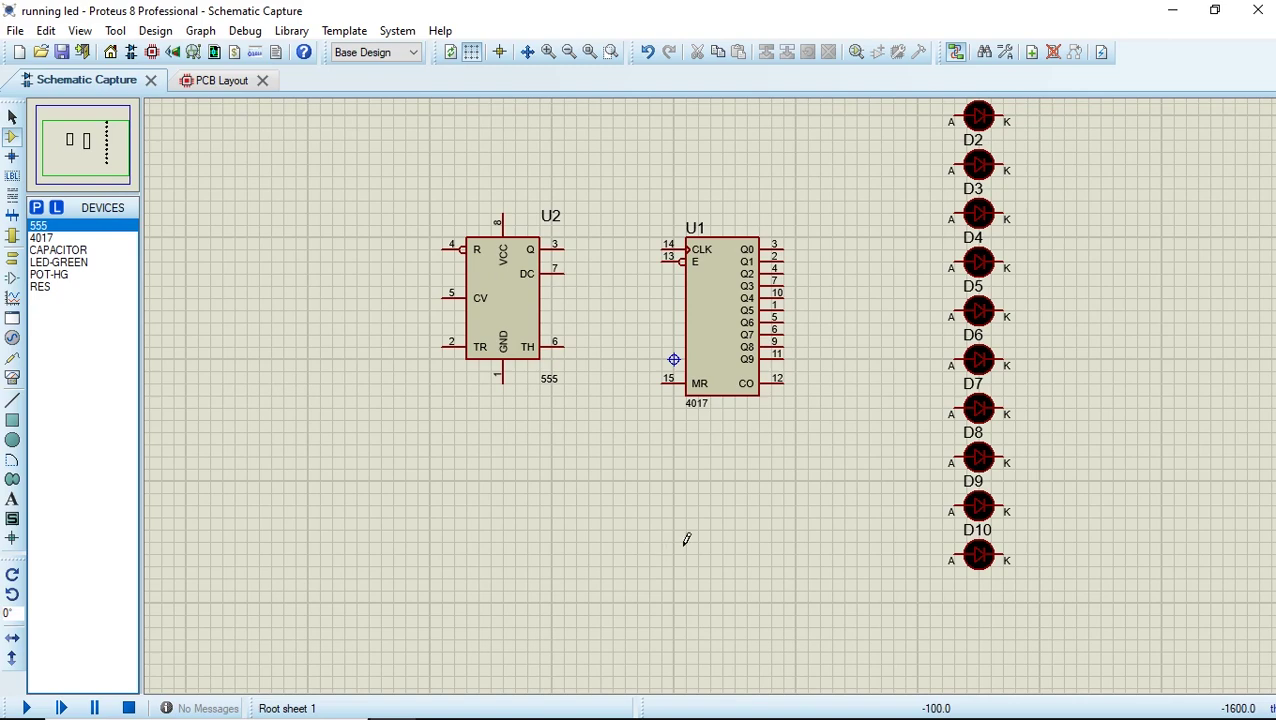
scroll(744, 497, "down", 1)
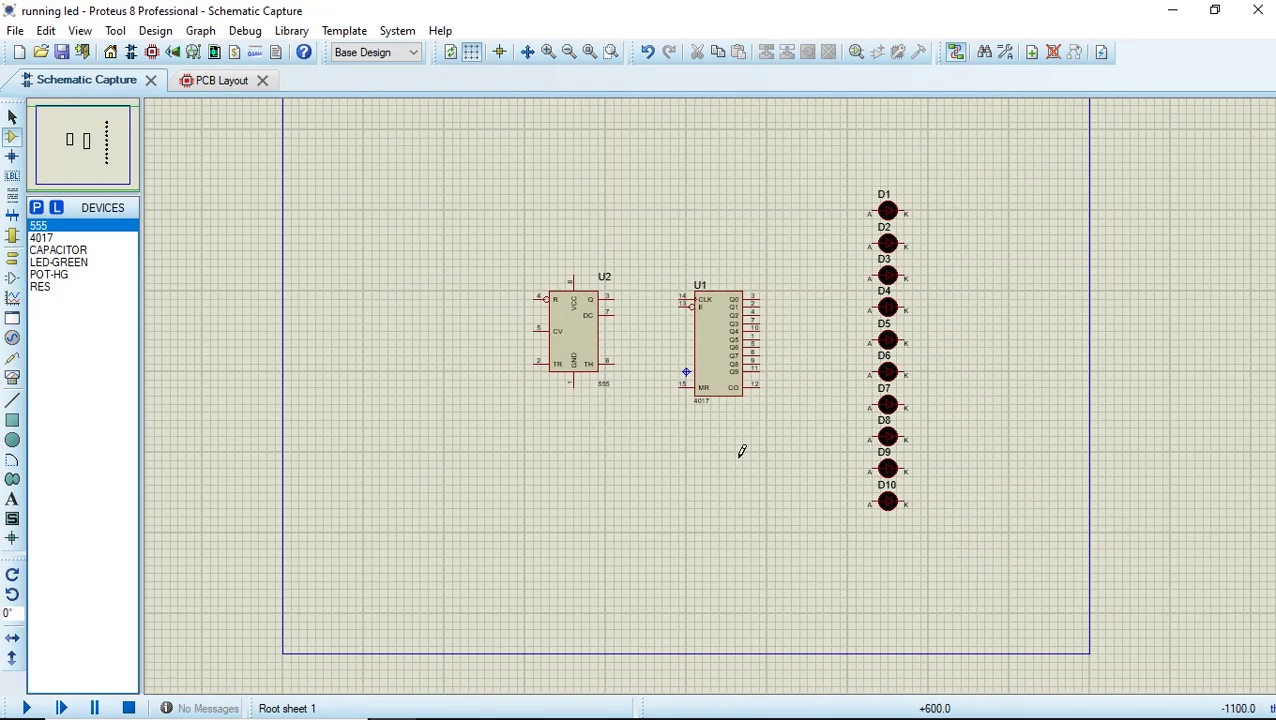
scroll(1047, 273, "up", 1)
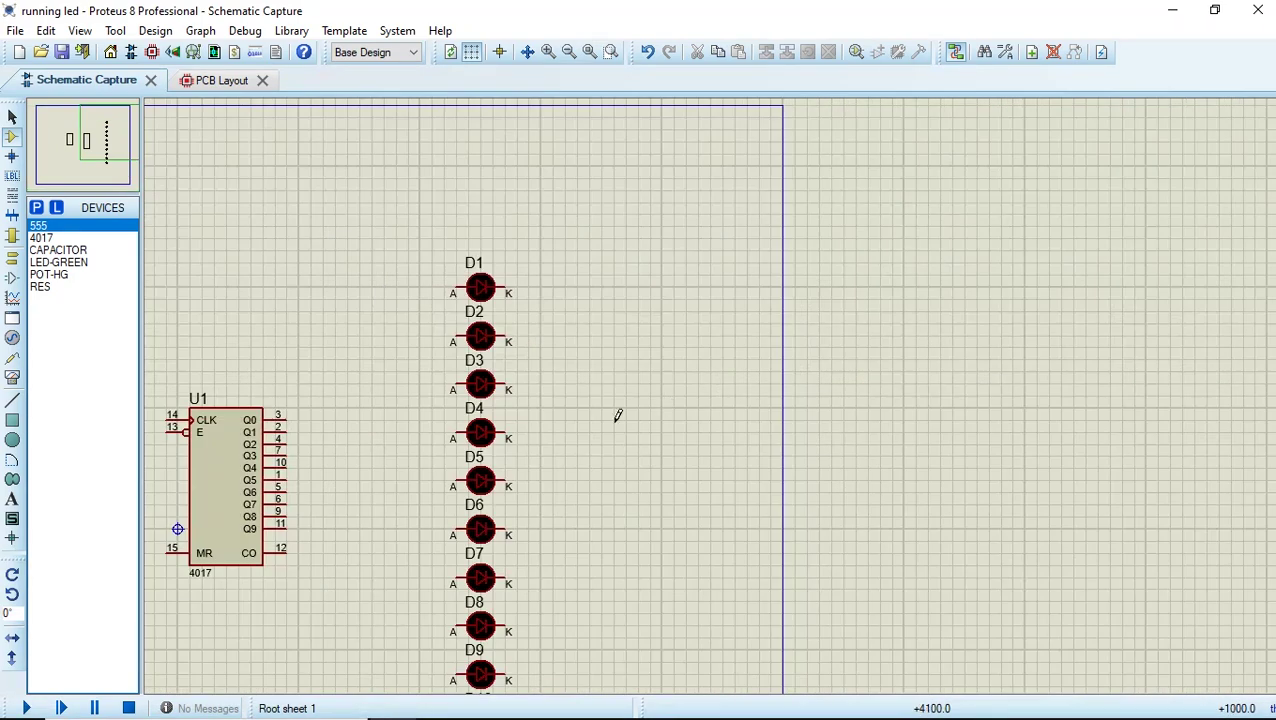
scroll(669, 404, "down", 1)
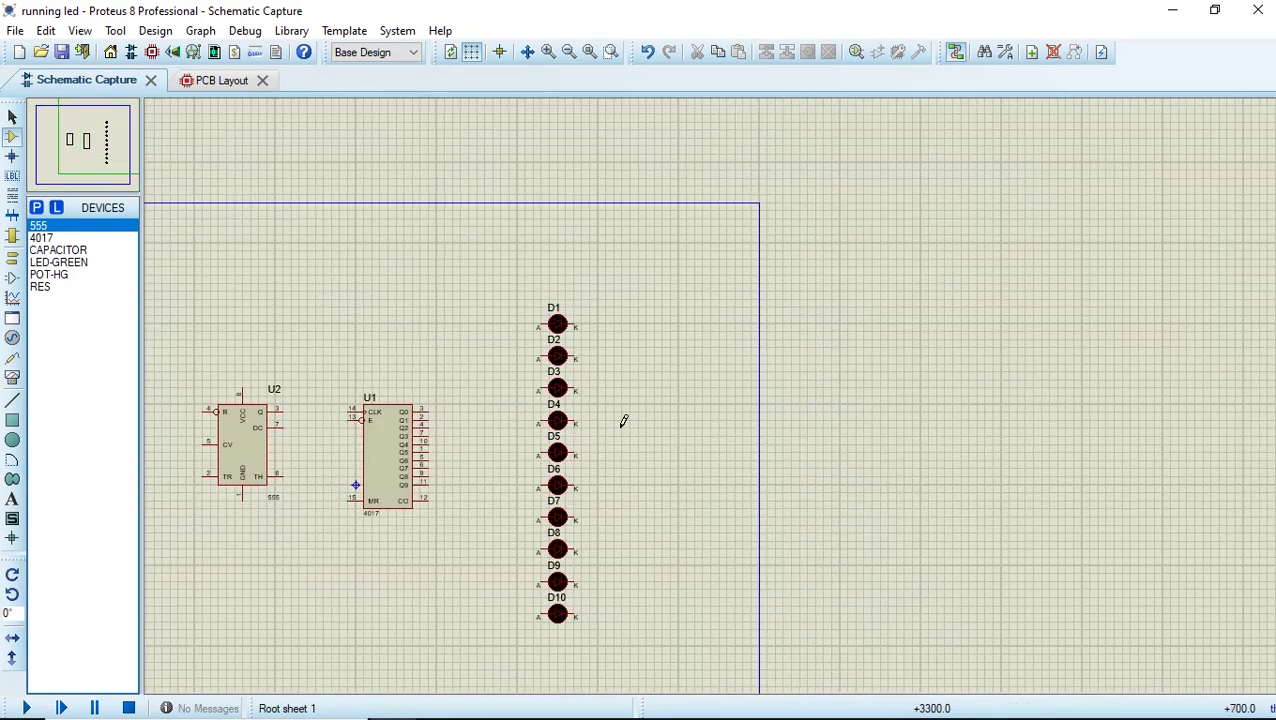
Place a RES resistor to the right of LED D1's cathode and set its value to 100.
left_click(45, 288)
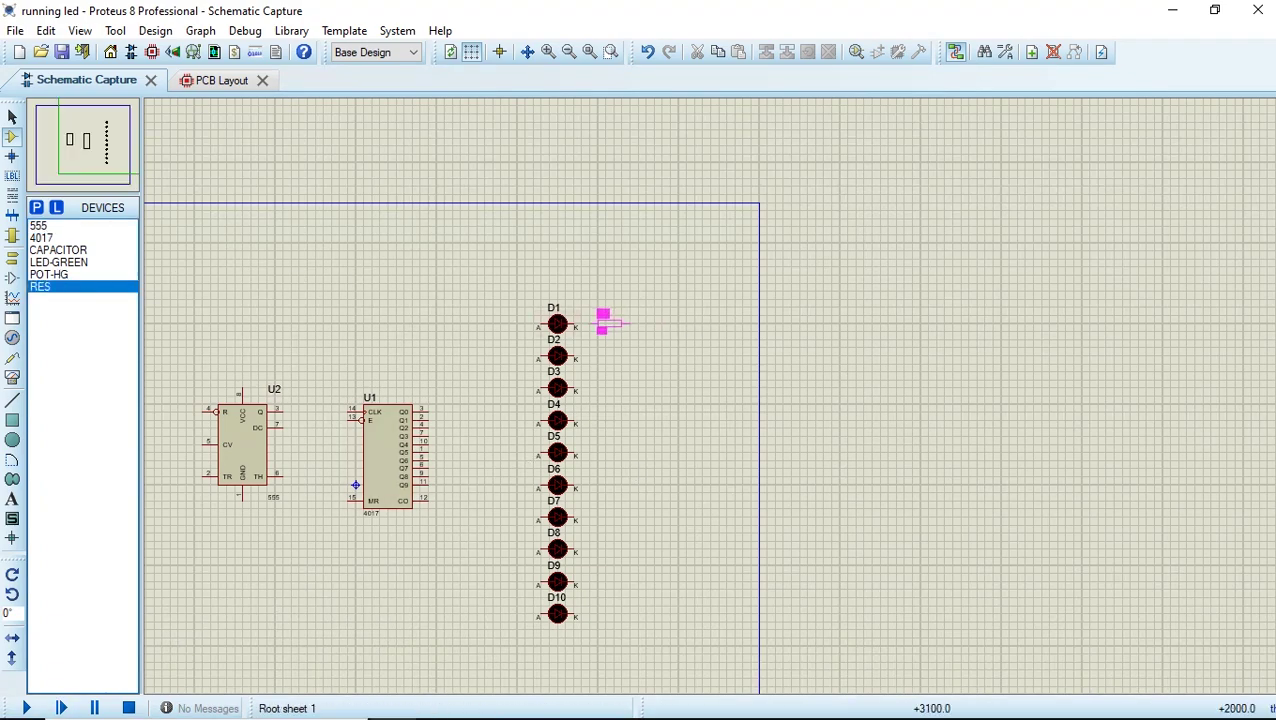
scroll(612, 322, "up", 1)
left_click(617, 324)
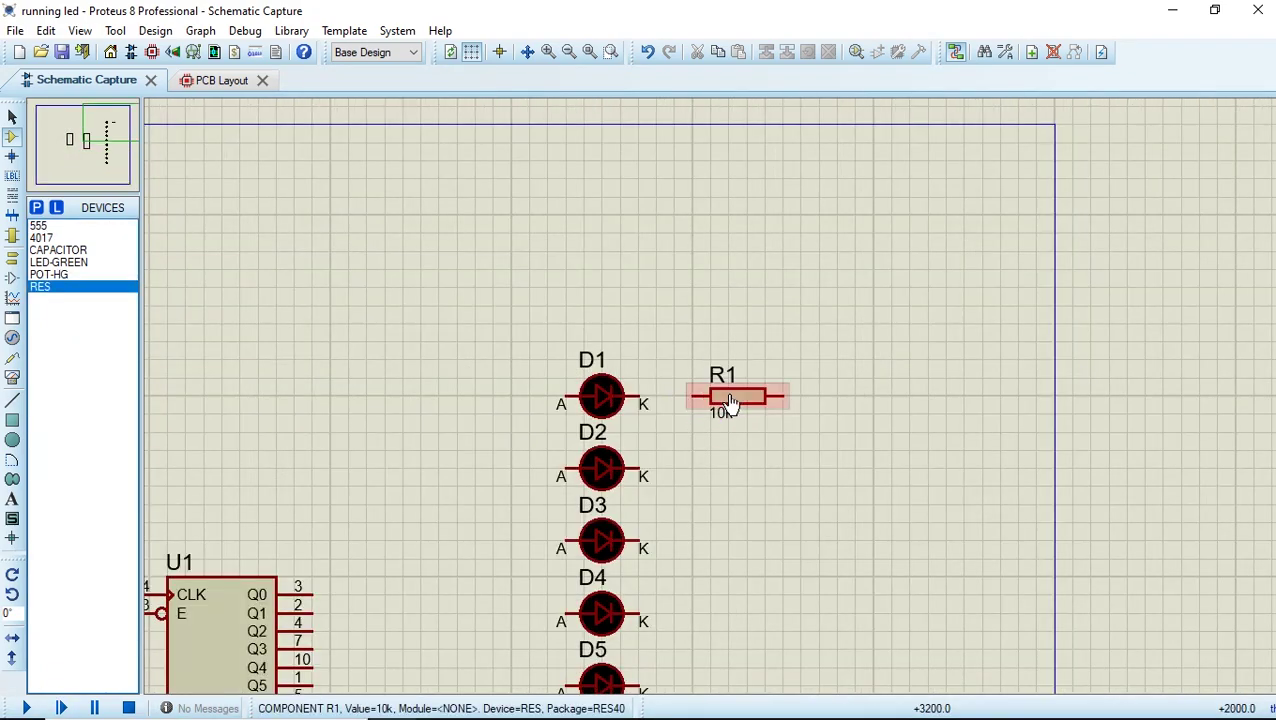
left_click(725, 413)
left_click(725, 413)
type("100")
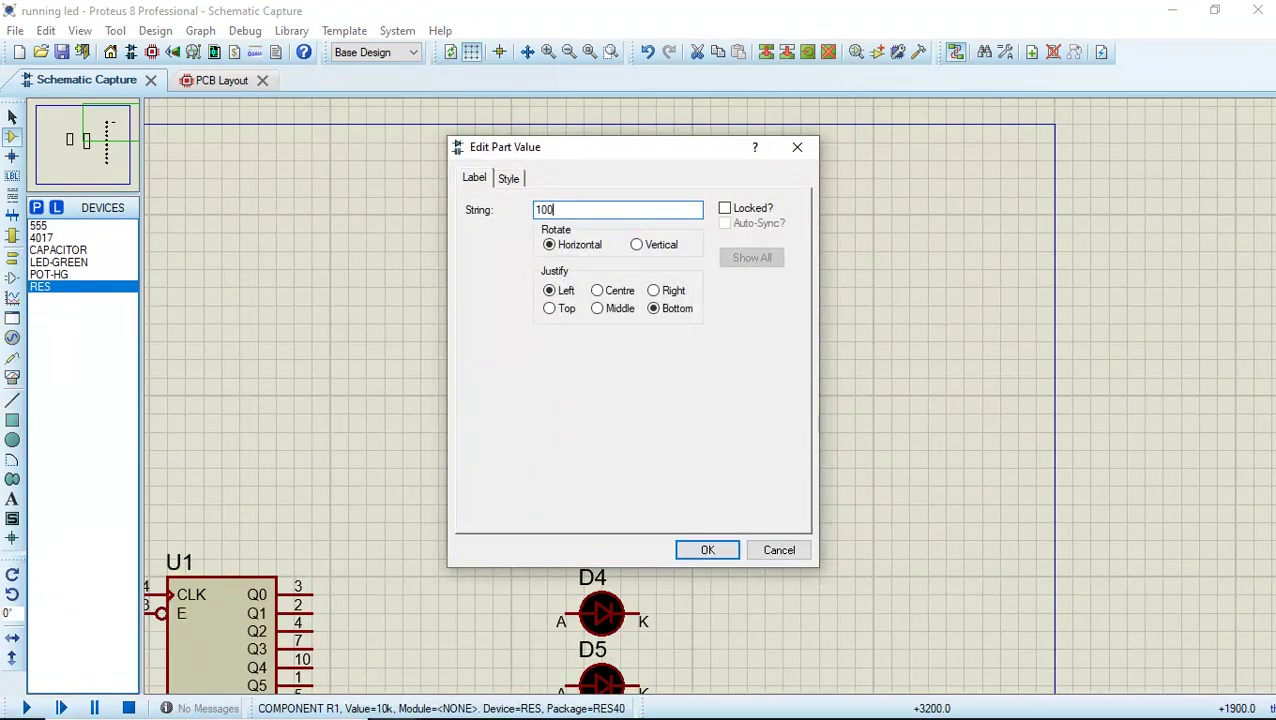
left_click(722, 548)
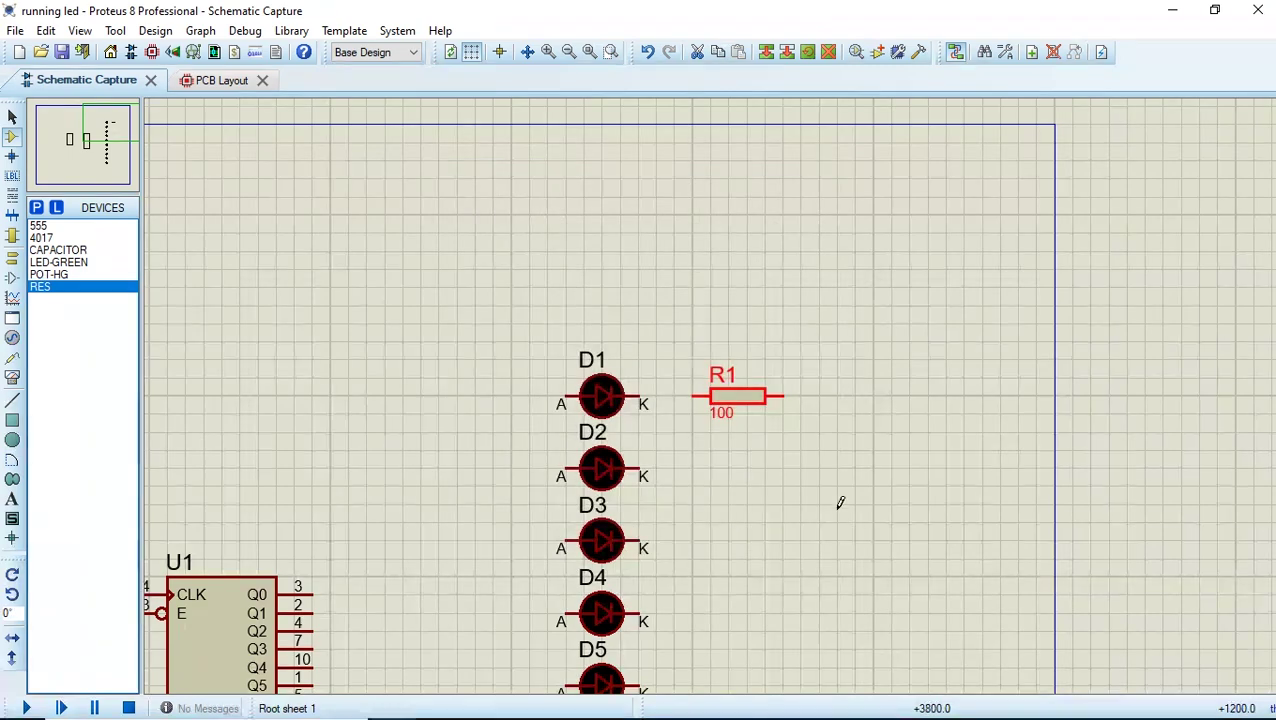
Block-copy the 100 ohm resistor nine times downward so that each LED from D2 to D10 has one beside its cathode.
right_click(745, 390)
left_click(846, 140)
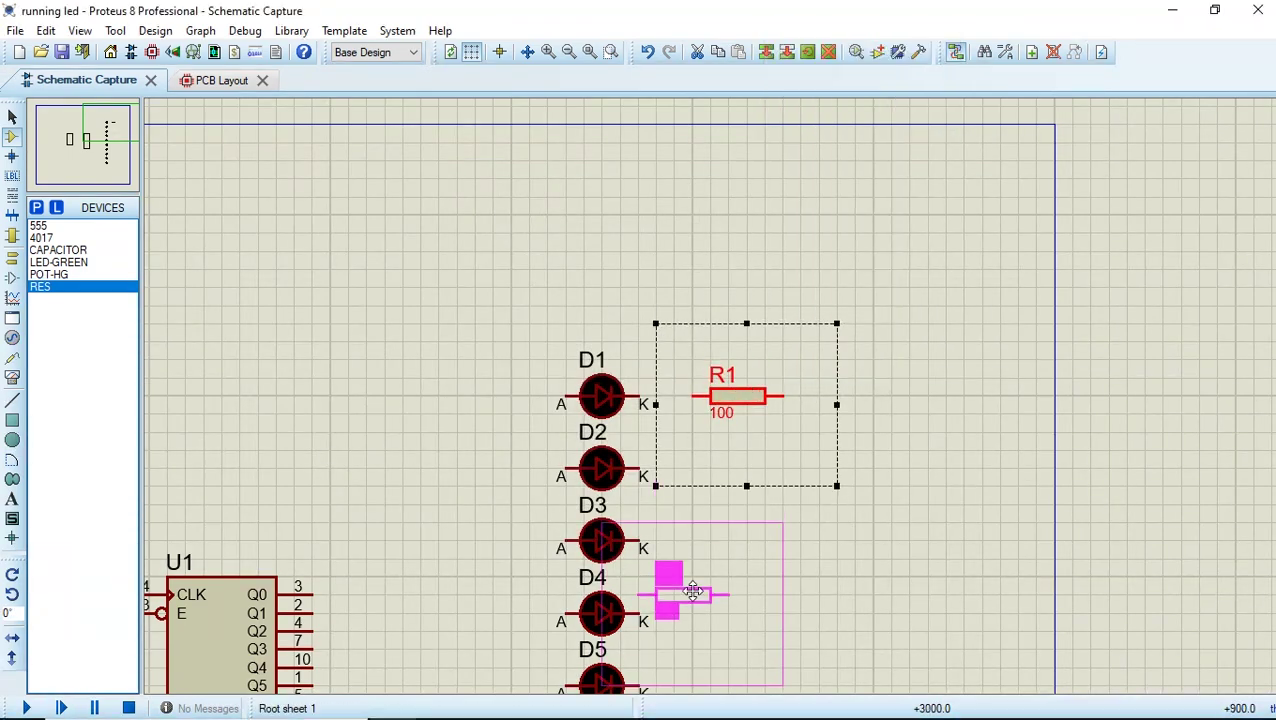
left_click(747, 468)
left_click(747, 541)
left_click(749, 512)
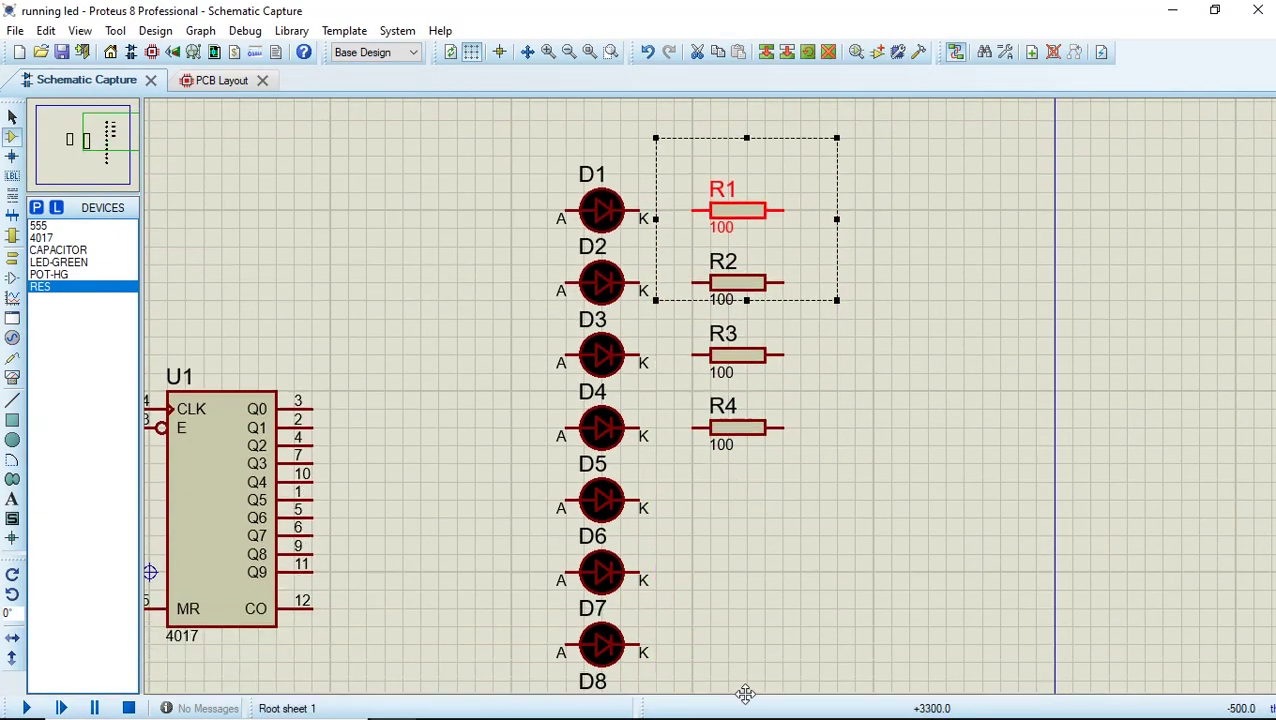
left_click(747, 500)
left_click(736, 690)
left_click(730, 690)
left_click(750, 690)
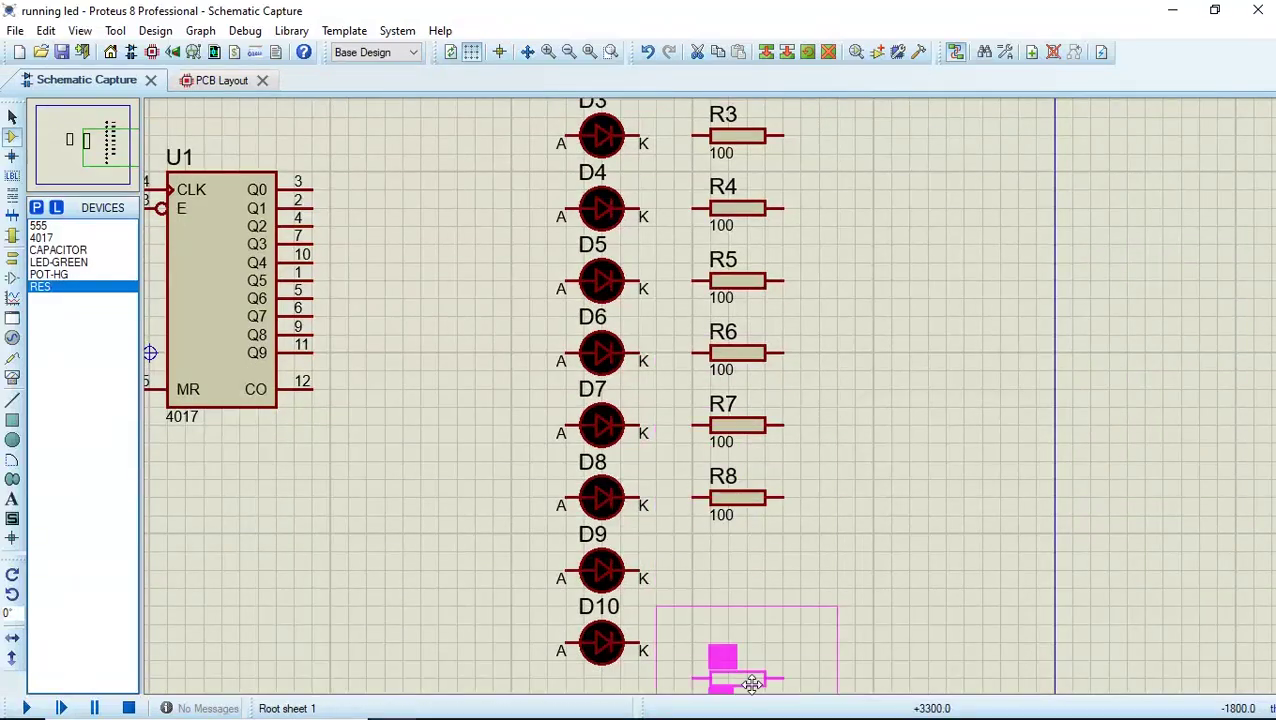
left_click(747, 622)
left_click(778, 561)
right_click(906, 487)
scroll(843, 401, "down", 3)
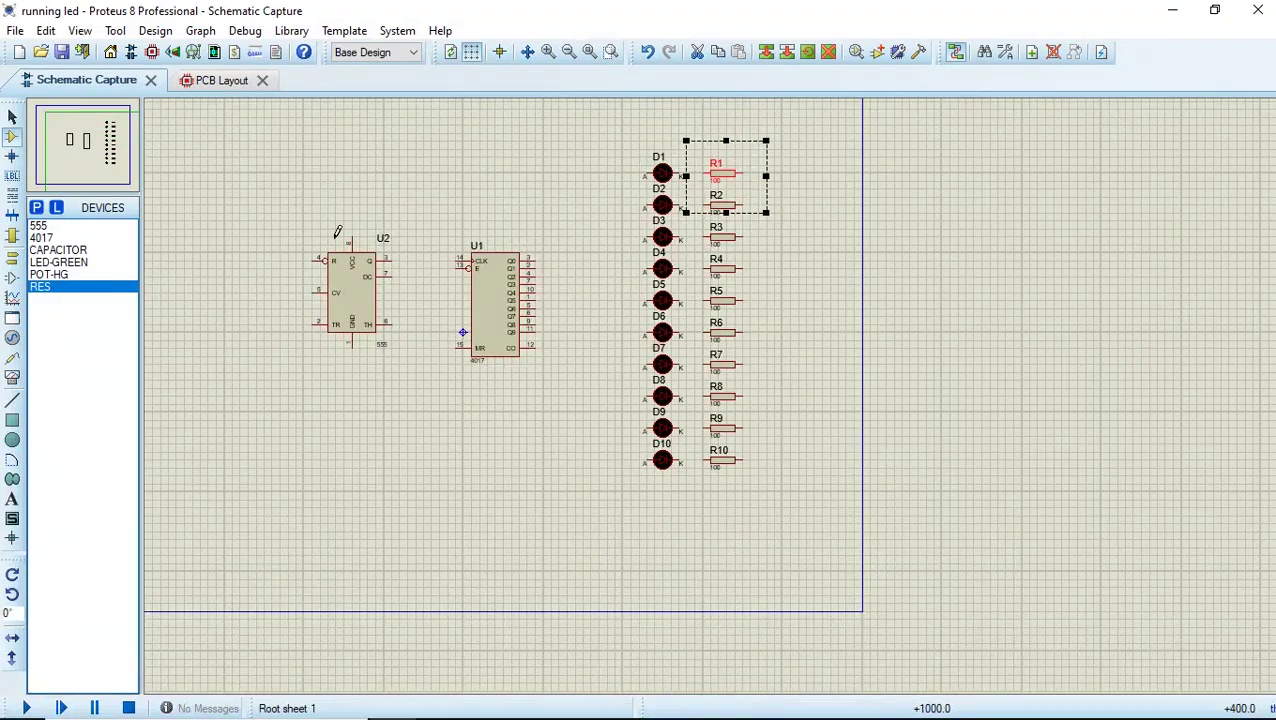
left_click(12, 116)
left_click(464, 168)
Place two CAPACITOR parts below and to the left of the 555 timer.
scroll(466, 170, "up", 1)
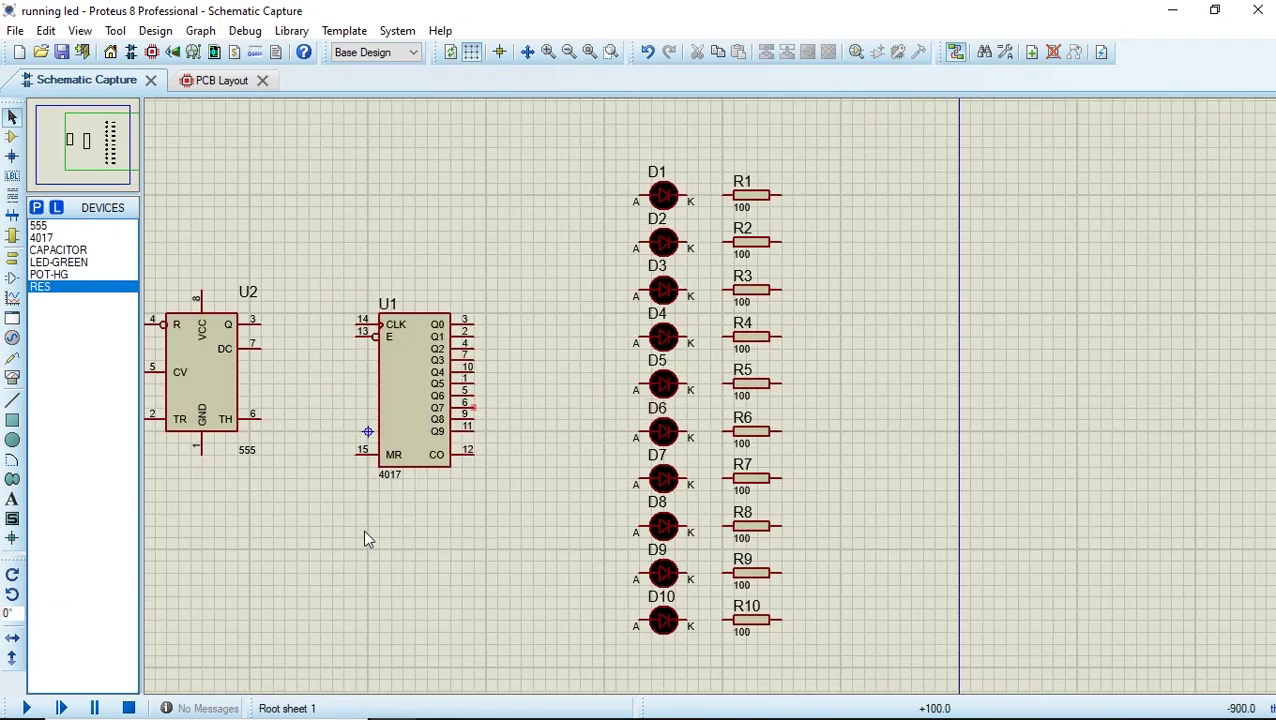
left_click_drag(368, 538, 146, 540)
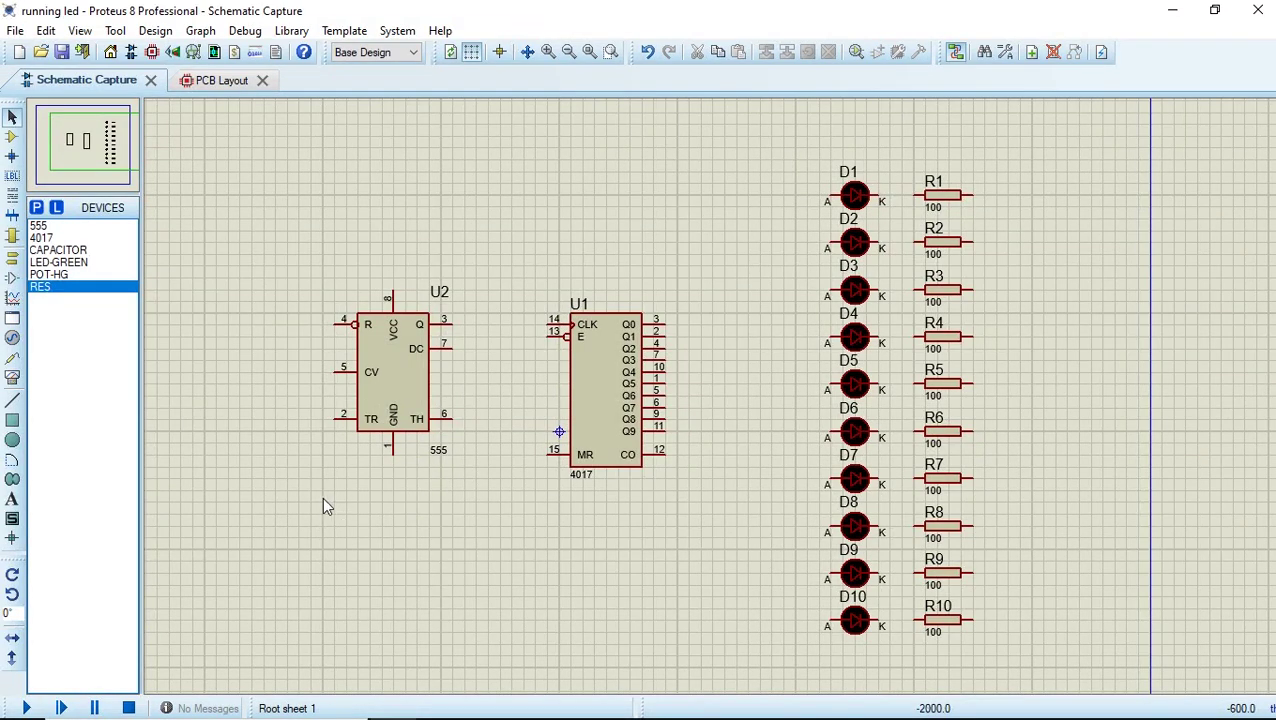
left_click(78, 256)
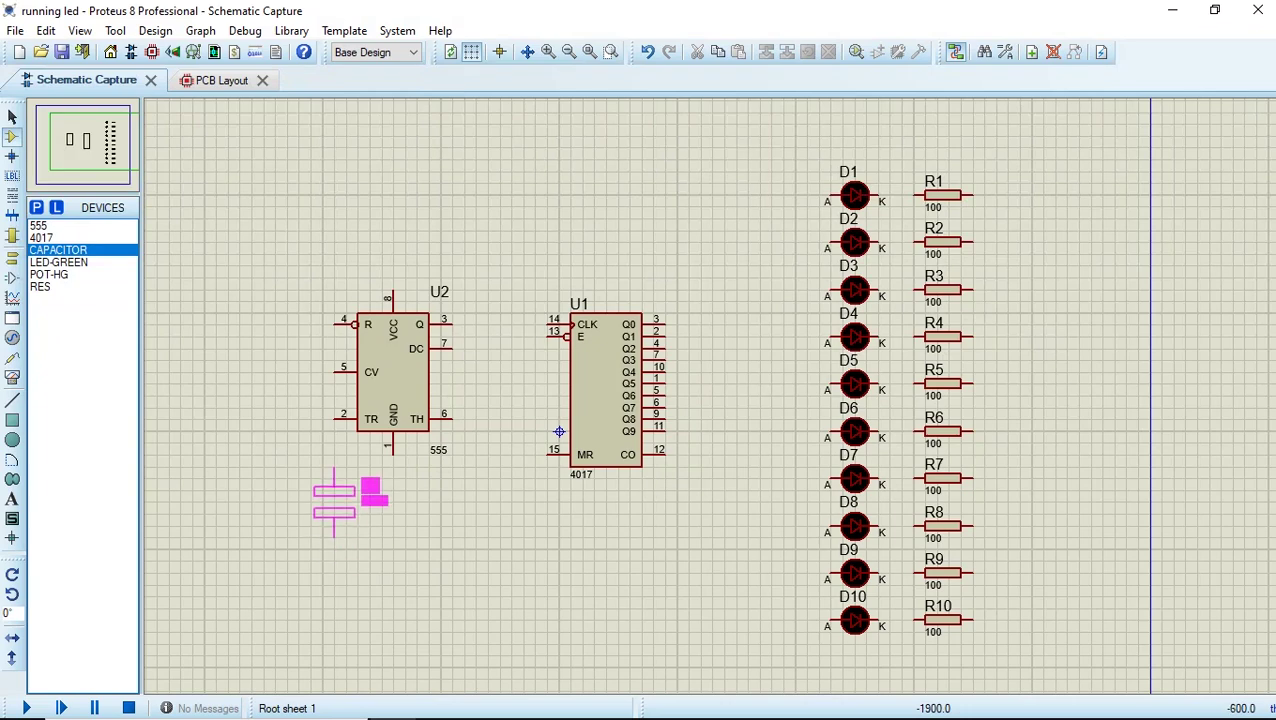
left_click(334, 500)
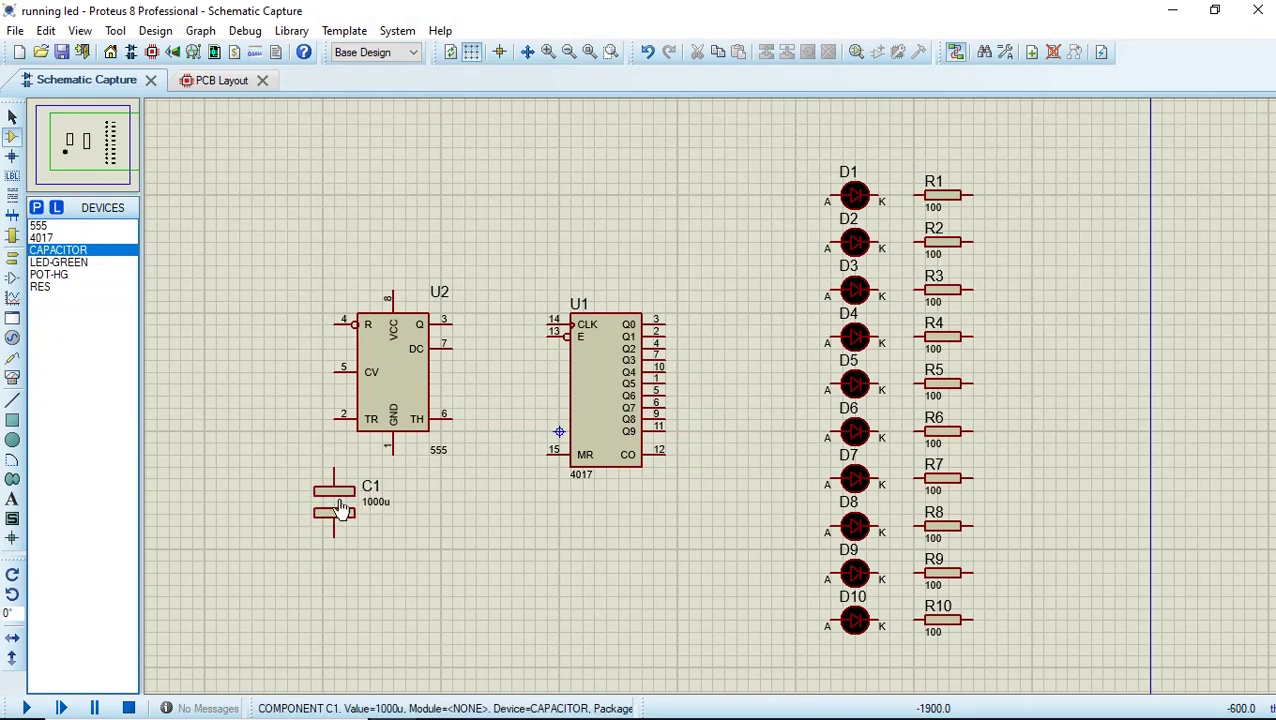
left_click(256, 430)
left_click(264, 490)
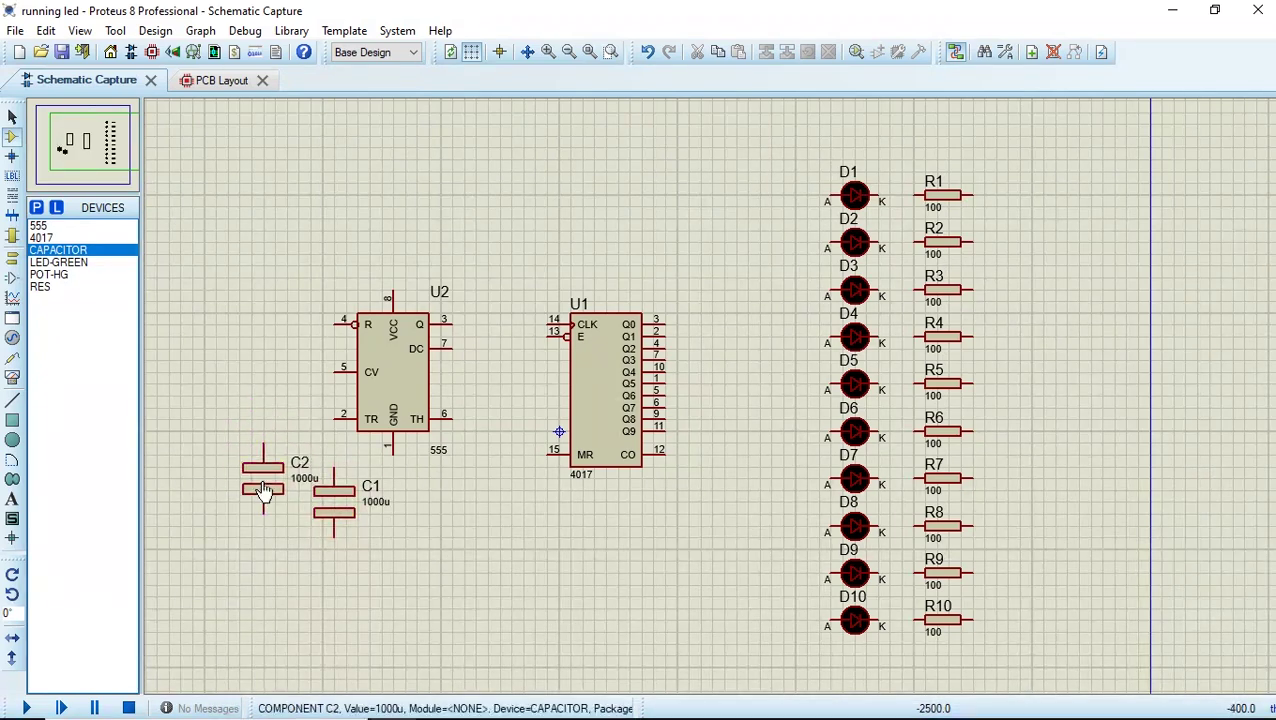
right_click(486, 543)
left_click(468, 548)
right_click(390, 524)
left_click(340, 503)
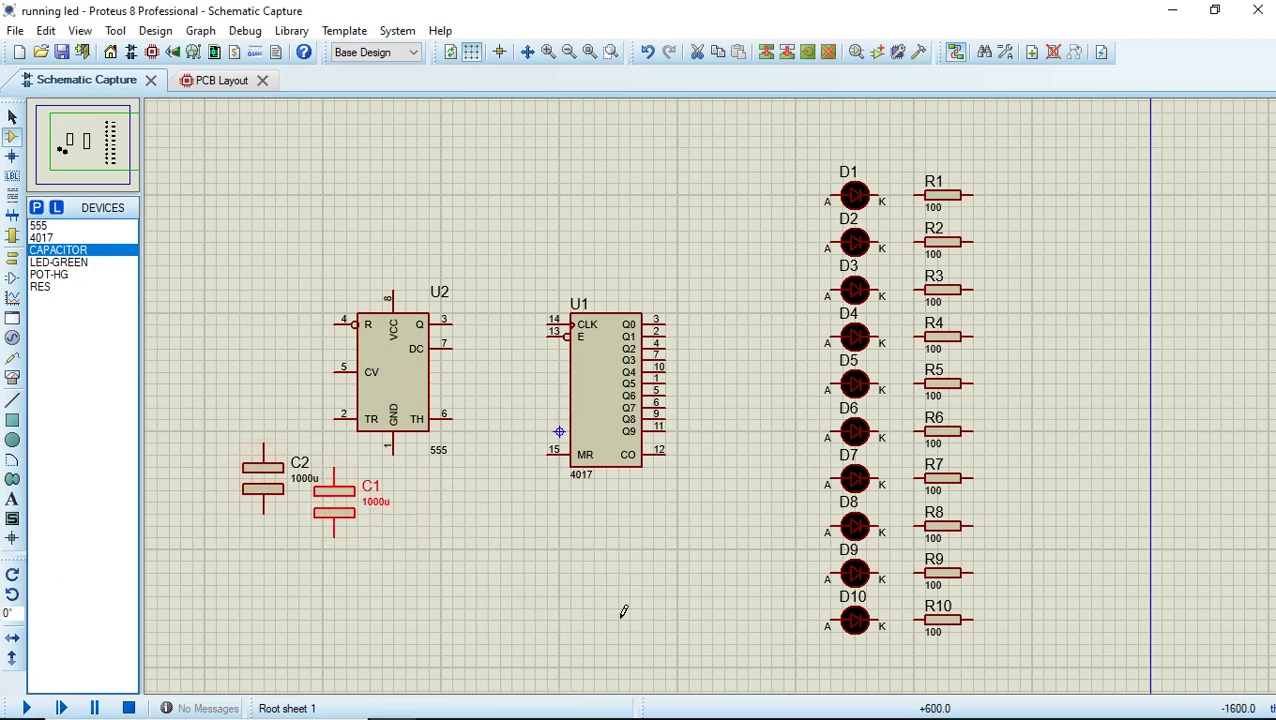
Set the value of capacitor C1 to 10uF and of capacitor C2 to 100nF.
double_click(377, 503)
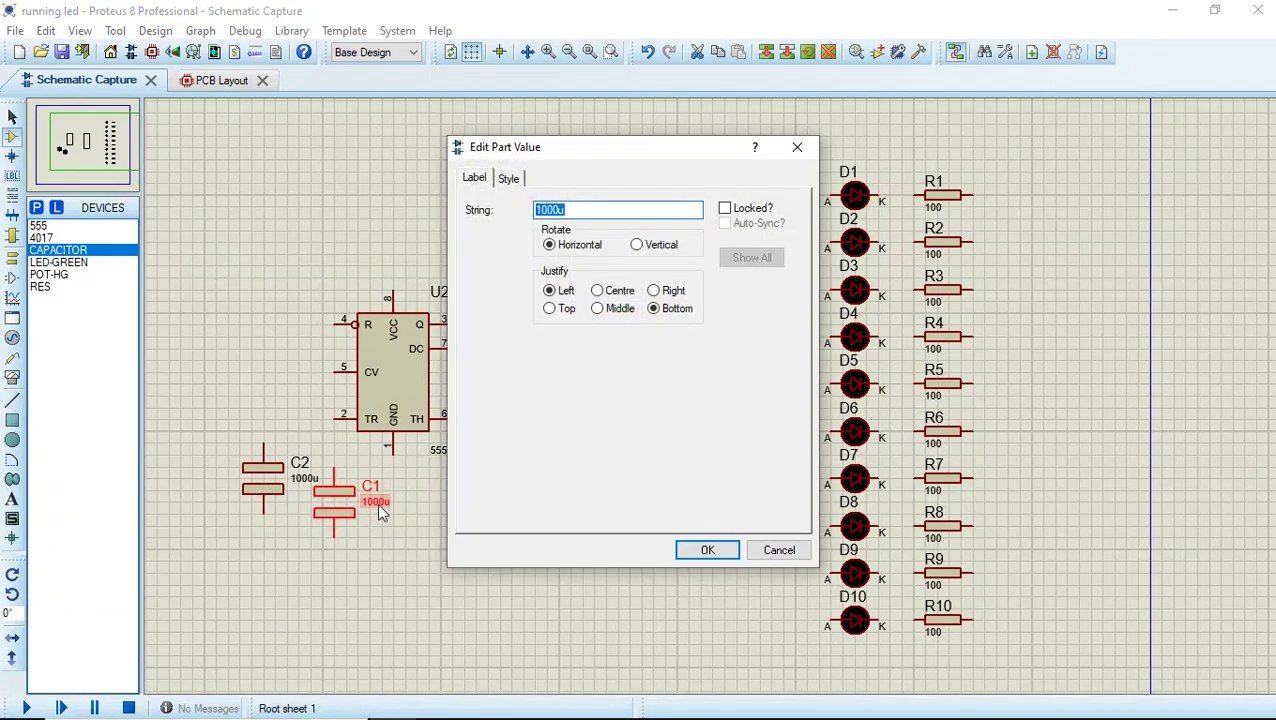
type("1")
key("Return")
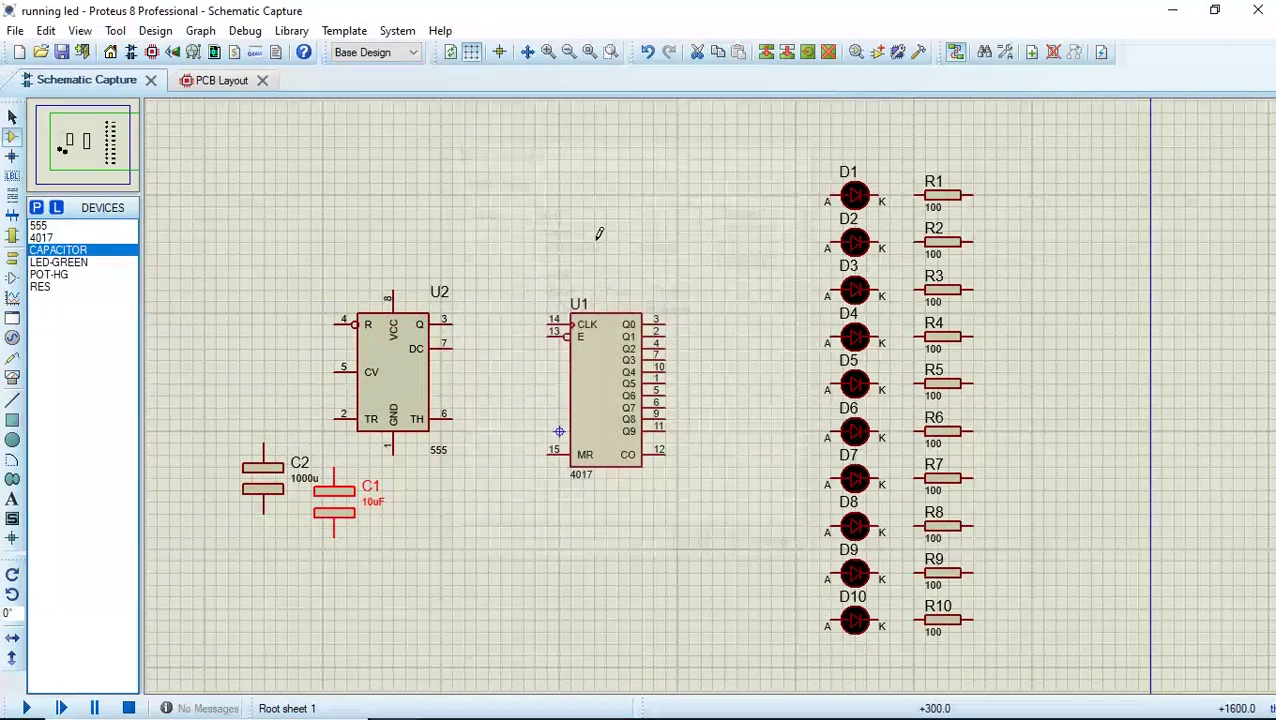
double_click(303, 483)
type("100")
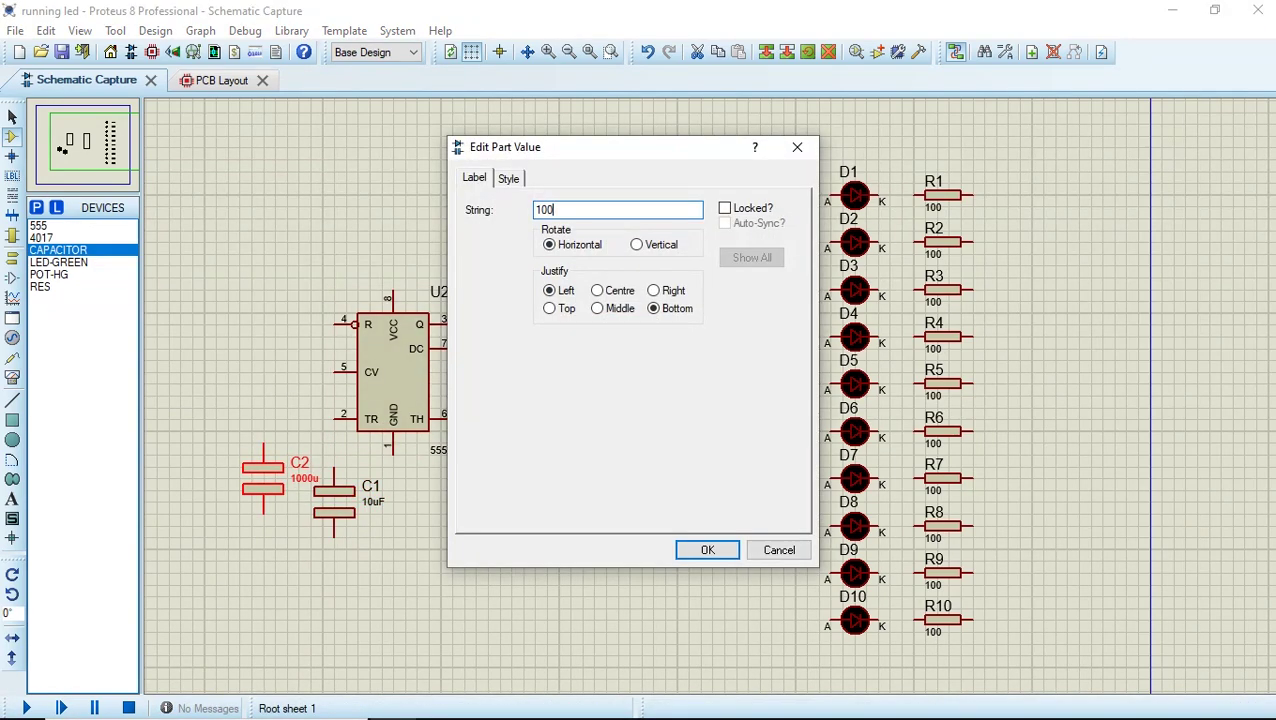
left_click(713, 551)
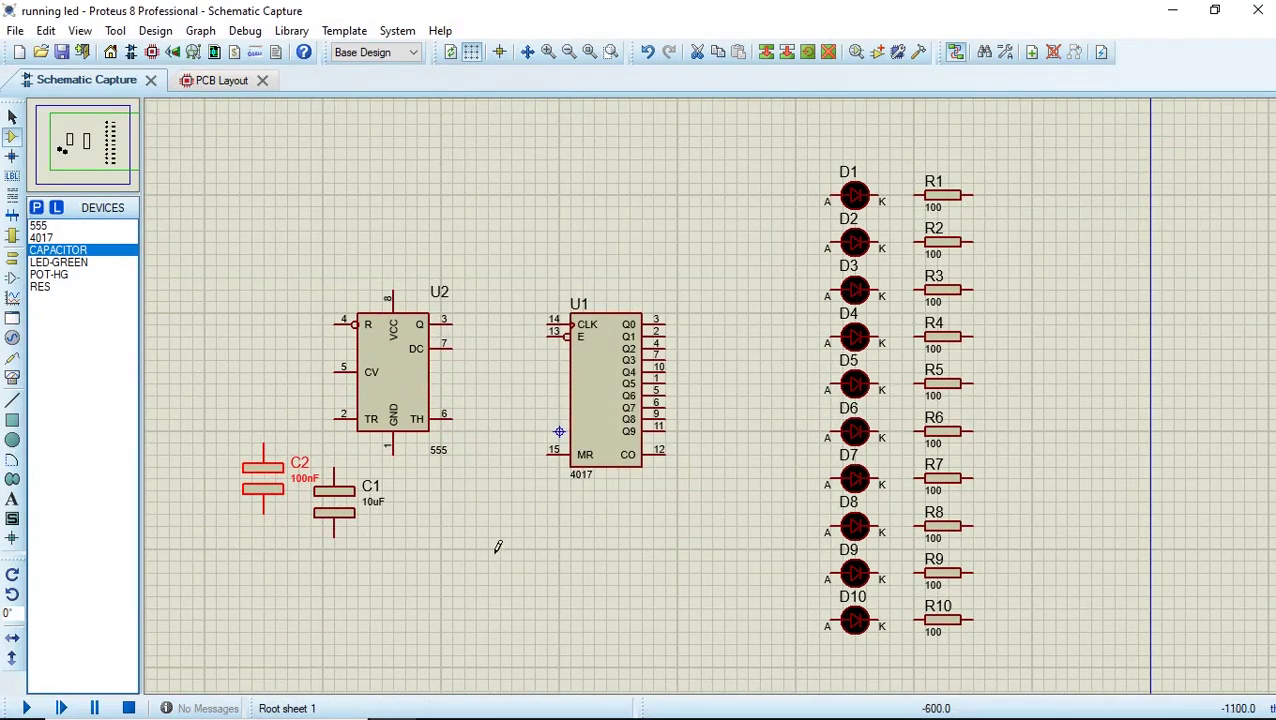
Place a POT-HG potentiometer between the 555 and the 4017 and rotate it 180 degrees so its wiper faces the 555.
left_click(62, 276)
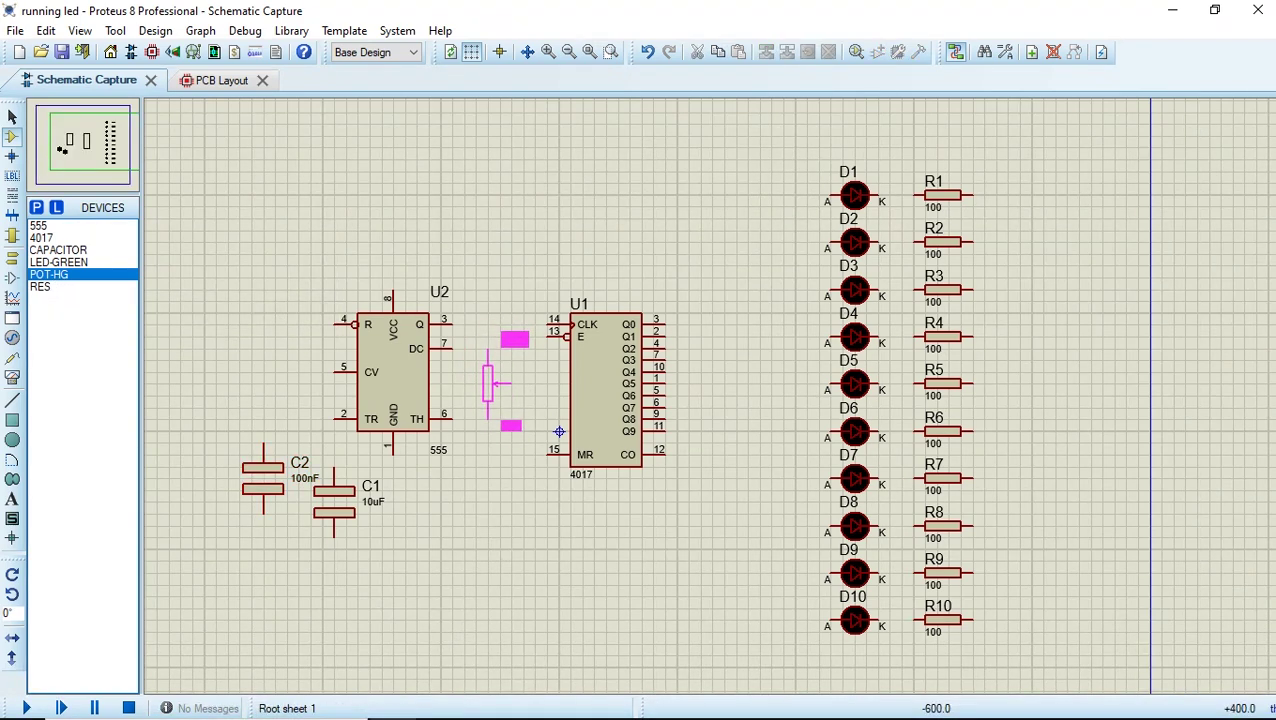
left_click(490, 383)
right_click(492, 388)
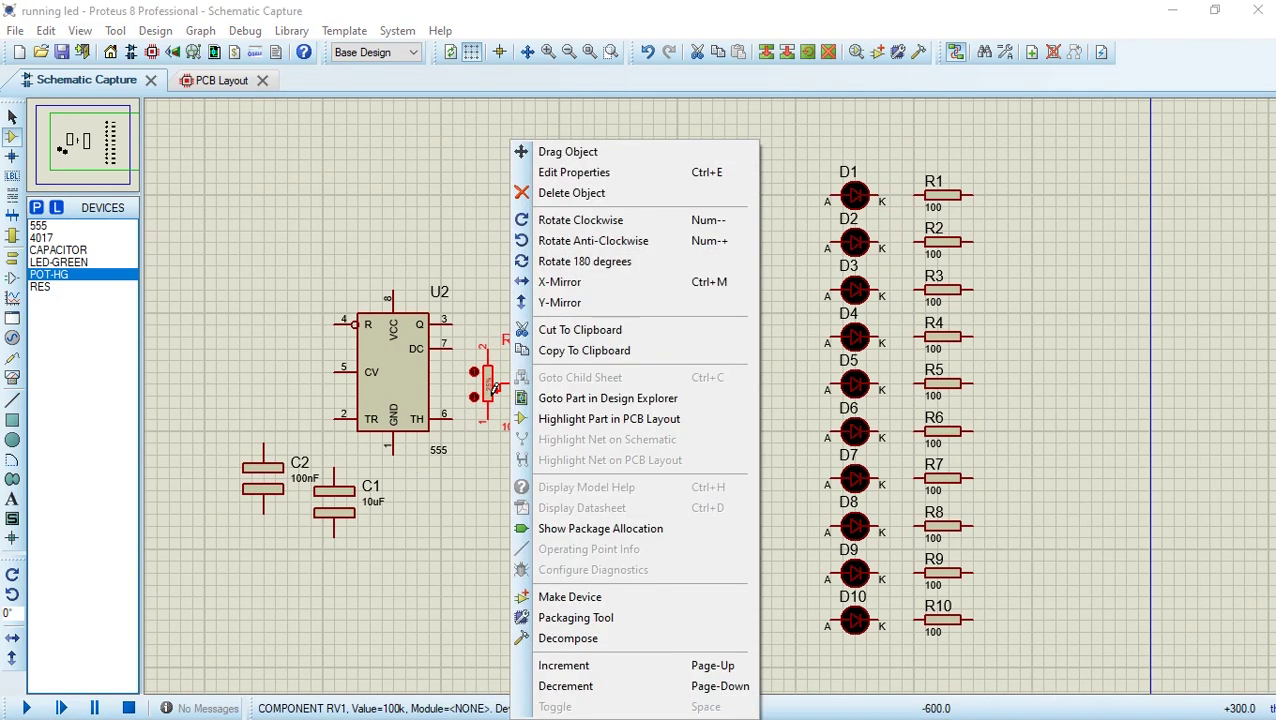
left_click(588, 262)
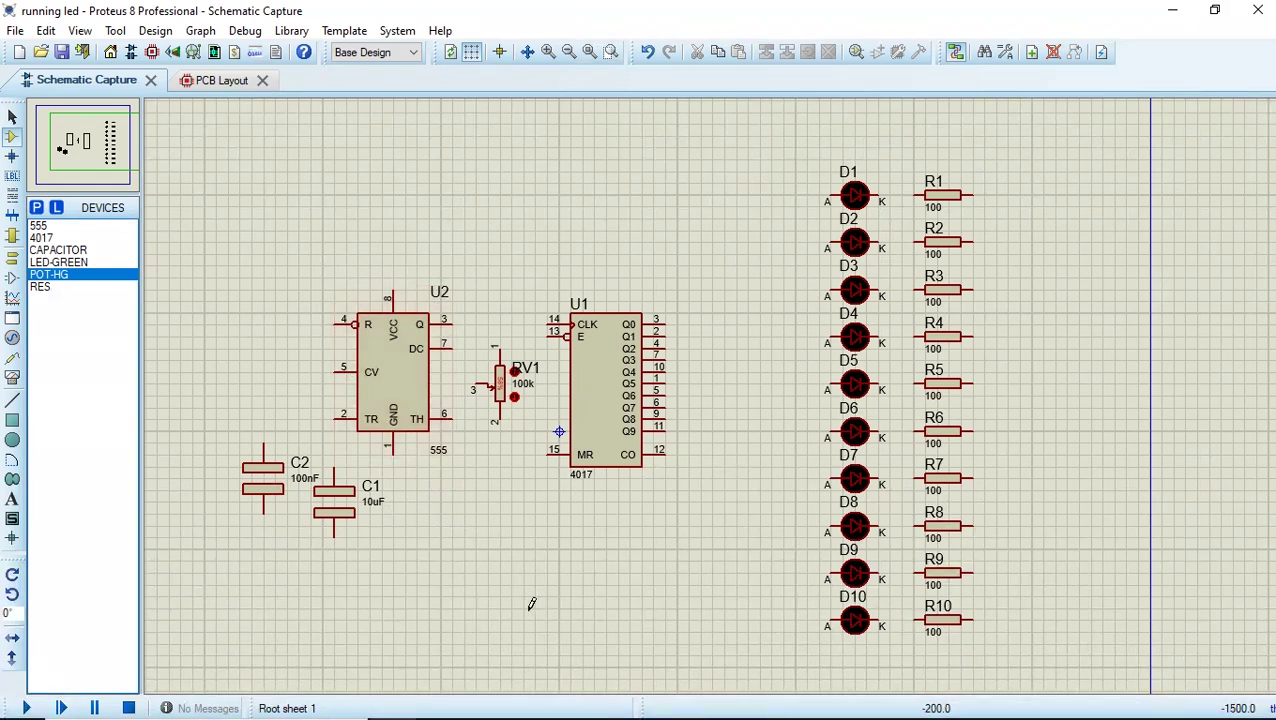
Place a RES resistor above and between the 555 and the 4017, and shift it slightly up and left.
left_click(42, 287)
left_click(527, 268)
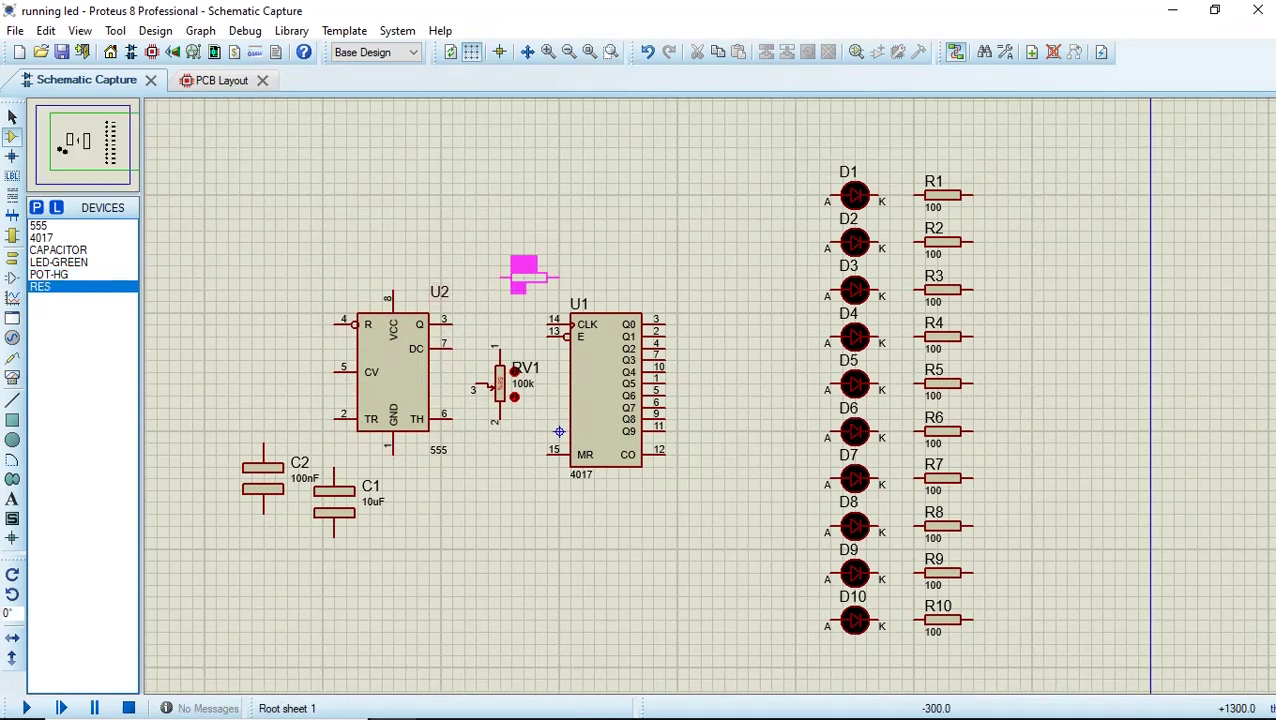
left_click(470, 265)
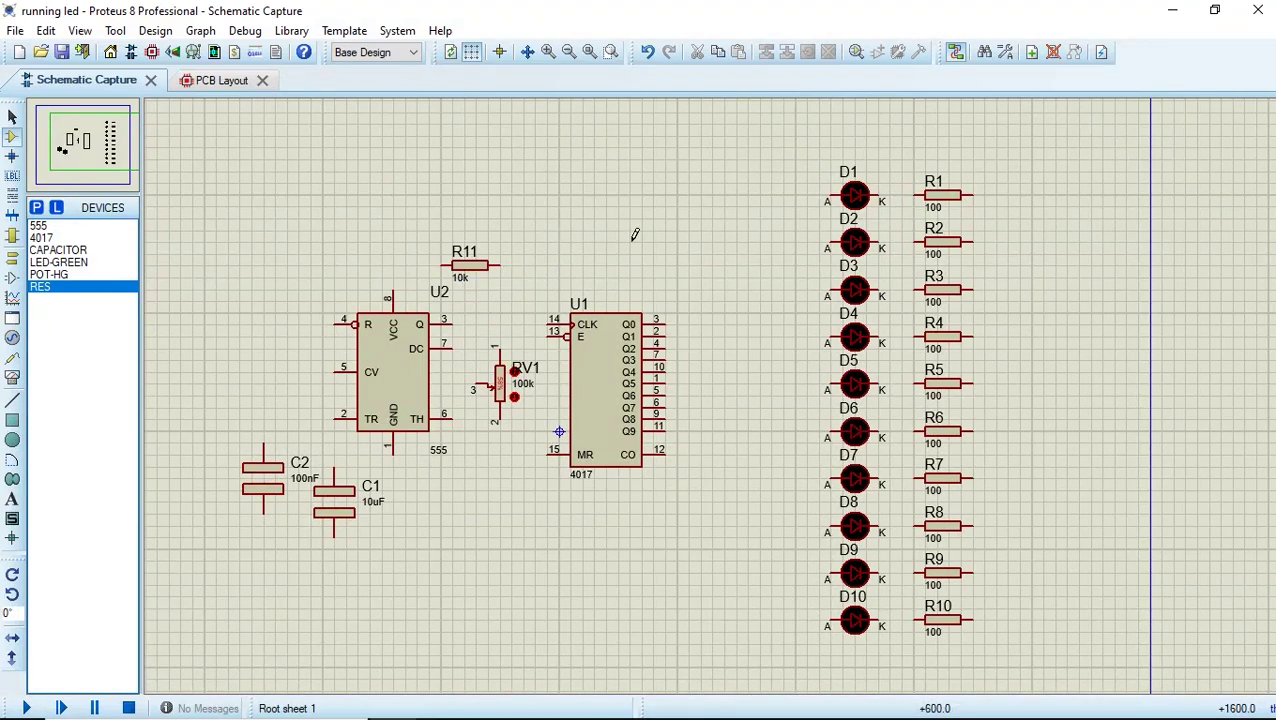
left_click(465, 263)
left_click_drag(465, 263, 453, 253)
left_click(561, 256)
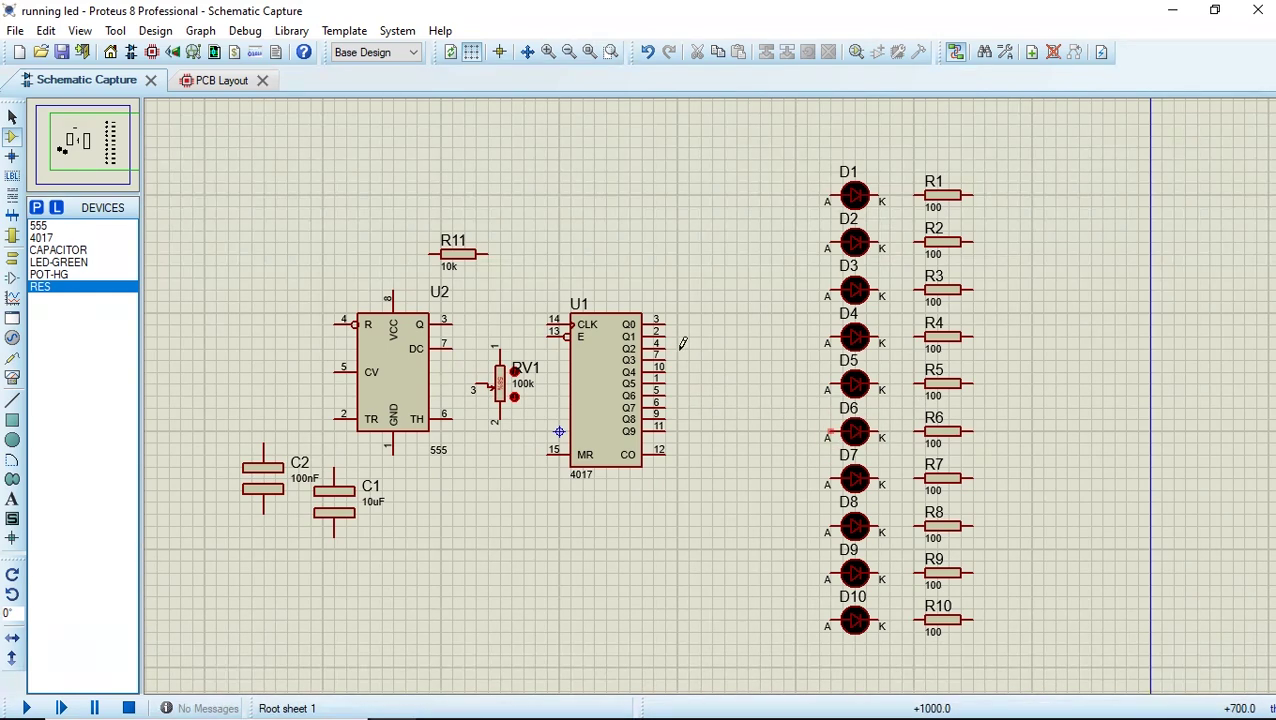
Wire the 4017 outputs Q0, Q1, Q2 and Q3 to the anodes of LEDs D1, D2, D3 and D4 respectively.
left_click(667, 319)
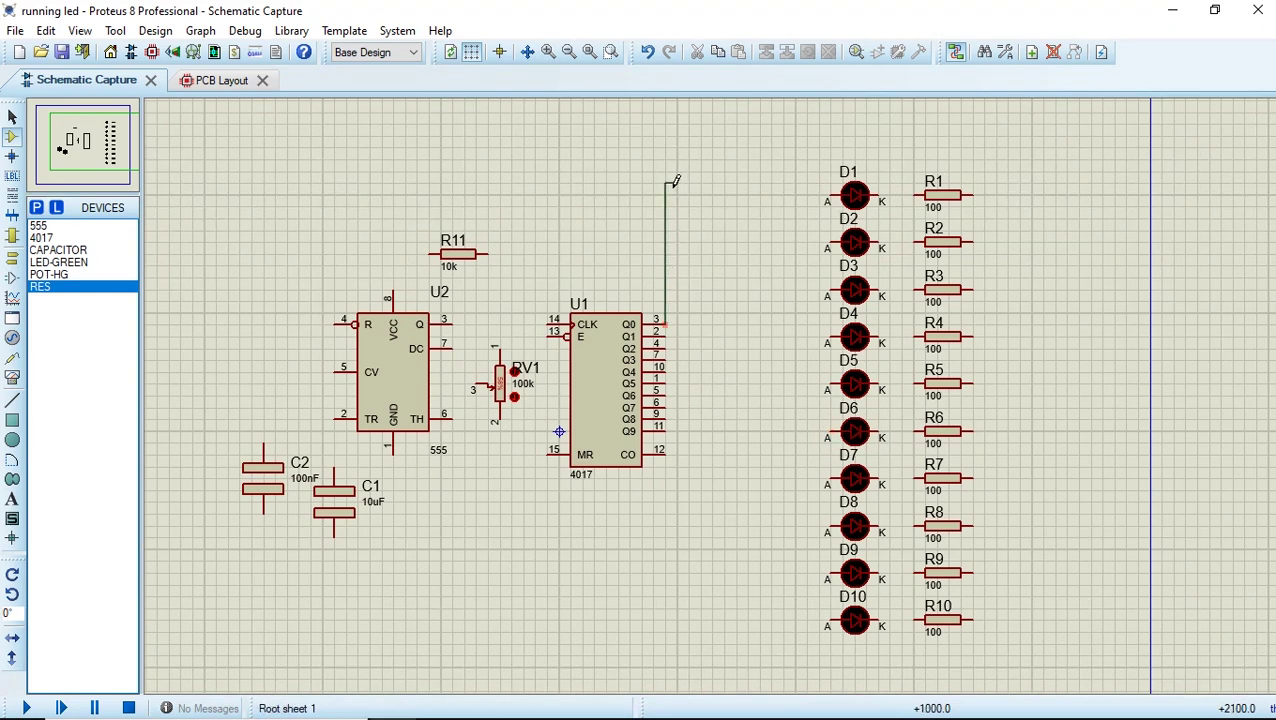
left_click(830, 195)
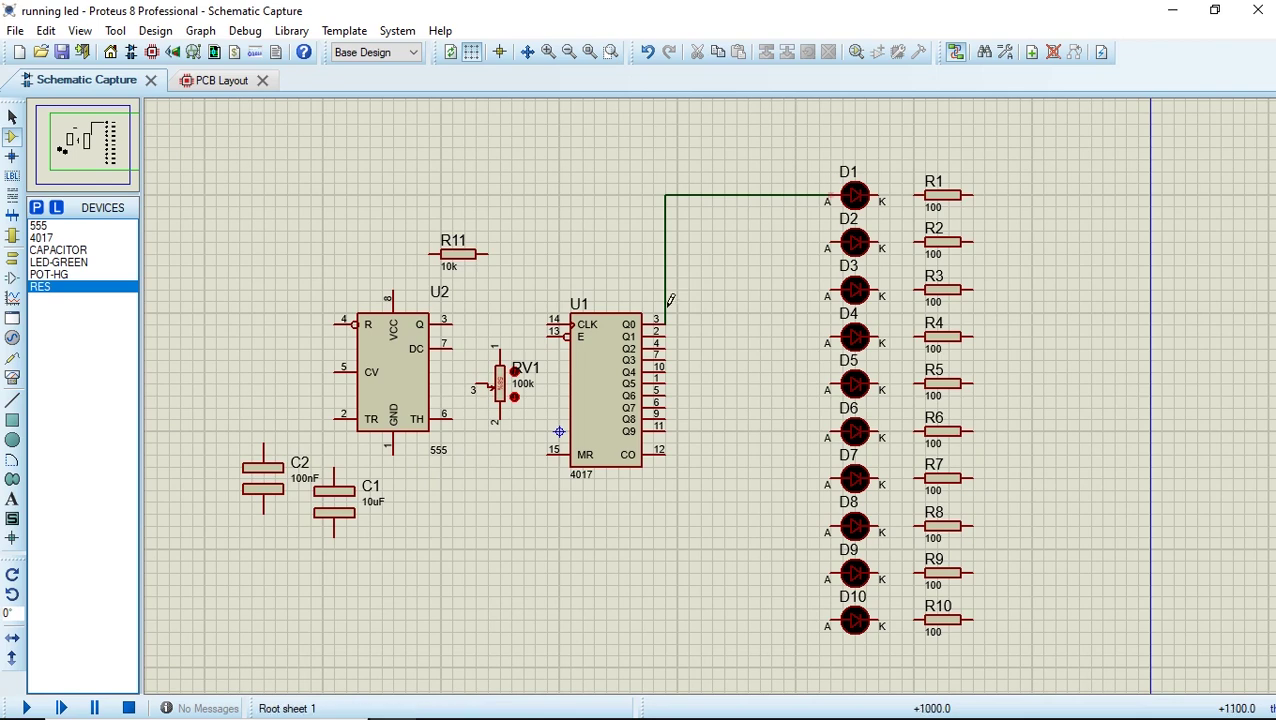
left_click(669, 336)
left_click(828, 243)
left_click(667, 348)
left_click(830, 290)
left_click(667, 360)
left_click(830, 337)
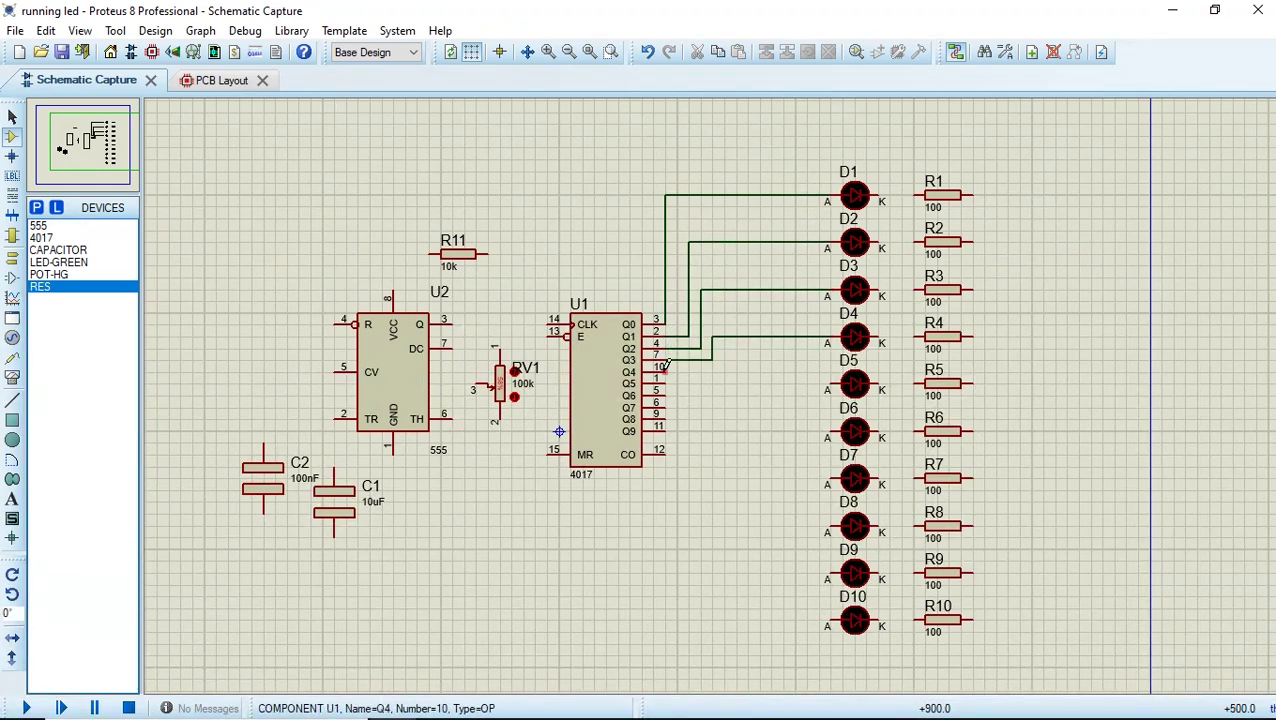
Wire the 4017 outputs Q9 down to Q4 to the anodes of LEDs D10 down to D5, in matching order.
left_click(830, 620)
left_click(667, 419)
left_click(830, 573)
left_click(667, 407)
left_click(830, 526)
left_click(667, 396)
left_click(830, 479)
left_click(667, 384)
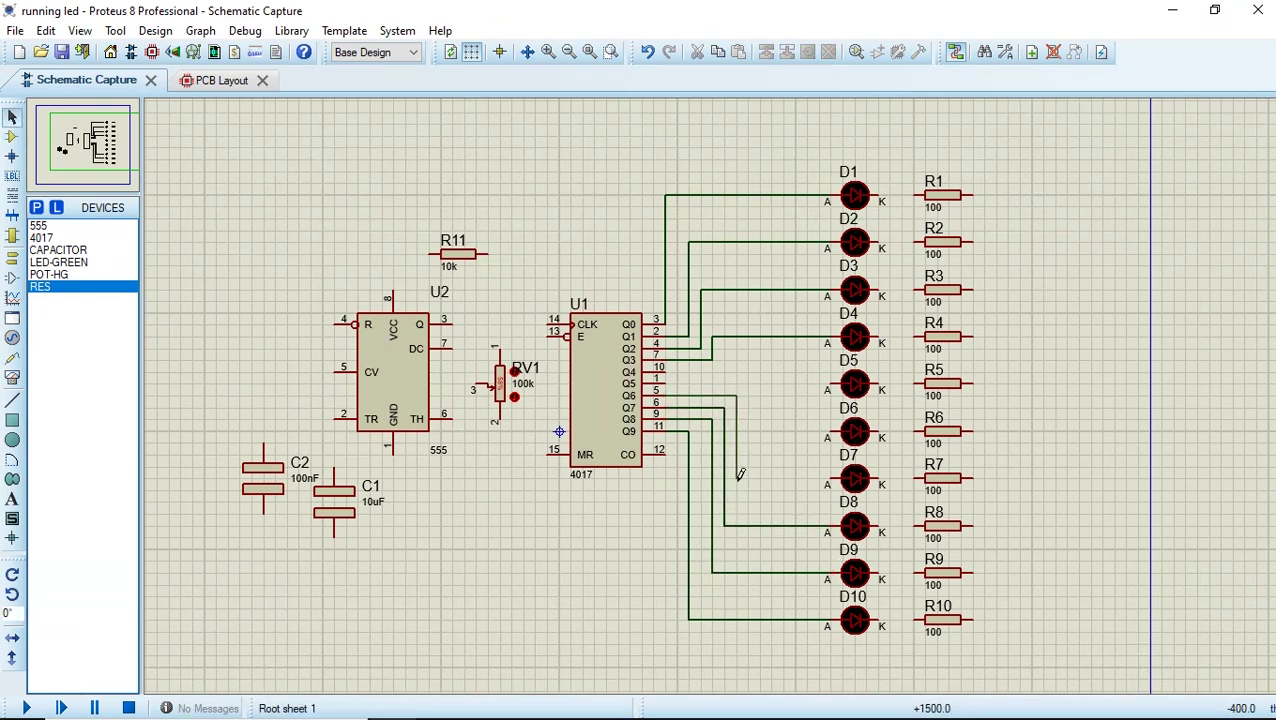
left_click(830, 432)
left_click(667, 372)
left_click(830, 384)
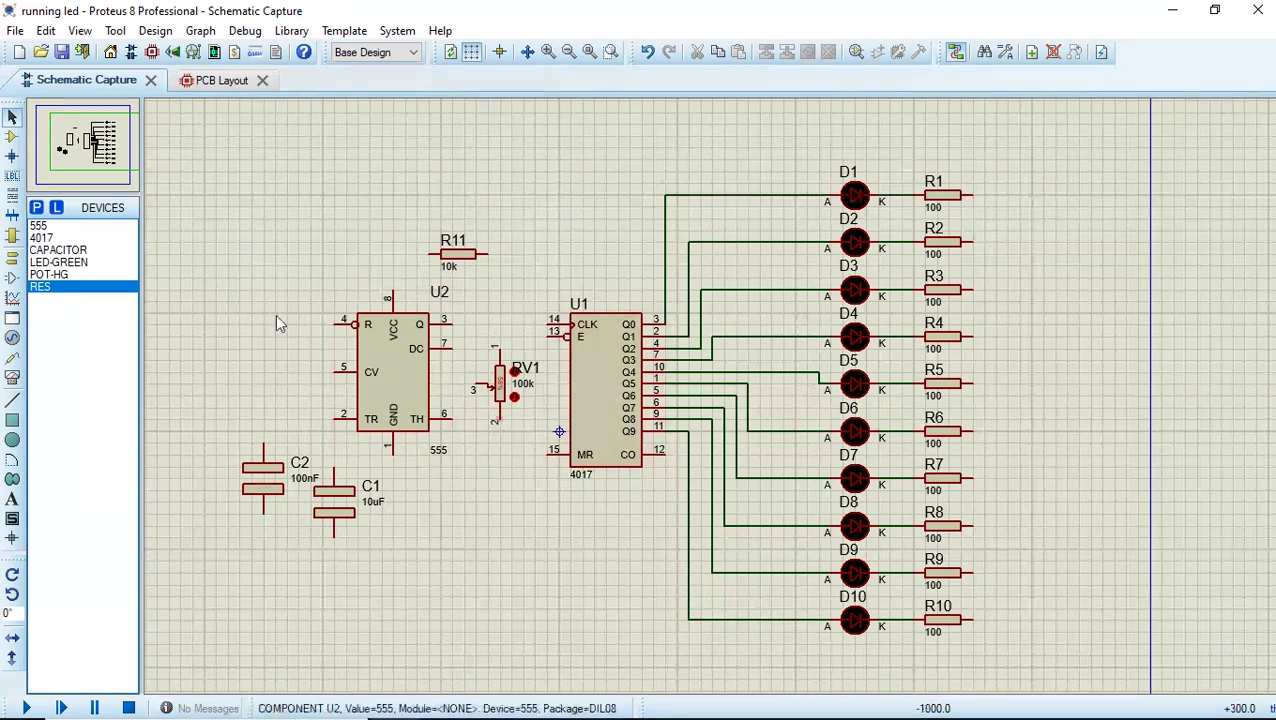
Place a POWER terminal above the 555's VCC pin and a GROUND terminal well below its GND pin.
left_click(14, 260)
left_click(74, 274)
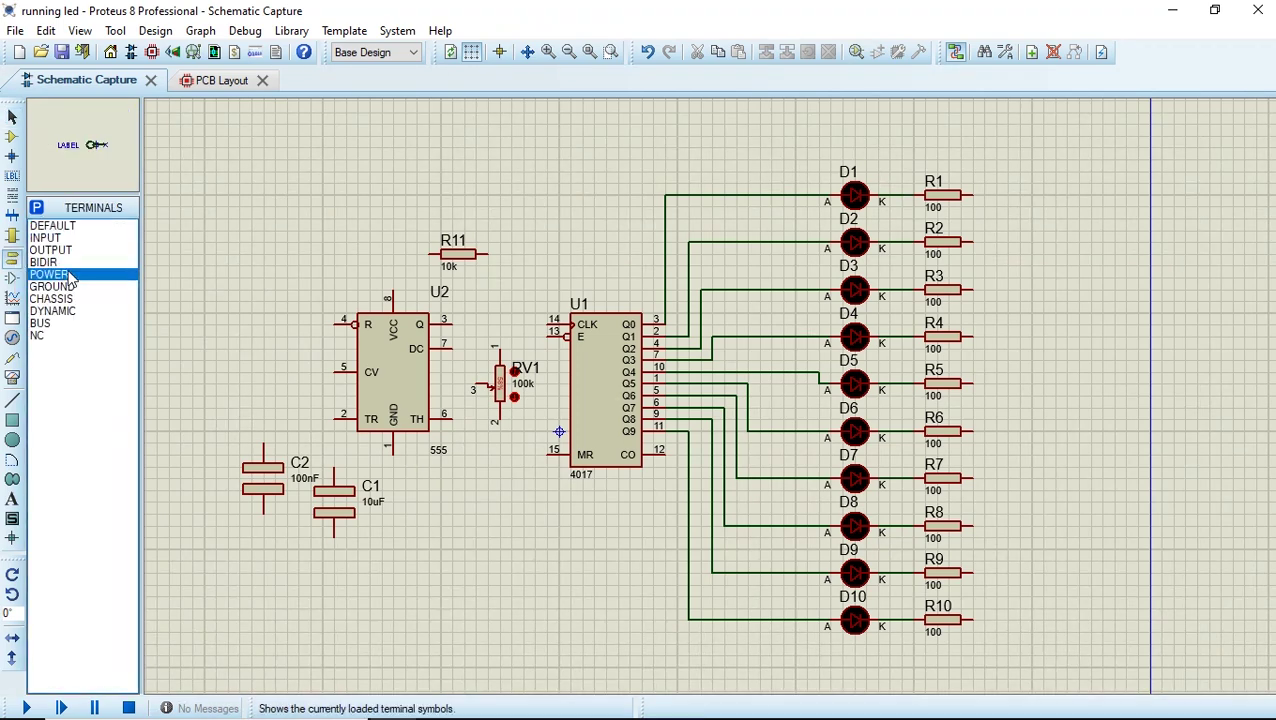
left_click(393, 220)
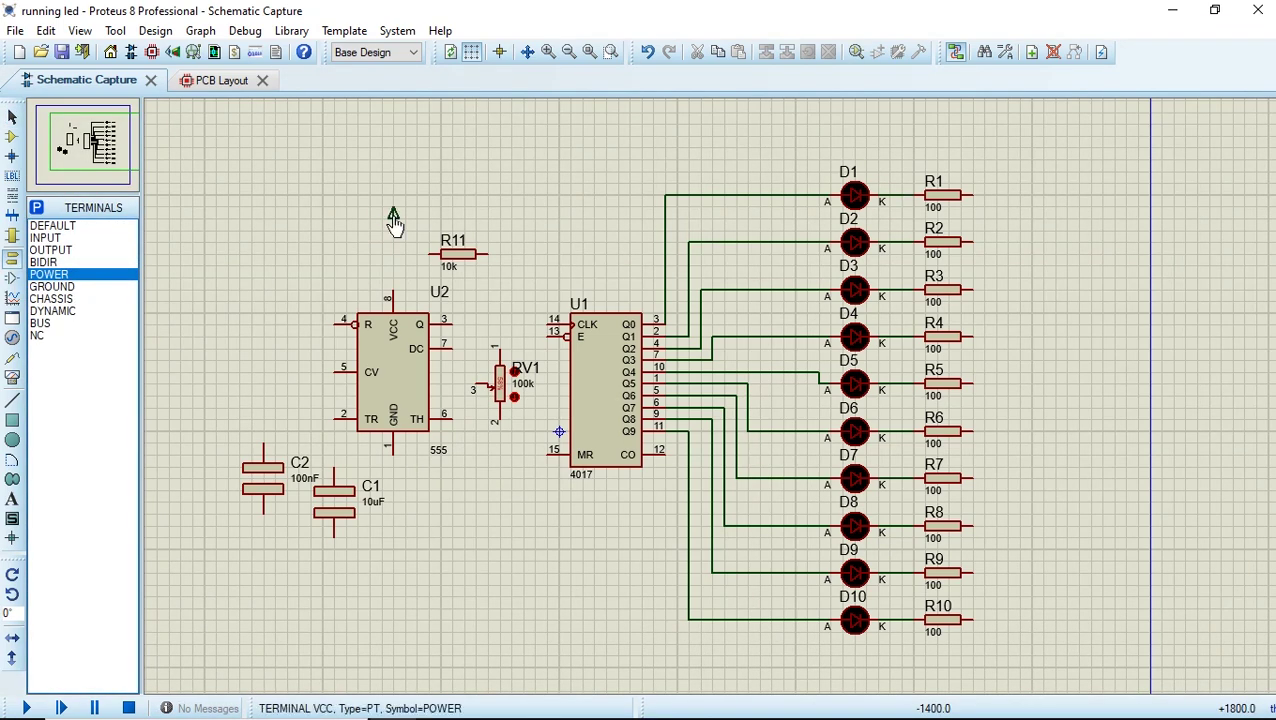
left_click(57, 286)
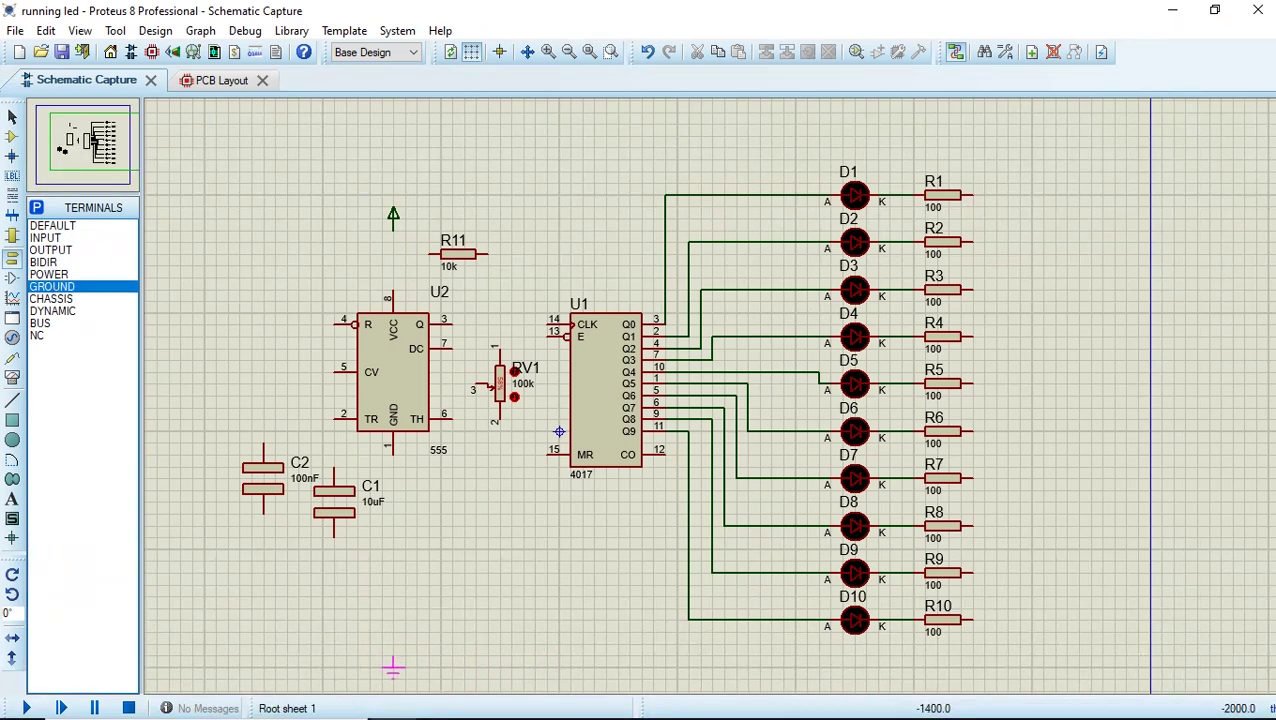
scroll(393, 667, "down", 1)
left_click(393, 625)
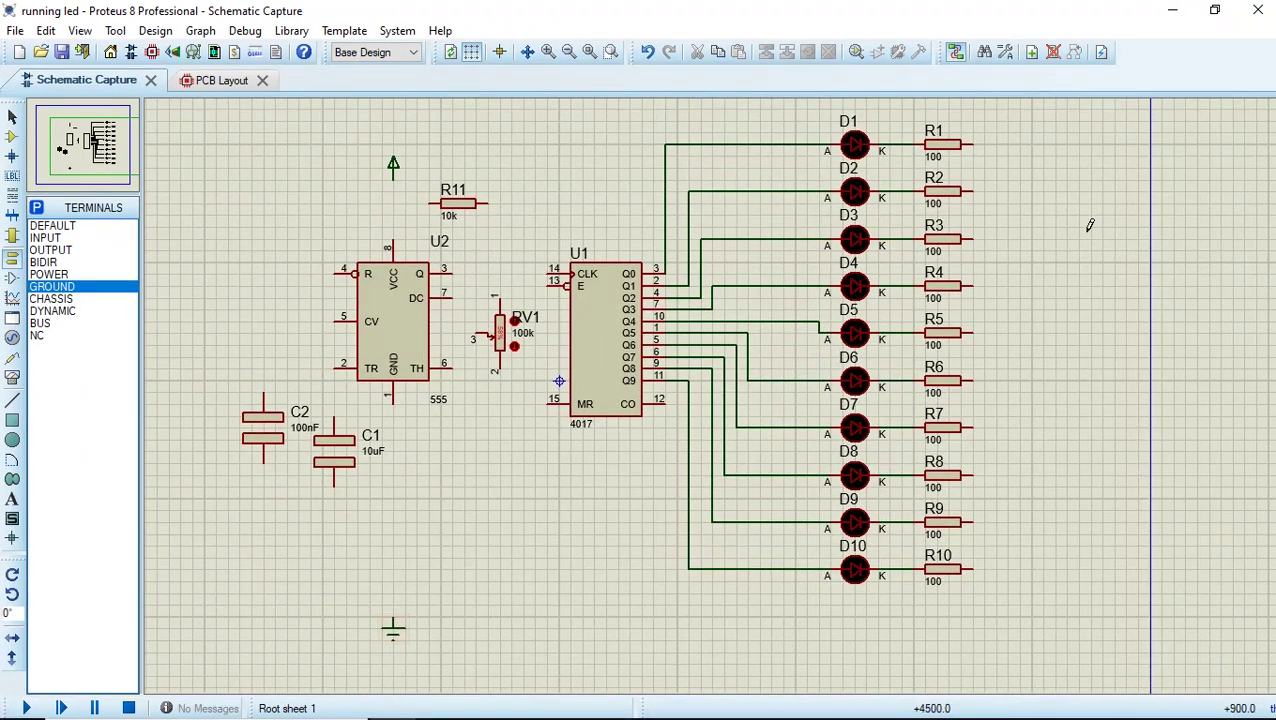
Wire the free end of resistor R1 down past R10 and back along the bottom of the circuit to the ground terminal.
left_click(971, 145)
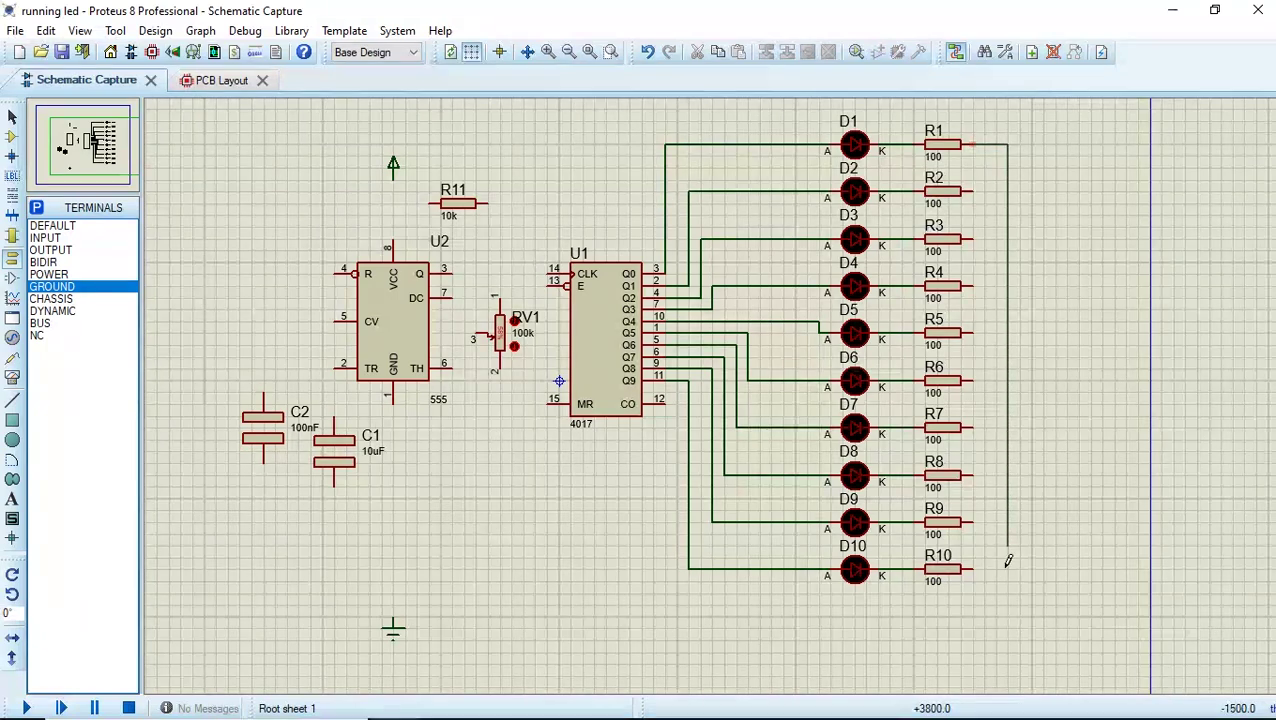
left_click(1009, 605)
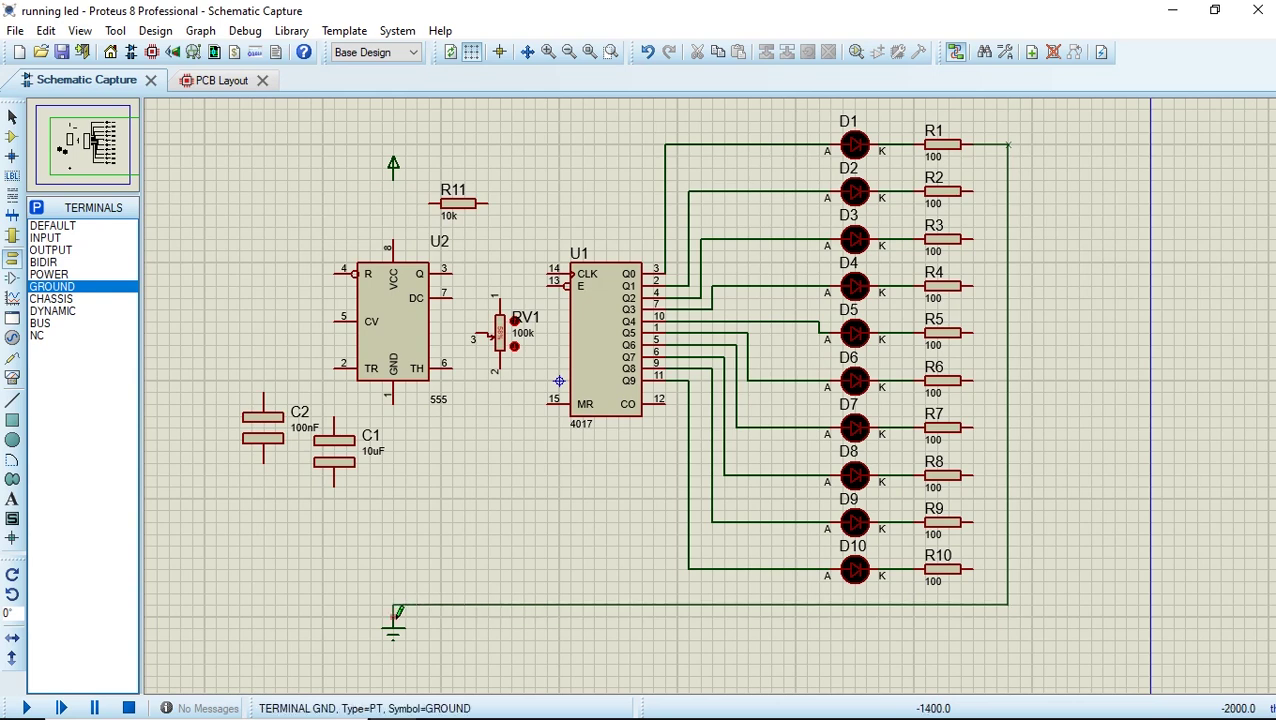
left_click(414, 612)
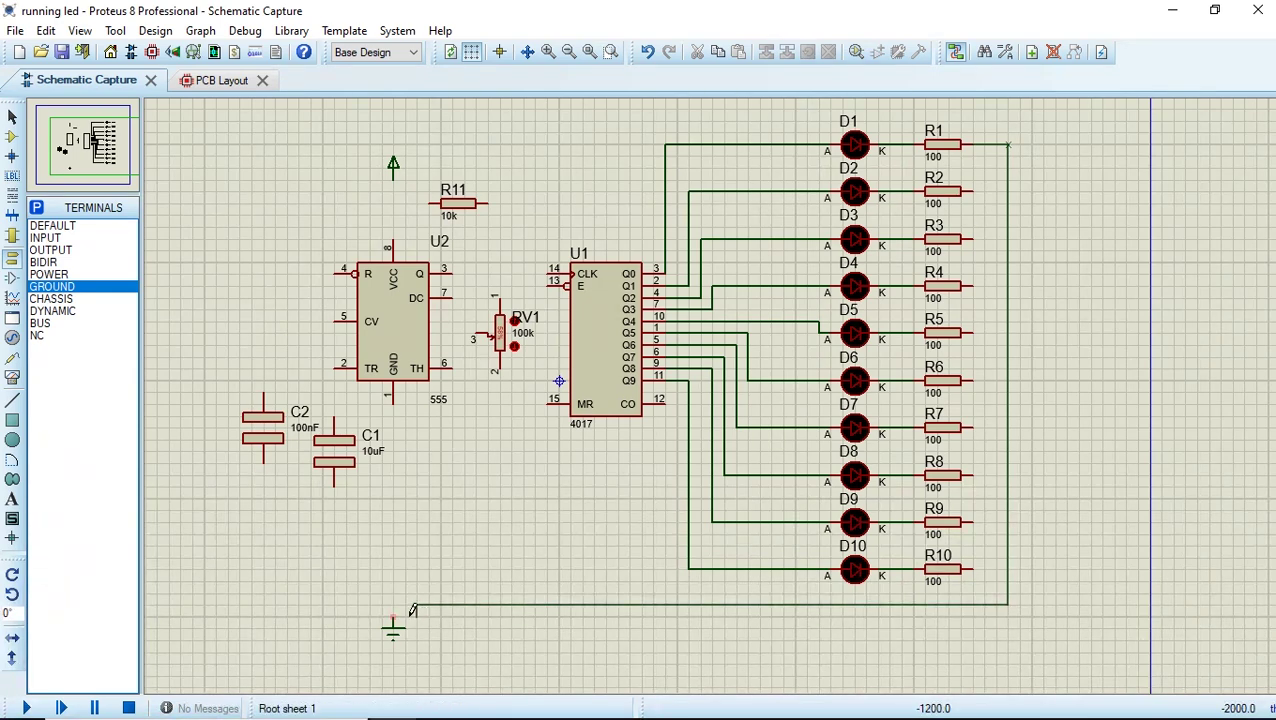
left_click(395, 610)
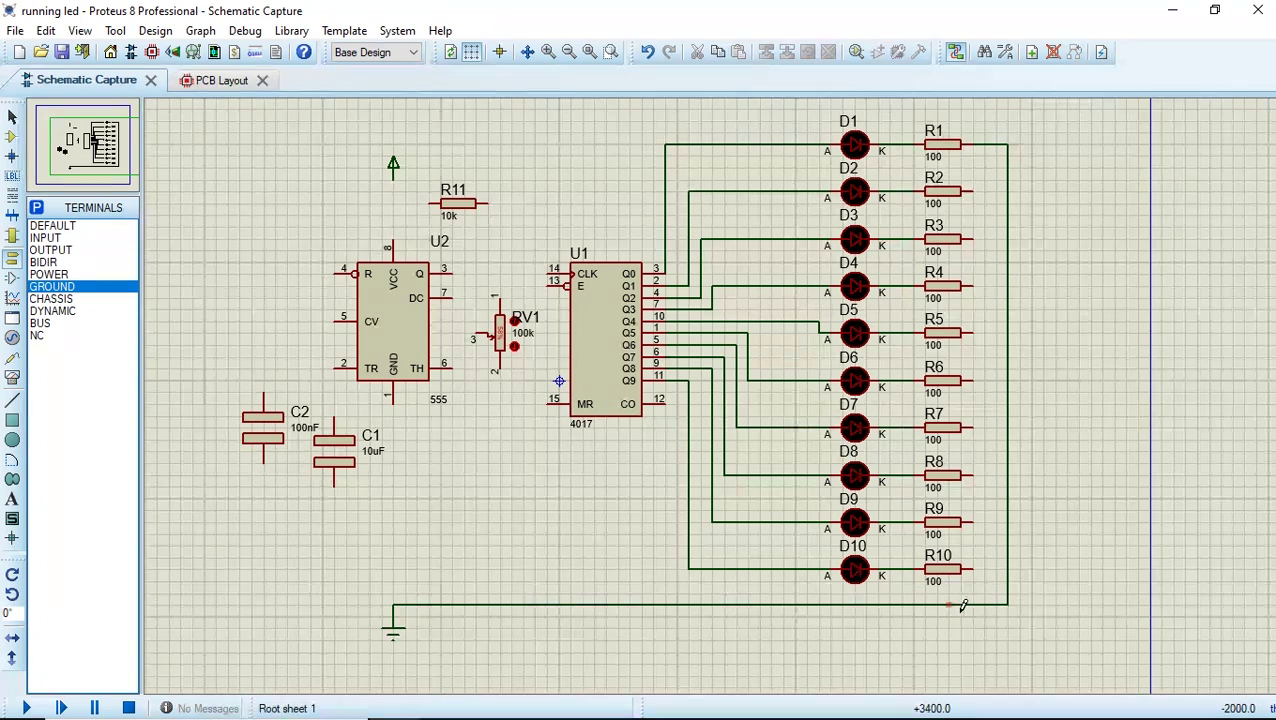
Connect the free ends of resistors R2 through R10 to the vertical ground wire beside them.
left_click(1008, 191)
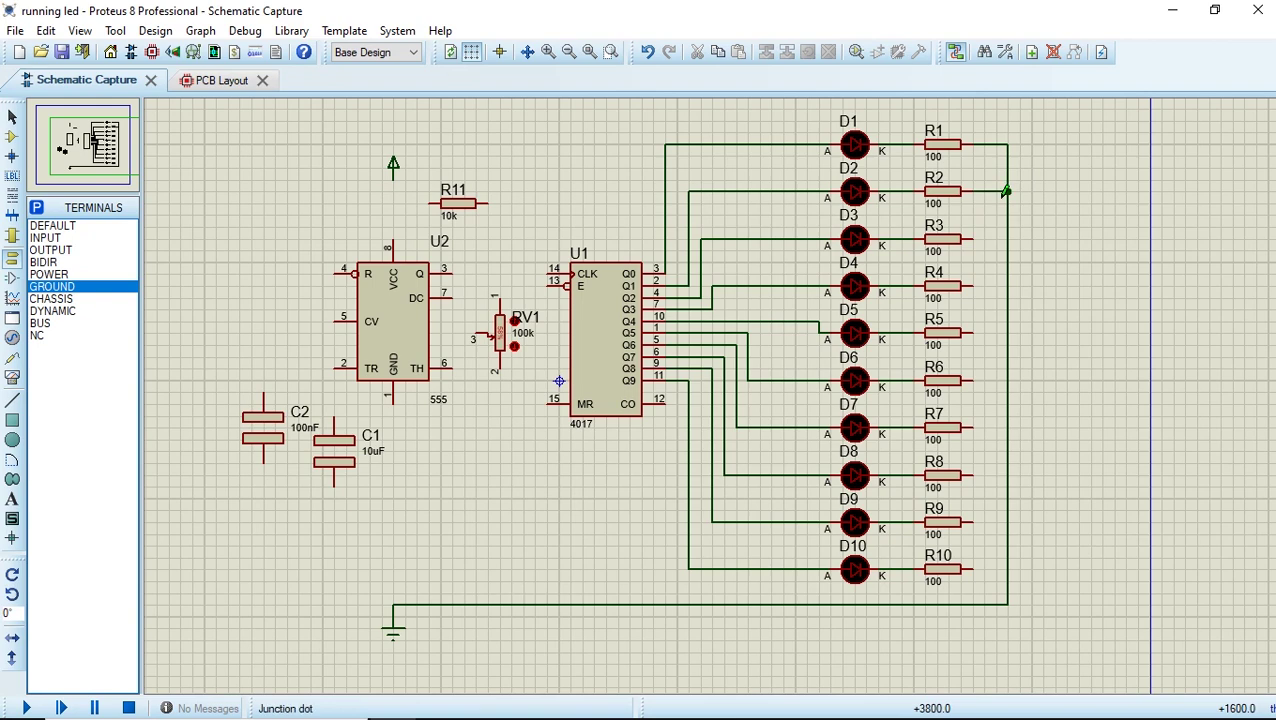
left_click(972, 240)
left_click(1008, 240)
left_click(972, 286)
left_click(1008, 286)
left_click(972, 333)
left_click(1008, 333)
left_click(972, 380)
left_click(1008, 380)
left_click(972, 427)
left_click(1008, 427)
left_click(972, 474)
left_click(1008, 474)
left_click(972, 521)
left_click(1008, 521)
left_click(972, 569)
left_click(1008, 569)
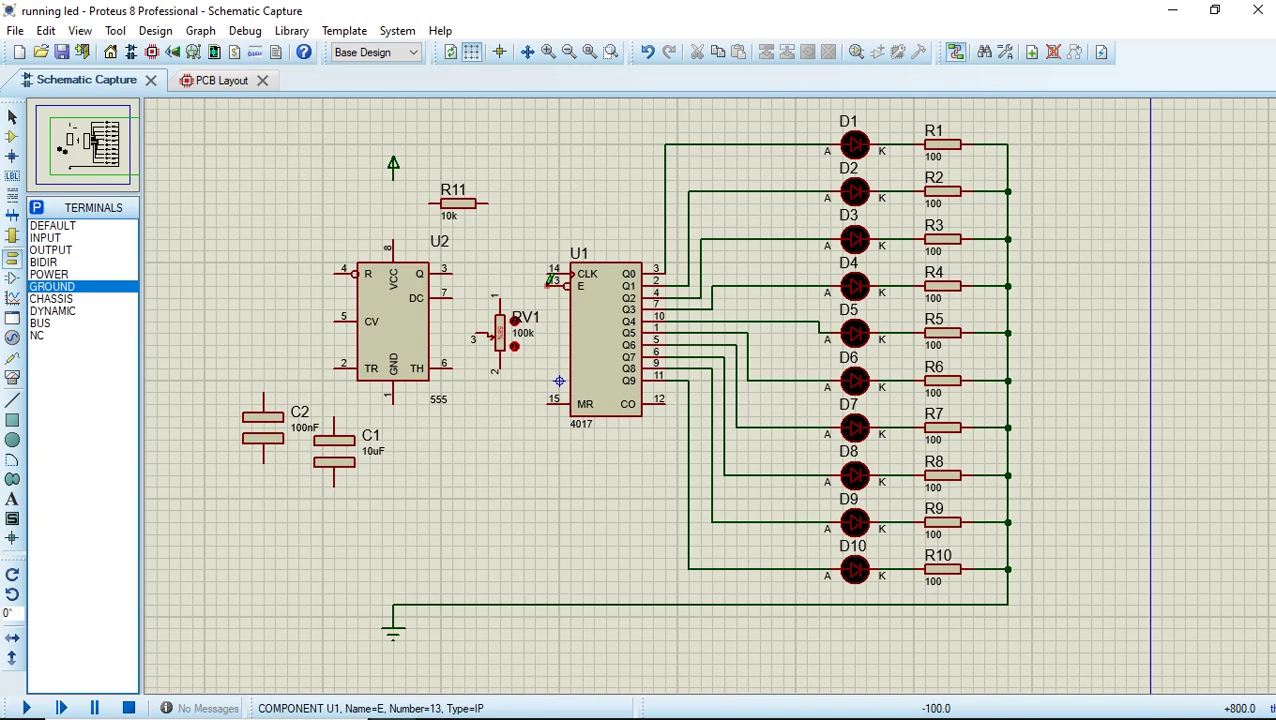
Wire the 4017's E pin 13 to its MR pin 15 and run both down to the ground line.
scroll(550, 286, "up", 2)
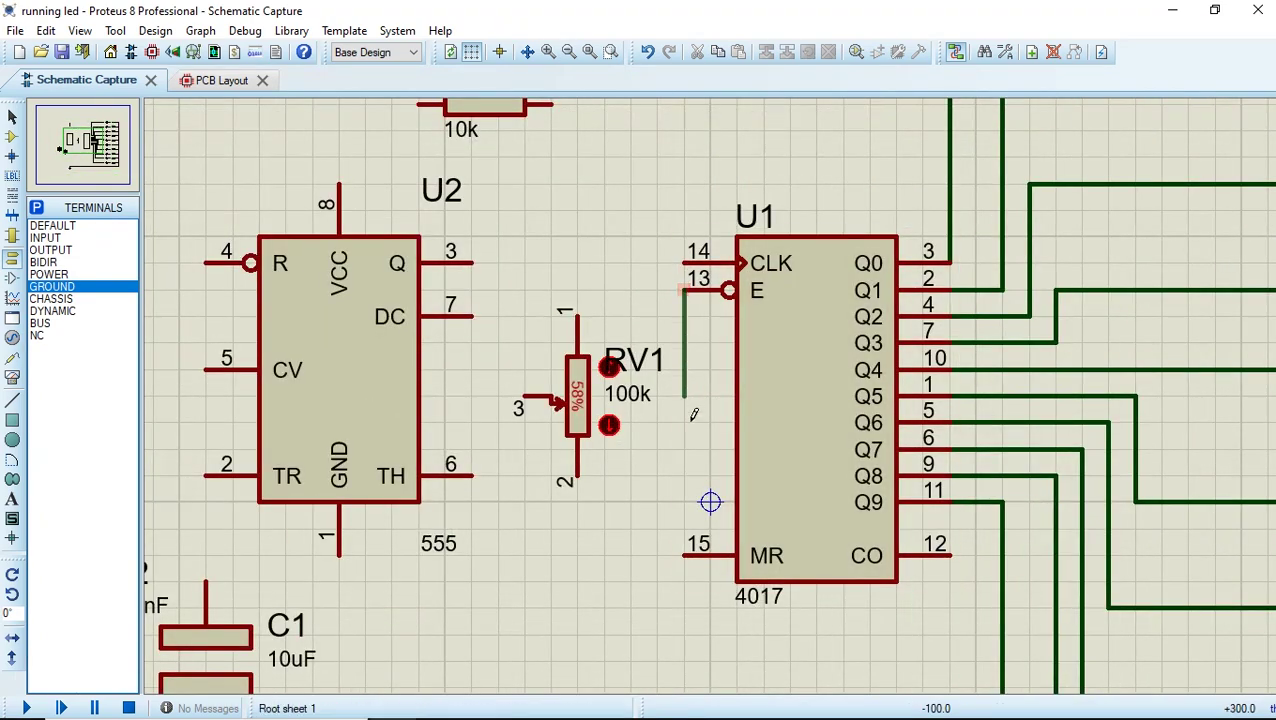
left_click(690, 546)
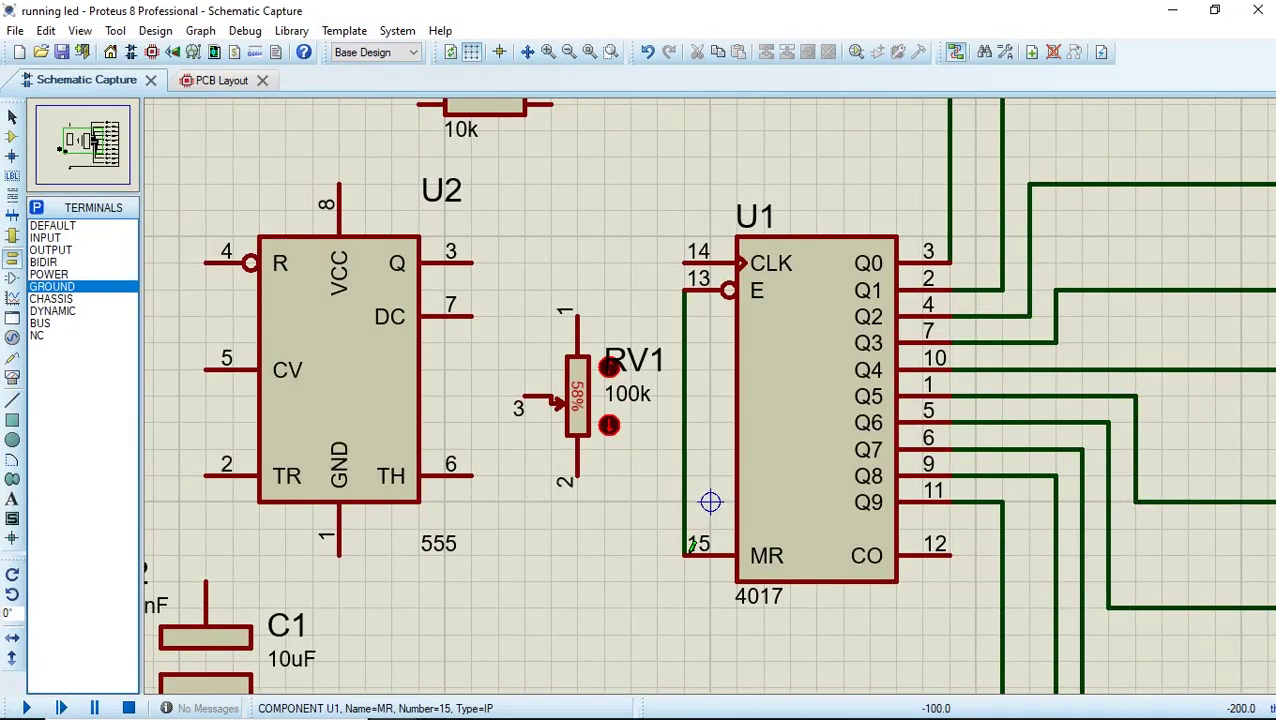
left_click(685, 552)
scroll(683, 605, "down", 4)
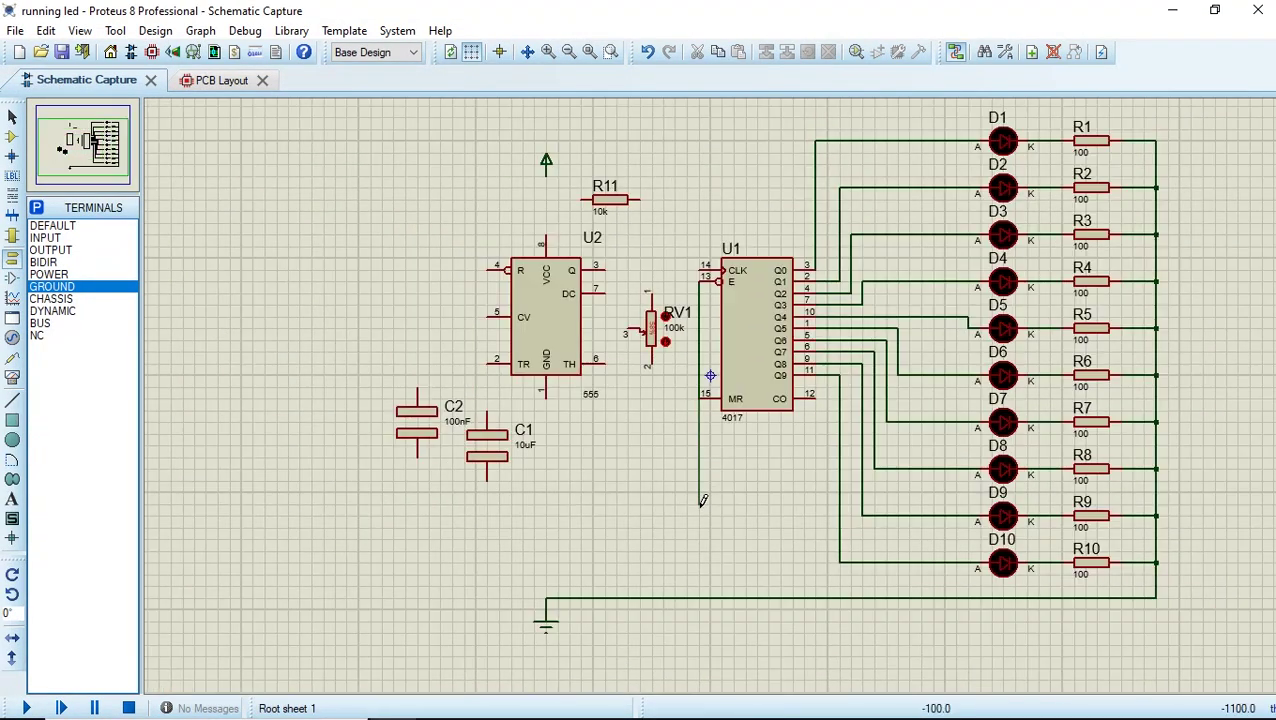
left_click(701, 596)
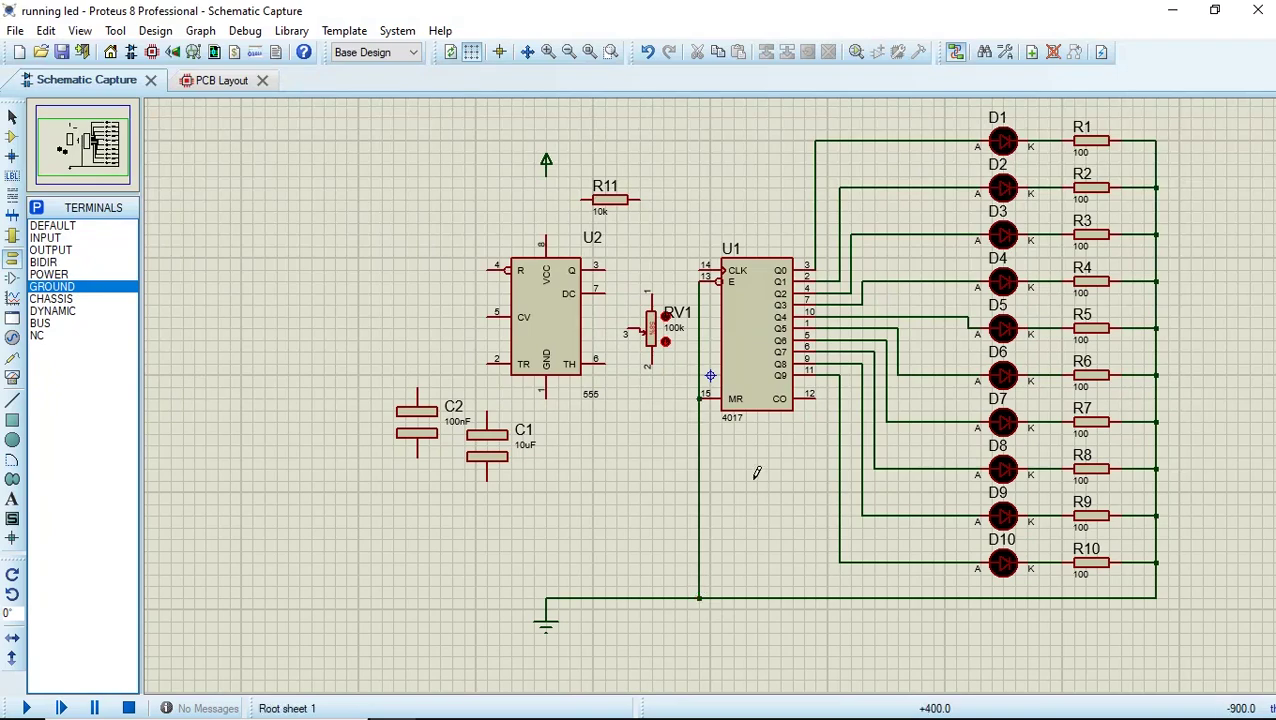
Wire the 555's output Q (pin 3) to the CLK input (pin 14) of the 4017.
scroll(757, 473, "up", 1)
scroll(817, 501, "down", 1)
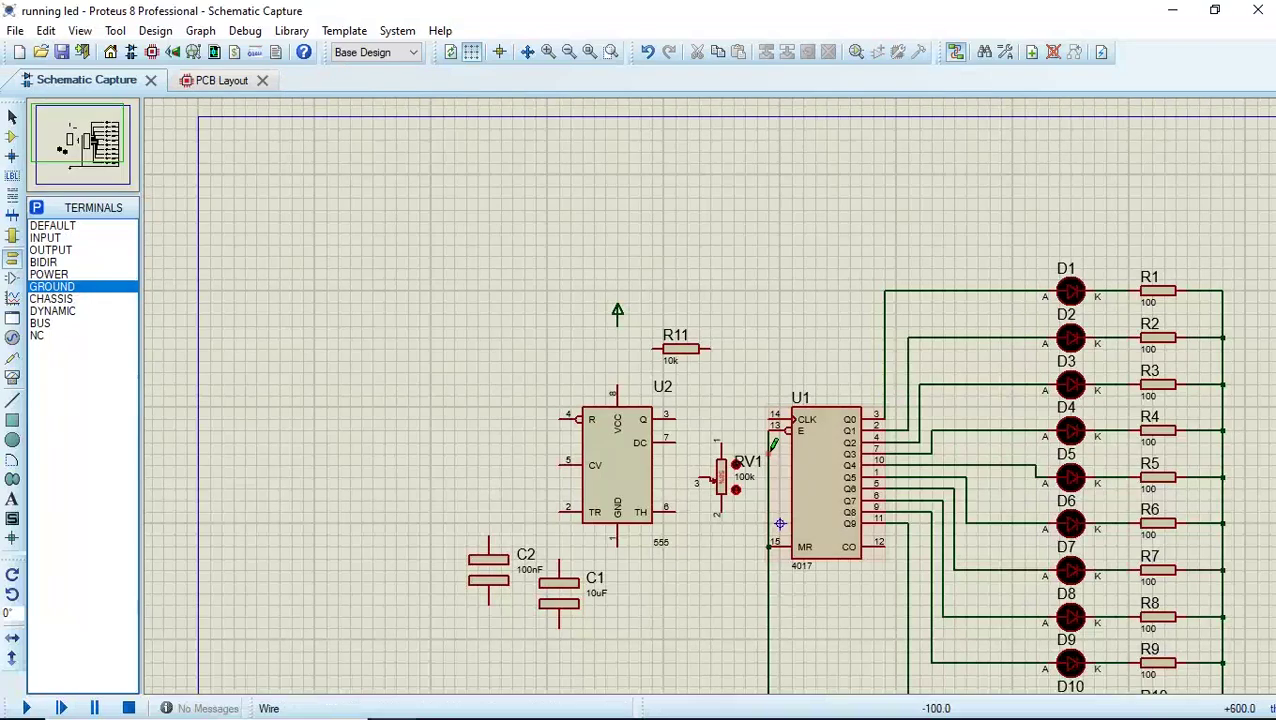
left_click(751, 417)
left_click(677, 417)
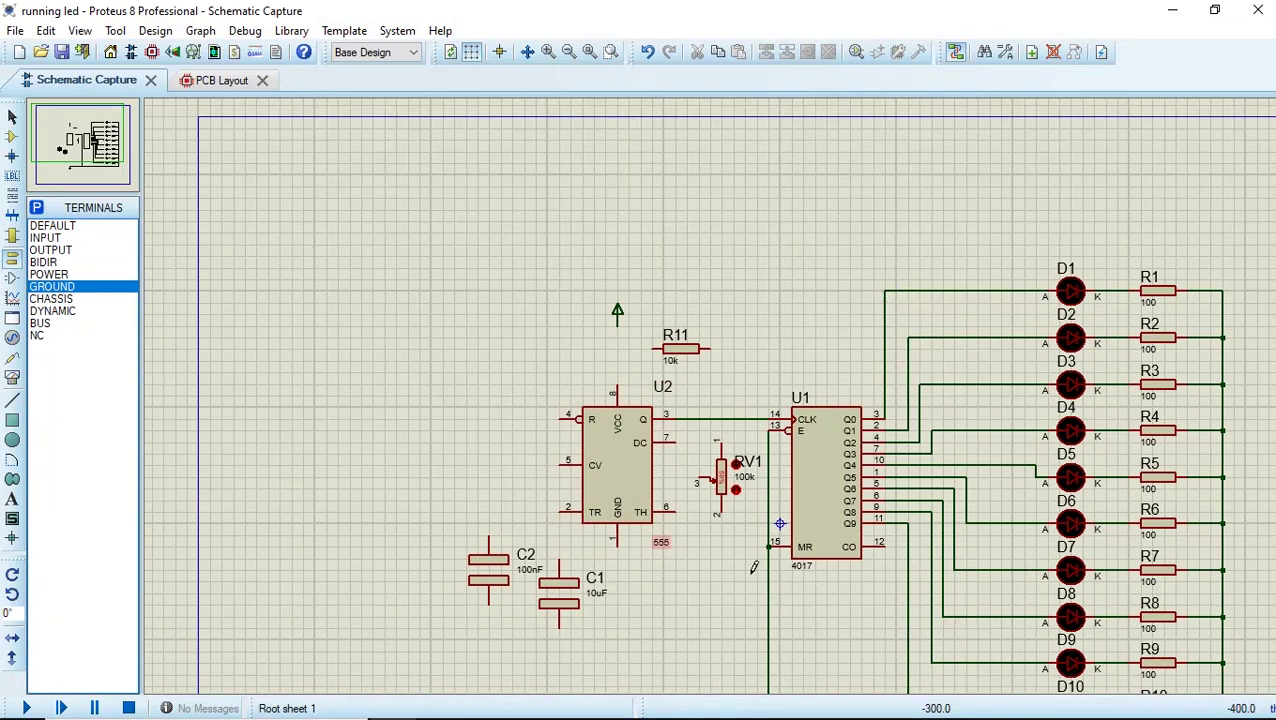
Wire the 555's TR pin 2 to the top of capacitor C1 and the bottom of C1 to the ground line.
scroll(738, 530, "up", 1)
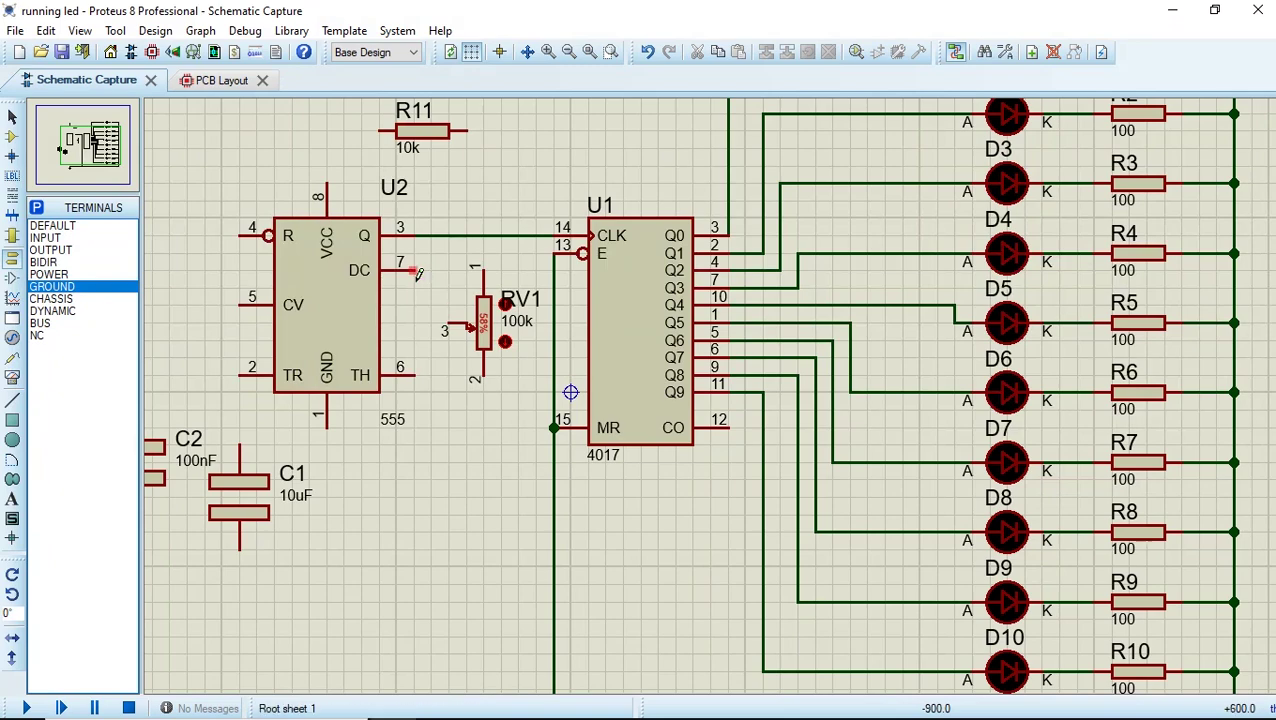
scroll(160, 360, "left", 3)
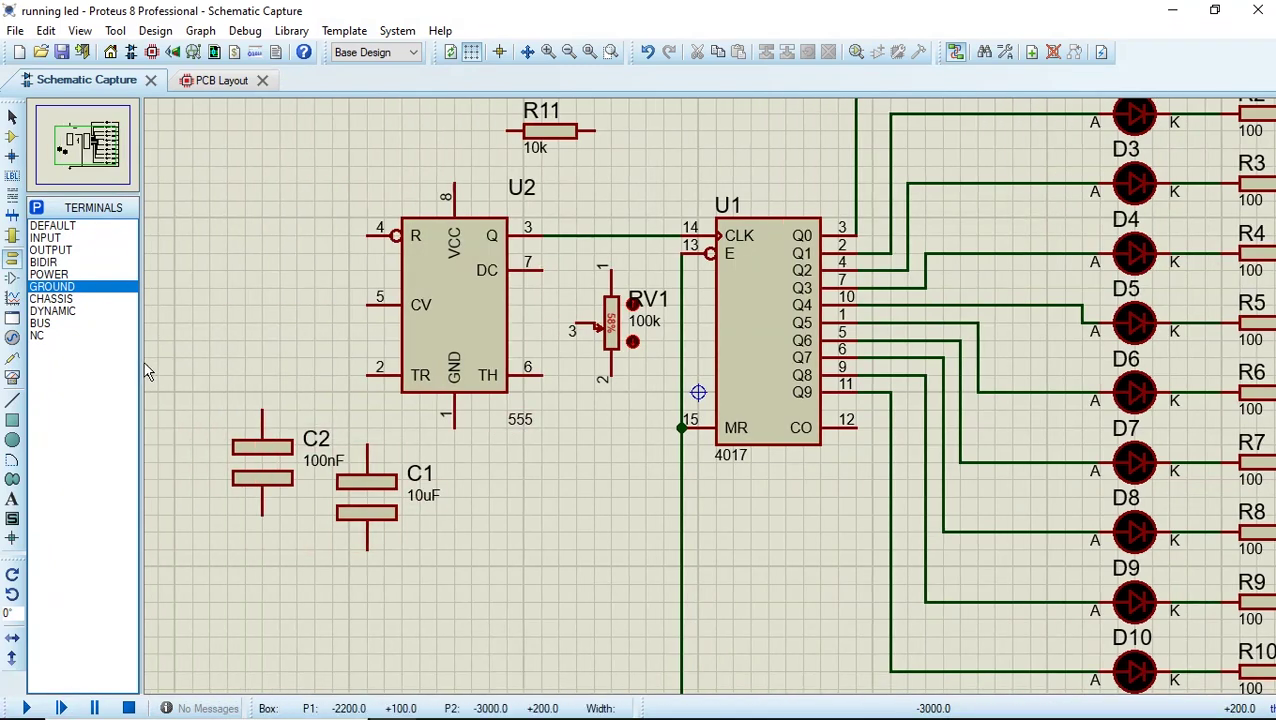
scroll(320, 680, "down", 2)
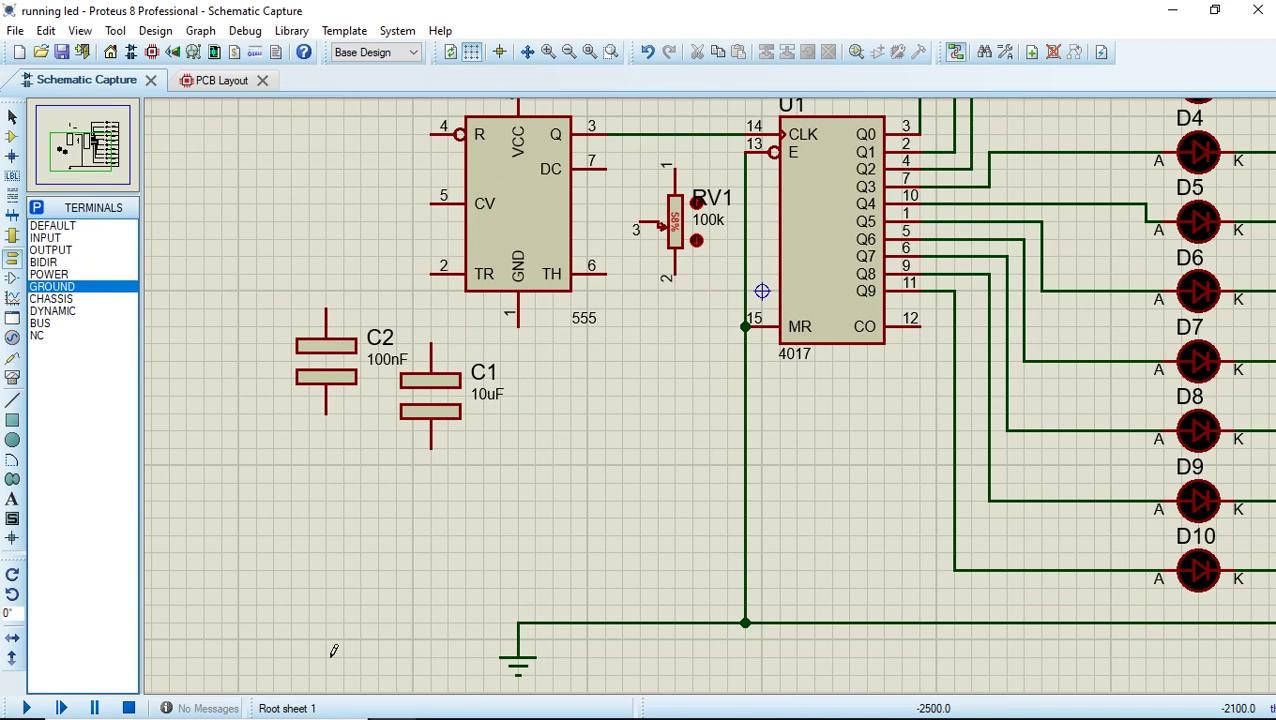
left_click(431, 273)
left_click(431, 343)
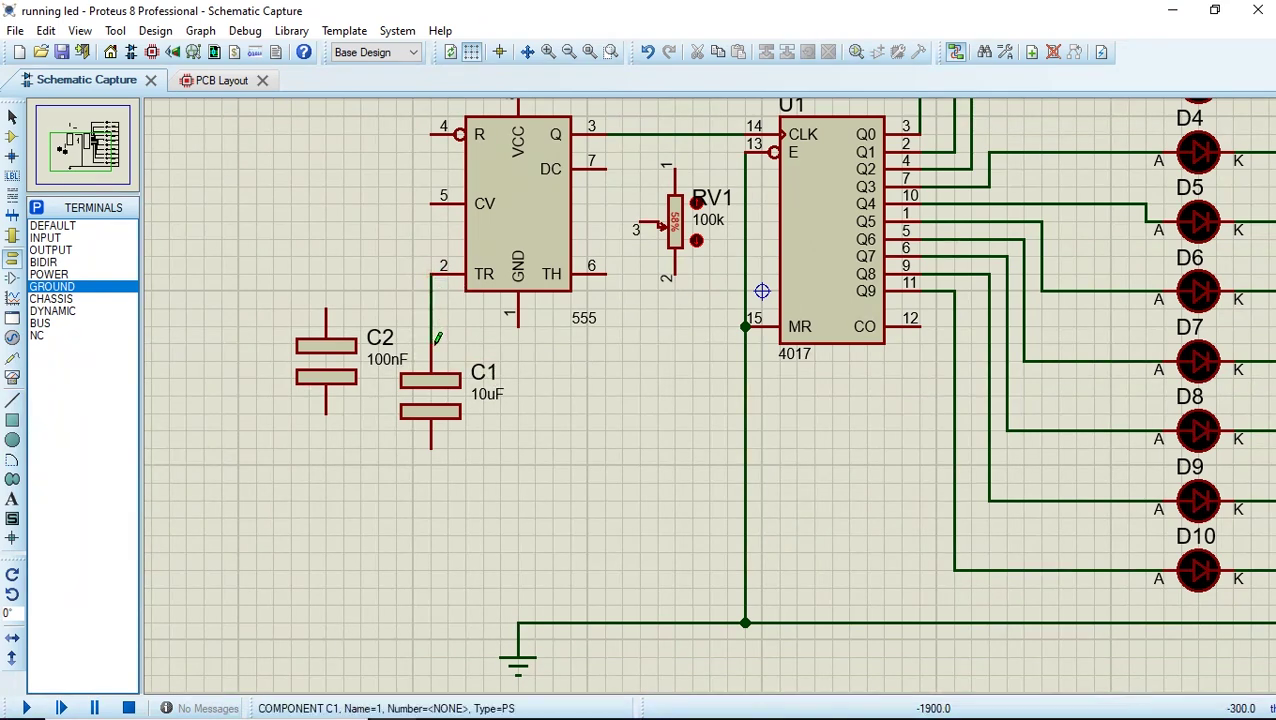
left_click(431, 447)
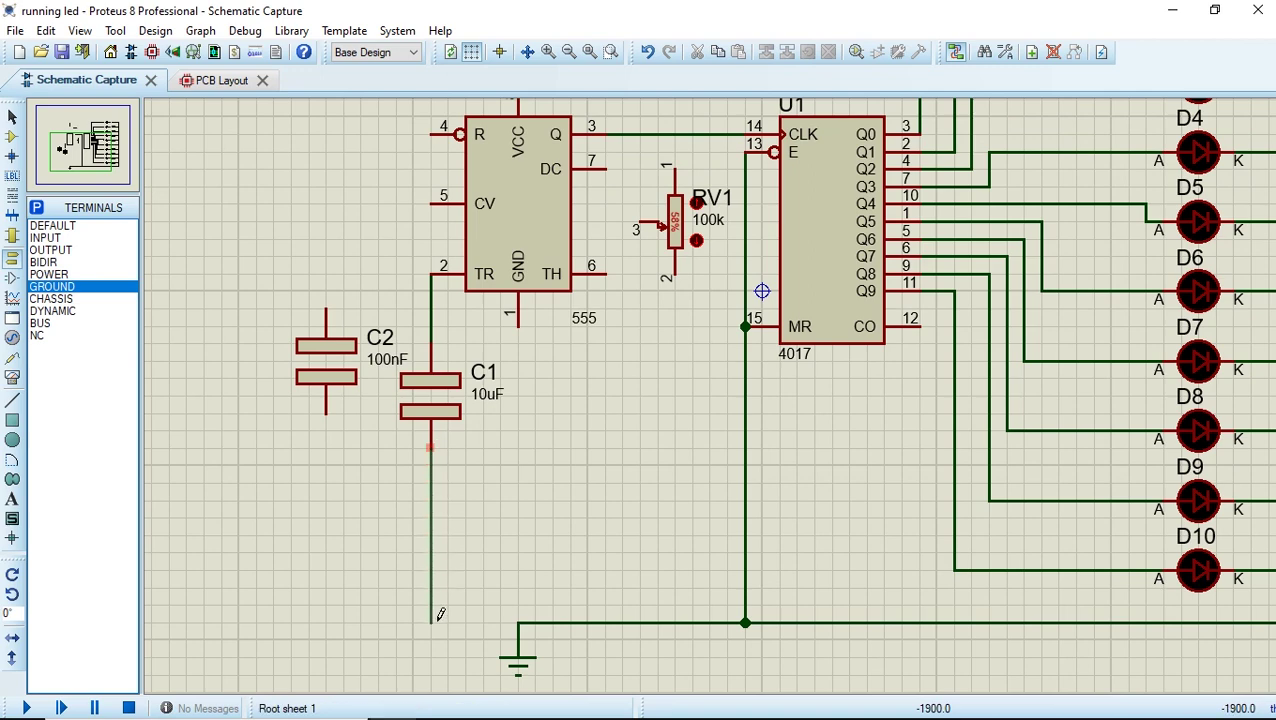
left_click(520, 622)
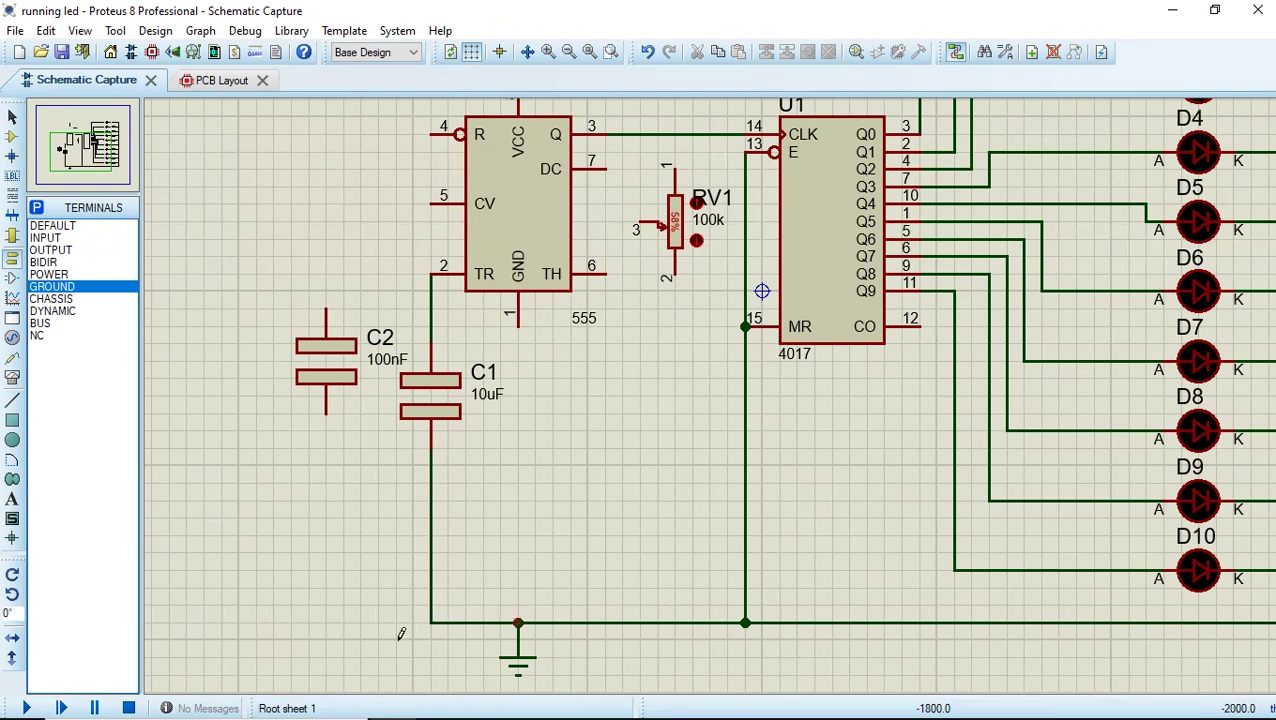
Wire the 555's CV pin 5 through capacitor C2 to ground, and its GND pin 1 straight down to the ground line.
left_click(432, 203)
left_click(328, 302)
left_click(326, 408)
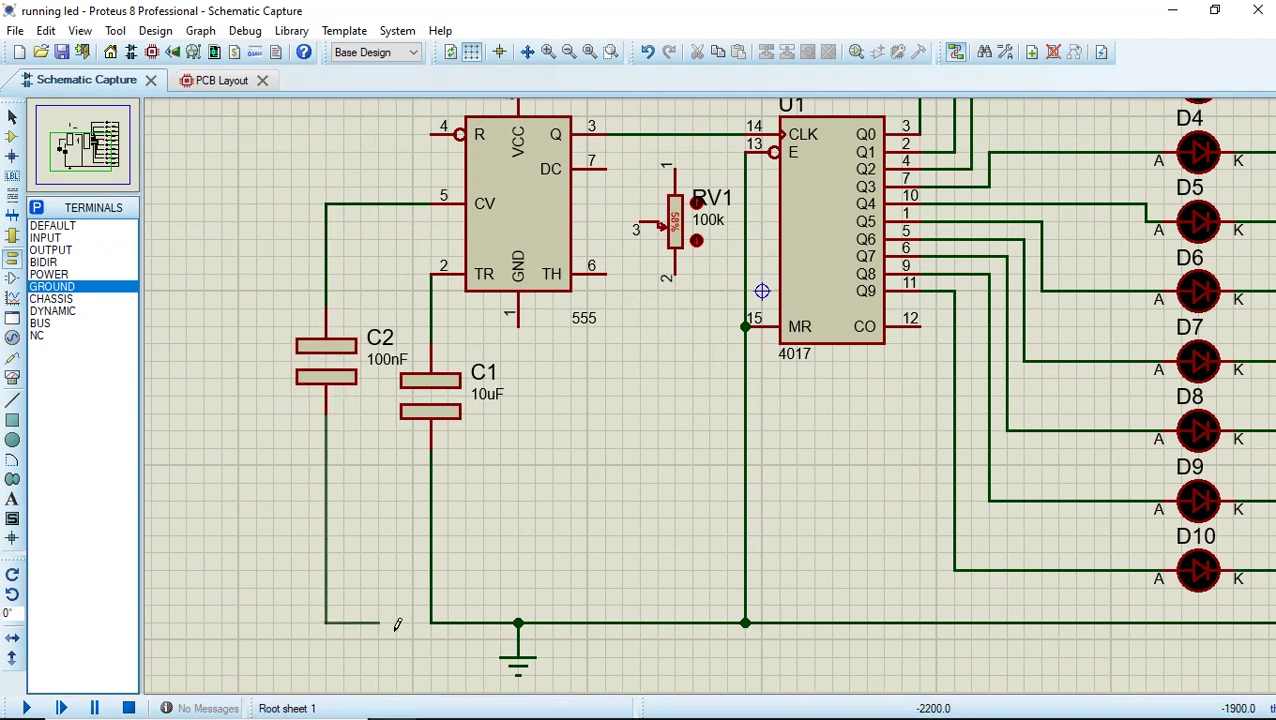
left_click(430, 622)
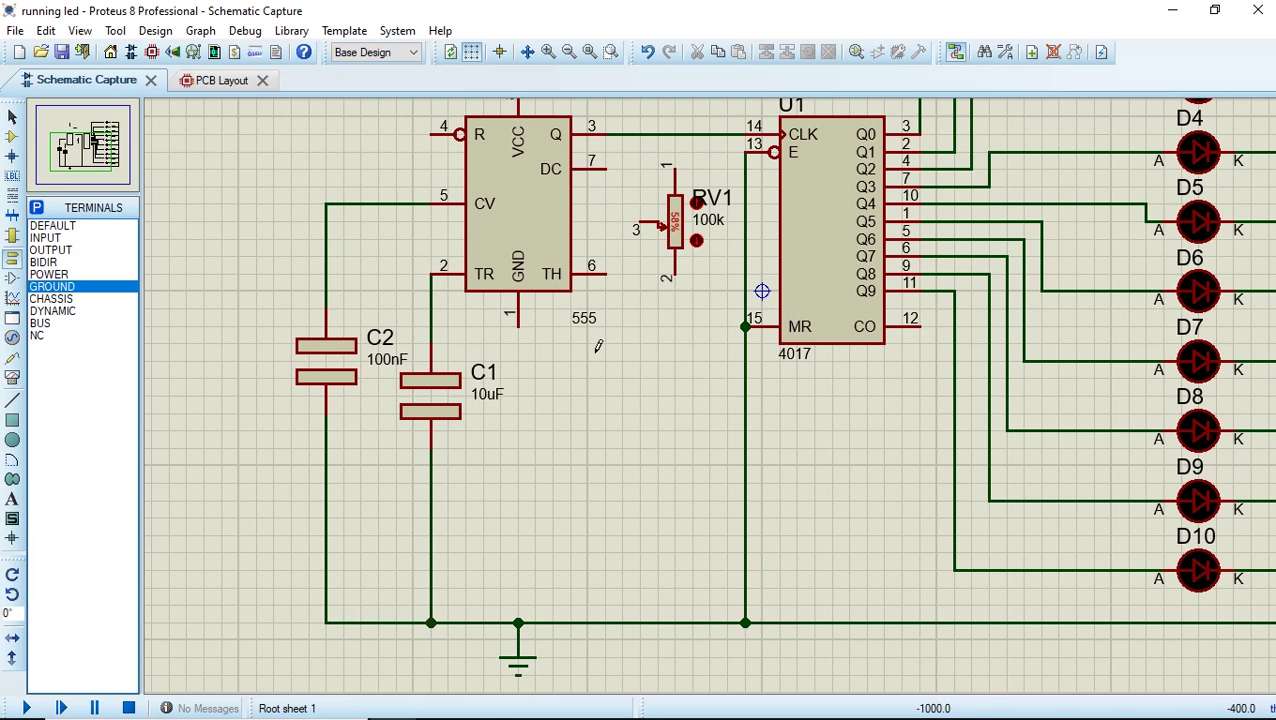
left_click(518, 324)
left_click(518, 621)
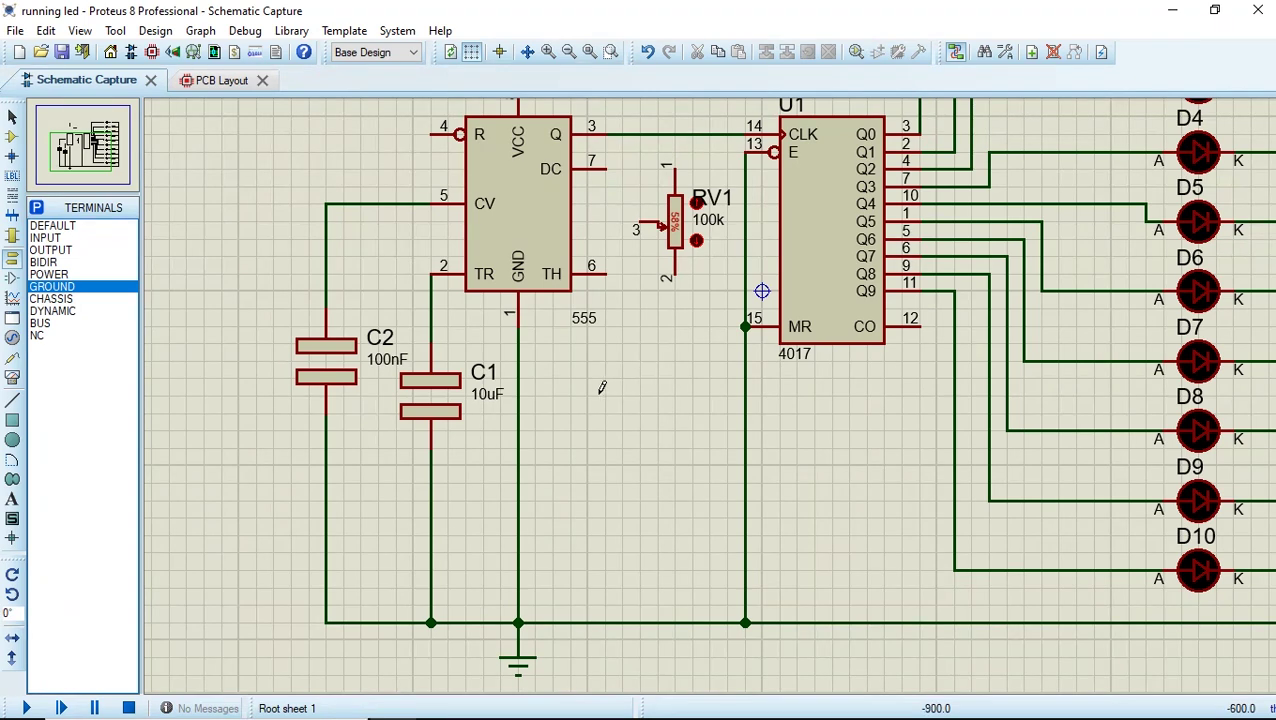
Wire the 555's TH pin 6 to the TR–C1 wire, and connect RV1's wiper and its lower terminal 2 to TH.
left_click(431, 322)
left_click(607, 272)
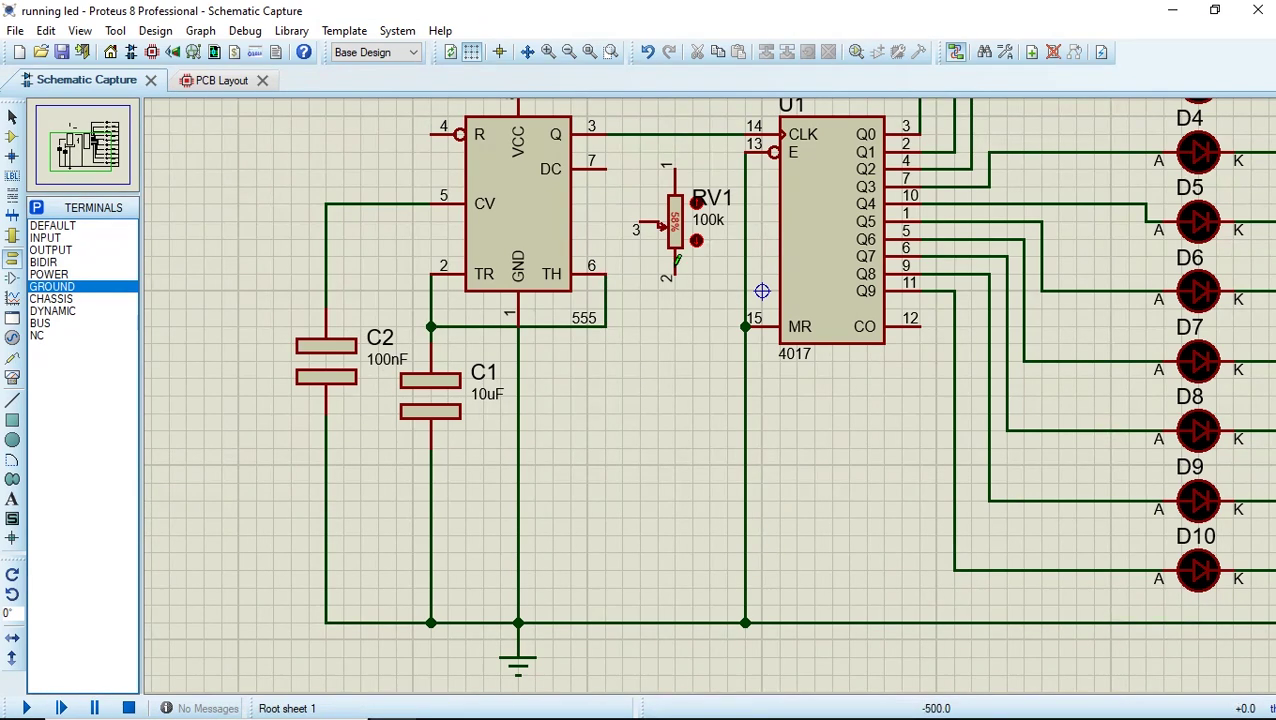
left_click(612, 220)
left_click(609, 271)
left_click(671, 273)
left_click(606, 273)
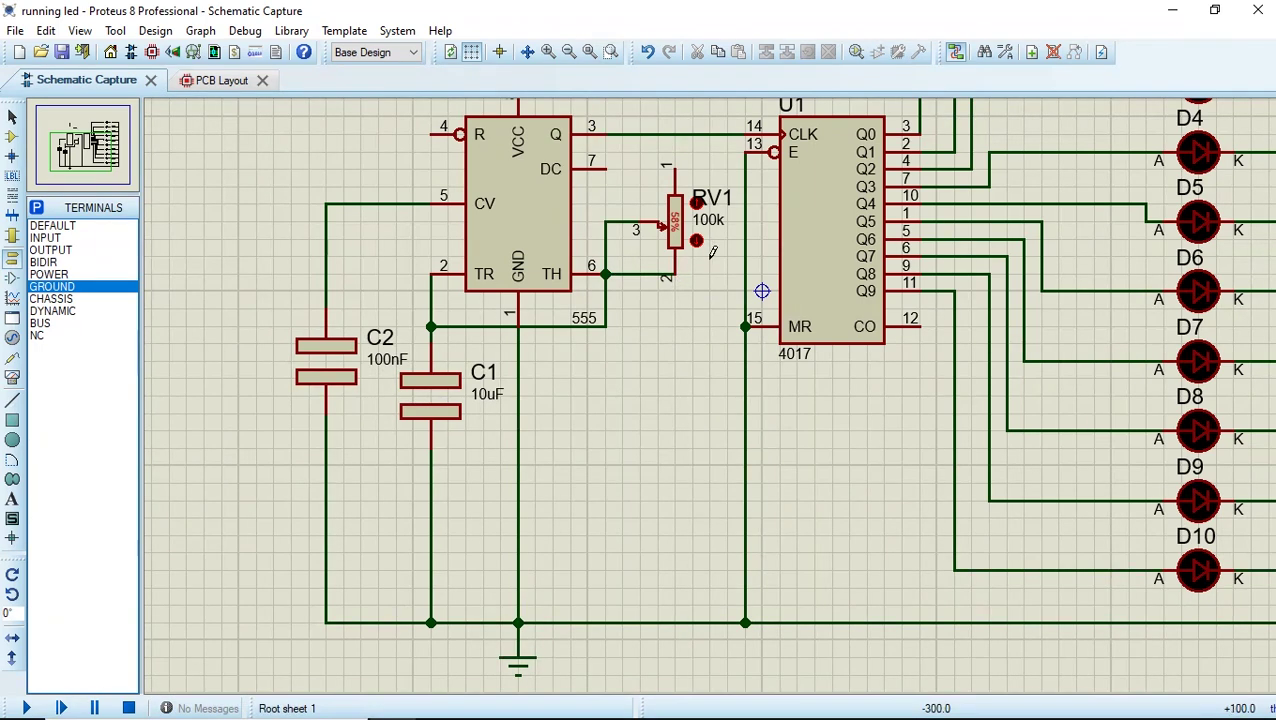
Wire the 555's DC pin 7 to RV1's upper terminal 1, and wire that terminal up to the right end of R11.
left_click(605, 168)
left_click(675, 167)
scroll(713, 238, "down", 1)
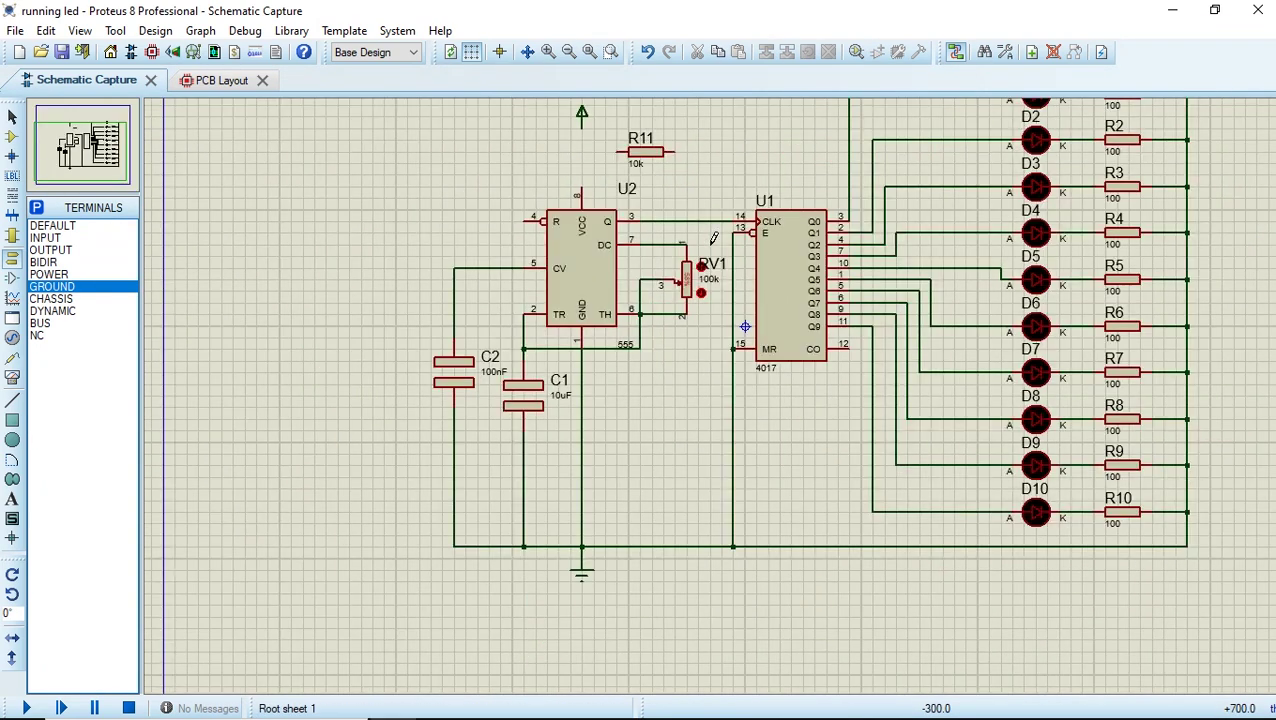
left_click(689, 238)
left_click(676, 151)
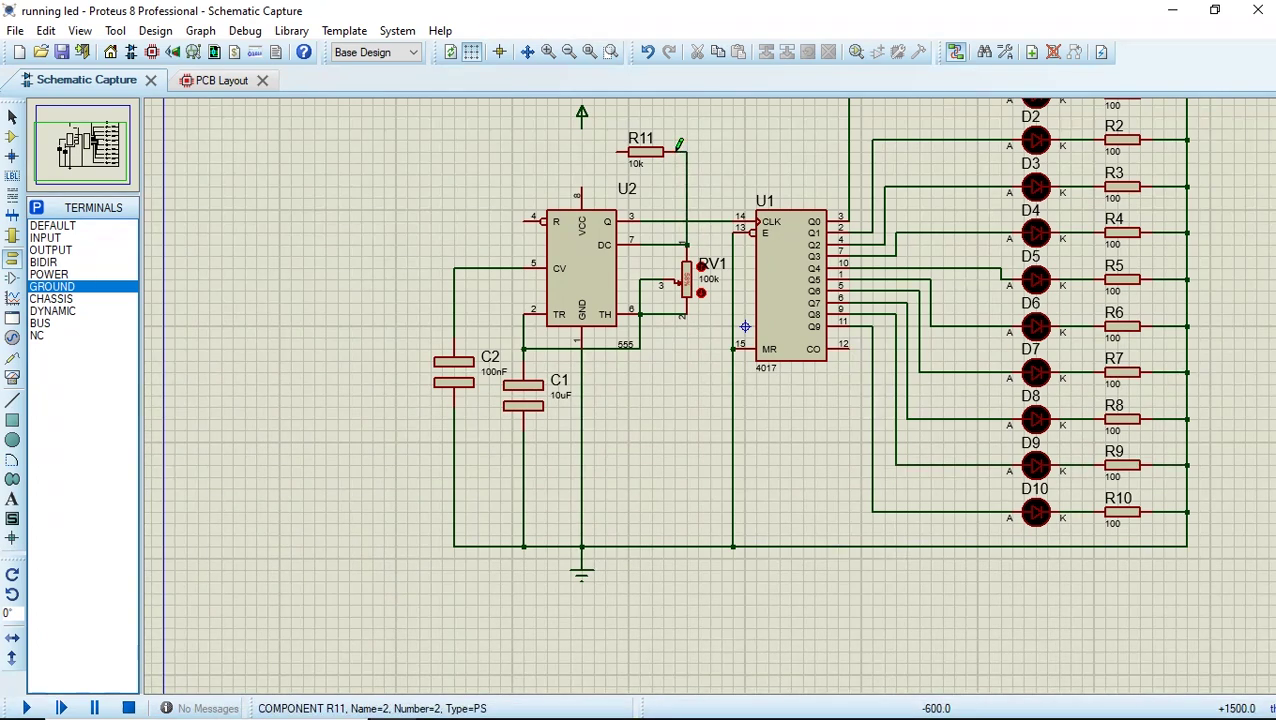
Wire R11's left end to the 555's VCC pin 8 and connect reset pin 4 to that supply line under the power terminal.
left_click(615, 150)
left_click(583, 190)
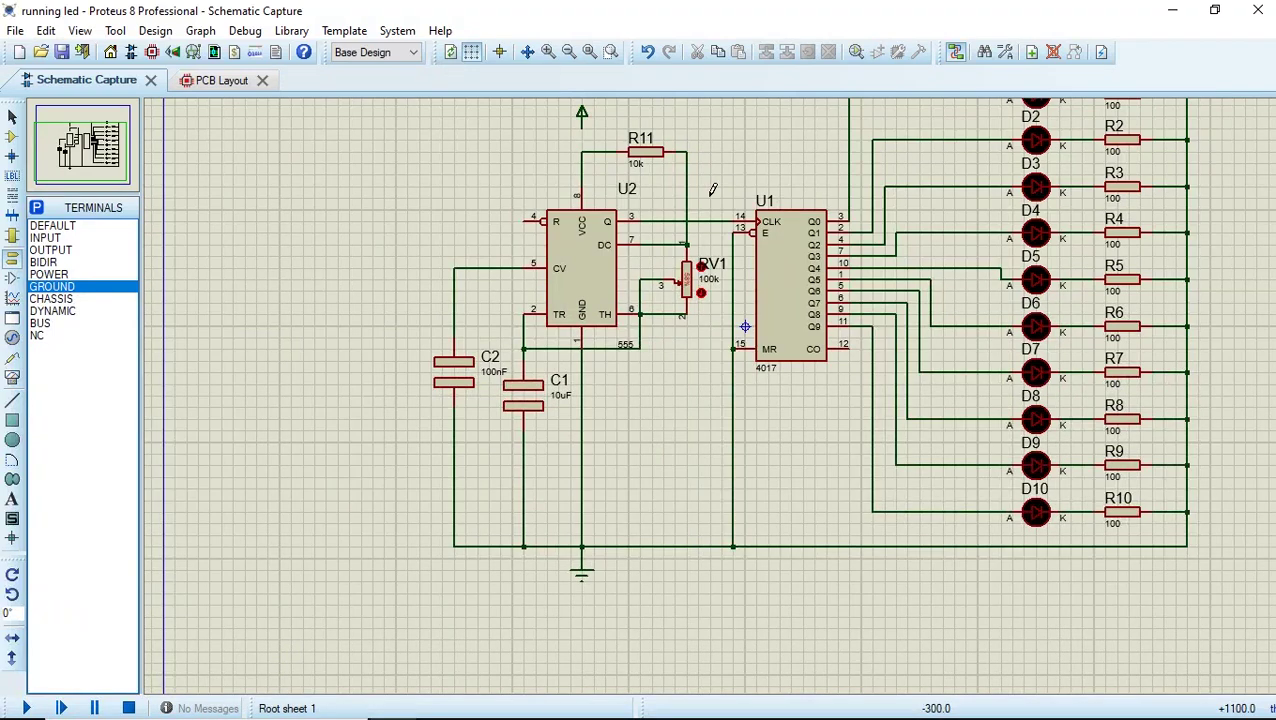
left_click(530, 218)
left_click(584, 150)
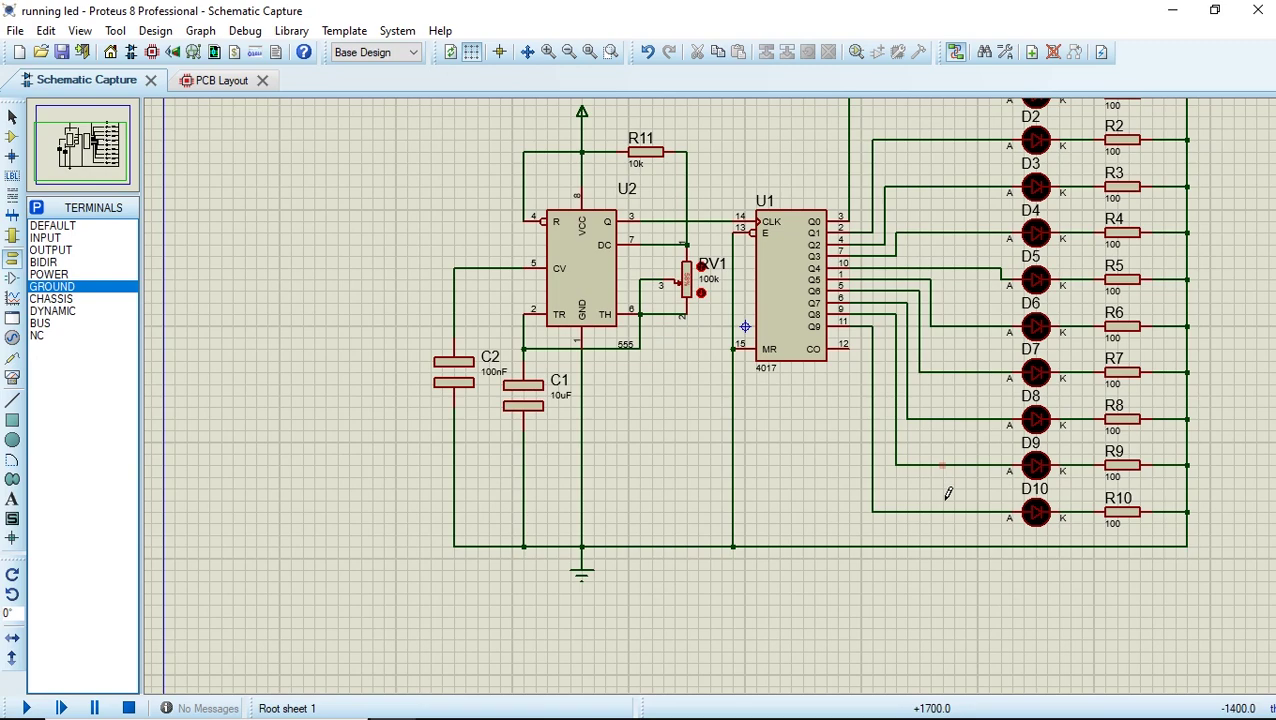
Run the simulation and vary potentiometer RV1 to check how the LED running speed responds.
left_click_drag(1257, 373, 1262, 372)
left_click_drag(1096, 217, 1081, 143)
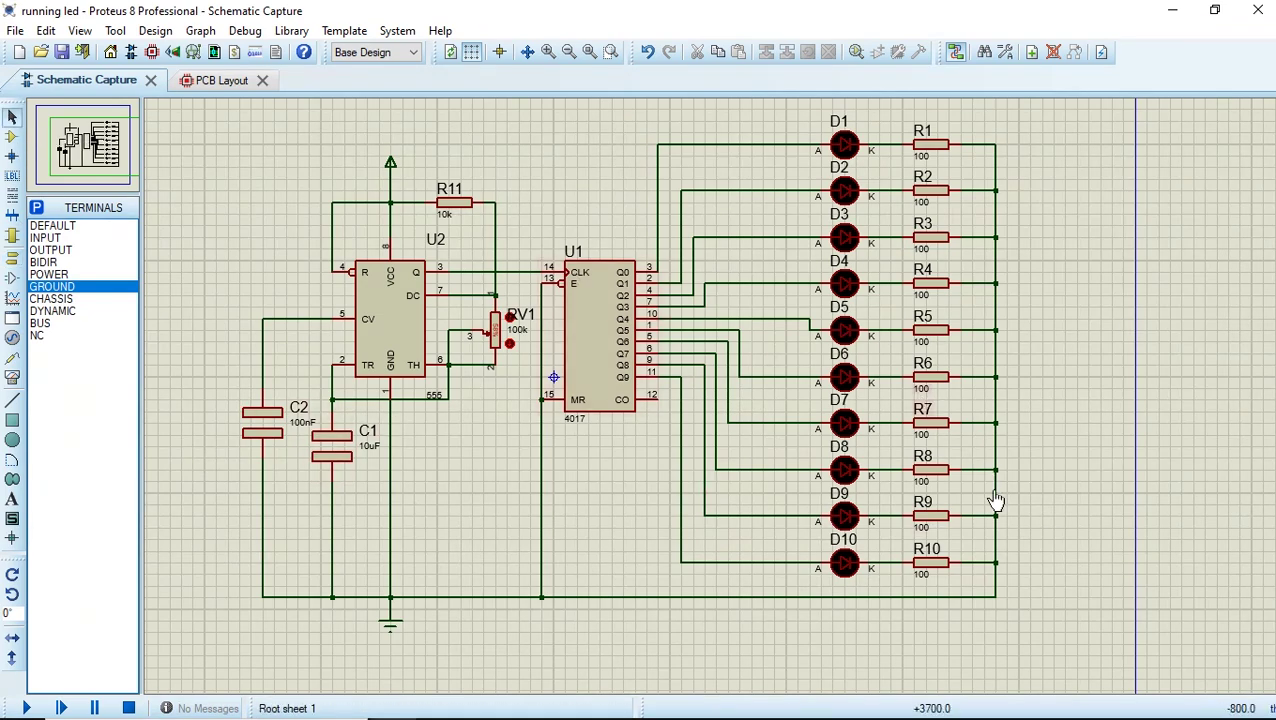
left_click_drag(1028, 633, 212, 126)
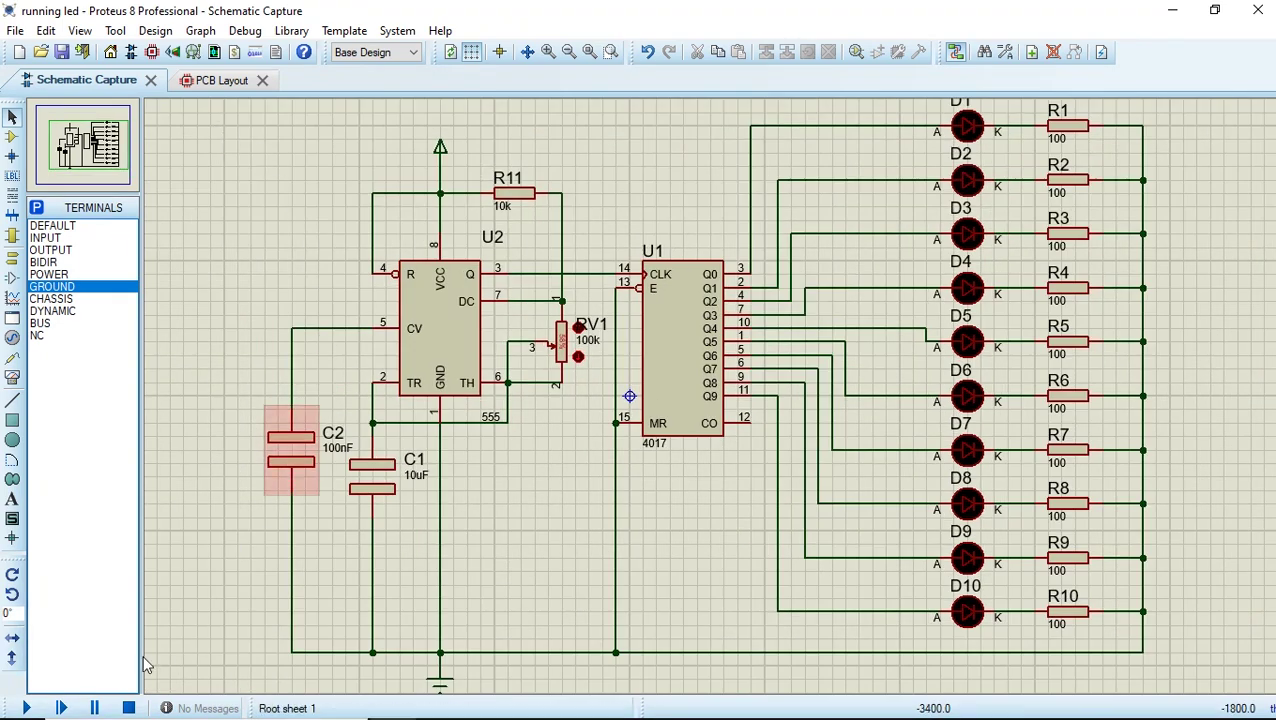
left_click(28, 708)
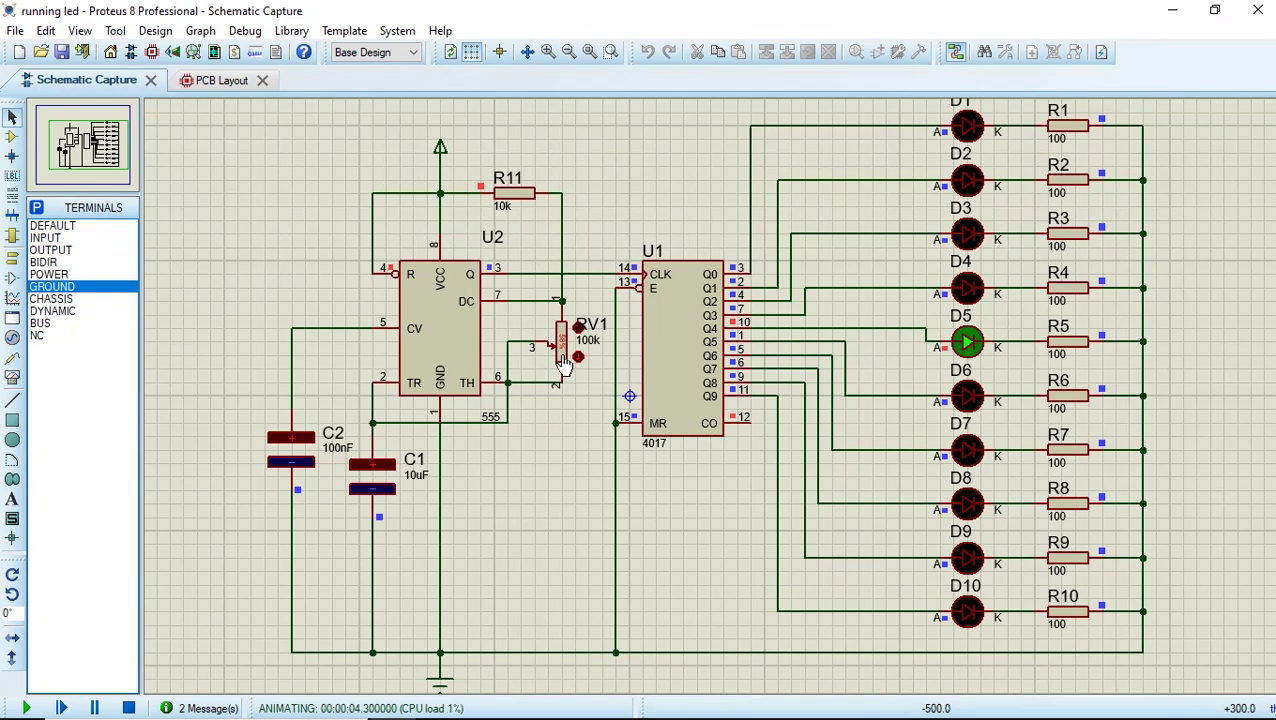
left_click_drag(565, 344, 568, 329)
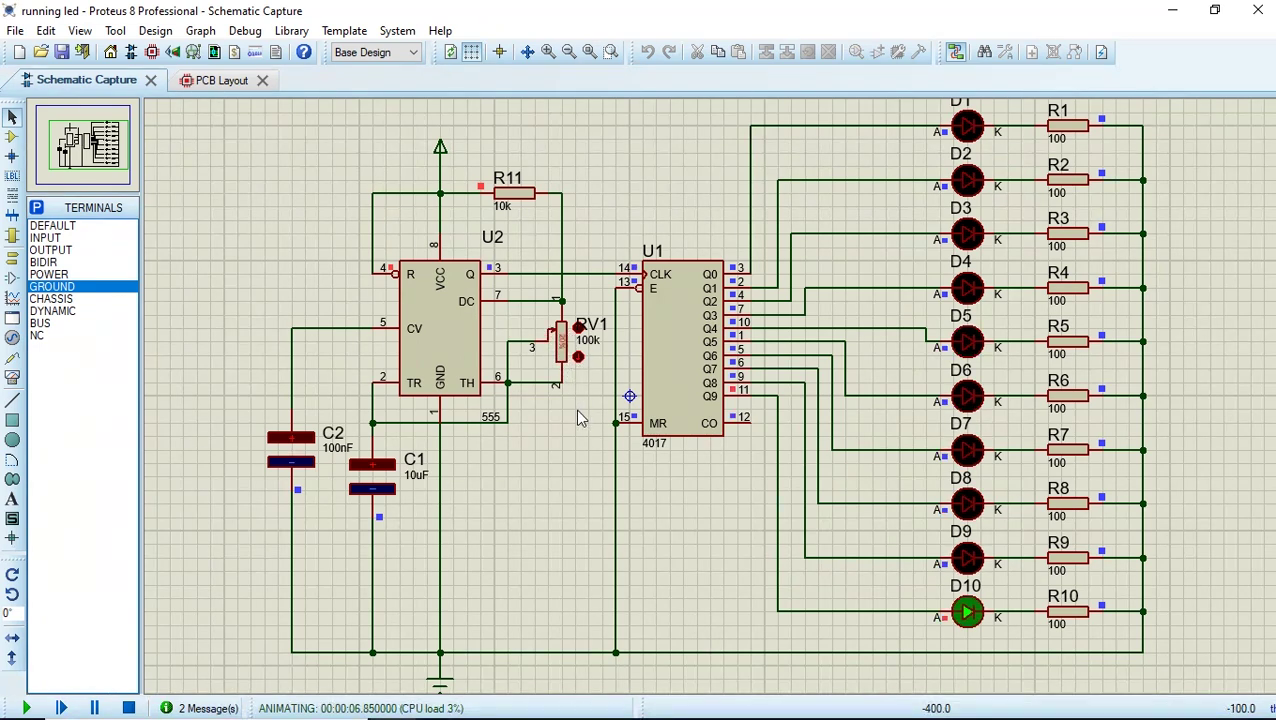
left_click_drag(562, 345, 563, 298)
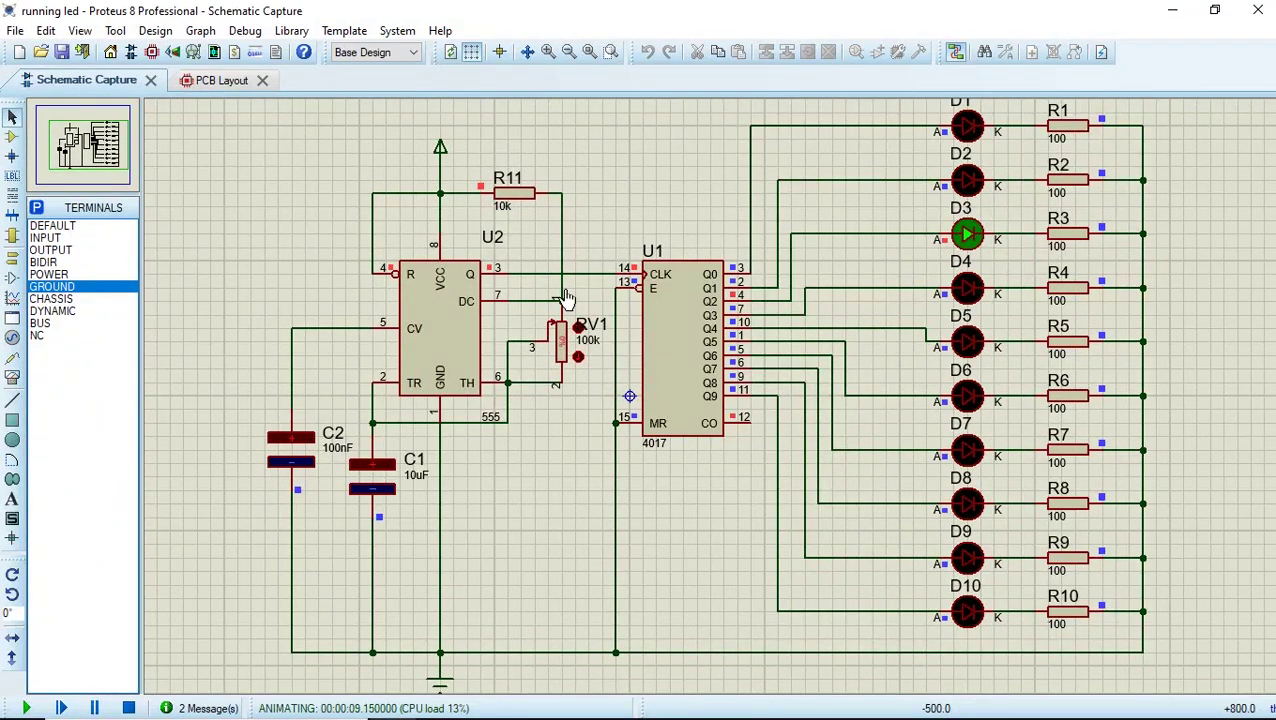
left_click(563, 341)
left_click(567, 382)
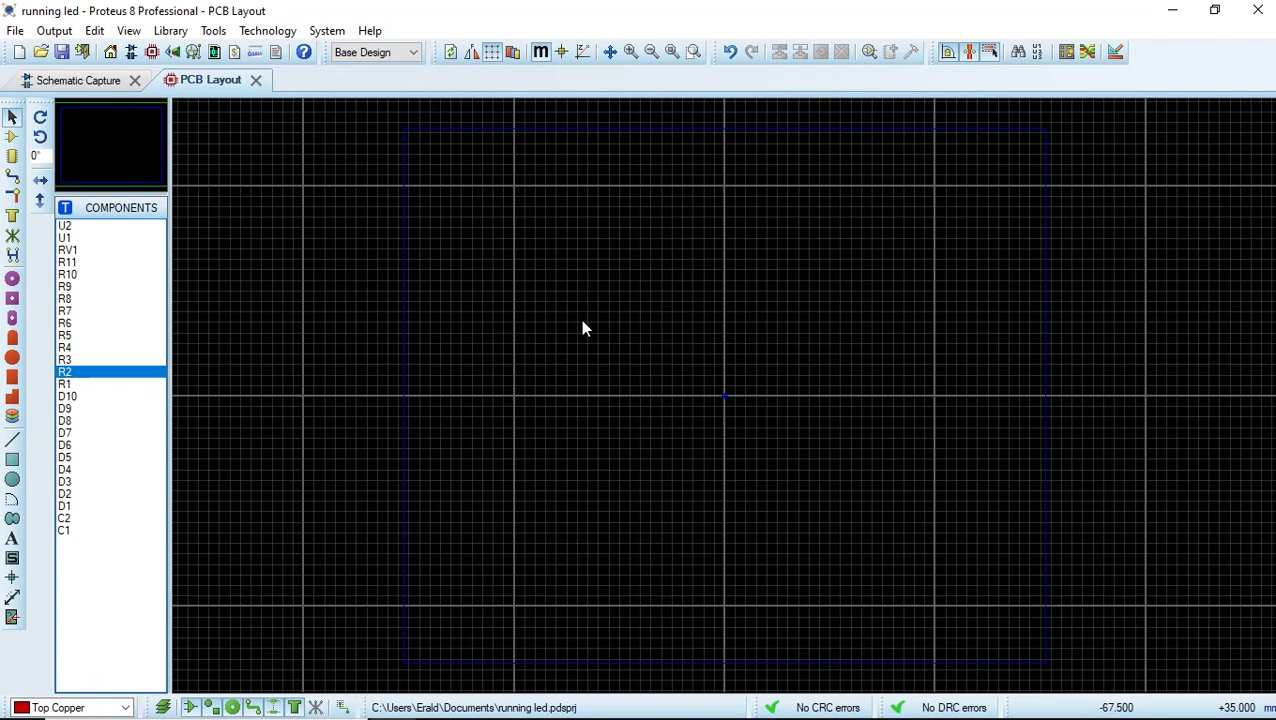
Bring up the PCB layout's component placement list and inspect the package status of capacitors C1 and C2.
left_click(12, 140)
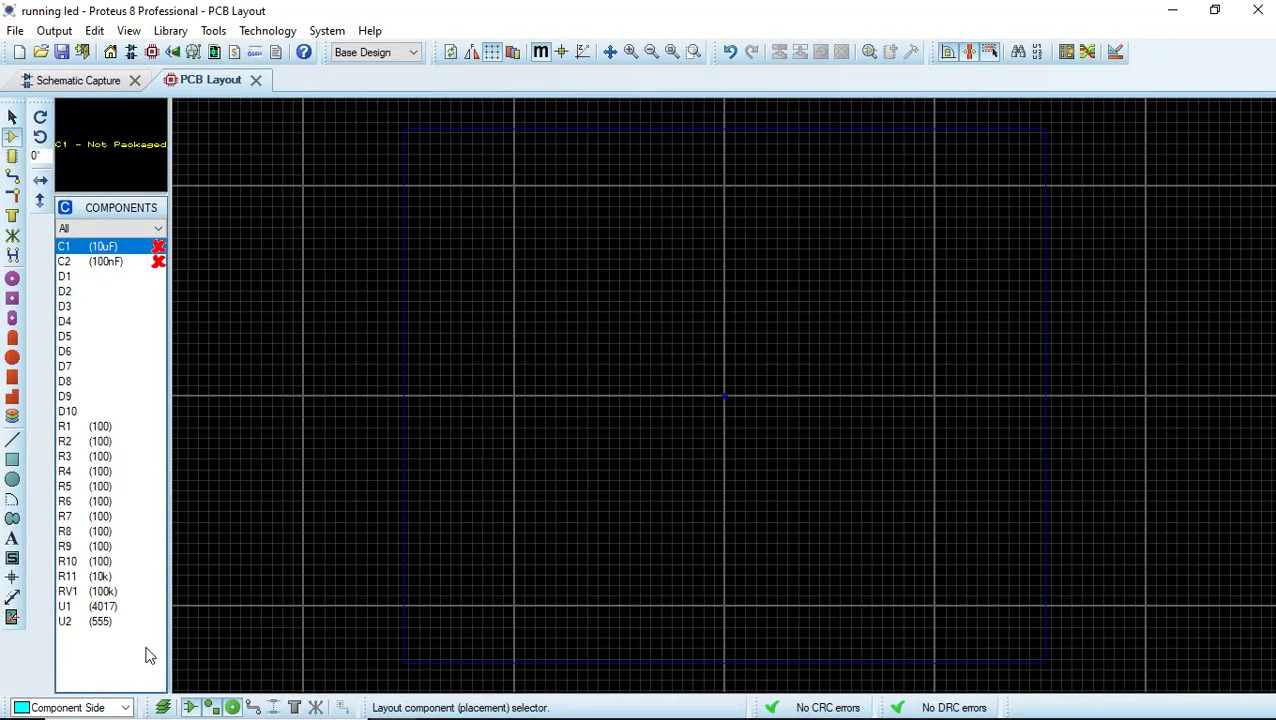
left_click(152, 262)
left_click(144, 248)
left_click(140, 262)
left_click(135, 250)
left_click(137, 259)
left_click(134, 251)
left_click(134, 257)
left_click(133, 250)
left_click(131, 261)
left_click(131, 250)
left_click(129, 263)
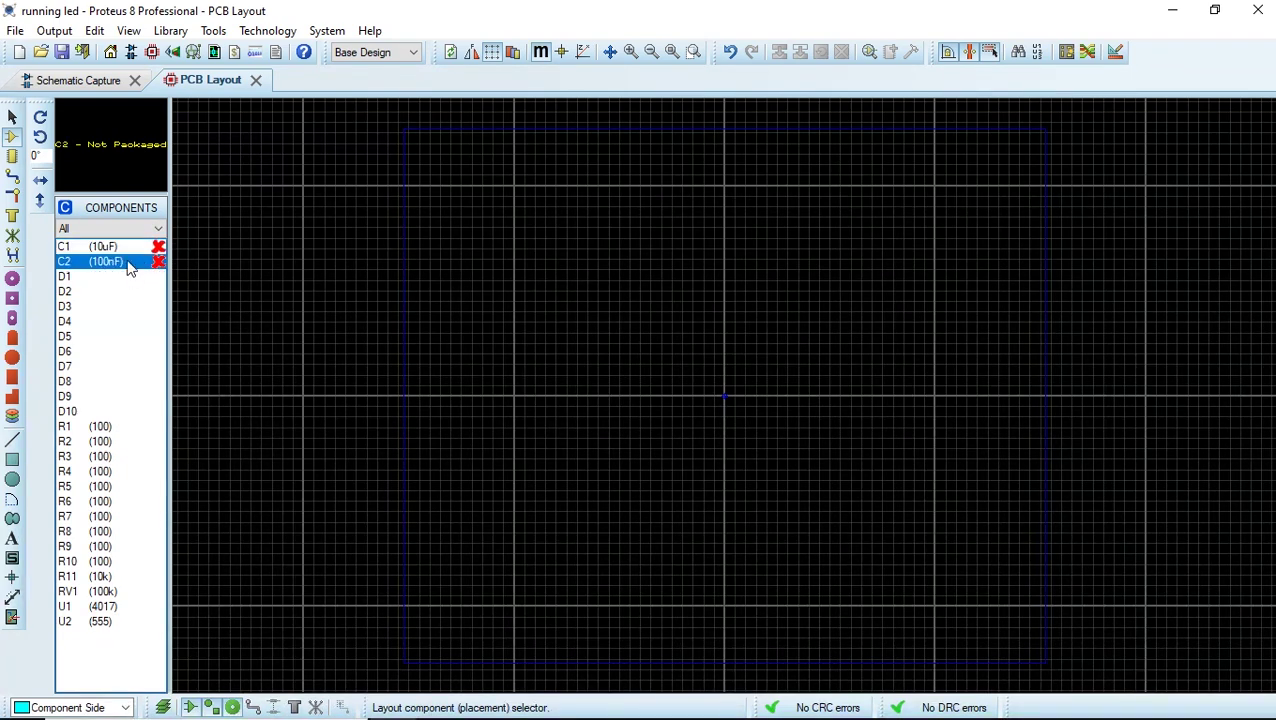
Start placing C1 (10uF), choose to assign it a PCB footprint, and search the packages for "capacitor".
left_click(126, 251)
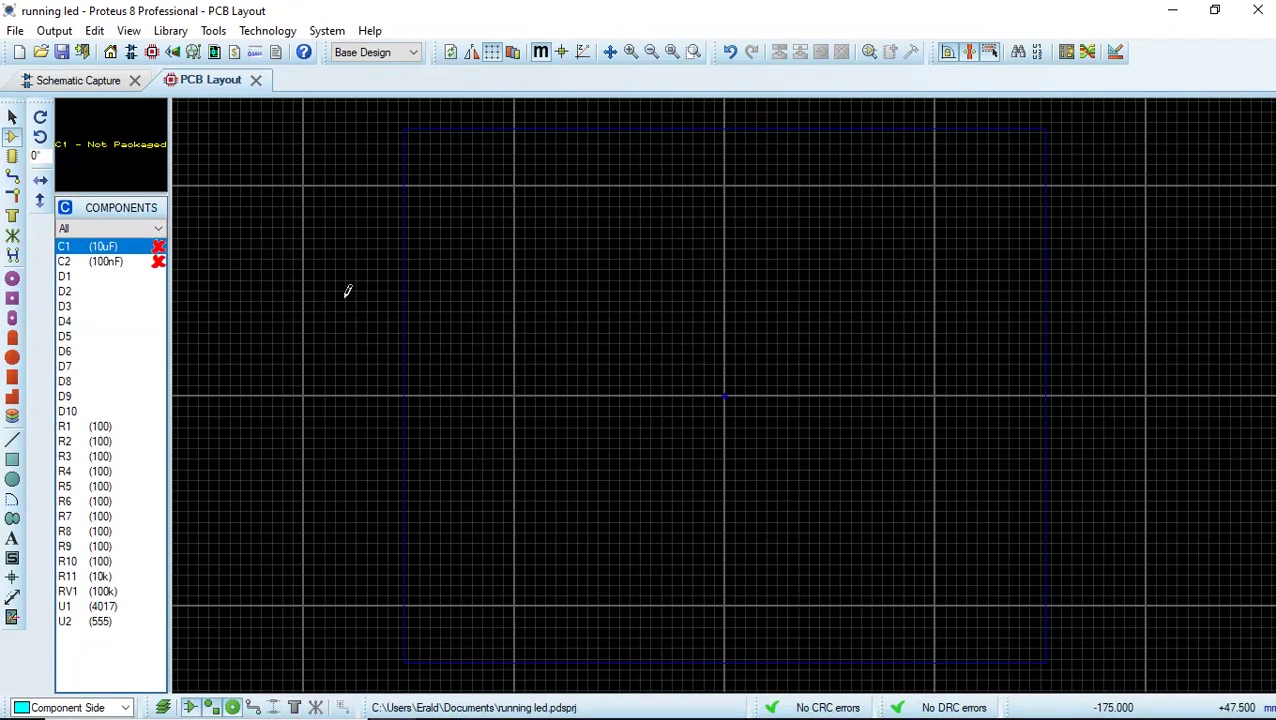
left_click(436, 298)
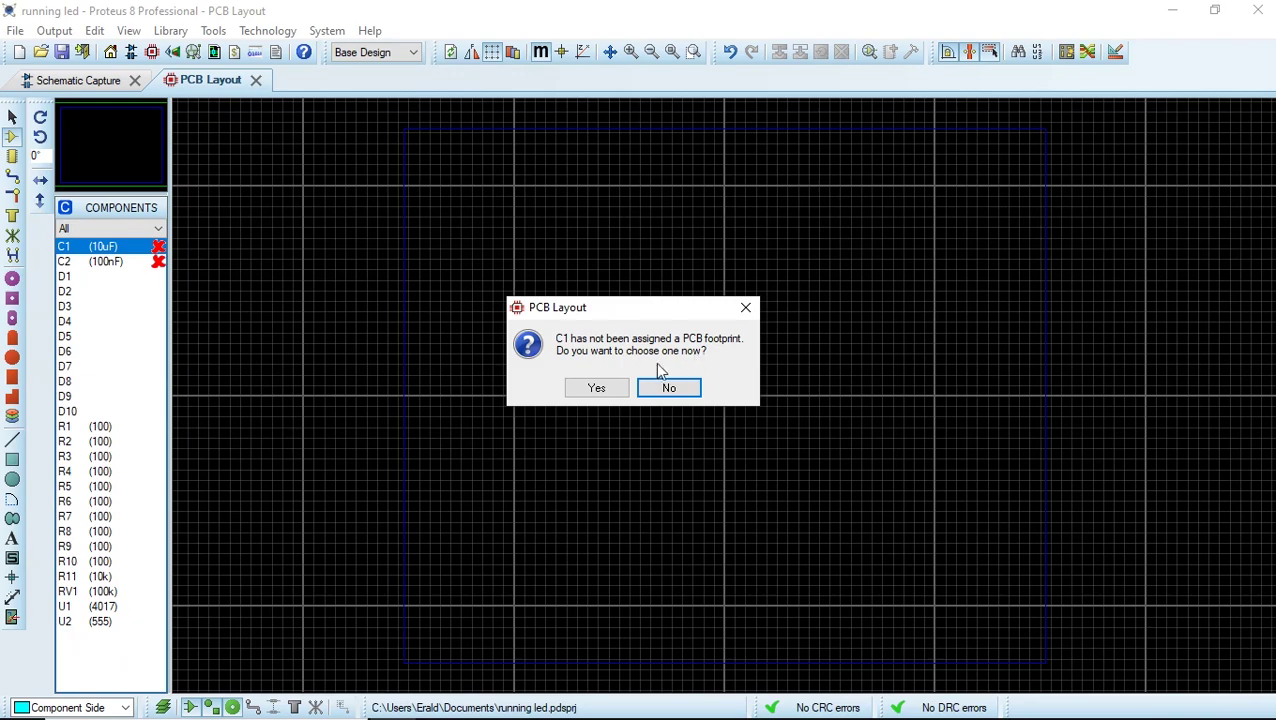
left_click(598, 388)
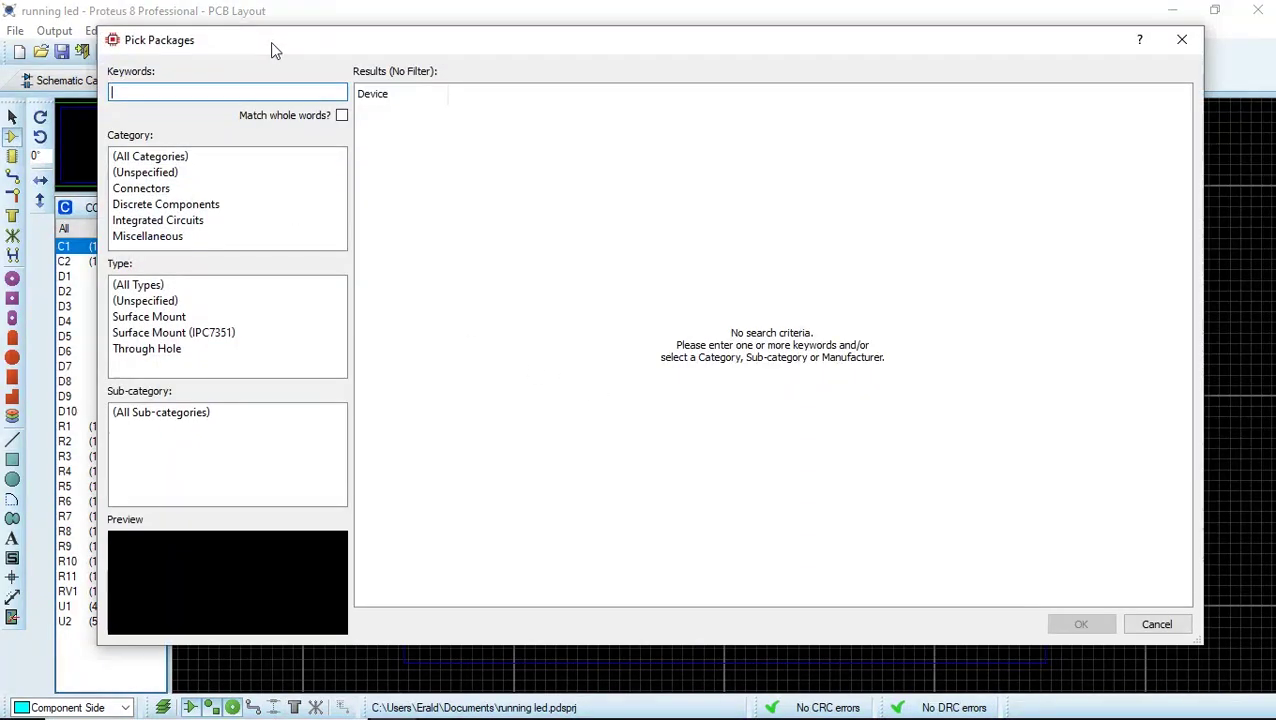
left_click_drag(270, 42, 385, 85)
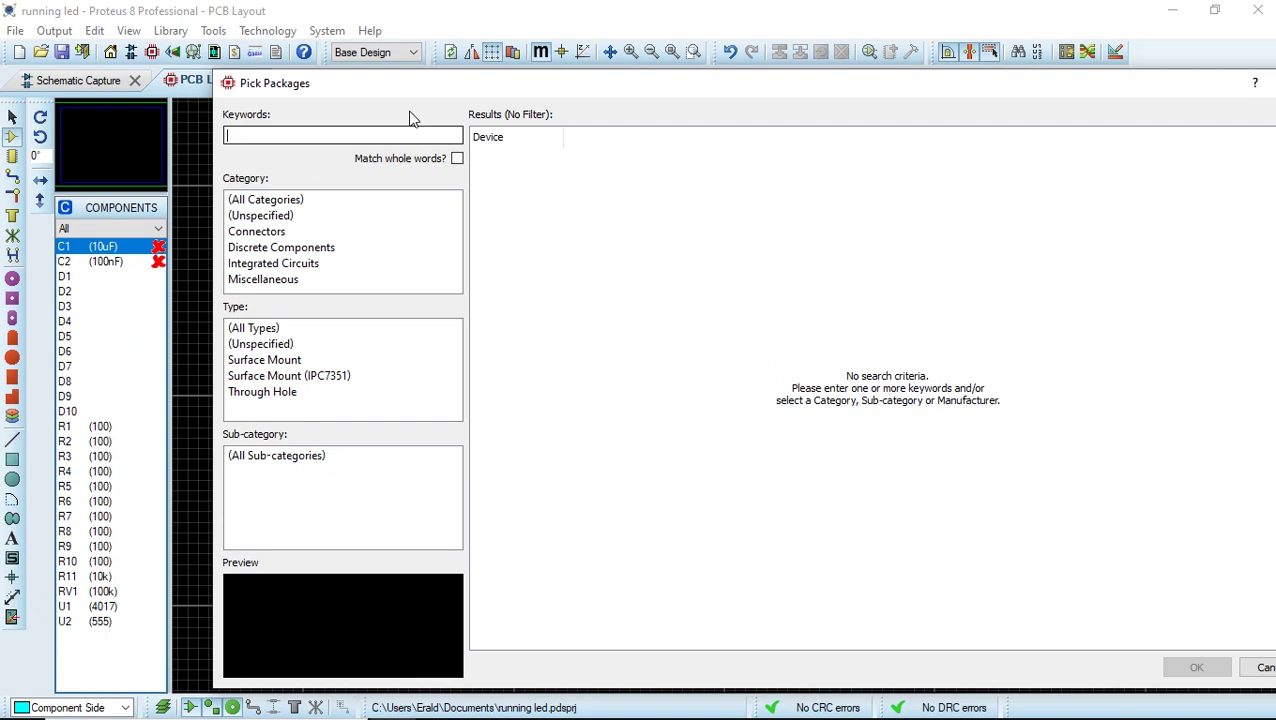
left_click_drag(527, 83, 487, 55)
type("capa")
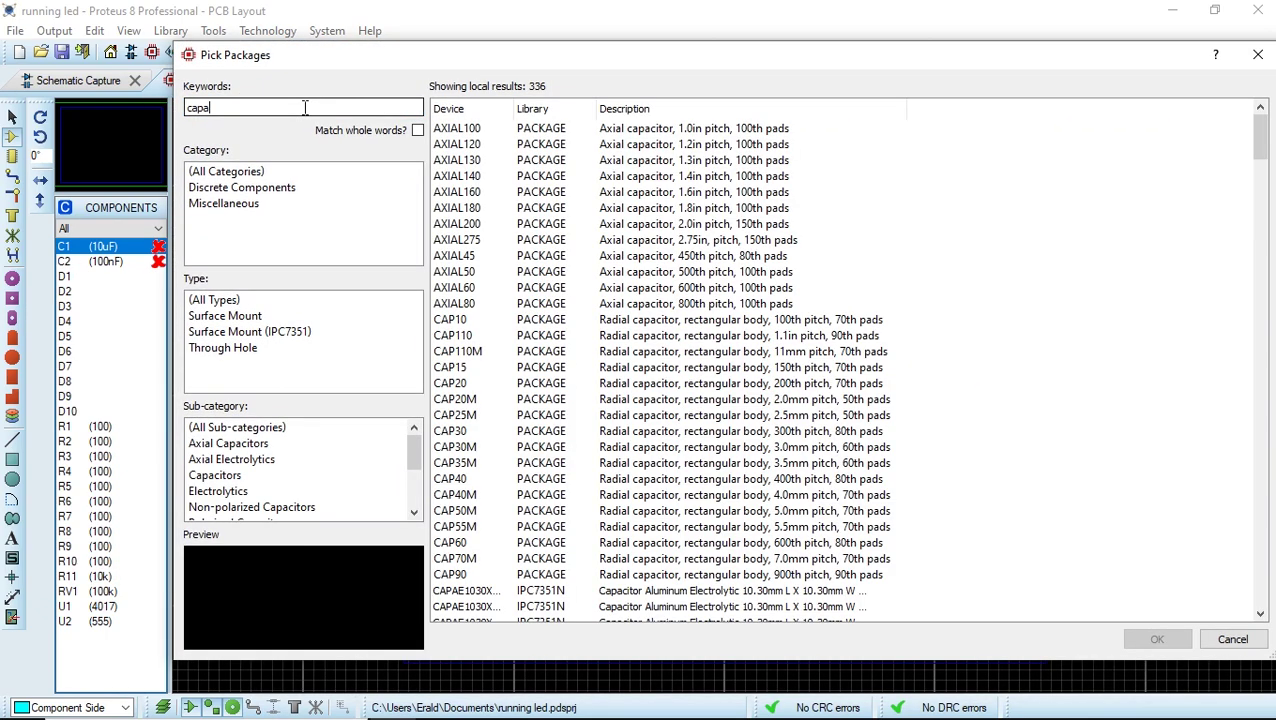
type("citor")
scroll(575, 285, "down", 6)
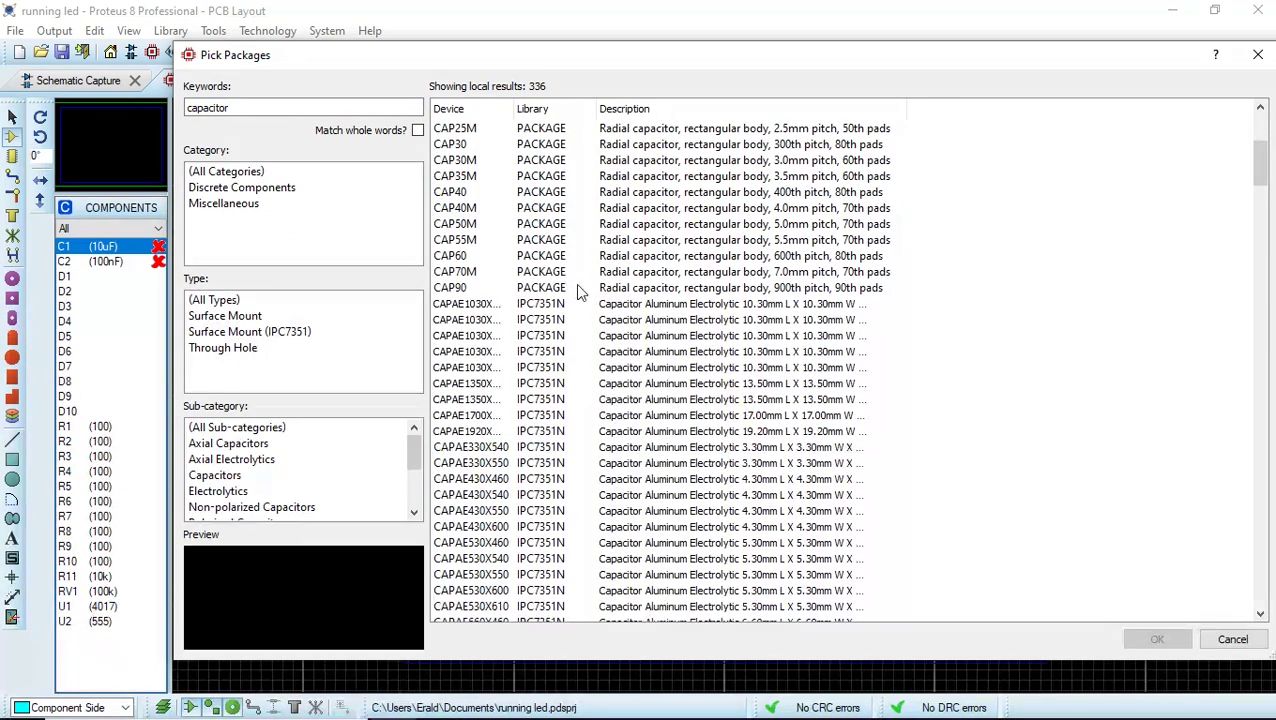
scroll(577, 288, "up", 6)
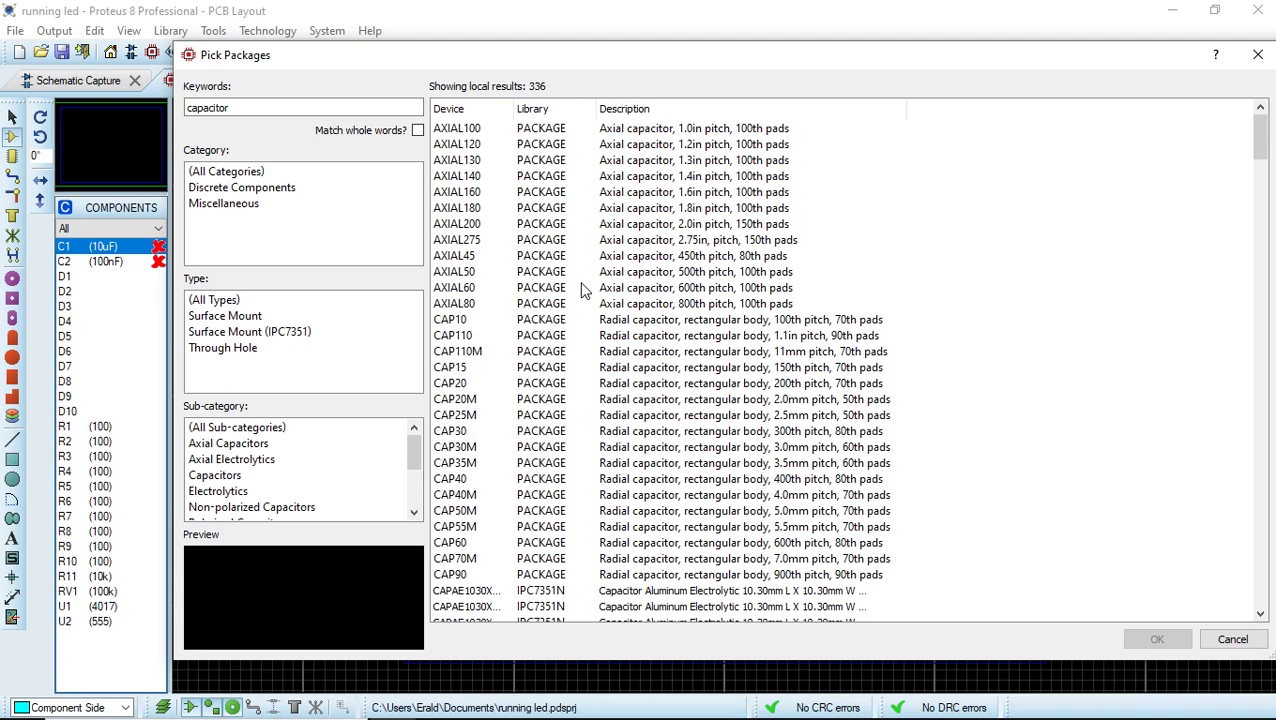
Assign the CAP10 package to C1 and place it at about X -97.5, Y 57.5 mm in the layout.
left_click(529, 320)
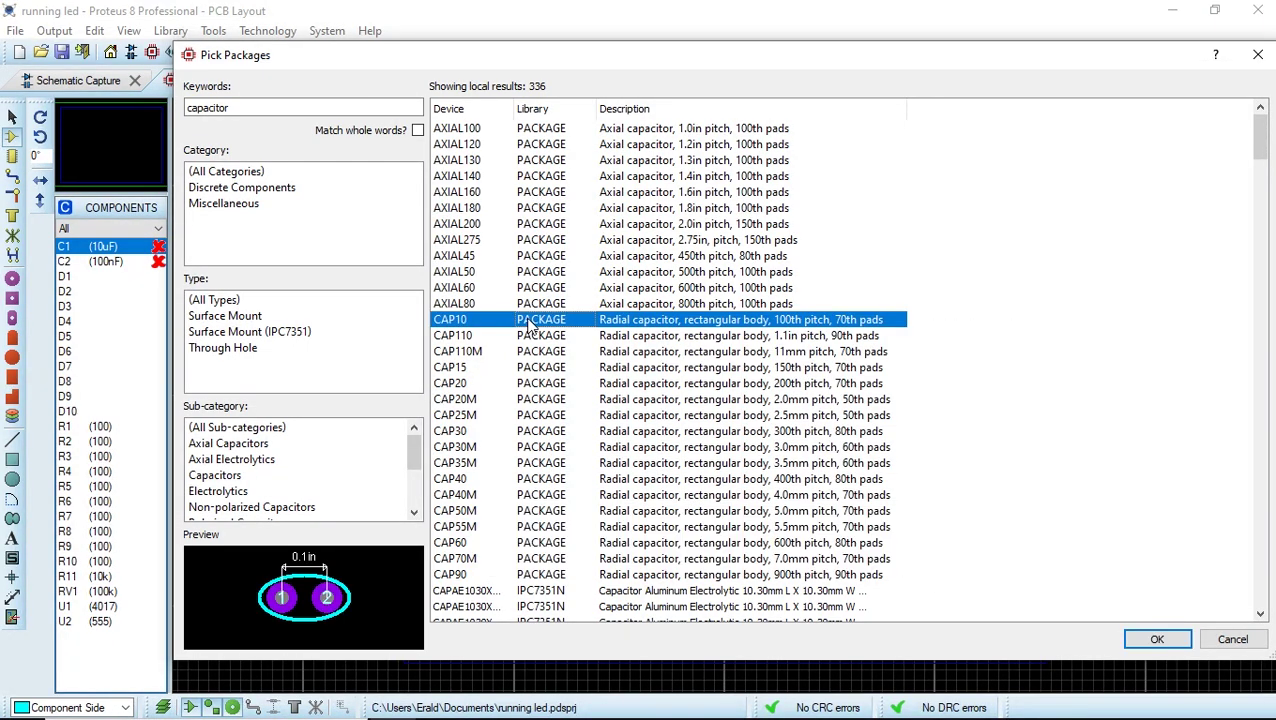
left_click(1160, 639)
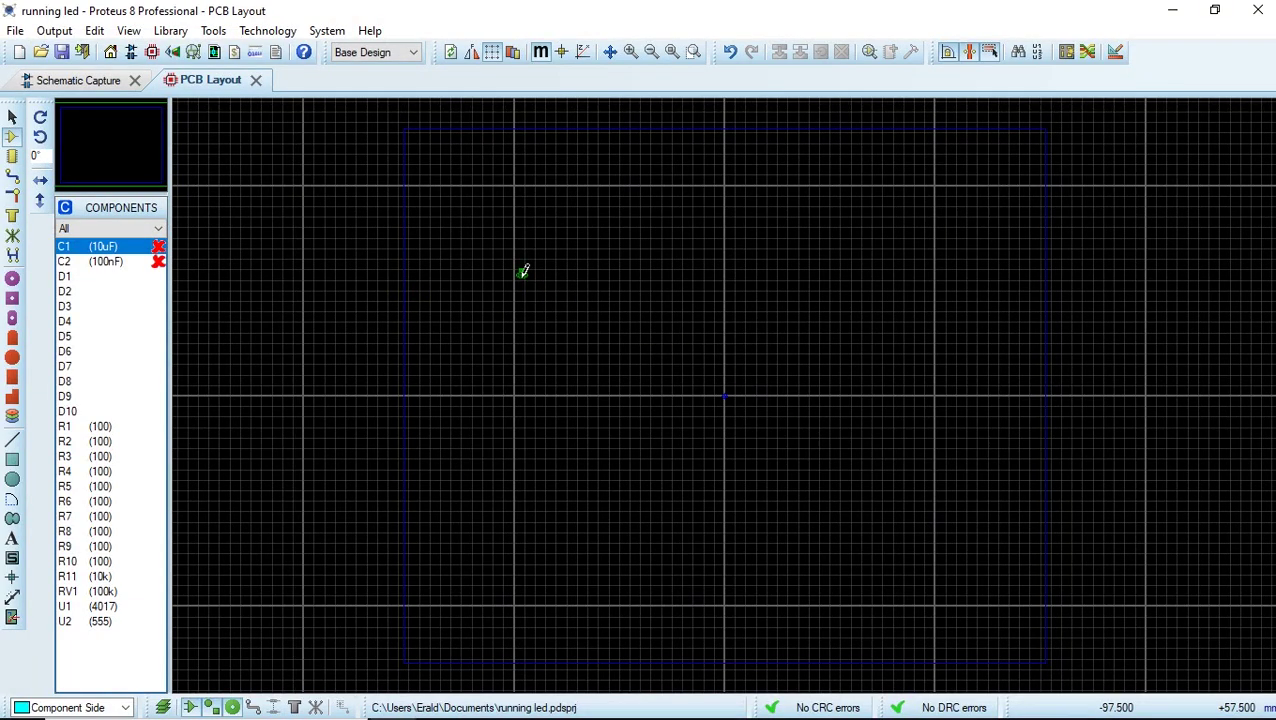
left_click(522, 271)
scroll(726, 390, "up", 3)
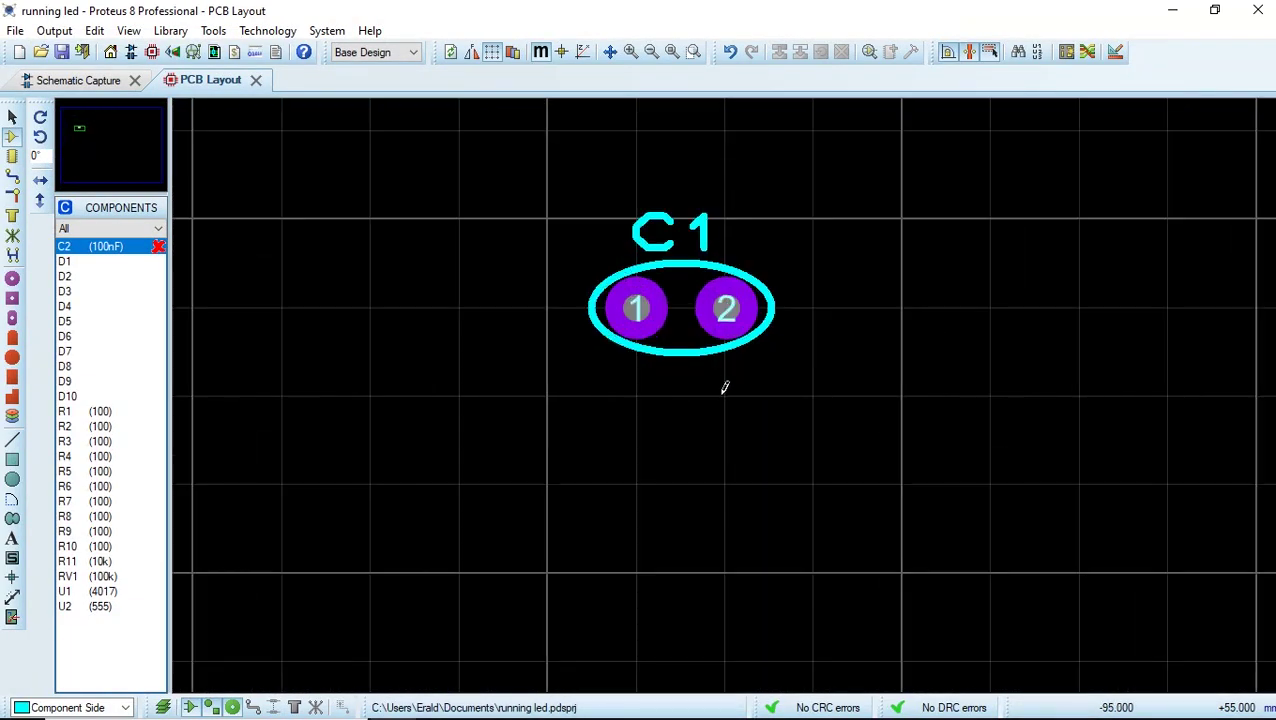
Start placing C2 (100nF), choose to assign it a PCB footprint, and search the packages for "capacitor".
scroll(726, 390, "down", 3)
scroll(731, 393, "down", 1)
left_click(100, 256)
left_click(772, 330)
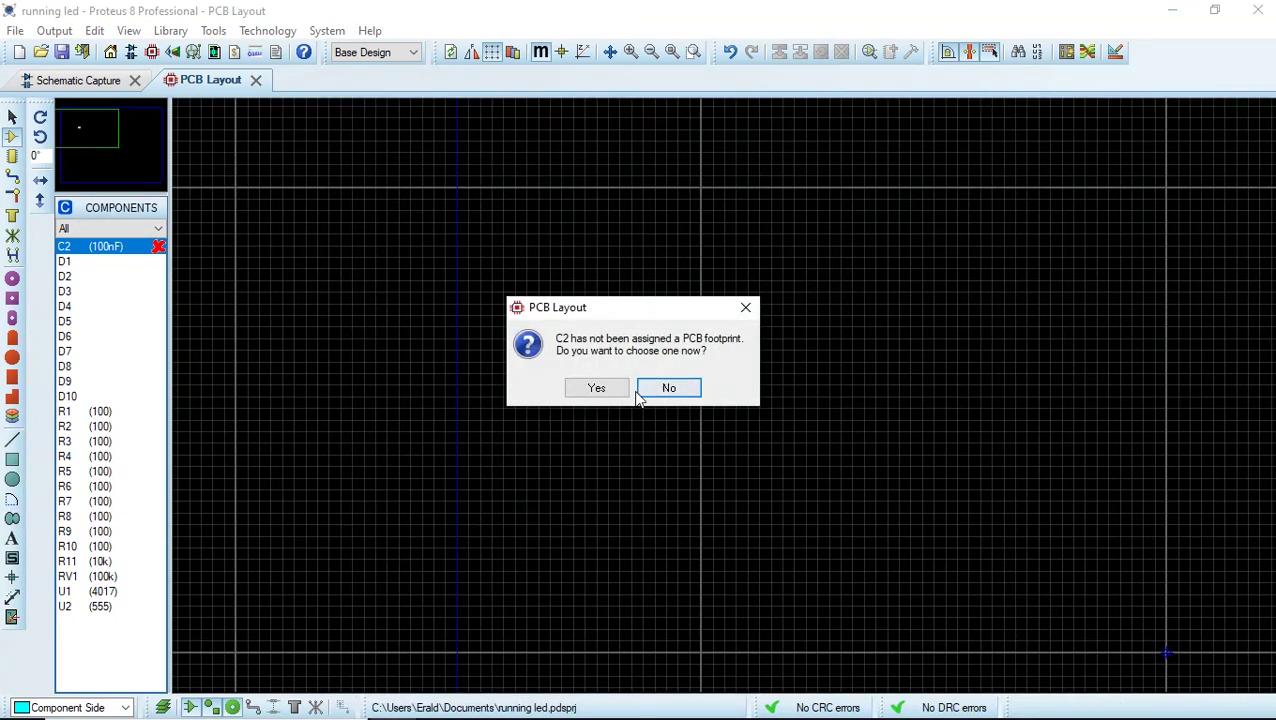
left_click(591, 389)
left_click(300, 109)
type("capacitor")
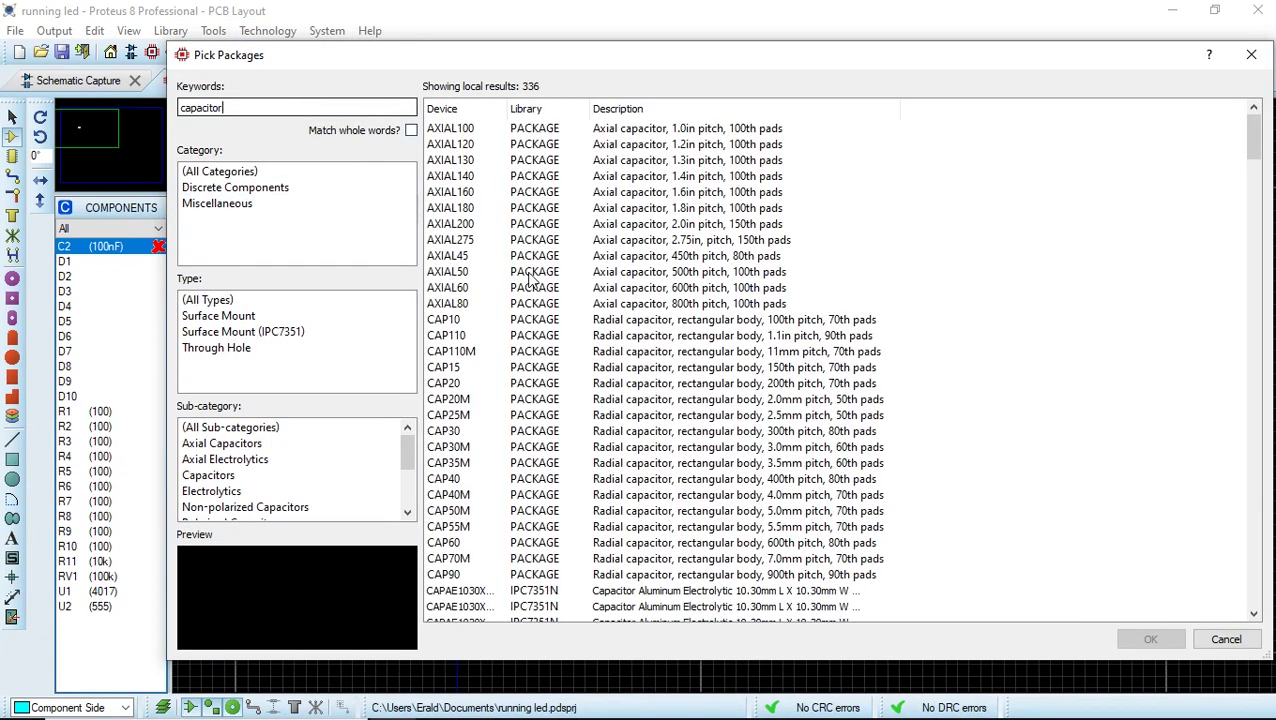
Assign the CAP10 package to C2 and place it just above and to the right of C1.
scroll(549, 298, "down", 1)
left_click(483, 290)
left_click(466, 275)
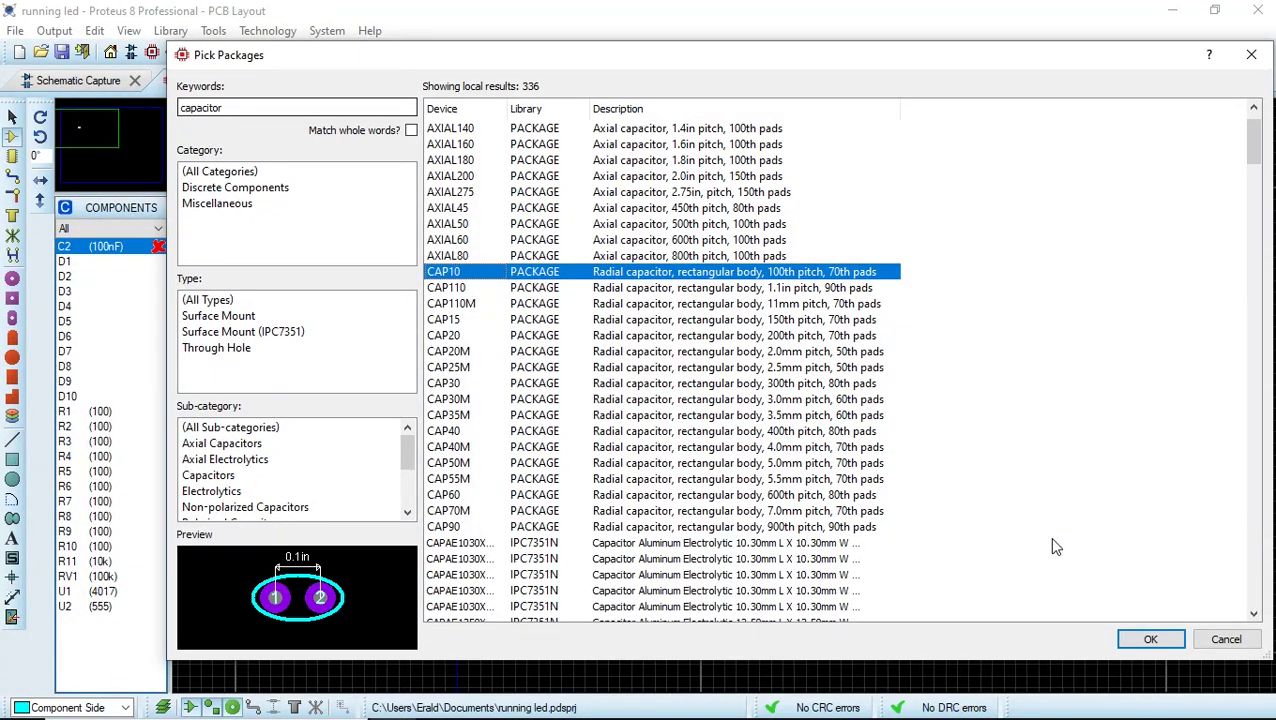
left_click(1149, 640)
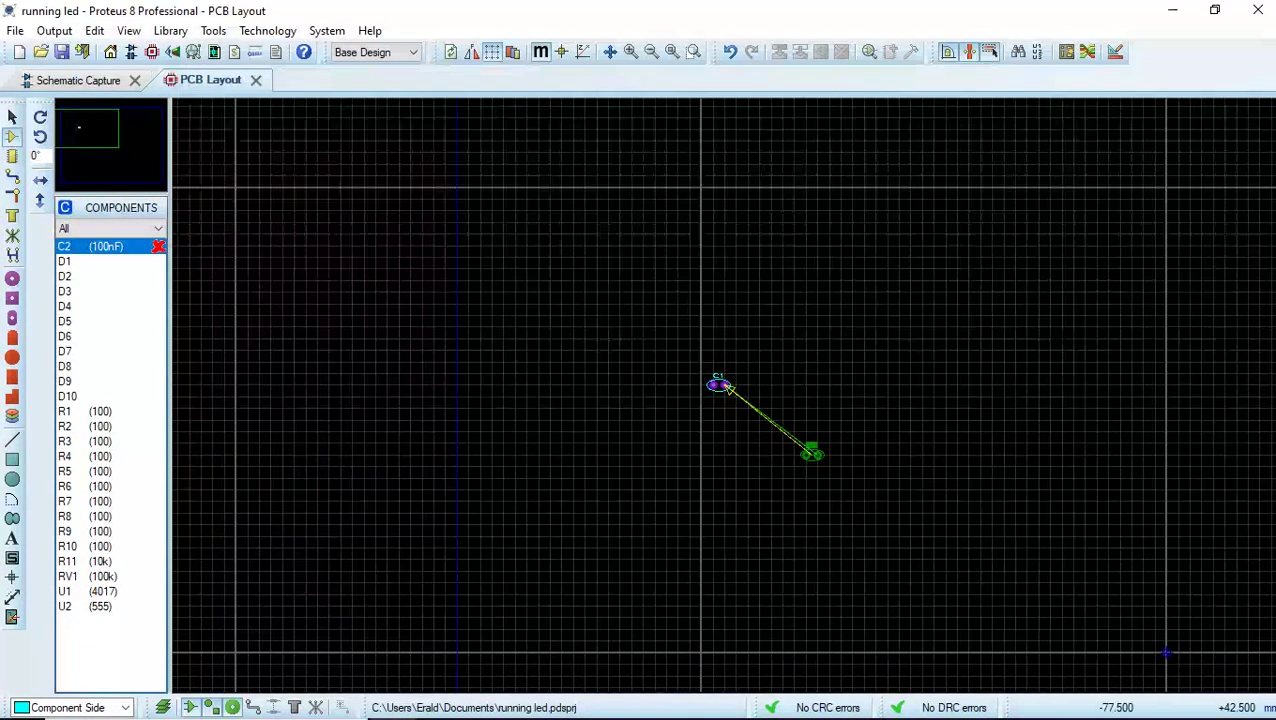
left_click(765, 361)
scroll(729, 390, "up", 2)
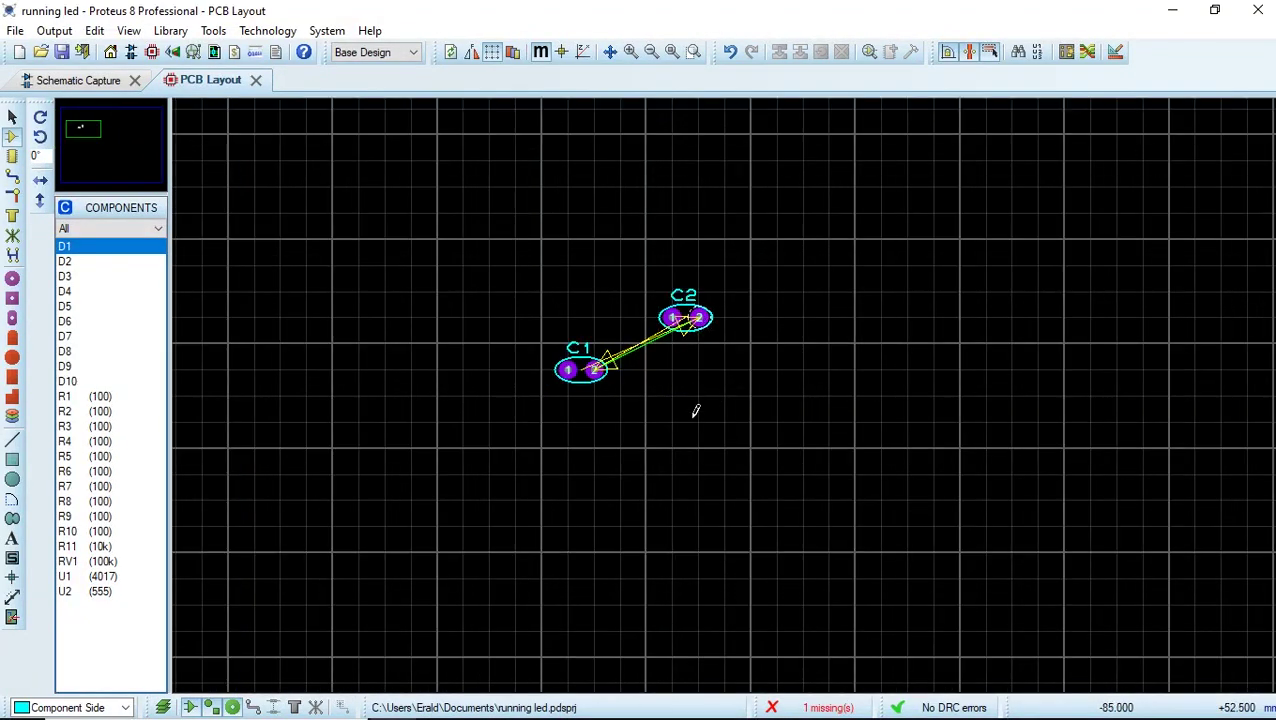
Delete the placed capacitors C1 and C2 from the layout together.
left_click_drag(803, 524, 490, 185)
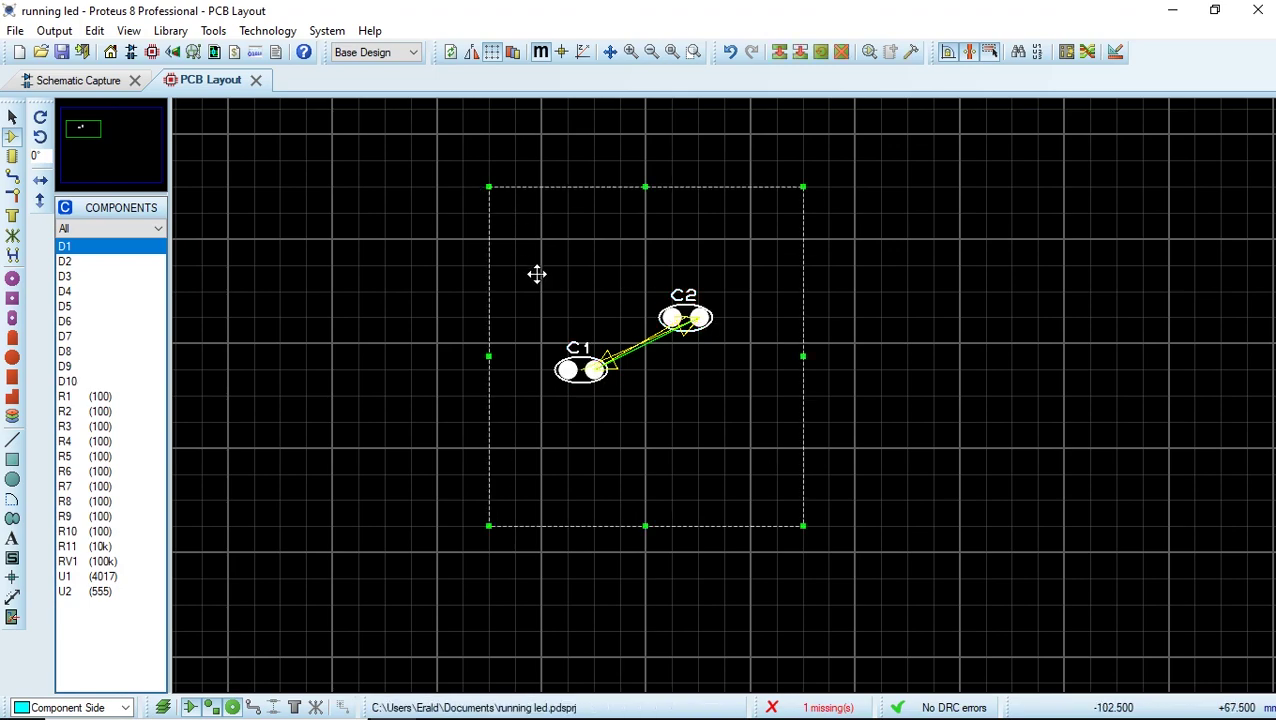
key("Delete")
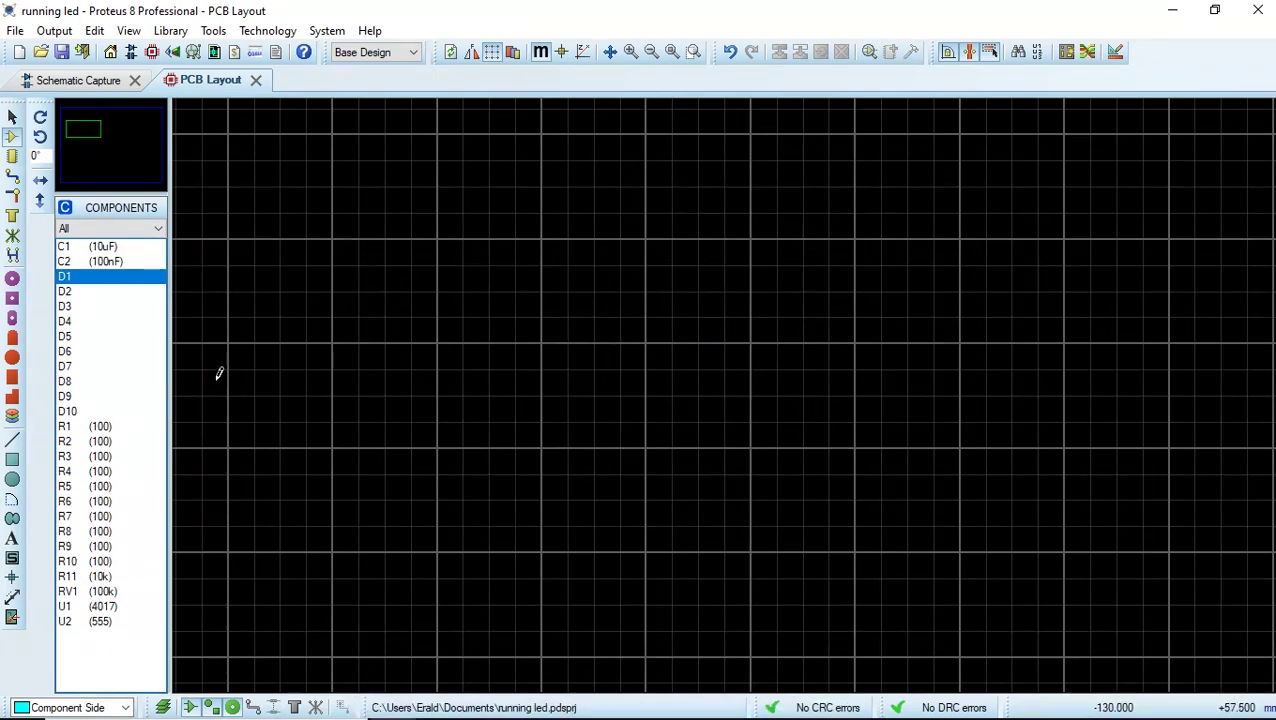
Place the 4017 counter U1 horizontally just above the layout origin, with pin 1 at about X -7.5, Y 5 mm.
scroll(740, 380, "down", 2)
scroll(867, 397, "down", 1)
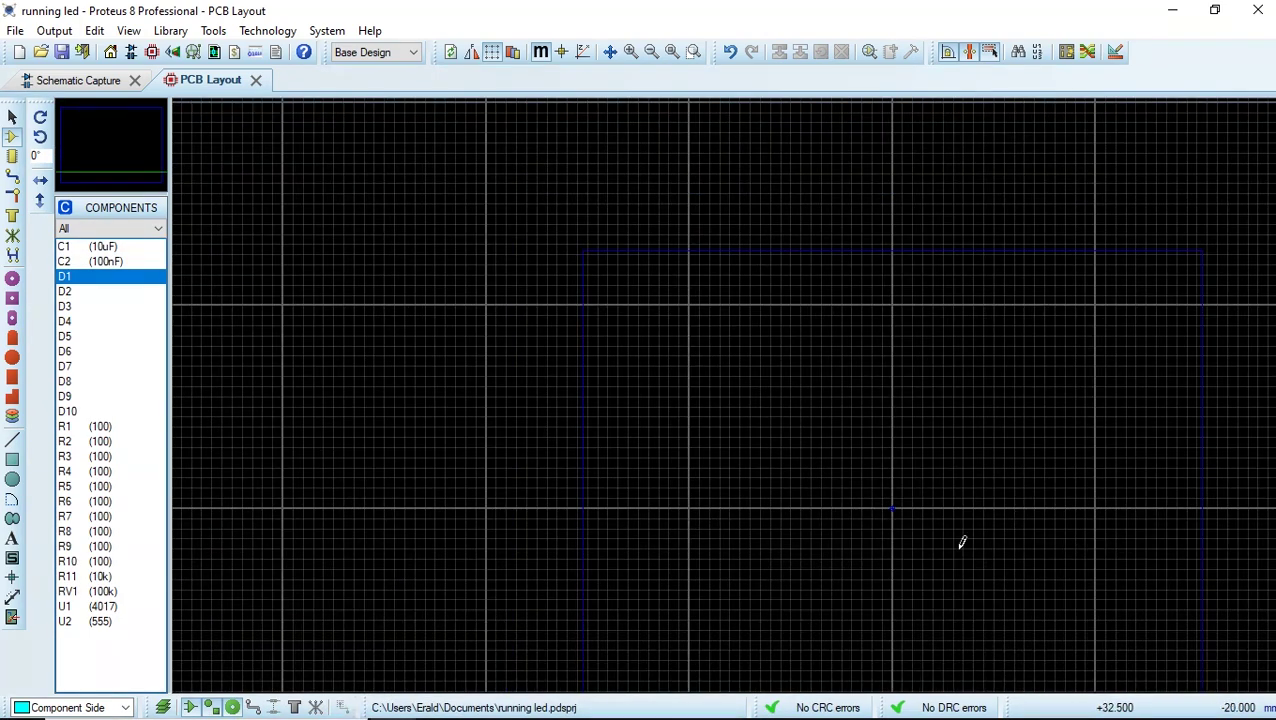
scroll(958, 545, "up", 1)
scroll(726, 389, "up", 4)
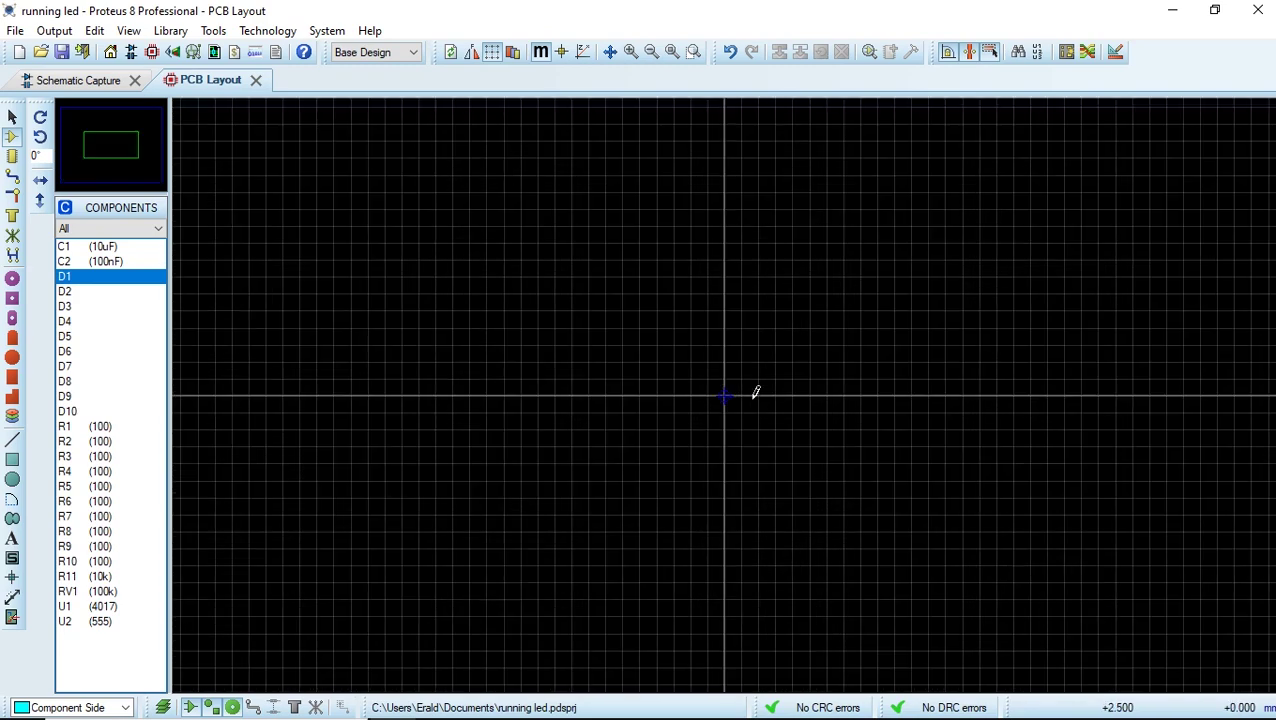
scroll(702, 390, "down", 1)
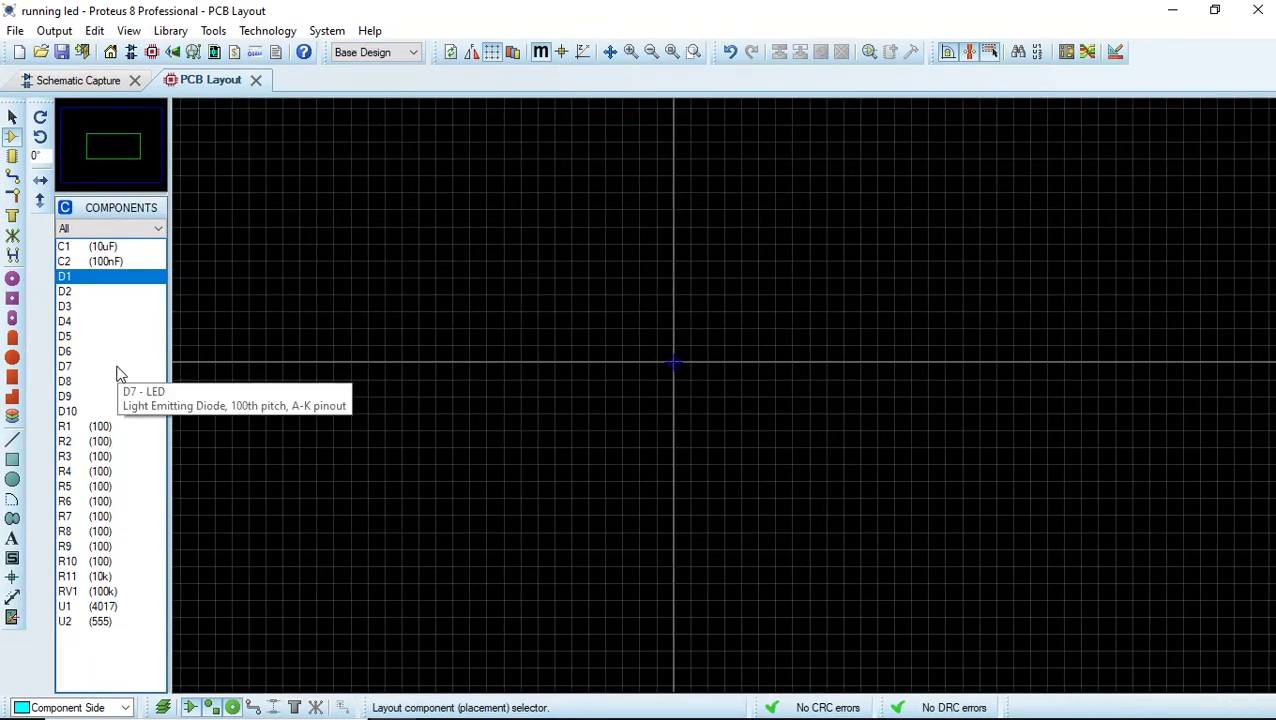
left_click(98, 608)
left_click(100, 620)
left_click(102, 608)
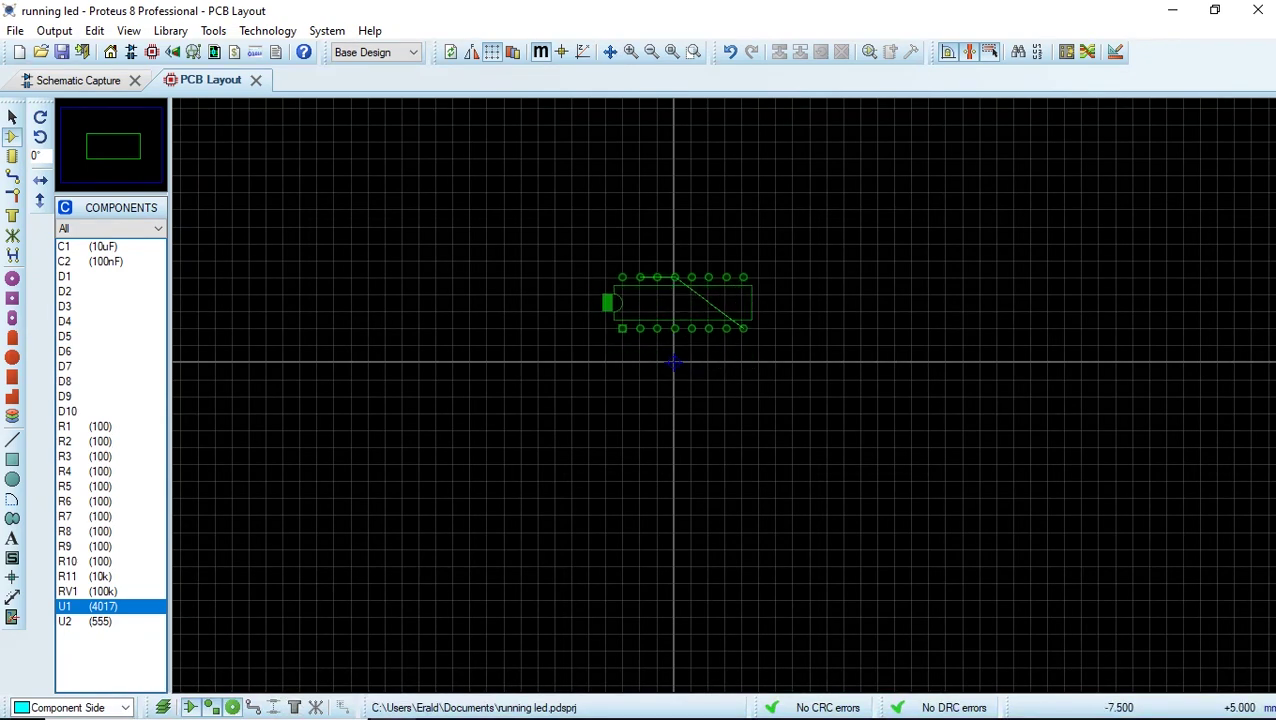
left_click(618, 316)
scroll(722, 395, "up", 2)
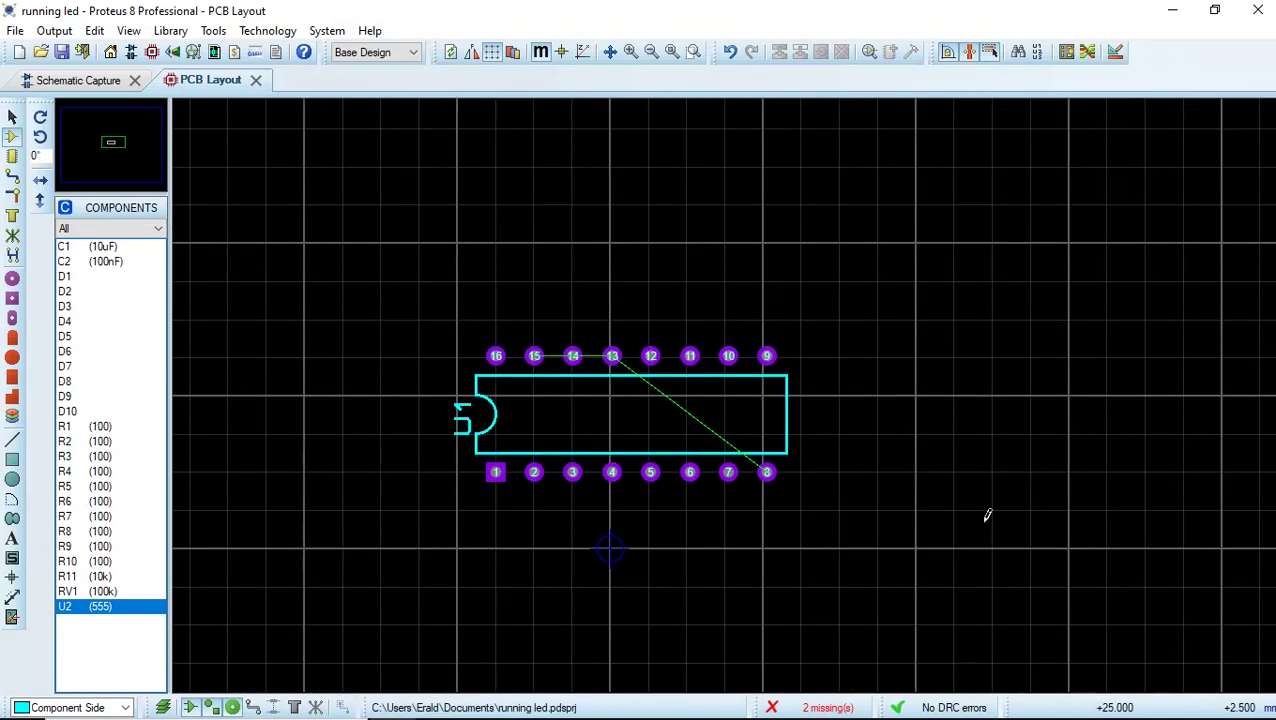
Place the 555 timer U2 horizontally above U1, with pin 1 at about X -7.5, Y 17.5 mm.
left_click(95, 607)
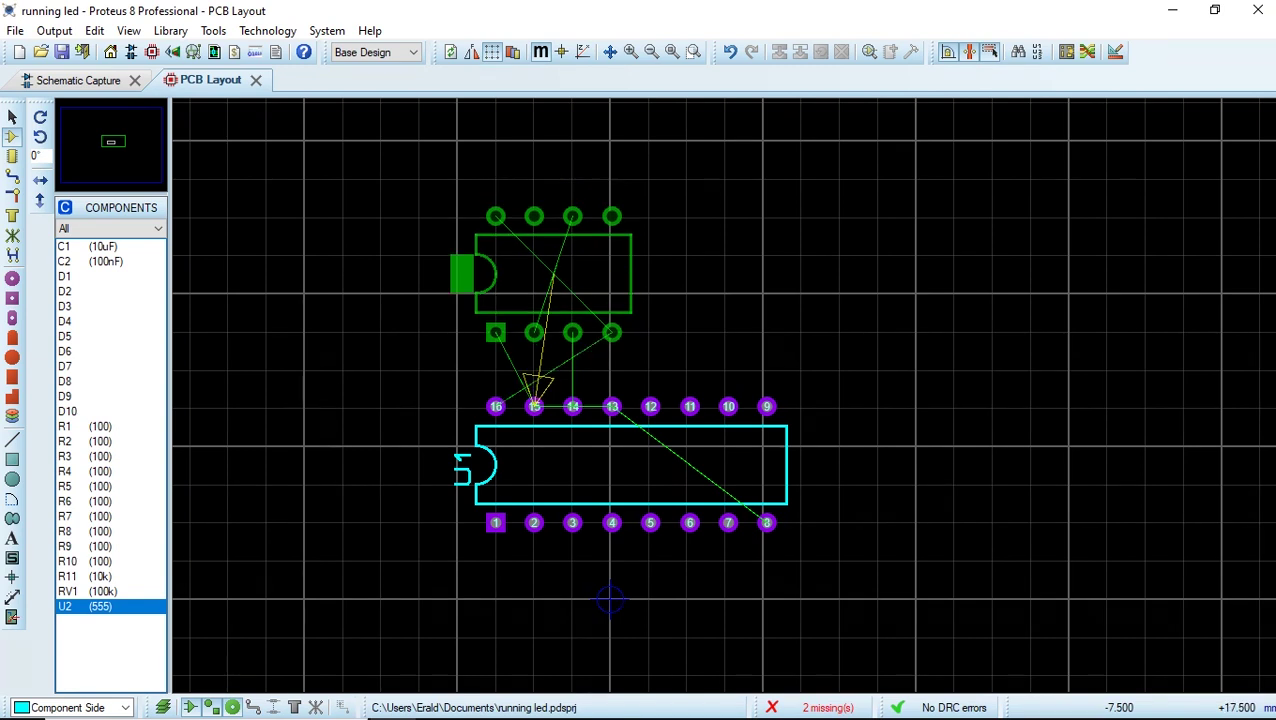
left_click(497, 331)
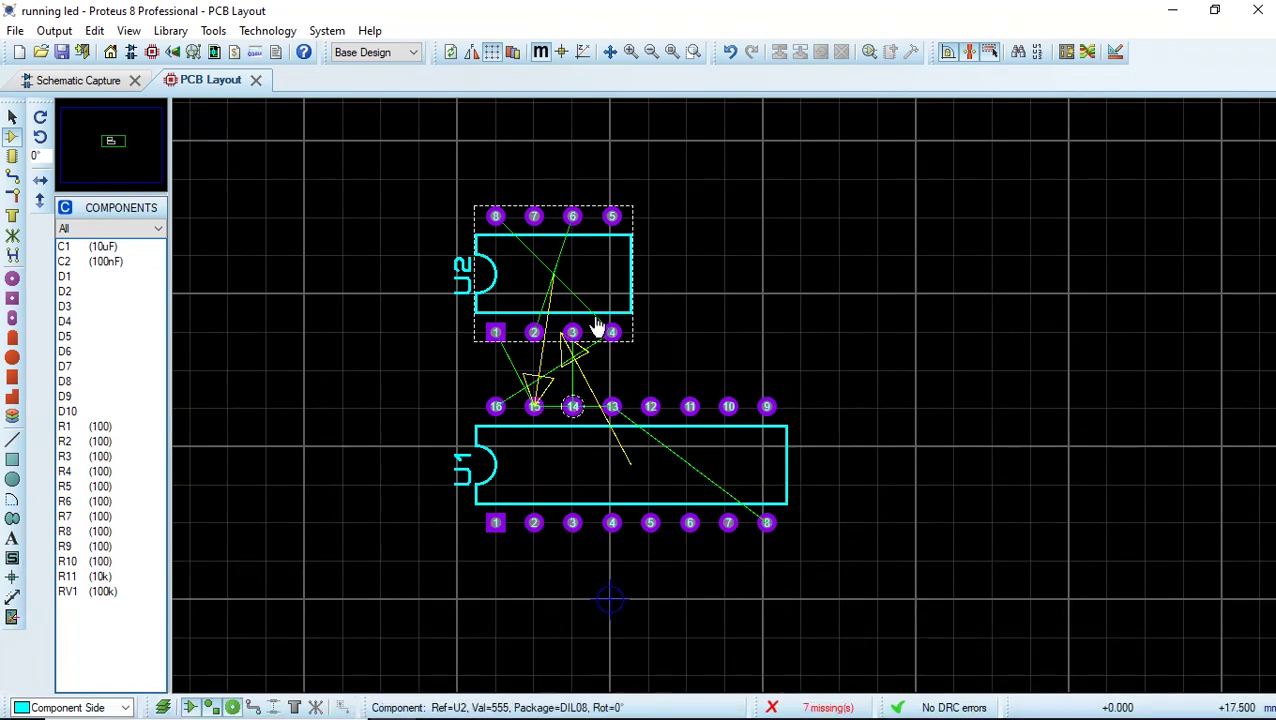
Set the orientation of LED D1 to -90° and place it below and to the right of U1, at about X 32.5, Y -10 mm.
scroll(855, 473, "down", 1)
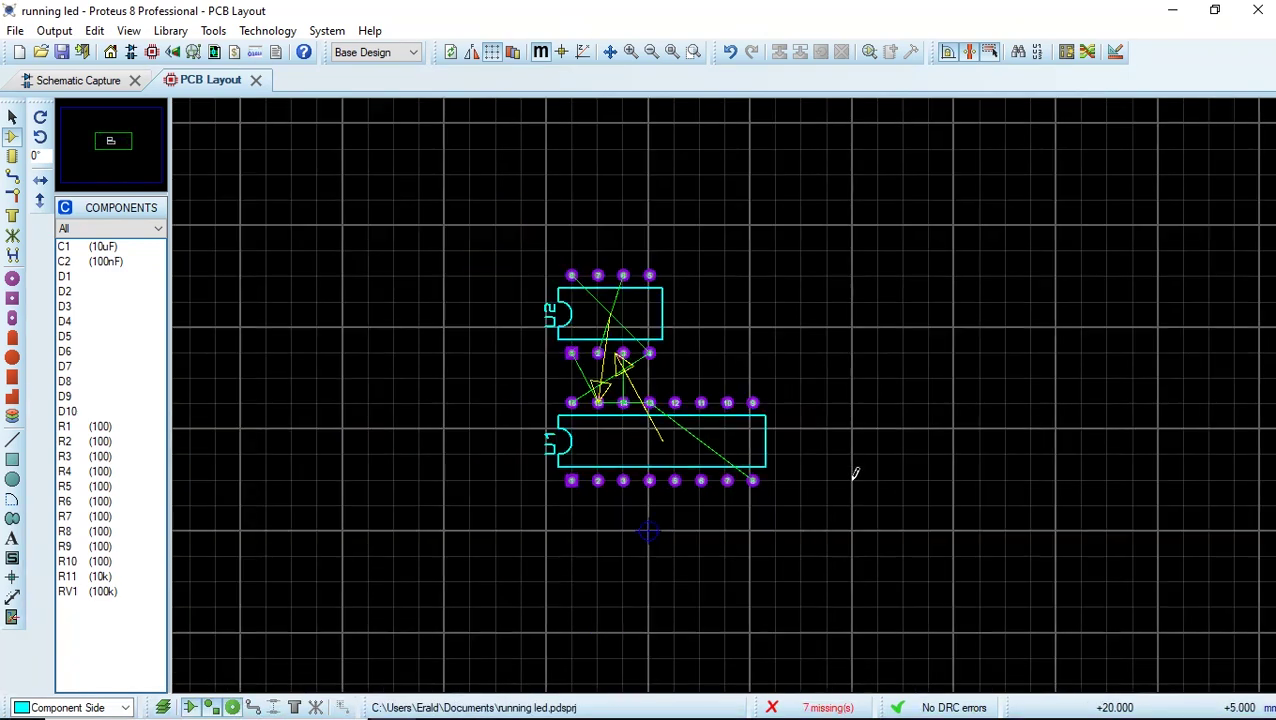
scroll(812, 480, "down", 2)
scroll(749, 516, "up", 1)
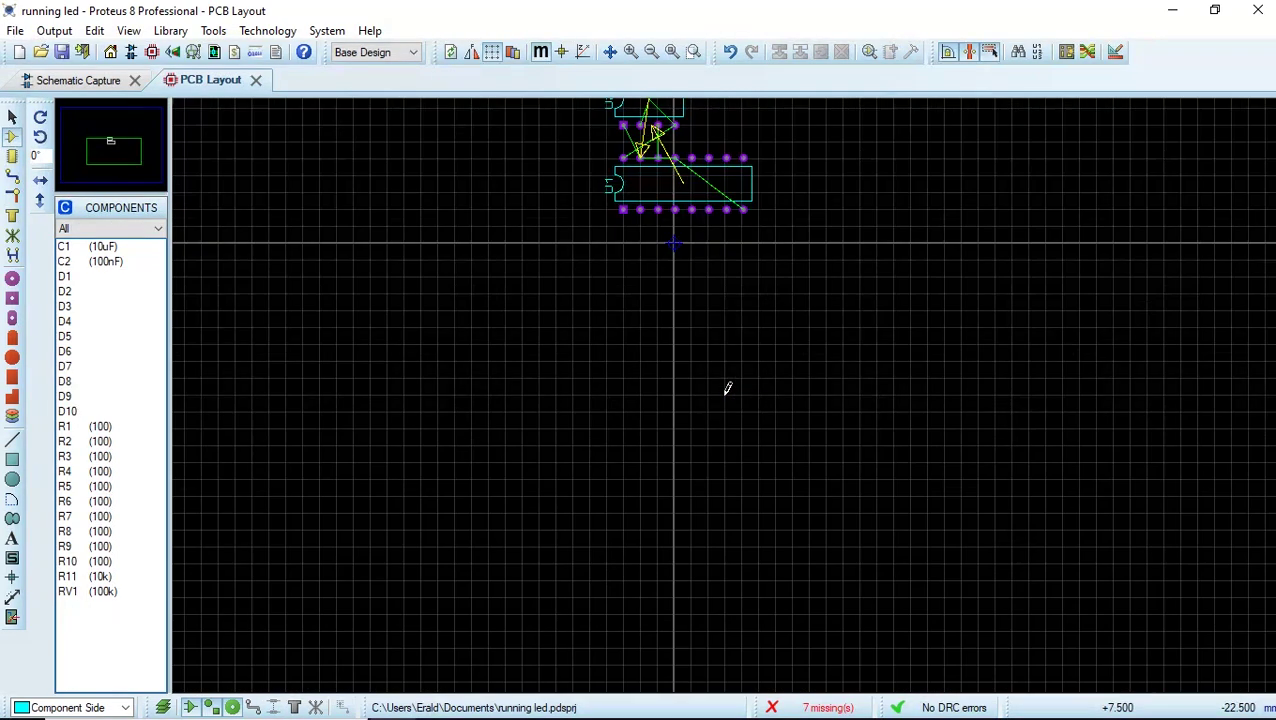
scroll(797, 226, "up", 1)
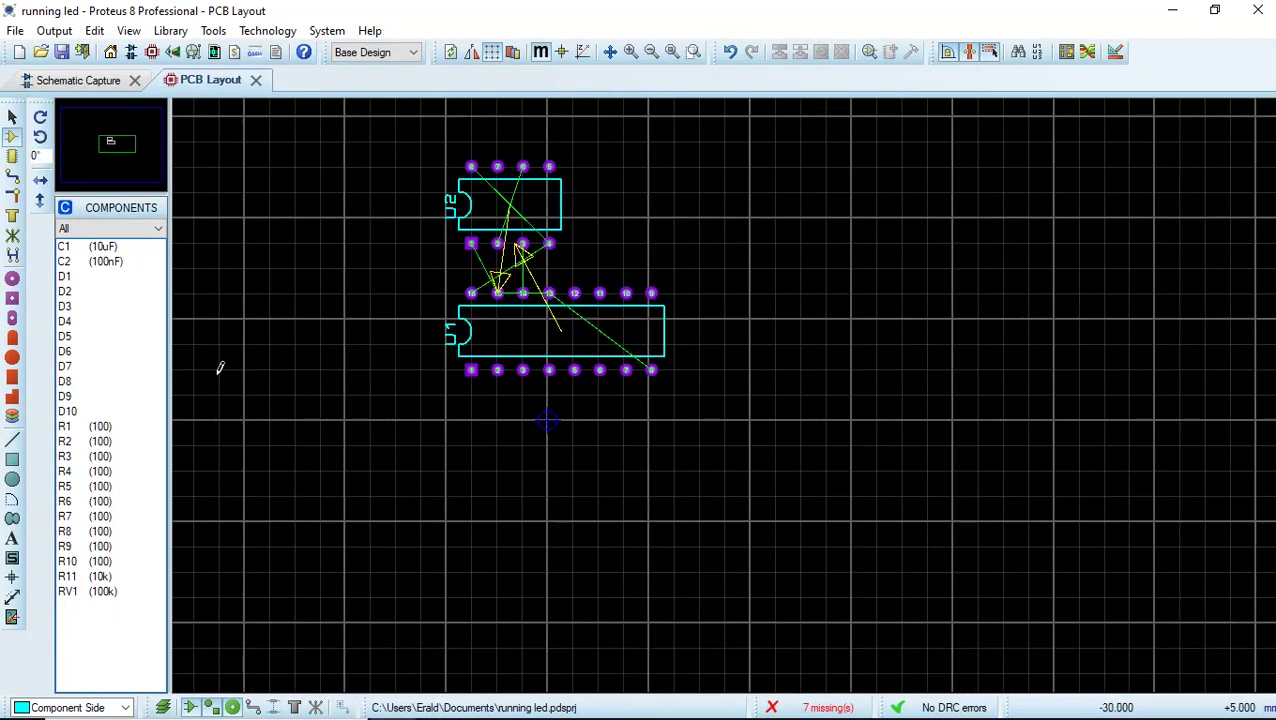
left_click(84, 277)
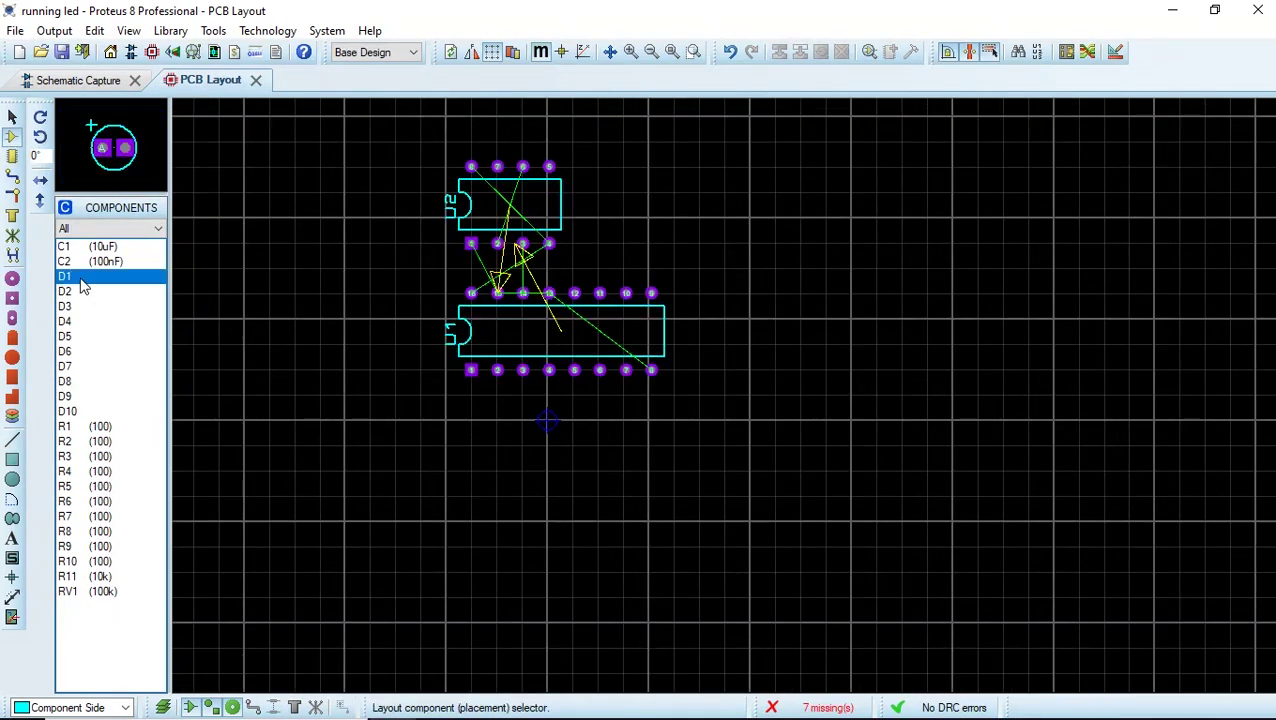
left_click(887, 458)
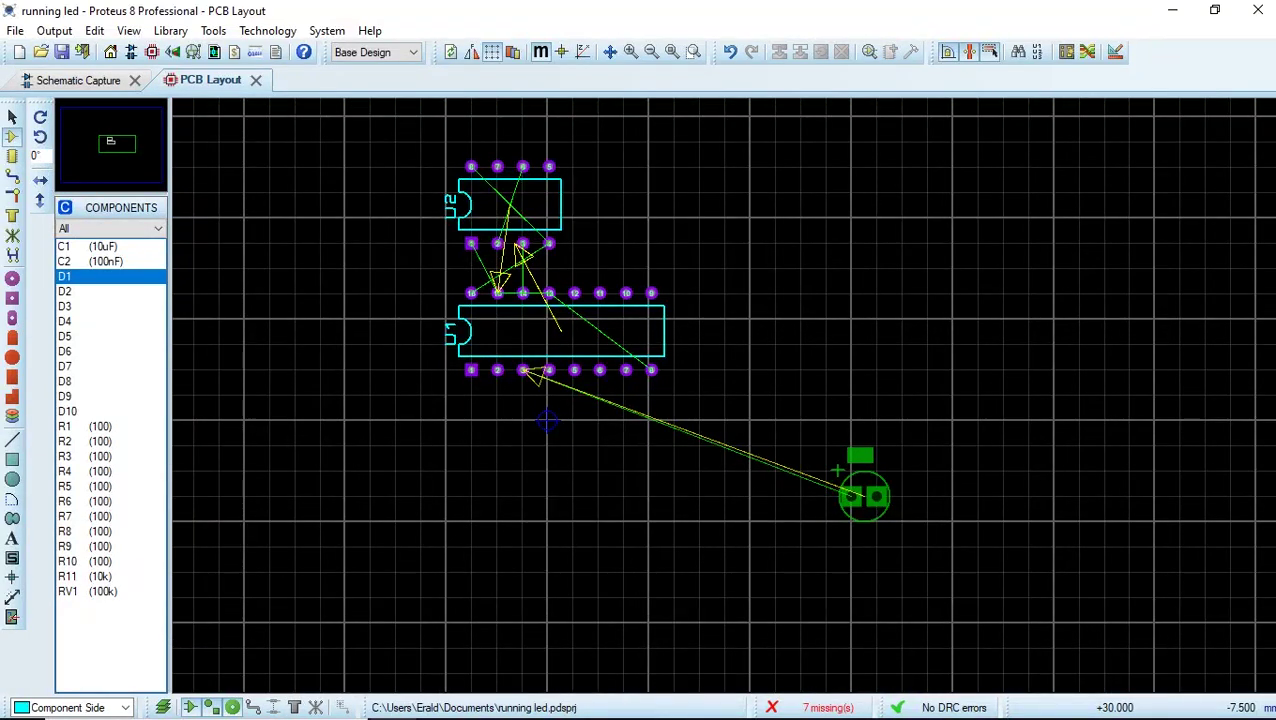
key("Escape")
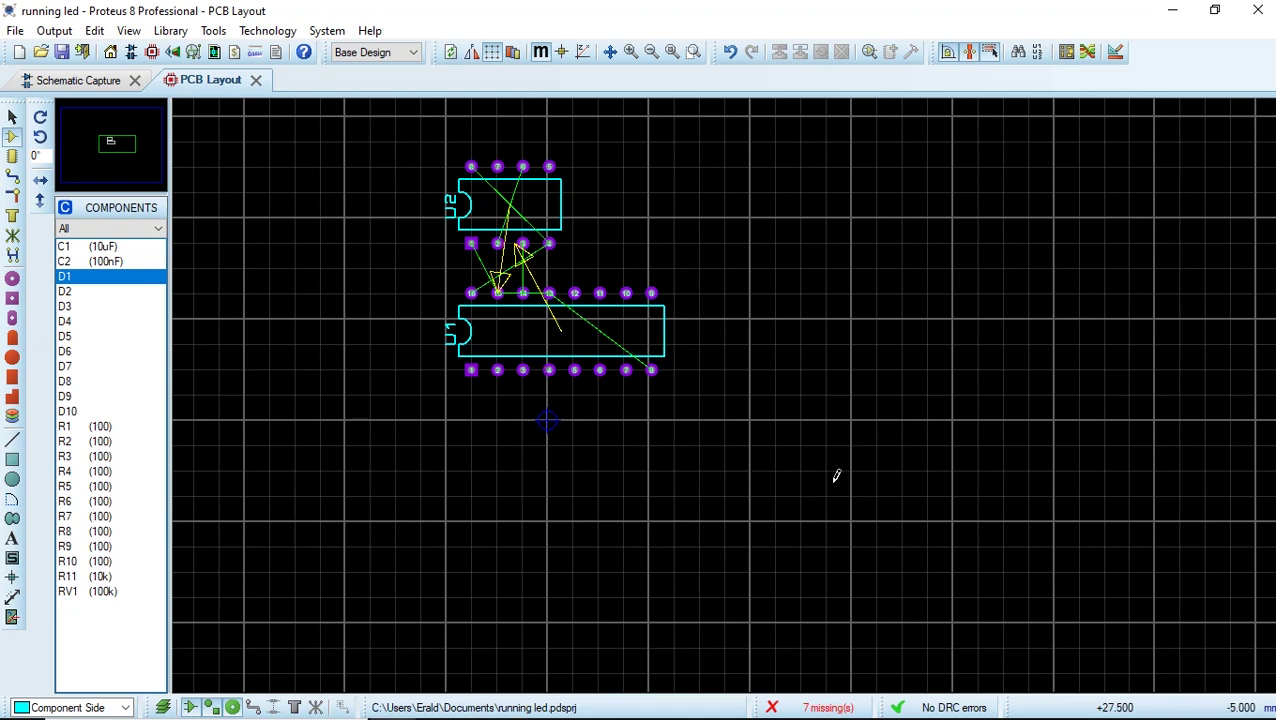
left_click(40, 137)
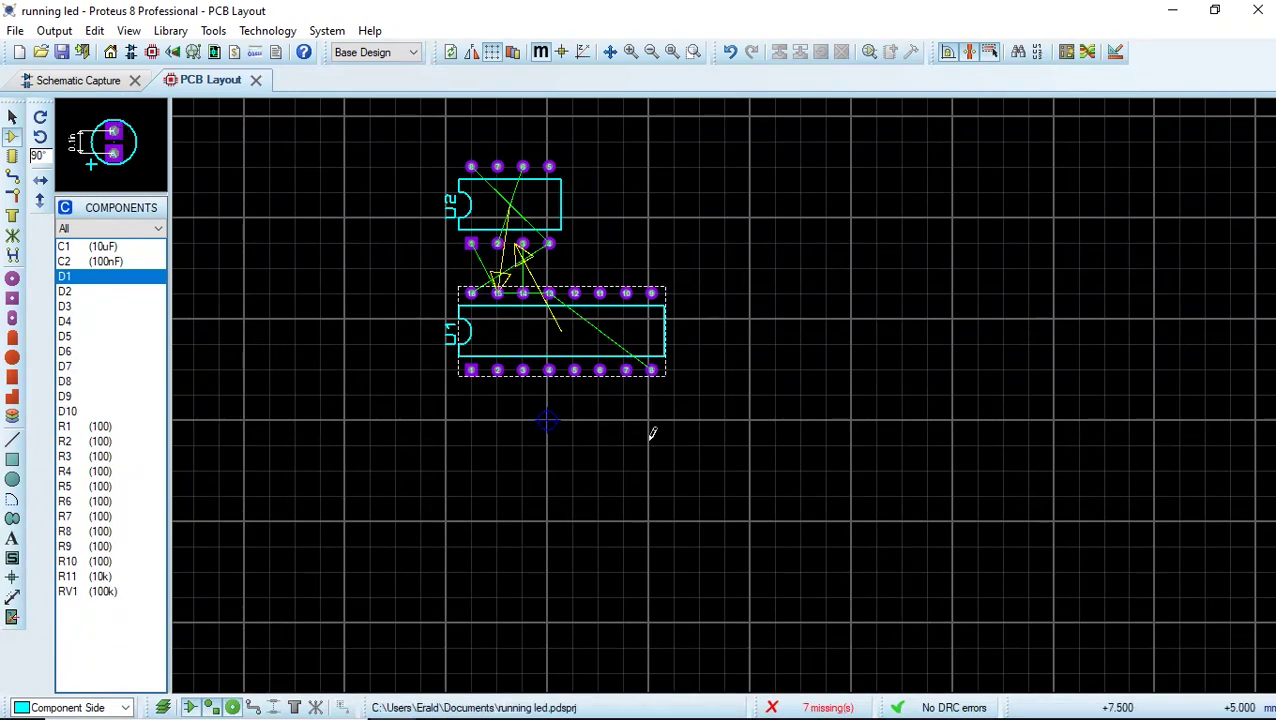
left_click(41, 117)
left_click(41, 117)
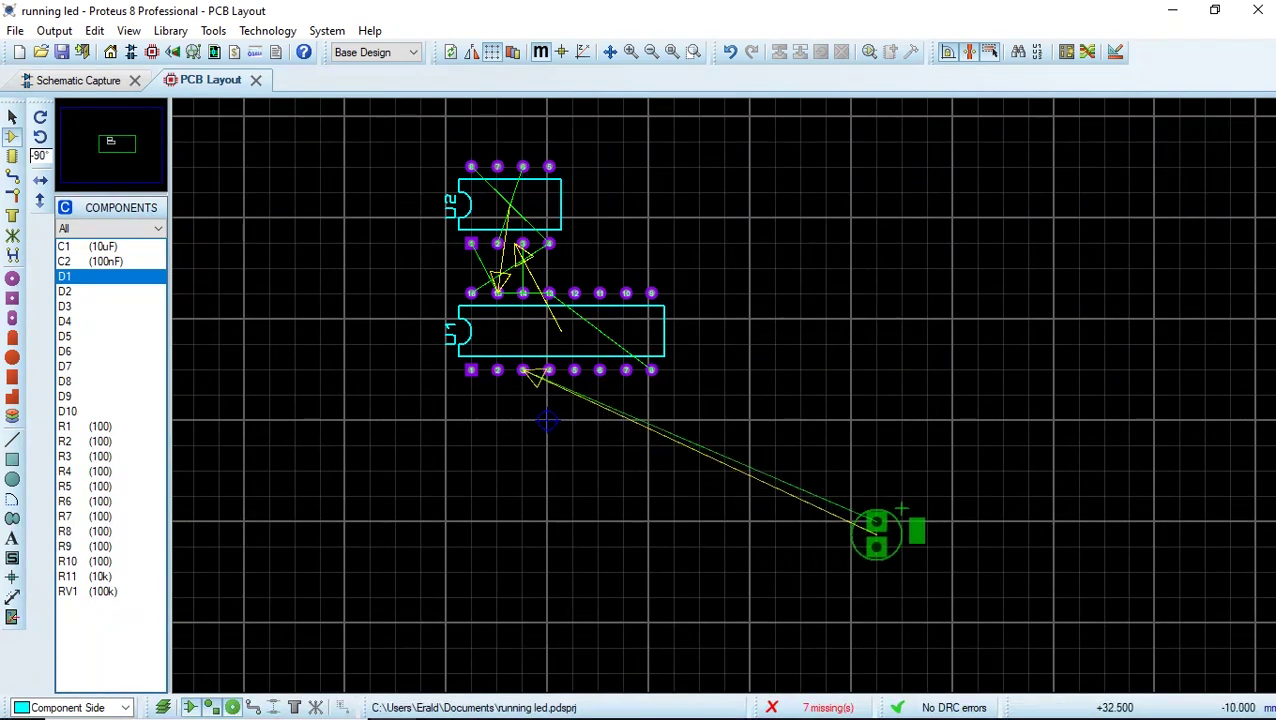
left_click(901, 509)
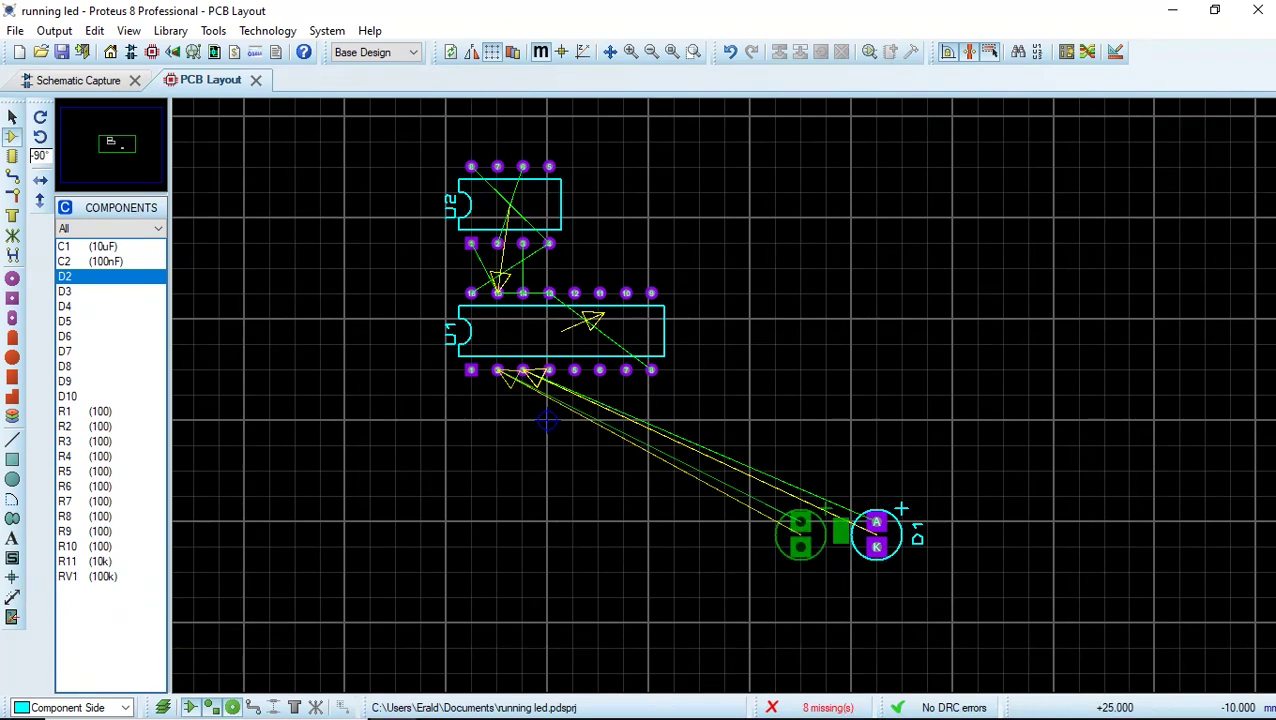
Place LEDs D2 to D10 at -90° in one horizontal row running left from D1, spaced 7.5 mm apart.
left_click(803, 503)
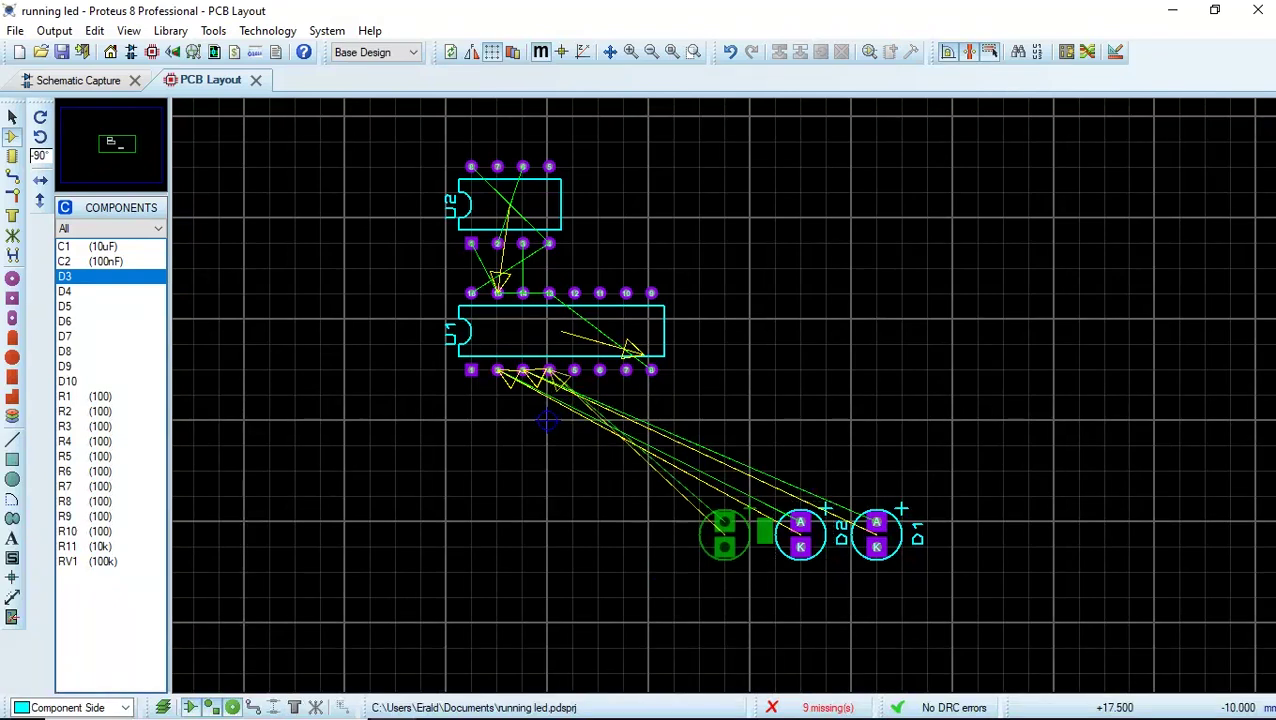
left_click(727, 503)
left_click(651, 503)
left_click(573, 534)
left_click(497, 534)
left_click(421, 534)
left_click(345, 534)
left_click(270, 533)
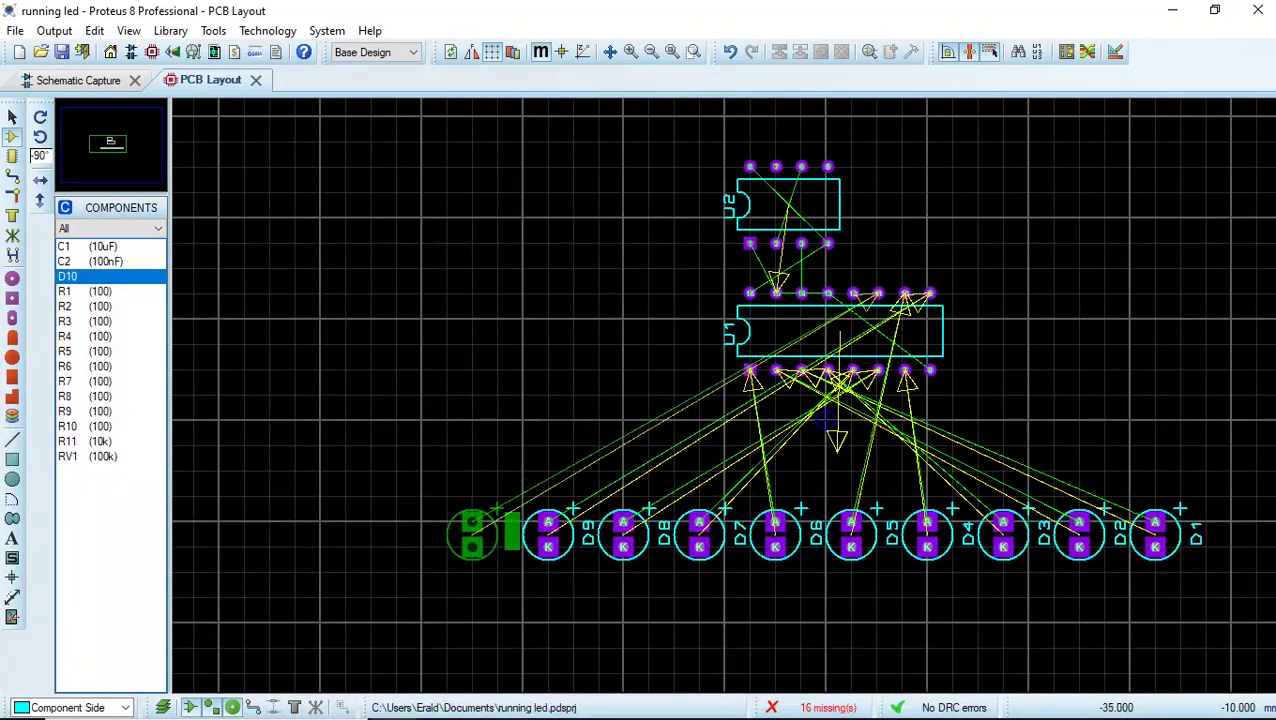
left_click(472, 534)
key("Escape")
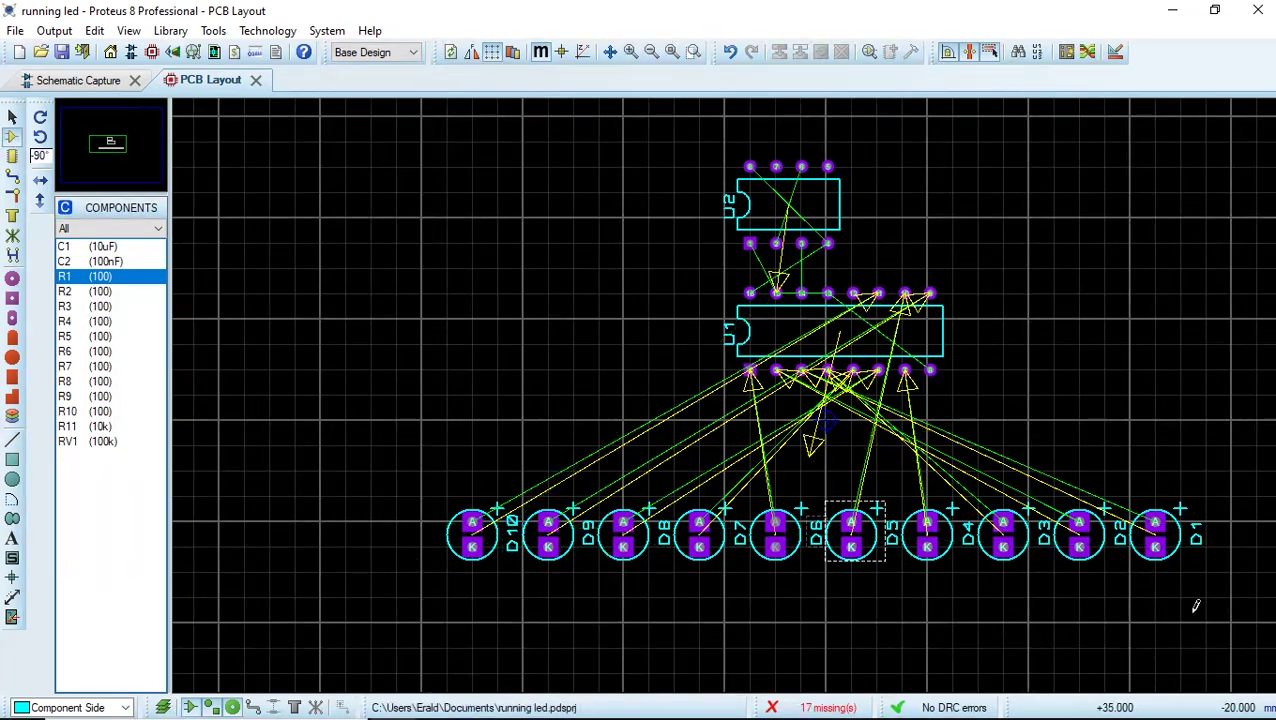
Select the whole row of LEDs D1 to D10 and move it about 5 mm down, farther from U1.
left_click_drag(1205, 648, 396, 470)
left_click_drag(570, 548, 560, 572)
left_click(781, 584)
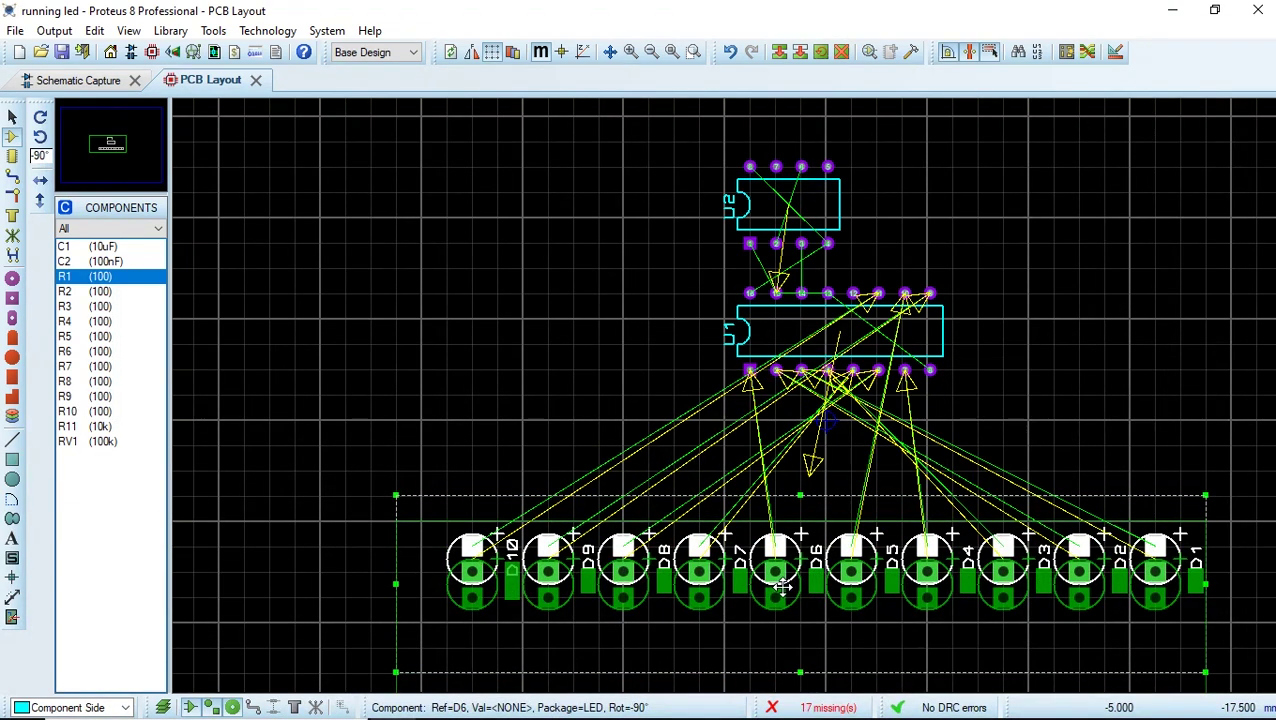
left_click_drag(782, 584, 782, 588)
left_click_drag(1010, 456, 958, 114)
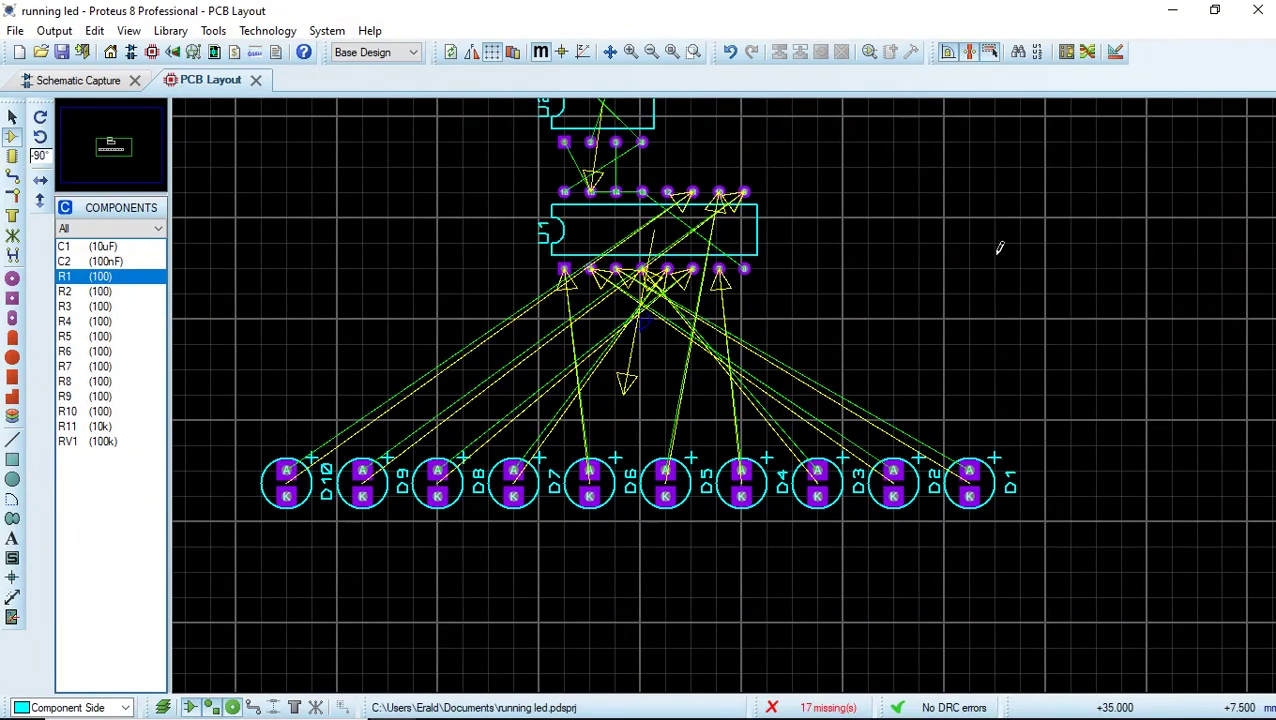
Check the LED resistors in the schematic and place R1 vertically beneath LED D1, with its first pad at about X 32.5, Y -20 mm.
left_click(80, 80)
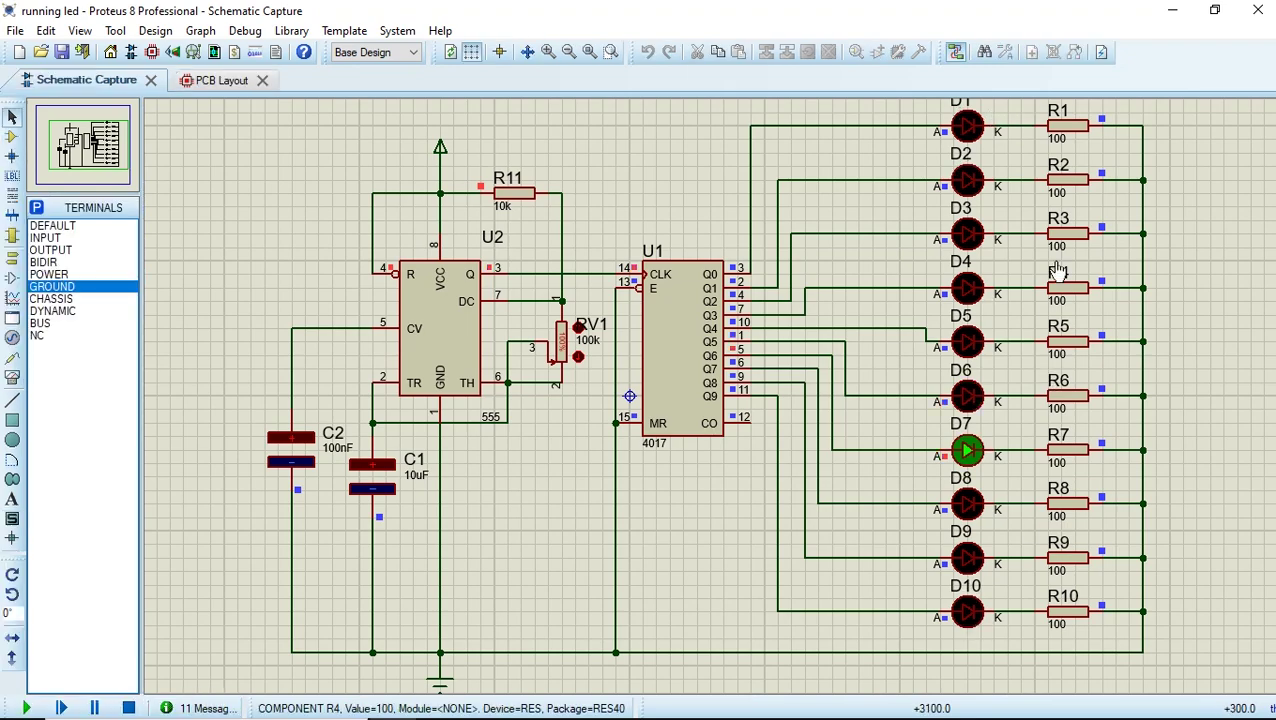
left_click(213, 80)
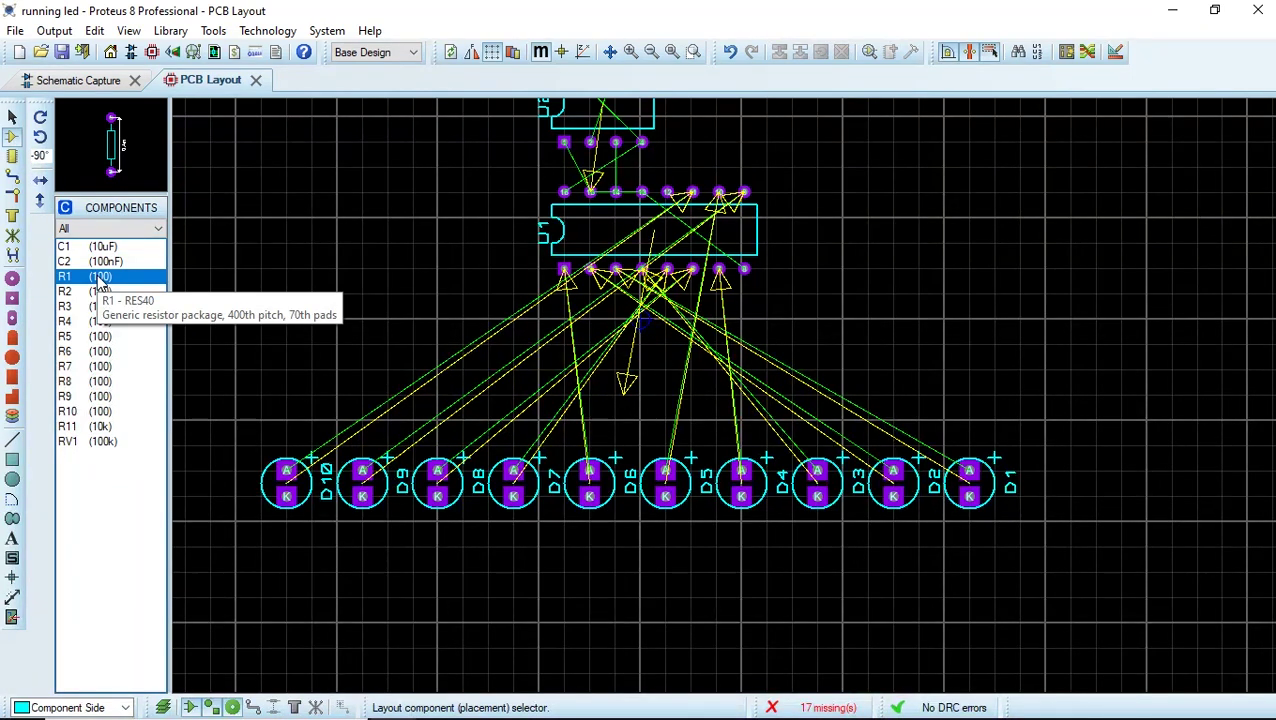
left_click(977, 587)
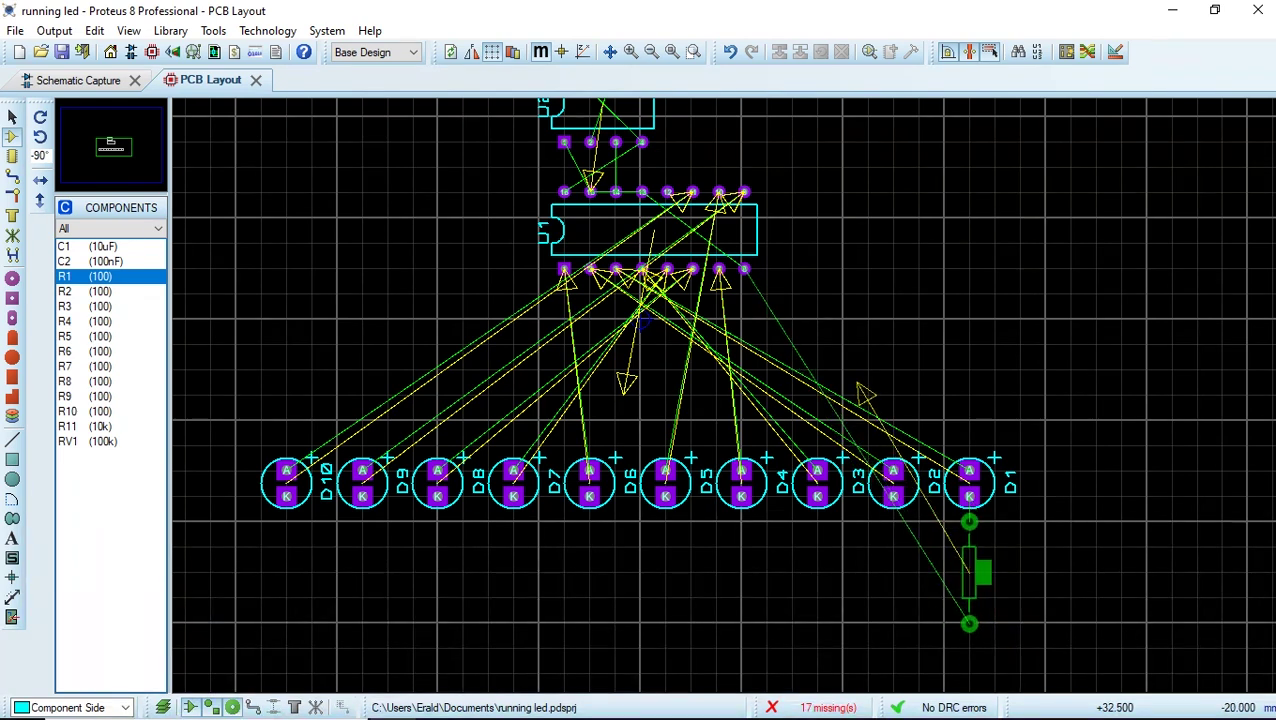
left_click(977, 520)
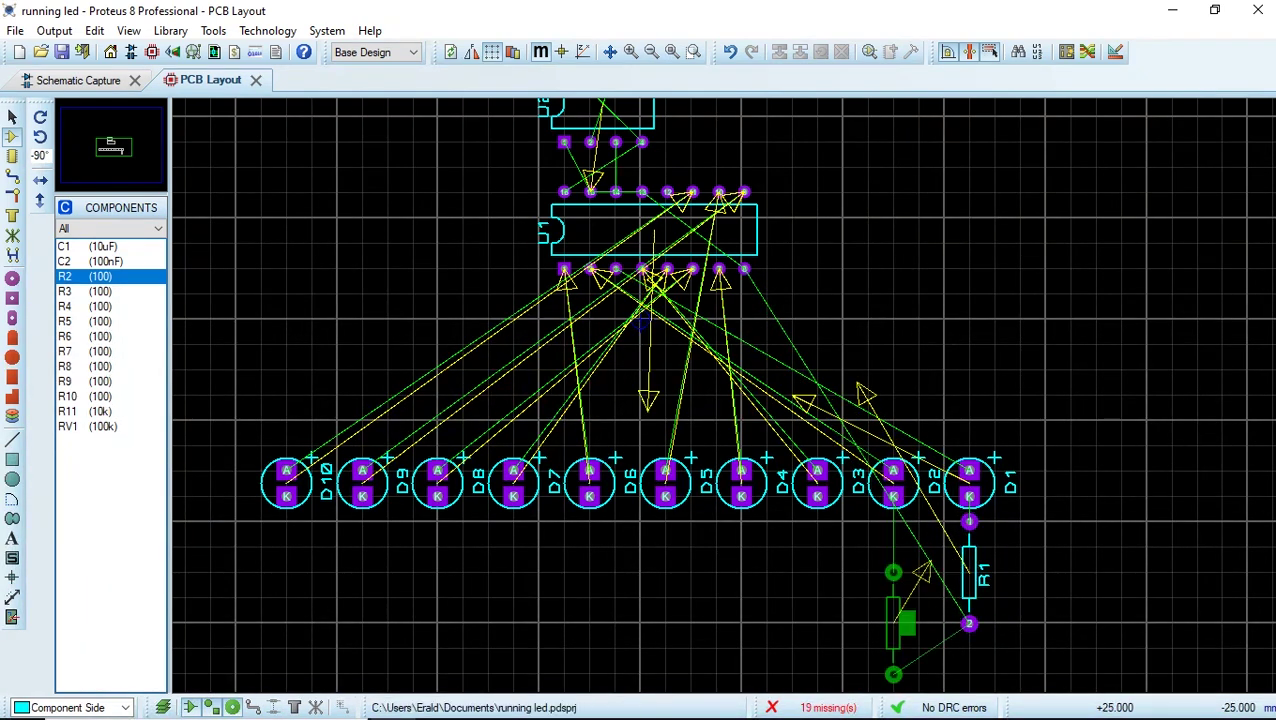
Place resistors R2 to R10 vertically, each directly beneath its matching LED D2 to D10 and level with R1.
left_click(893, 521)
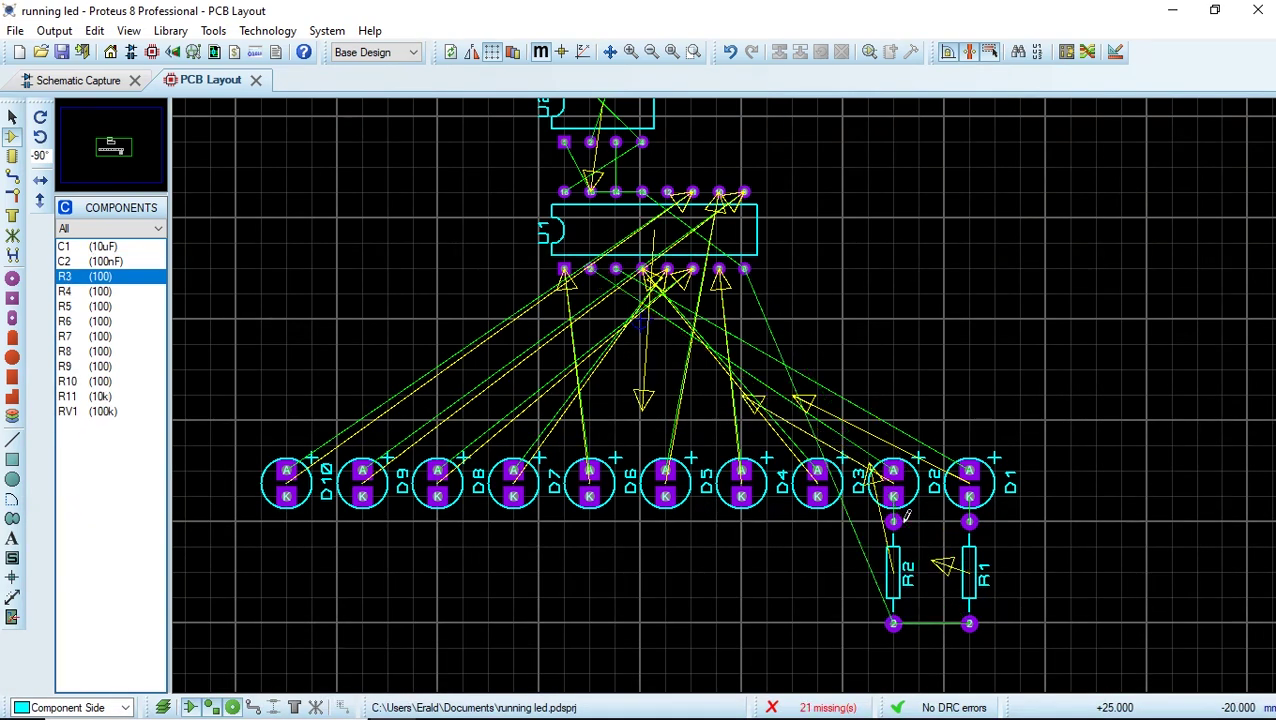
left_click(817, 521)
left_click(741, 521)
left_click(665, 521)
left_click(589, 521)
left_click(513, 521)
left_click(437, 521)
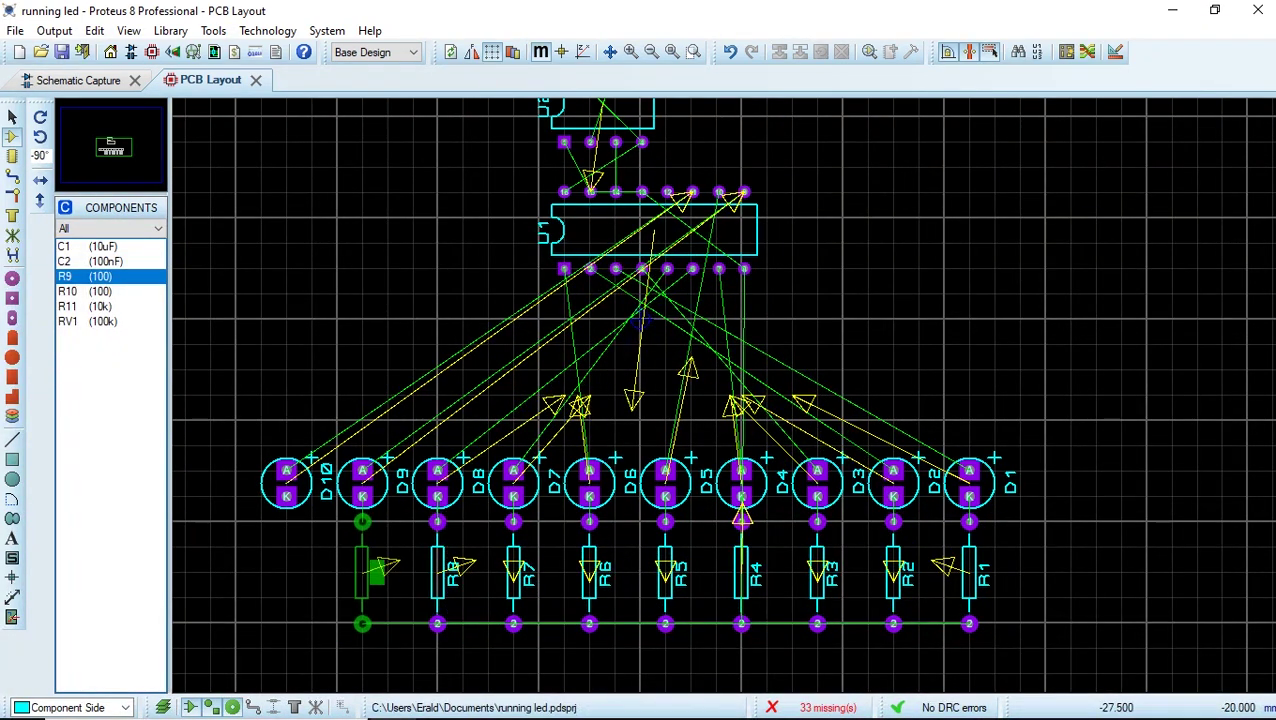
left_click(362, 521)
left_click(286, 521)
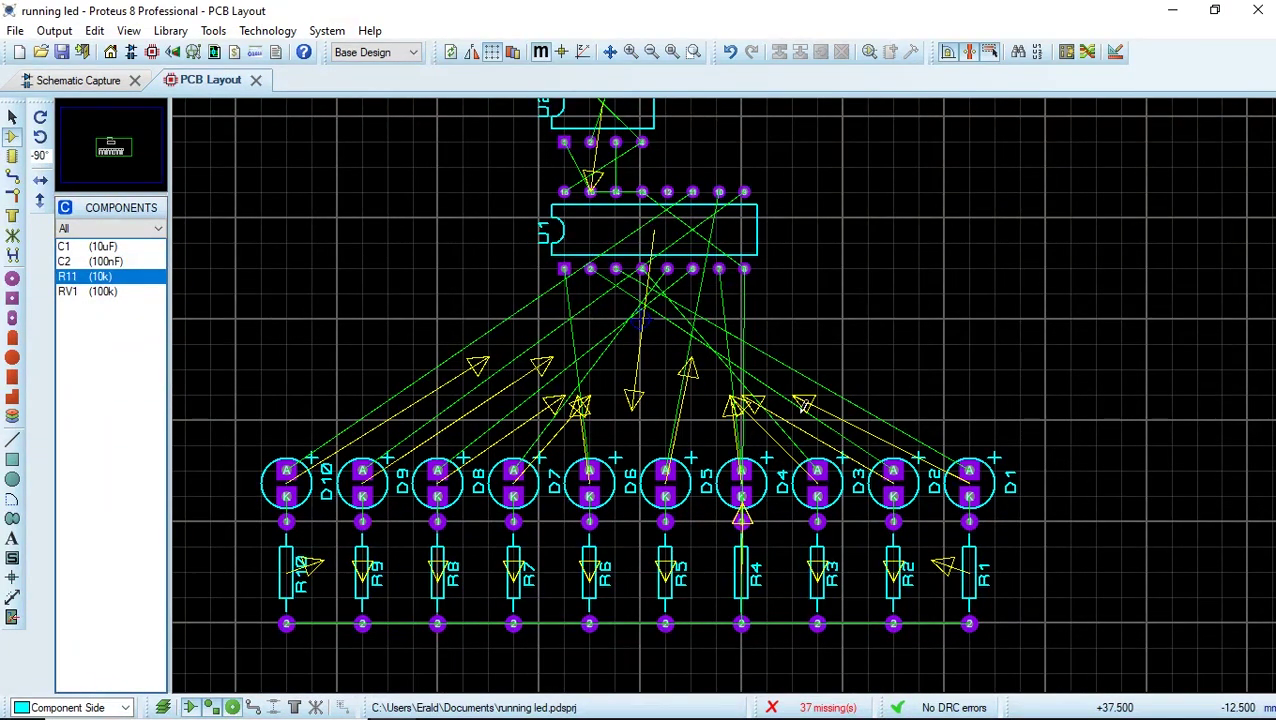
left_click(113, 248)
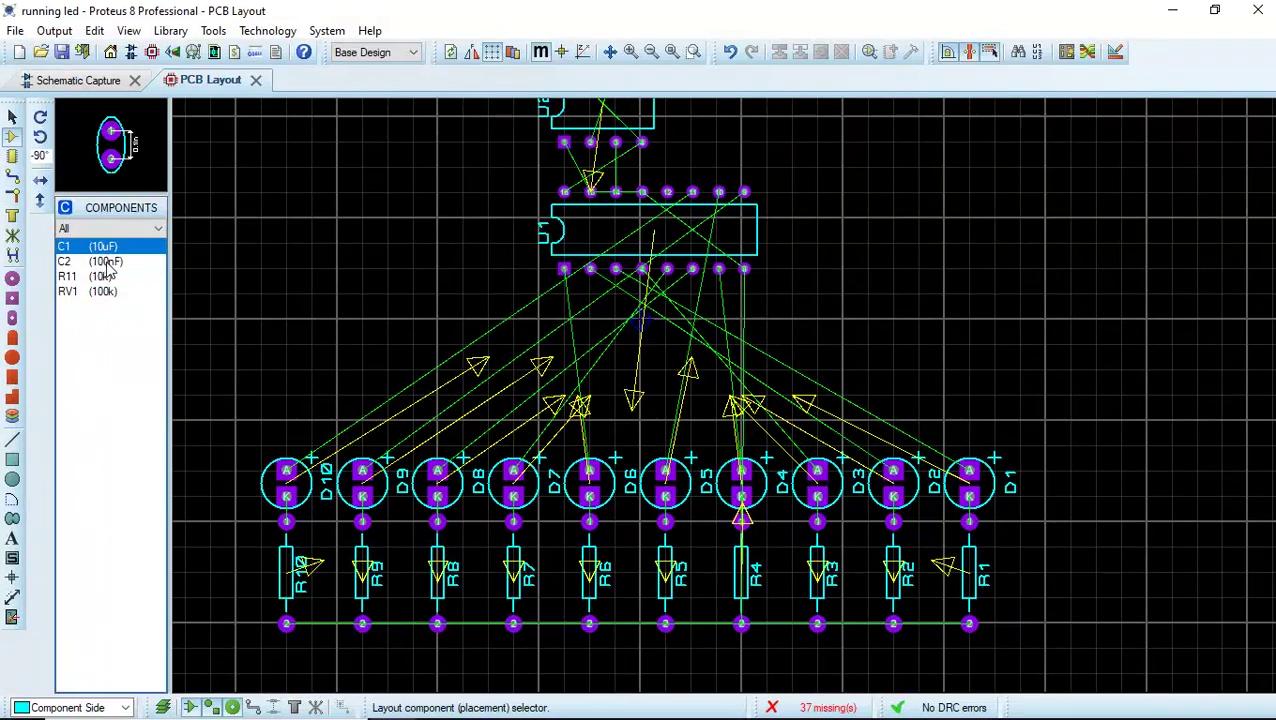
left_click(108, 261)
left_click(110, 279)
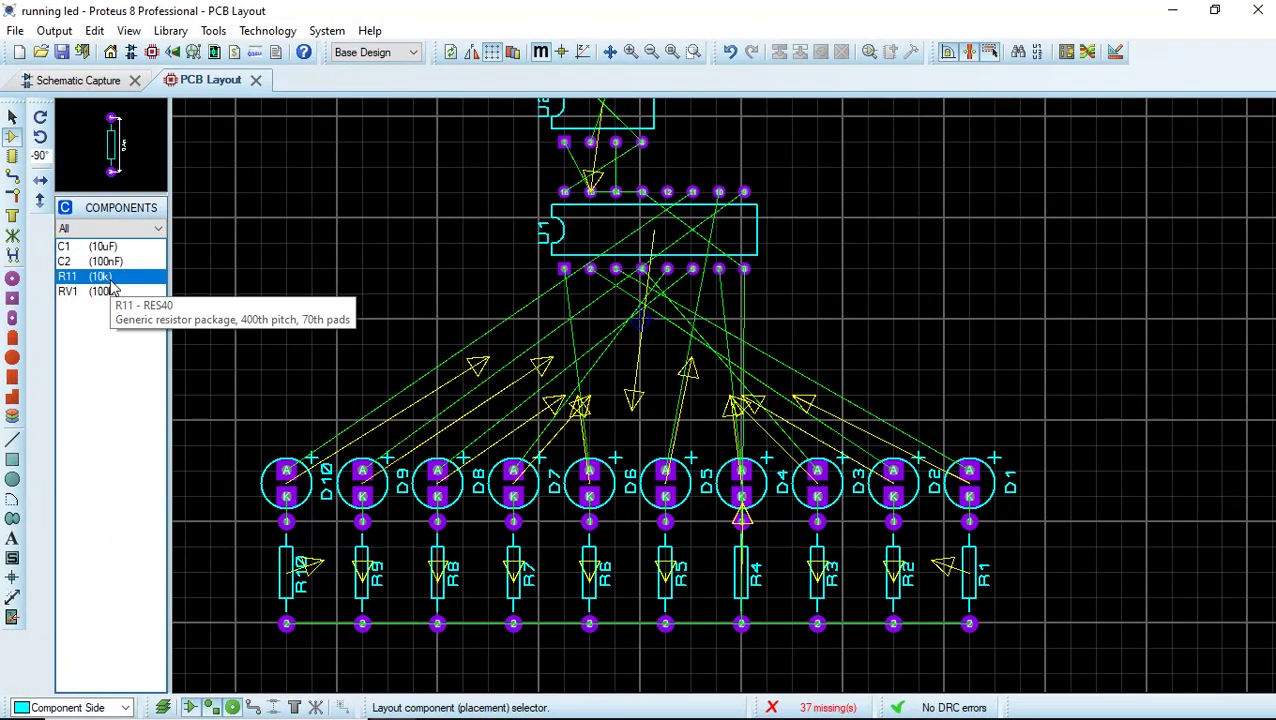
left_click(111, 290)
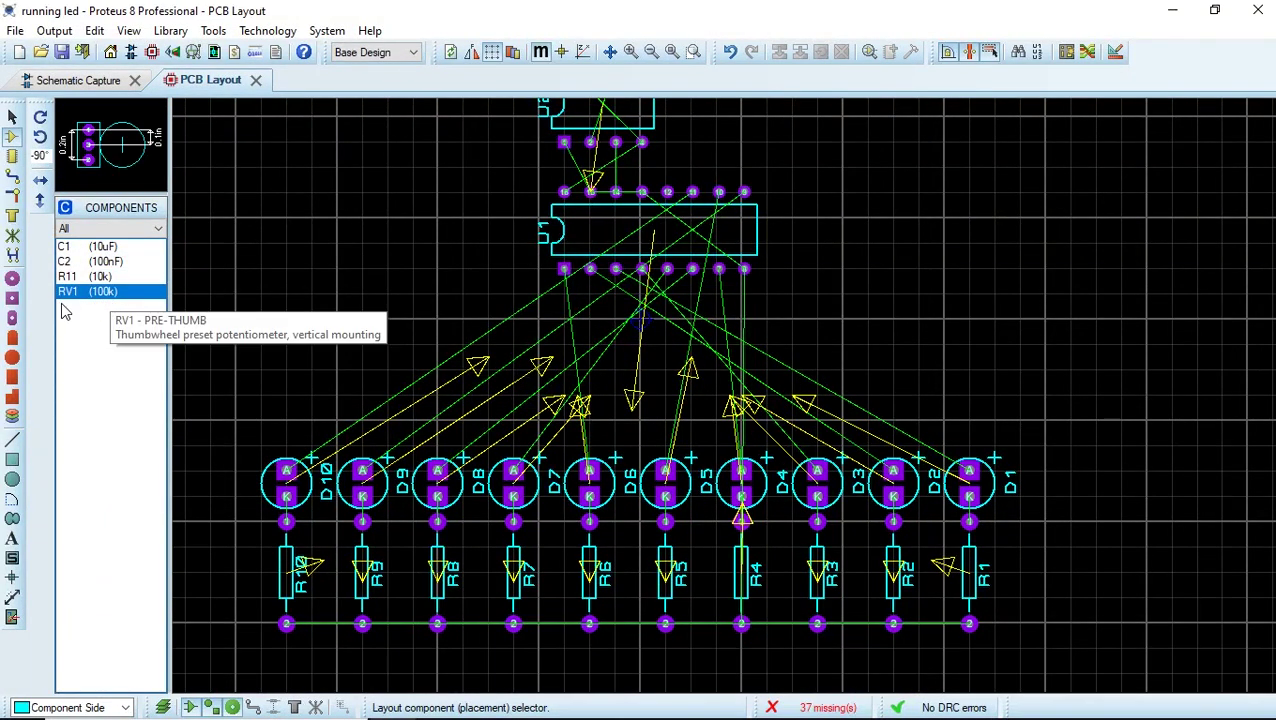
Place C1 and C2 horizontally above and to the right of U2, with first pads at about X 5, Y 32.5 mm and X 2.5, Y 27.5 mm.
scroll(786, 137, "down", 1)
scroll(723, 193, "up", 1)
scroll(711, 387, "up", 2)
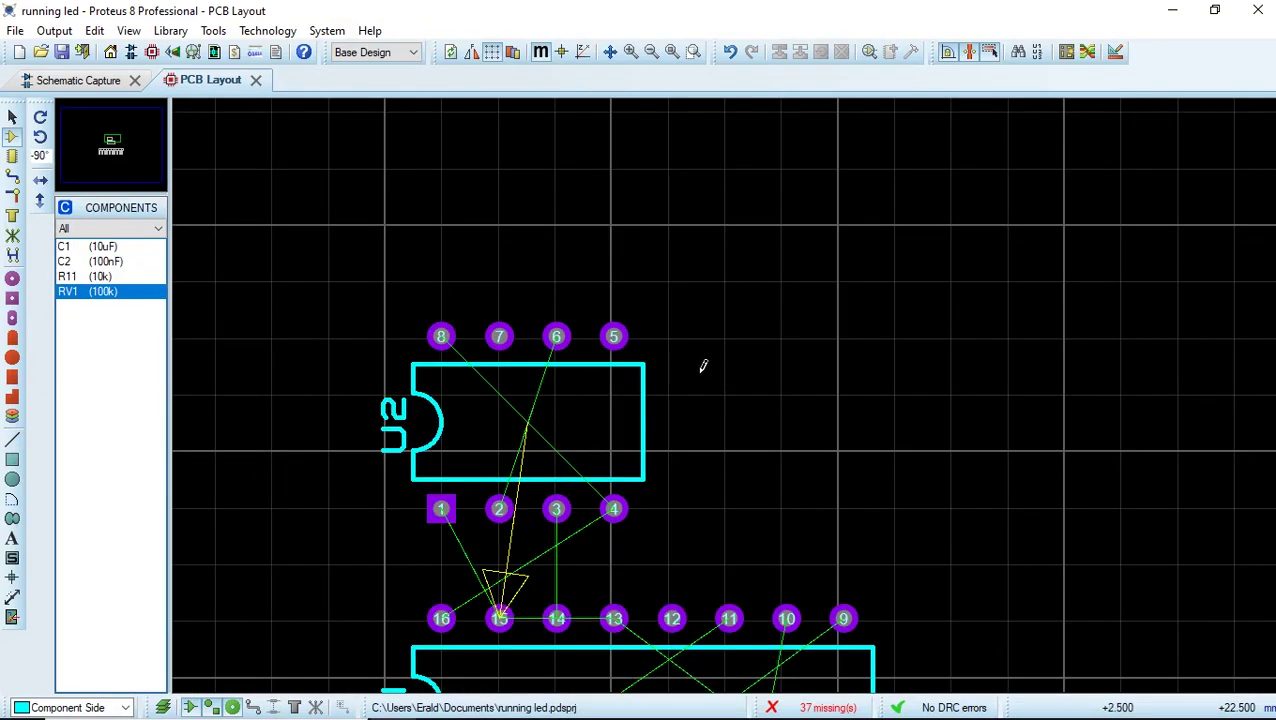
left_click(100, 246)
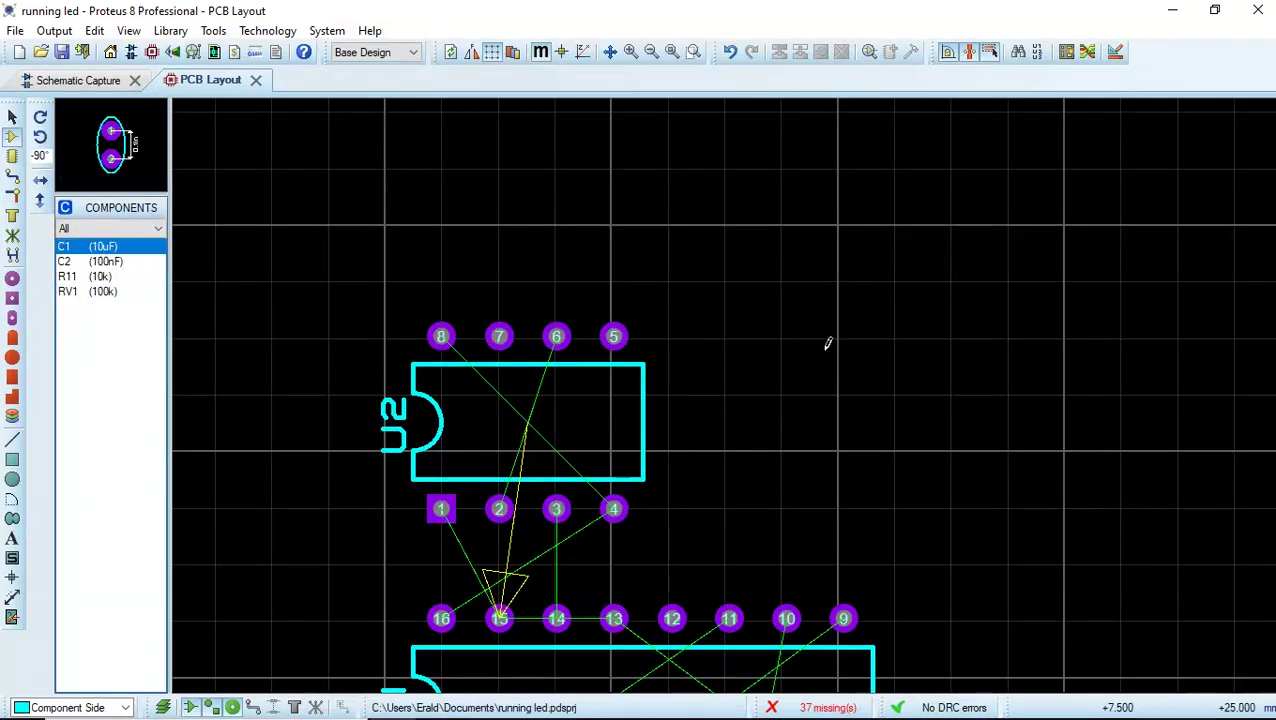
left_click(100, 246)
left_click(866, 270)
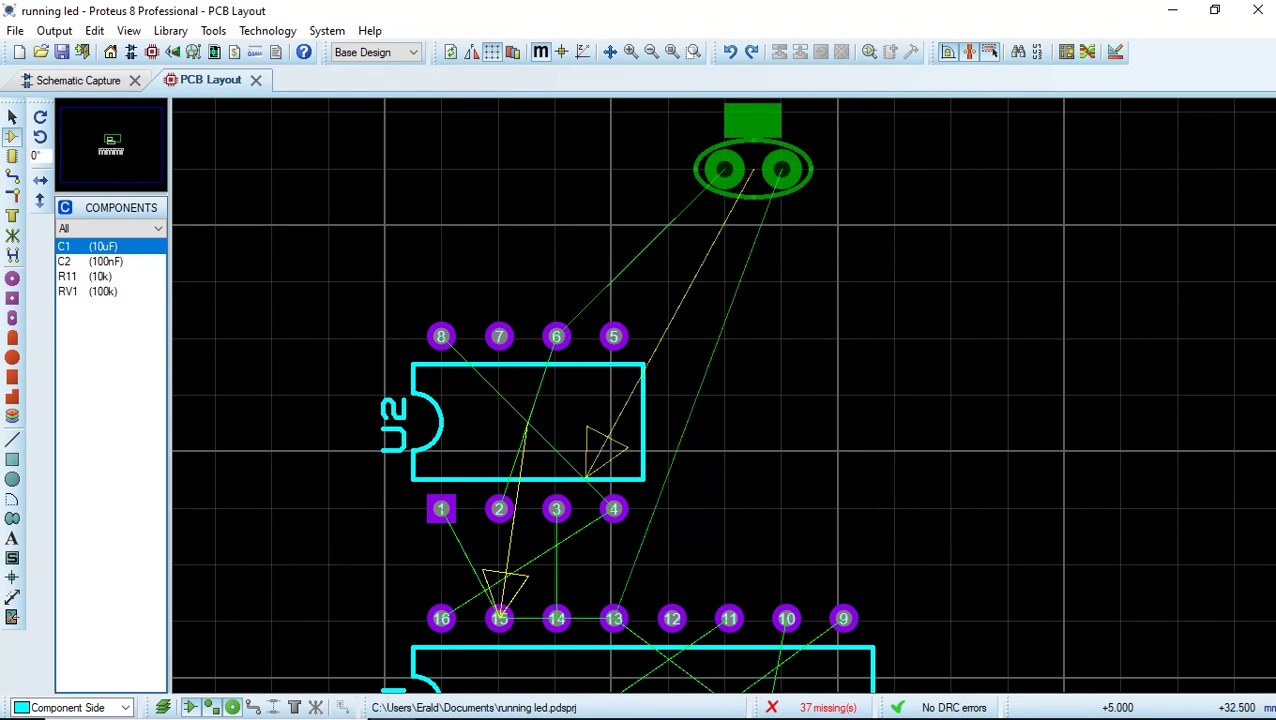
left_click(753, 170)
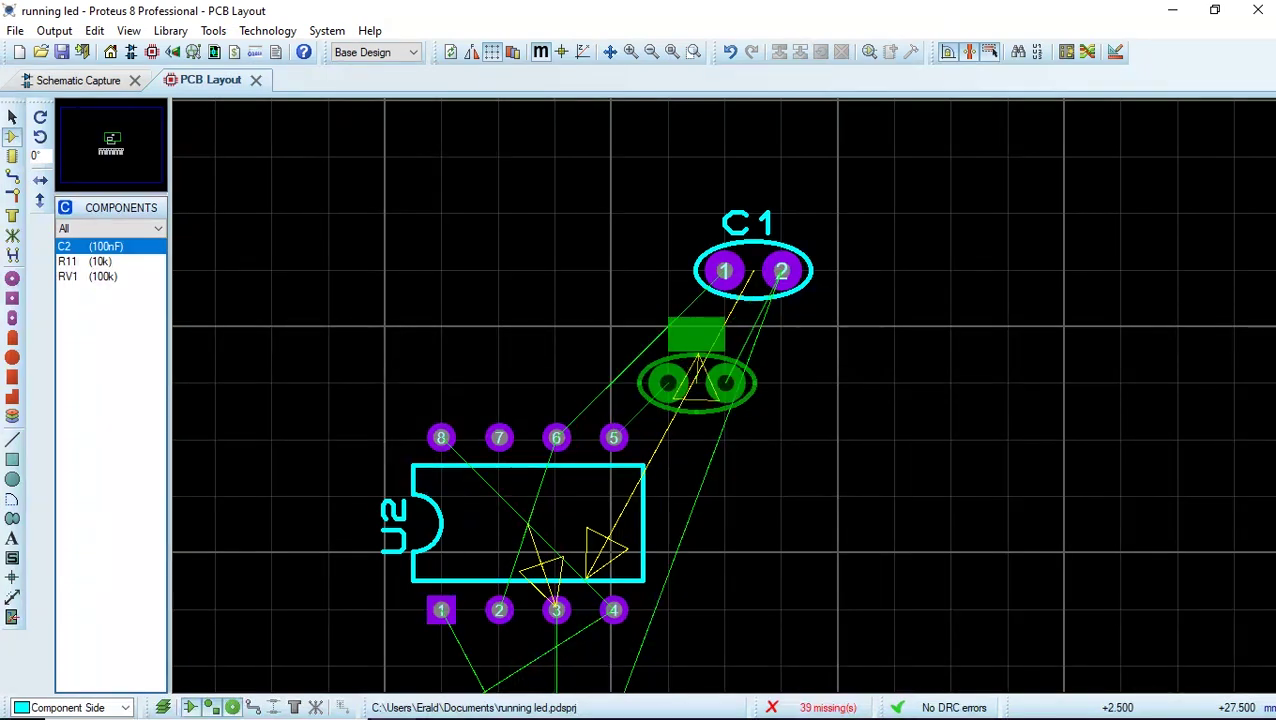
left_click(668, 383)
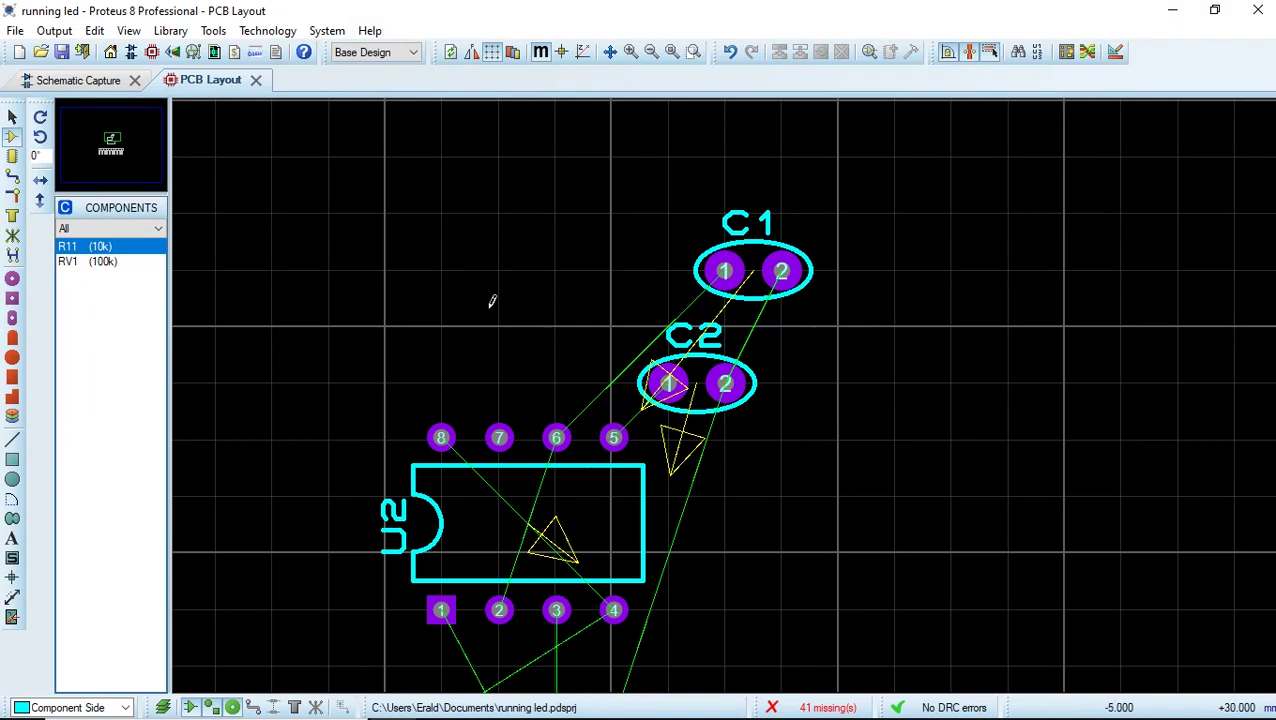
Move C2 level with U2's pin 5 and C1 directly above it, with their first pads at about X 5, Y 25 and Y 30 mm.
left_click(12, 117)
left_click(755, 407)
left_click_drag(766, 399, 822, 456)
left_click_drag(753, 390, 695, 390)
left_click_drag(695, 440, 752, 440)
left_click_drag(785, 275, 785, 332)
left_click(900, 370)
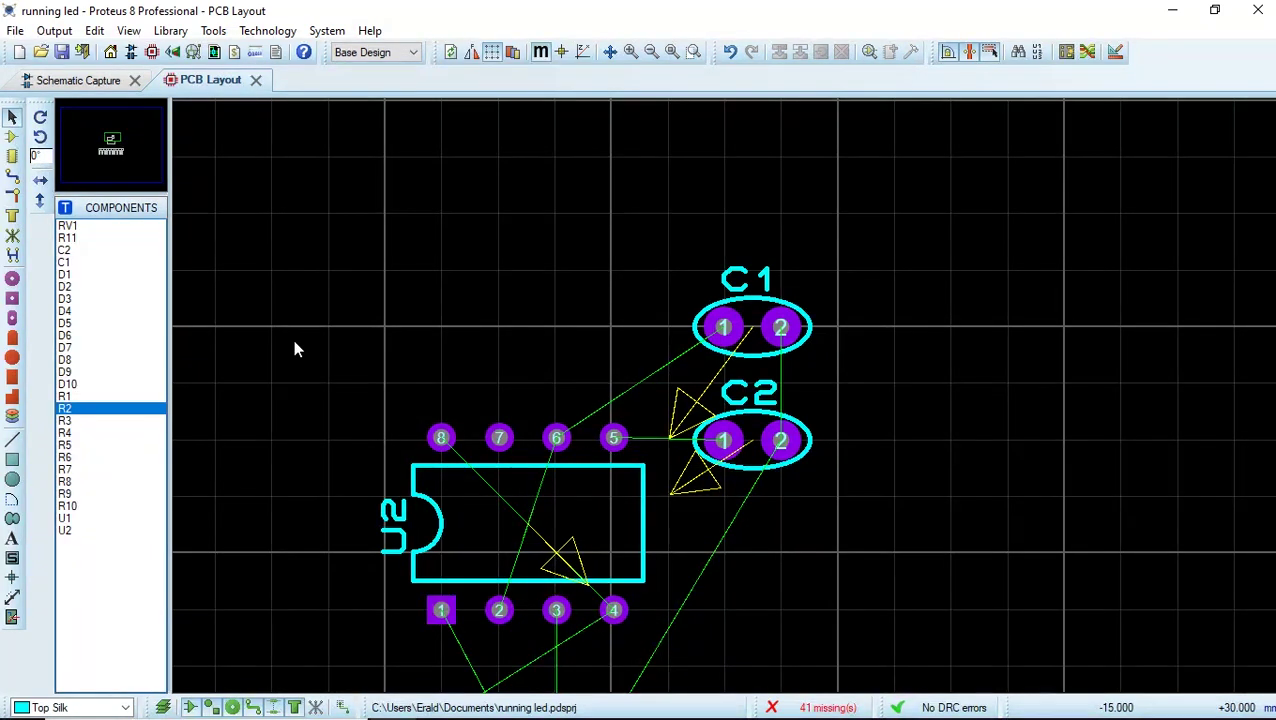
Place the potentiometer RV1 at 0° above U2, level with C1 and with its pad 1 directly above U2's pin 8.
left_click(12, 136)
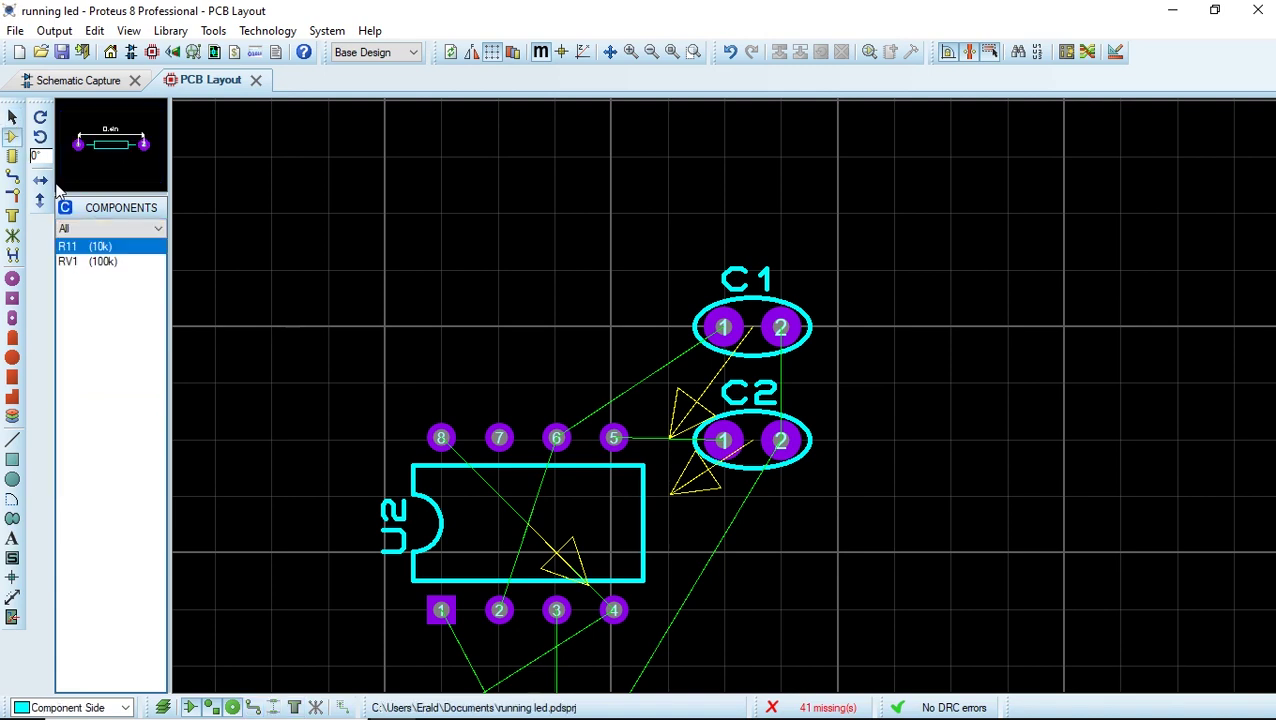
left_click(93, 262)
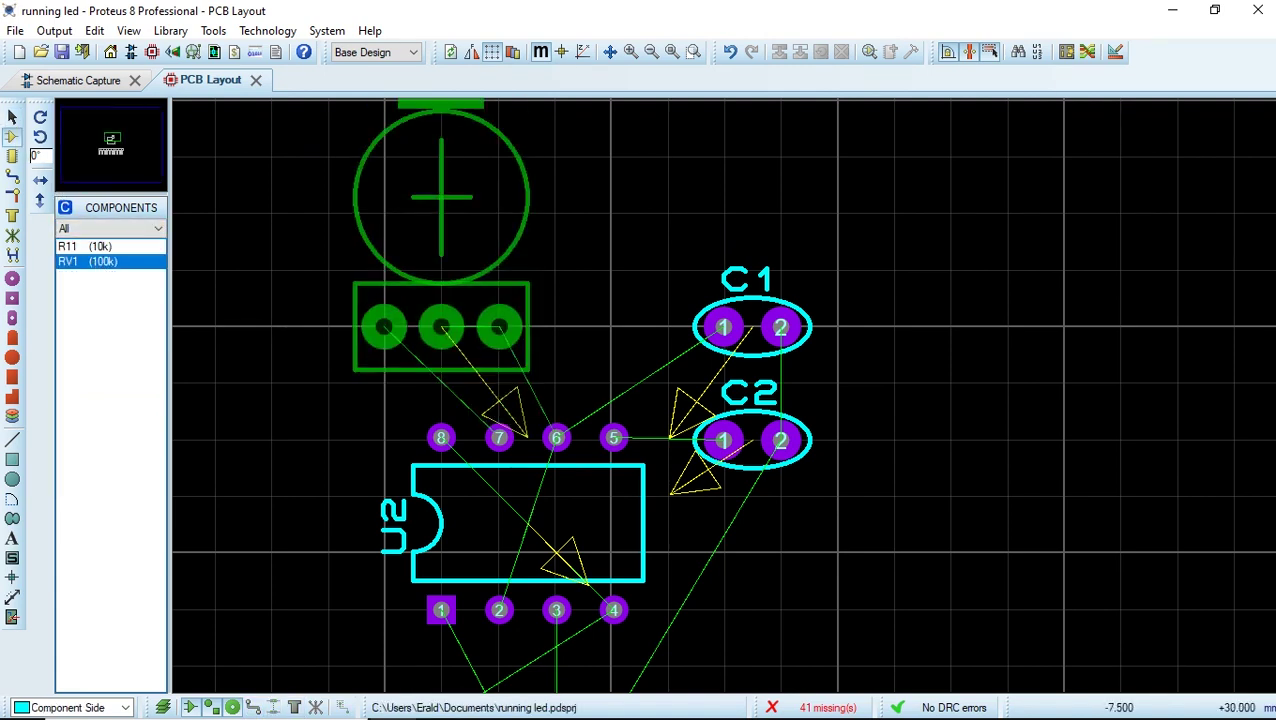
left_click(498, 327)
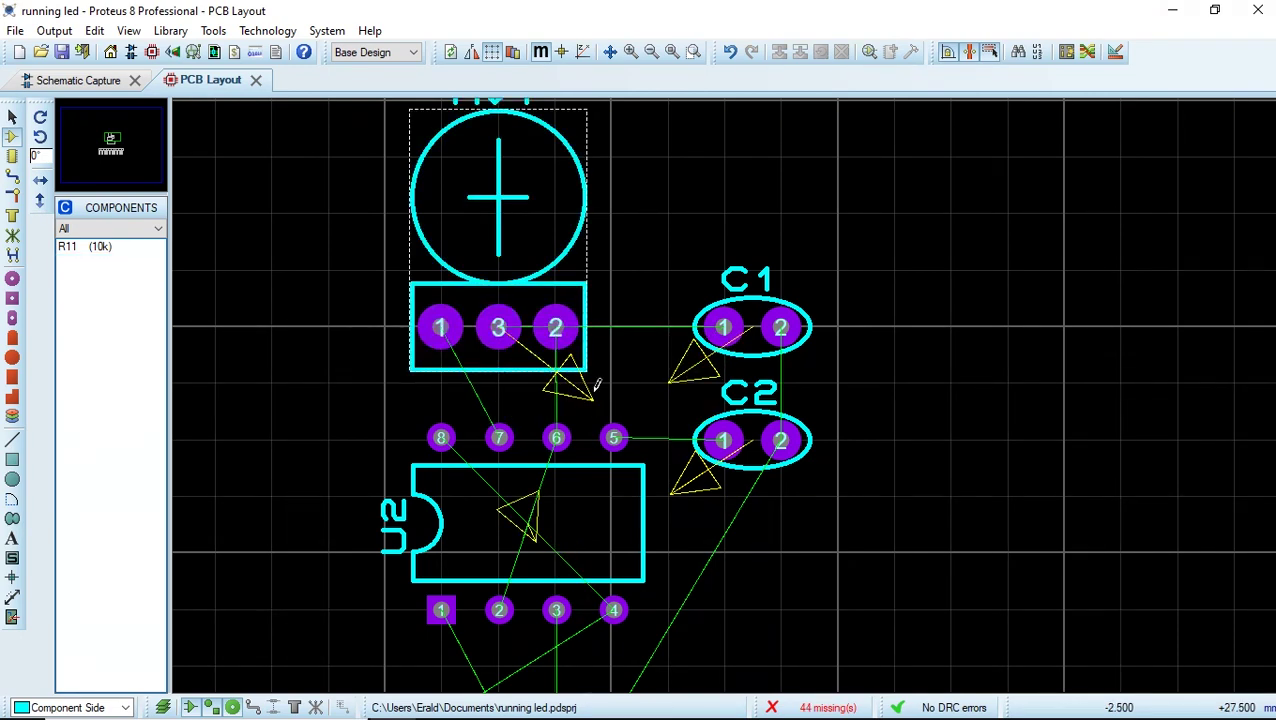
Place resistor R11 vertically at 90° beside U2's notched end, with its pad 1 at about X -15, Y 17.5 mm.
left_click(85, 250)
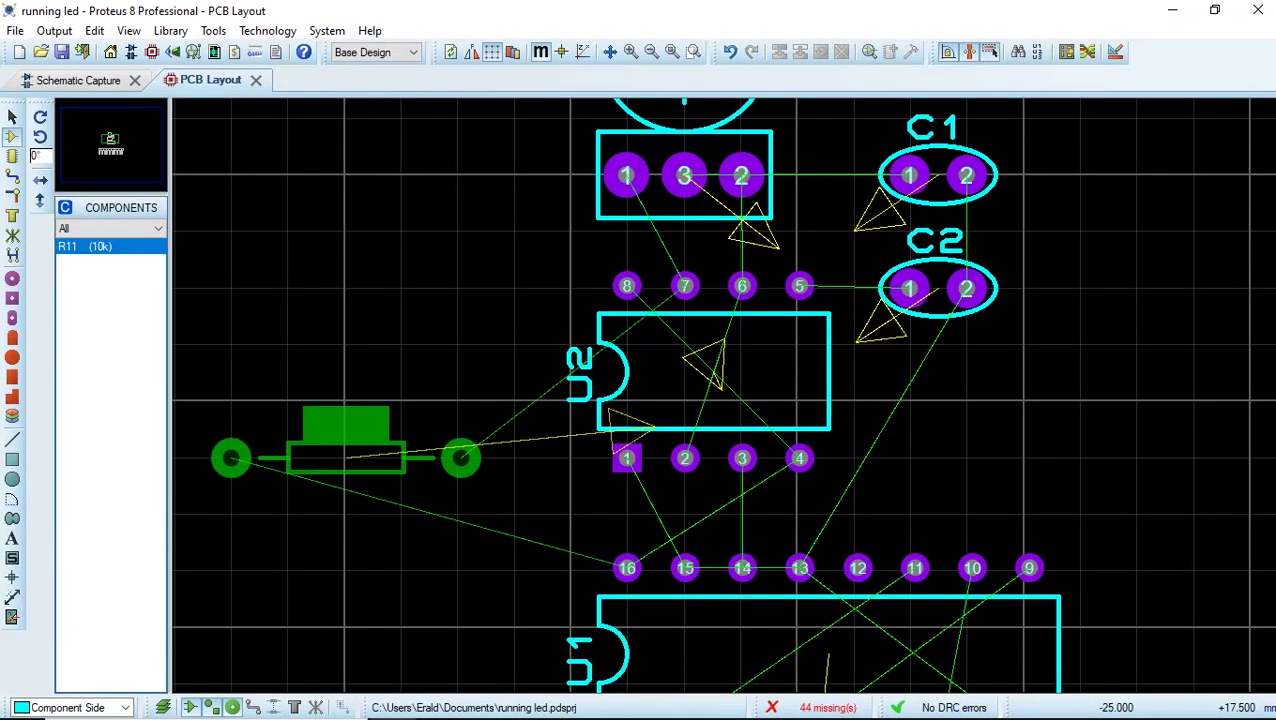
left_click(40, 120)
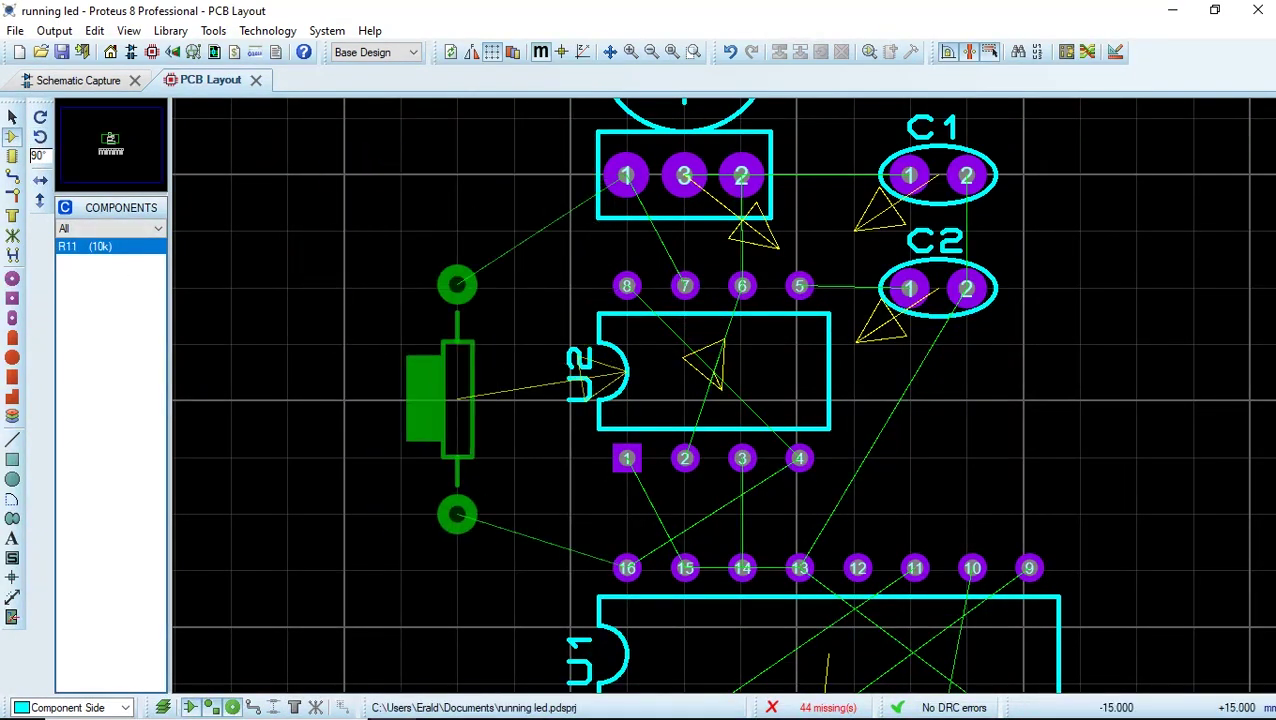
left_click(457, 343)
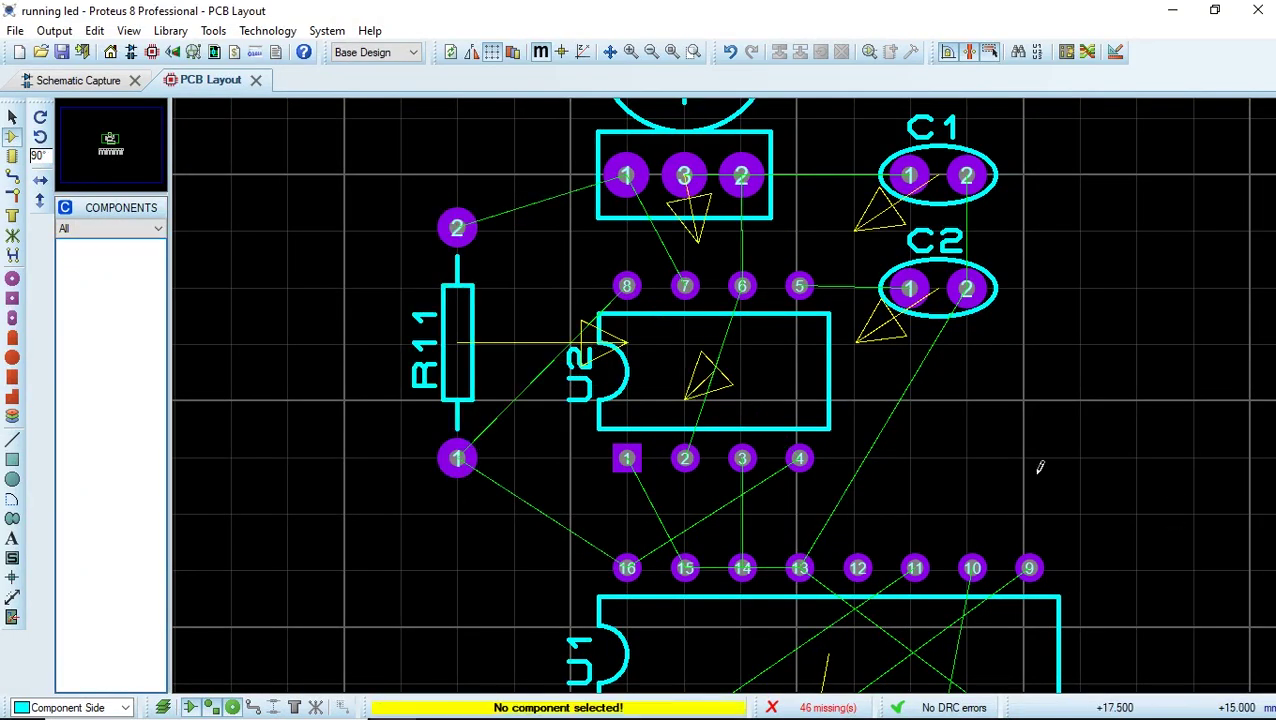
Review the complete component placement and preview the board in the 3D Visualizer, then return to the PCB layout.
scroll(1040, 464, "down", 3)
scroll(925, 635, "up", 3)
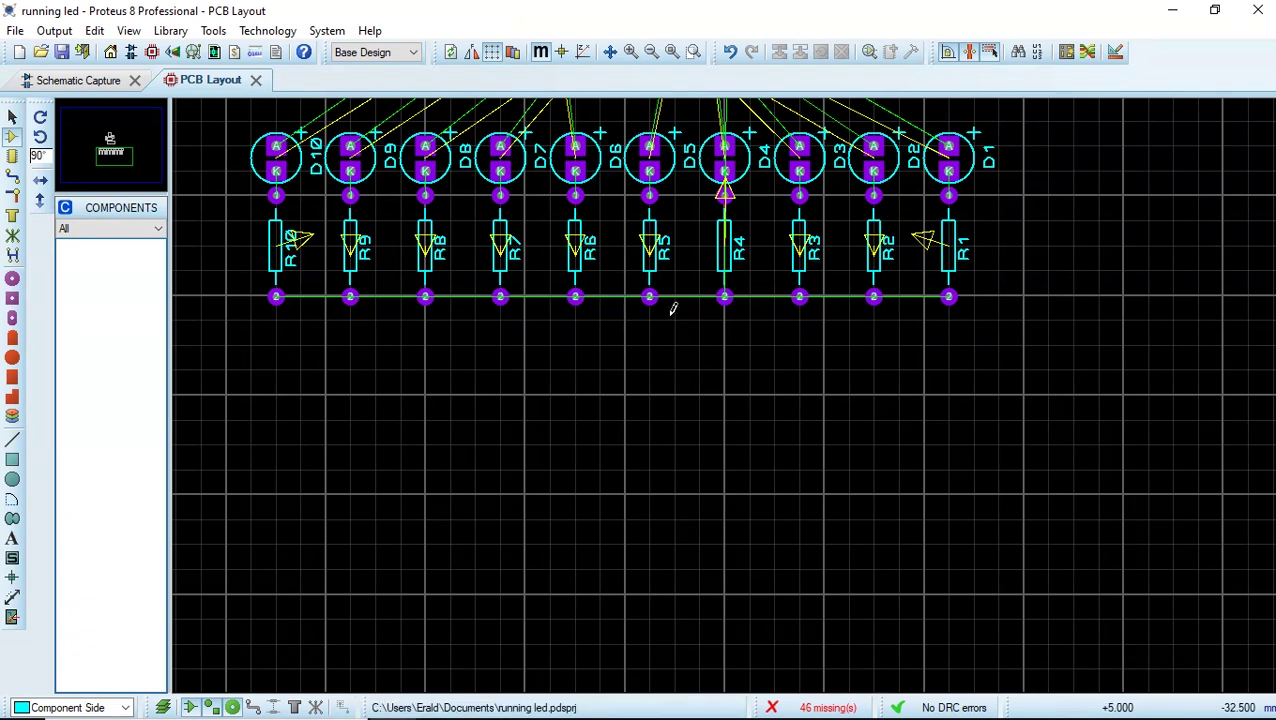
left_click_drag(1073, 172, 986, 104)
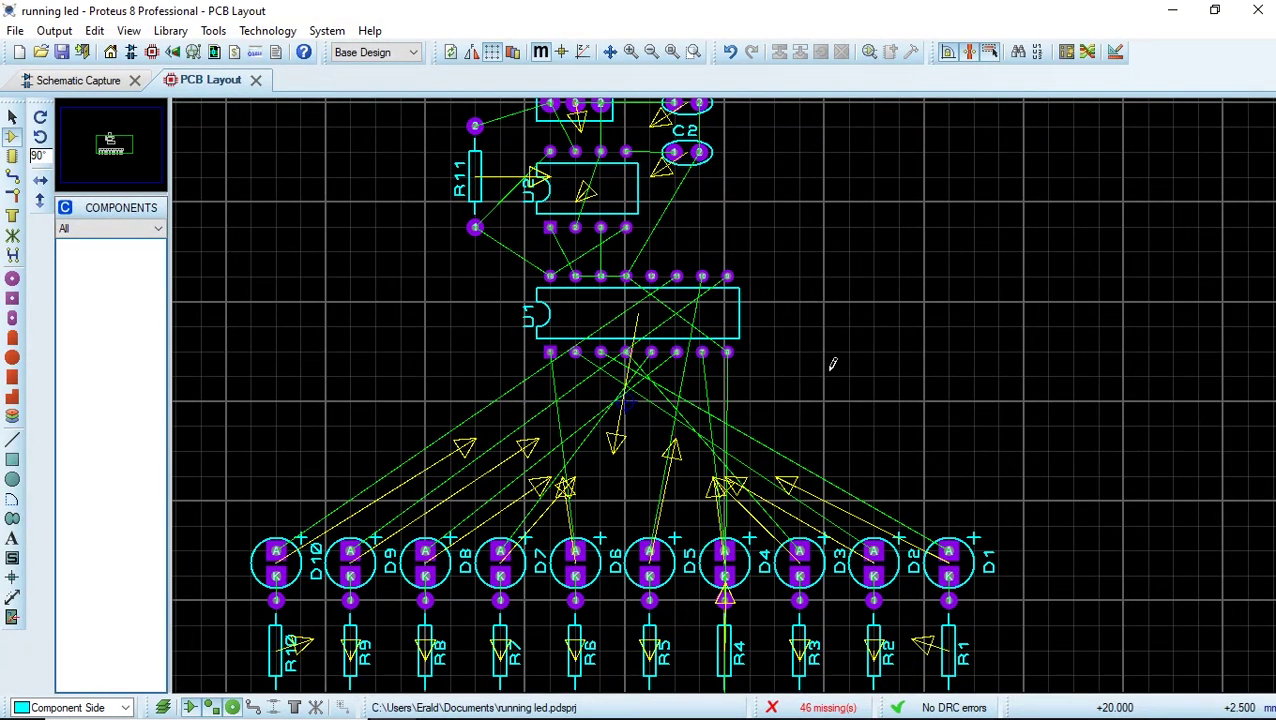
scroll(795, 375, "down", 1)
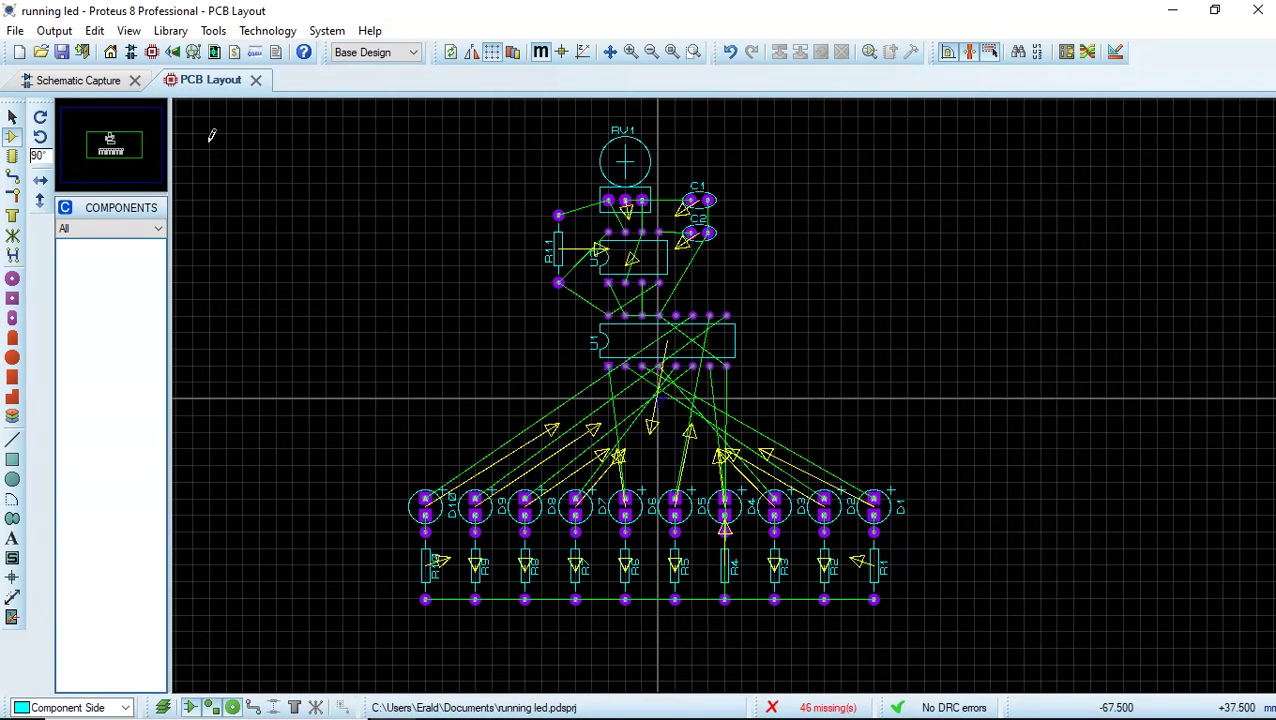
left_click(176, 55)
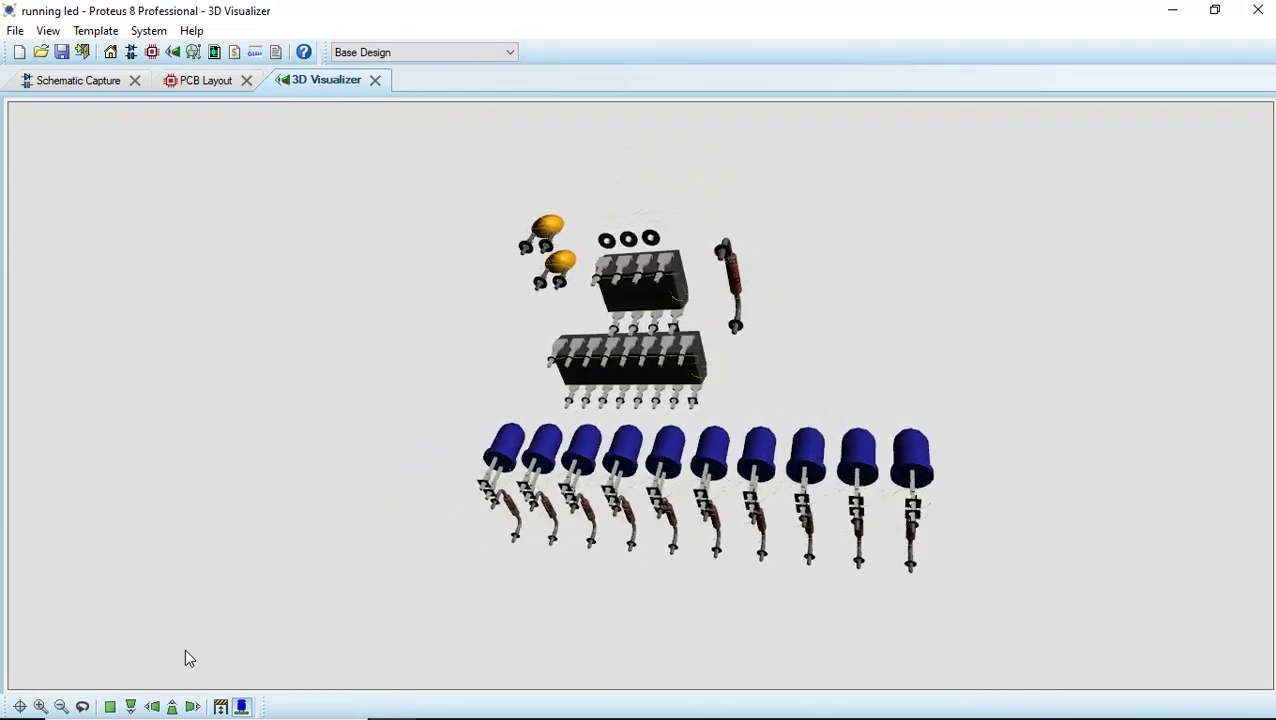
left_click(188, 82)
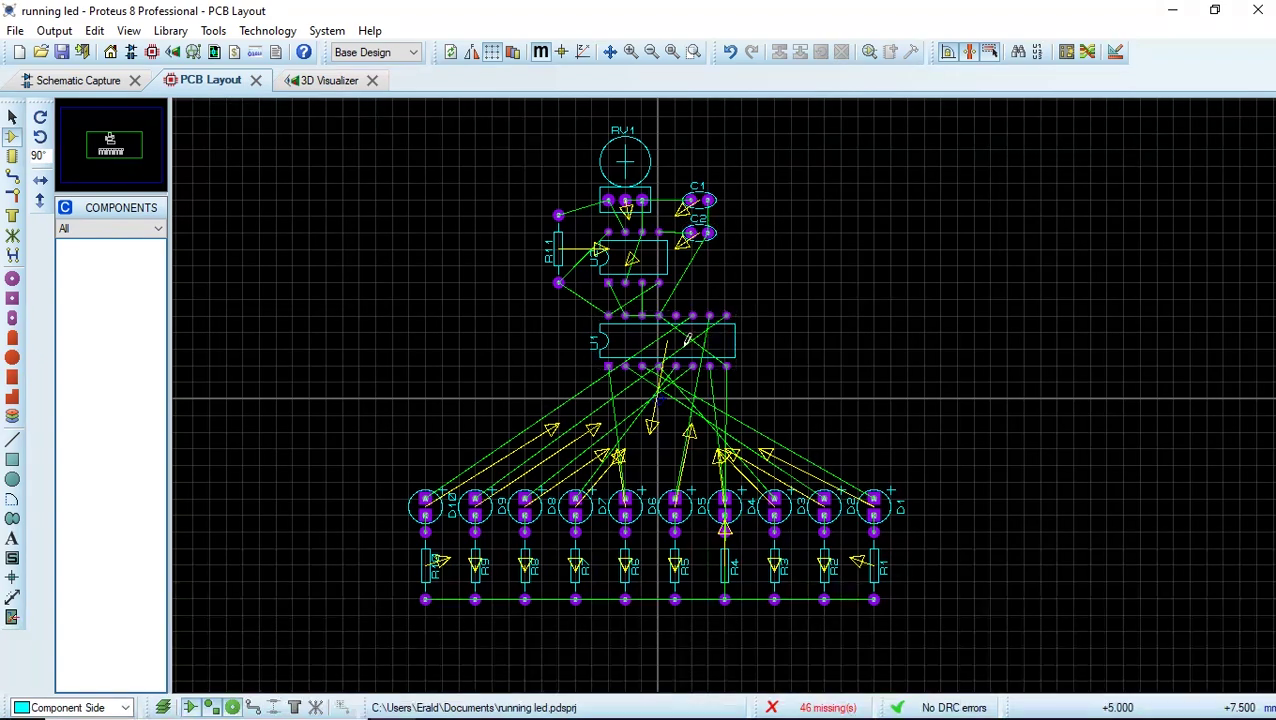
Route DEFAULT traces on Bottom Copper from RV1's pin 3 to its pin 2 and down to U2's pin 6.
scroll(727, 390, "up", 2)
scroll(727, 390, "up", 1)
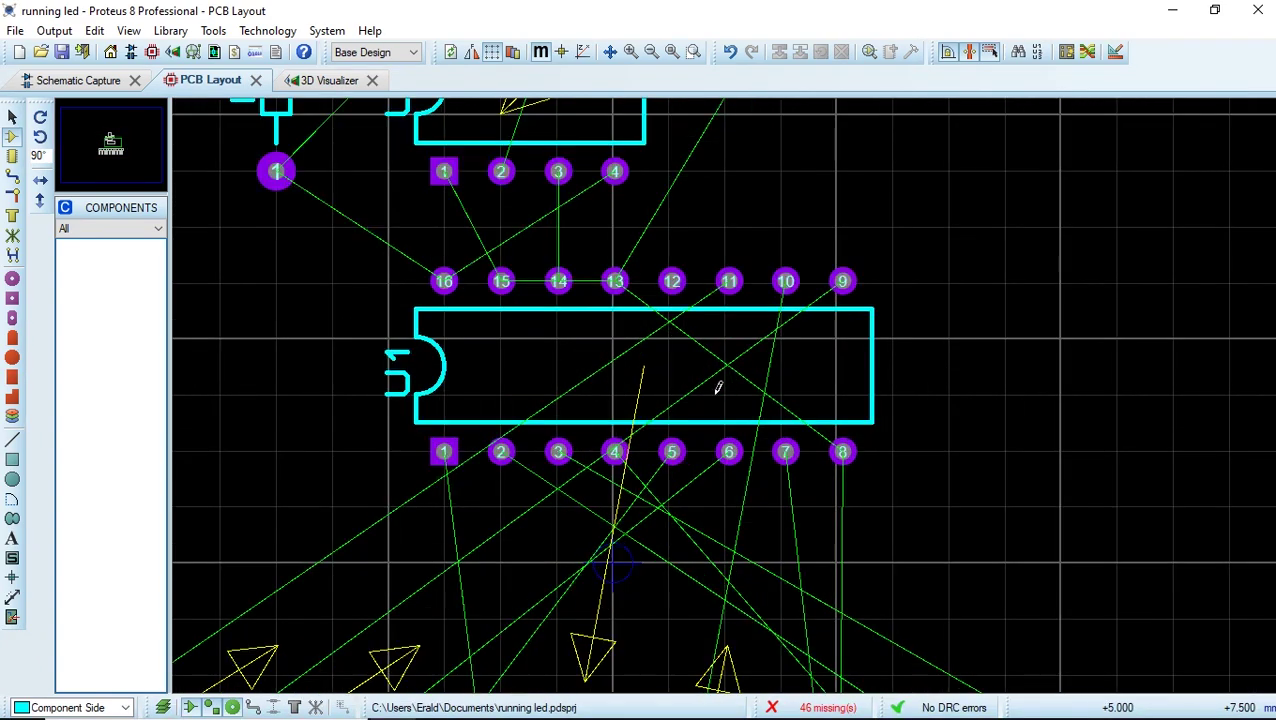
scroll(722, 390, "up", 1)
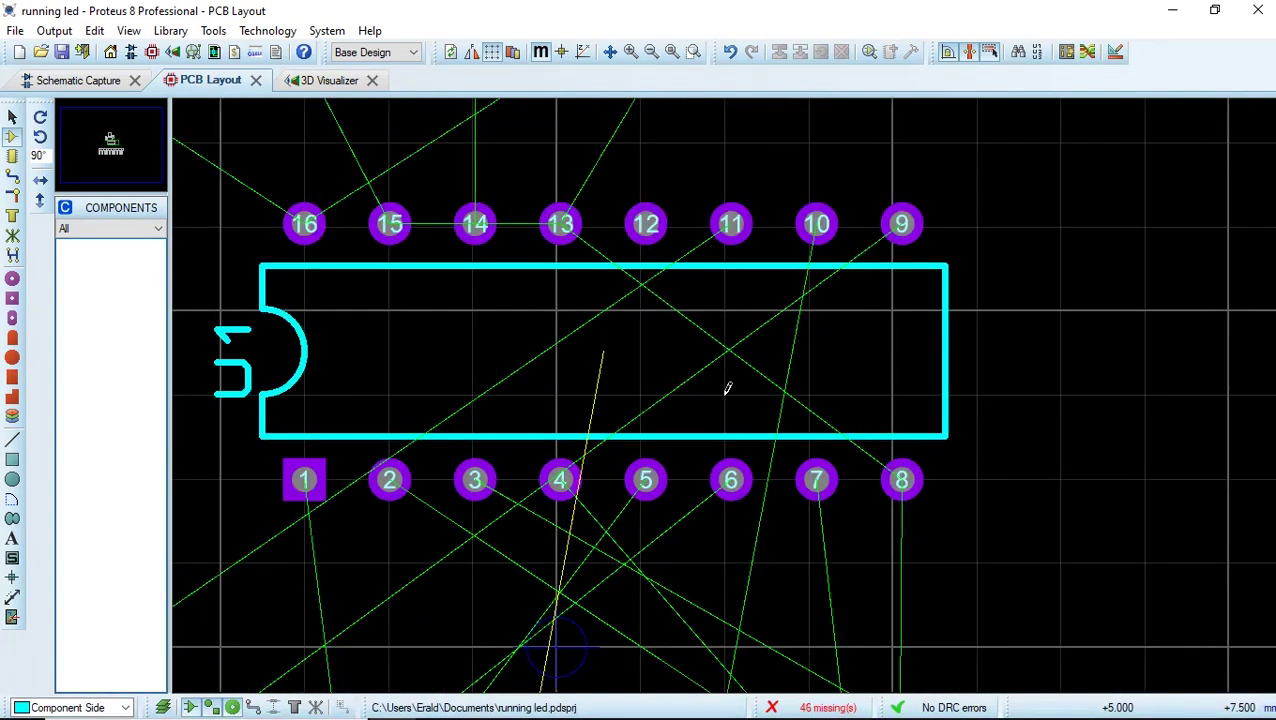
scroll(730, 390, "up", 1)
scroll(727, 388, "down", 1)
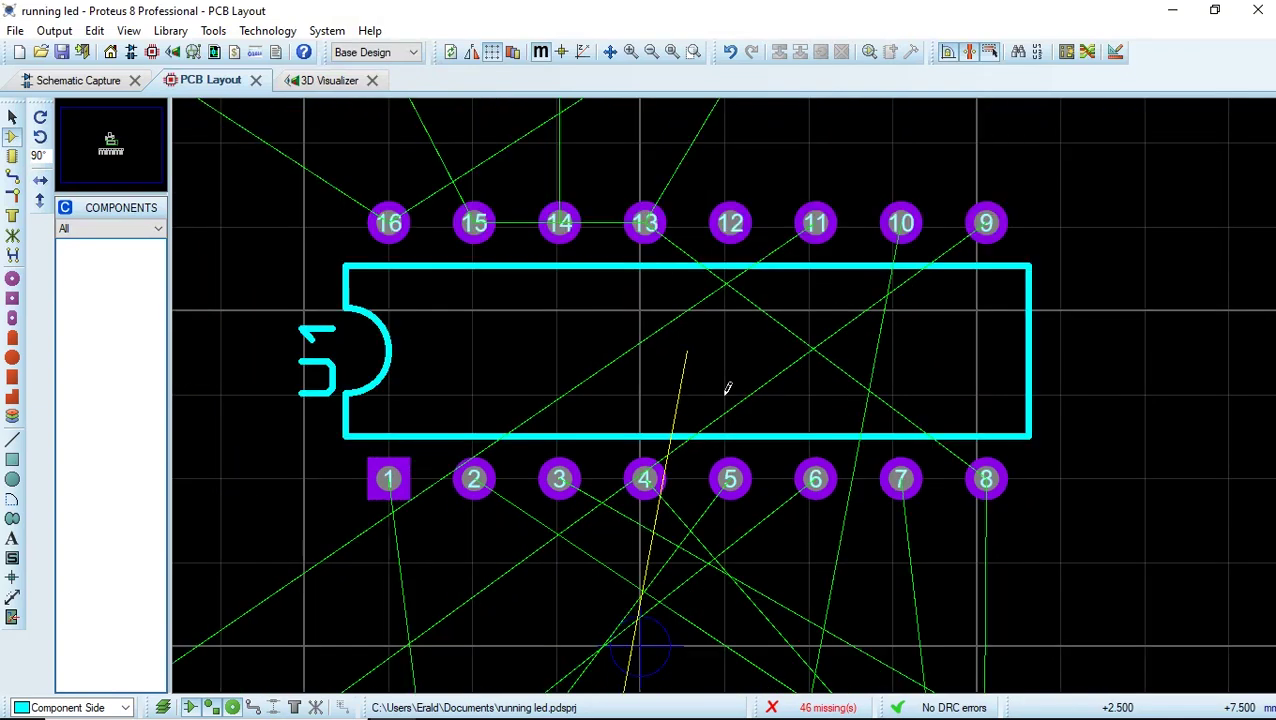
left_click(12, 176)
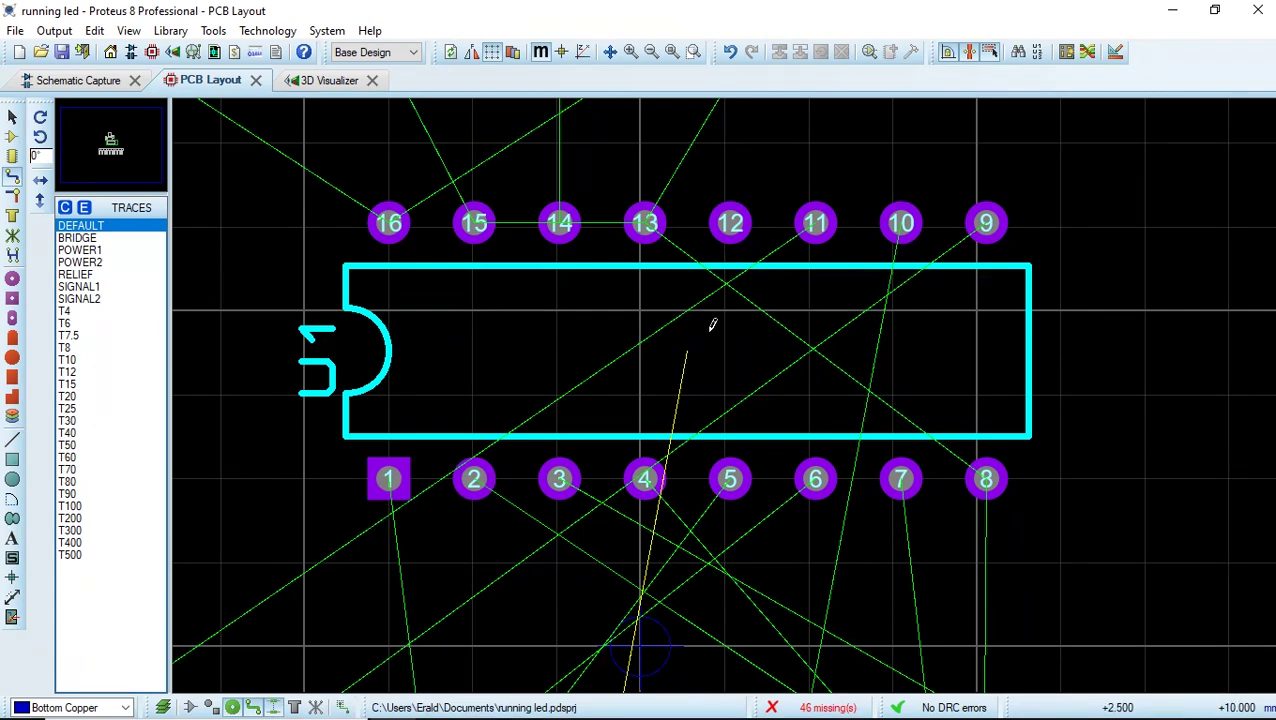
scroll(571, 300, "down", 2)
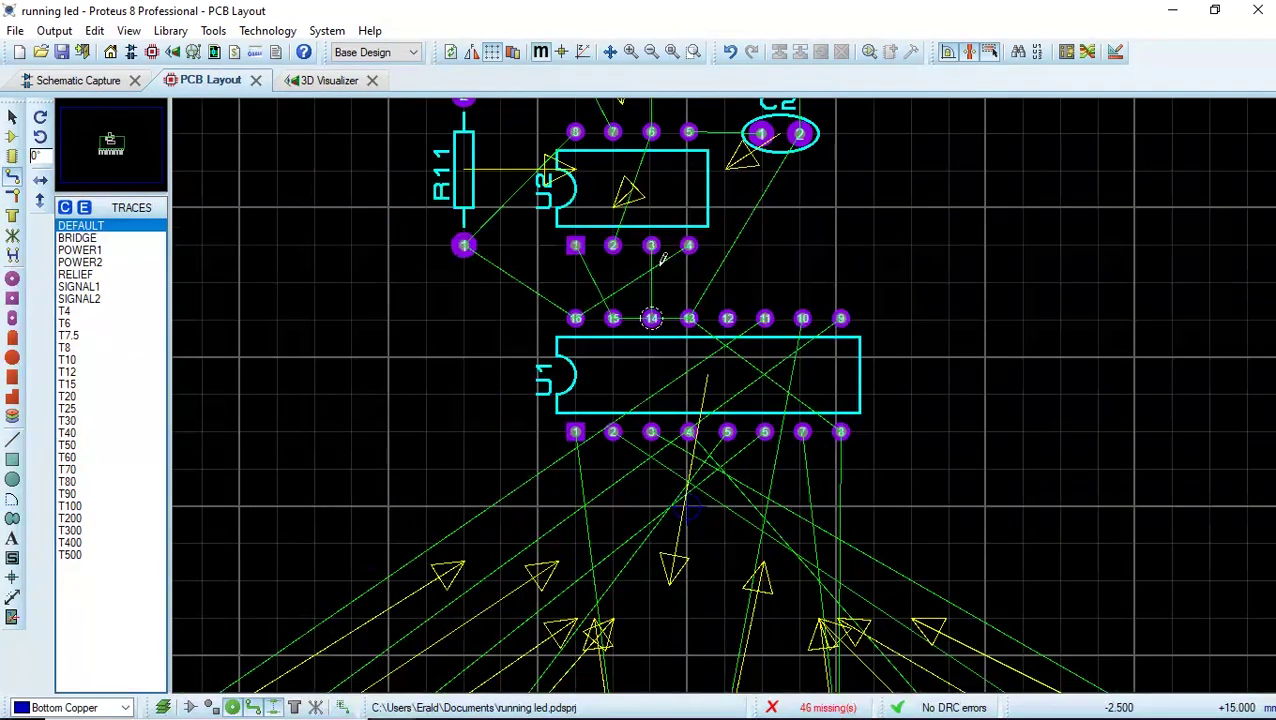
scroll(846, 110, "up", 2)
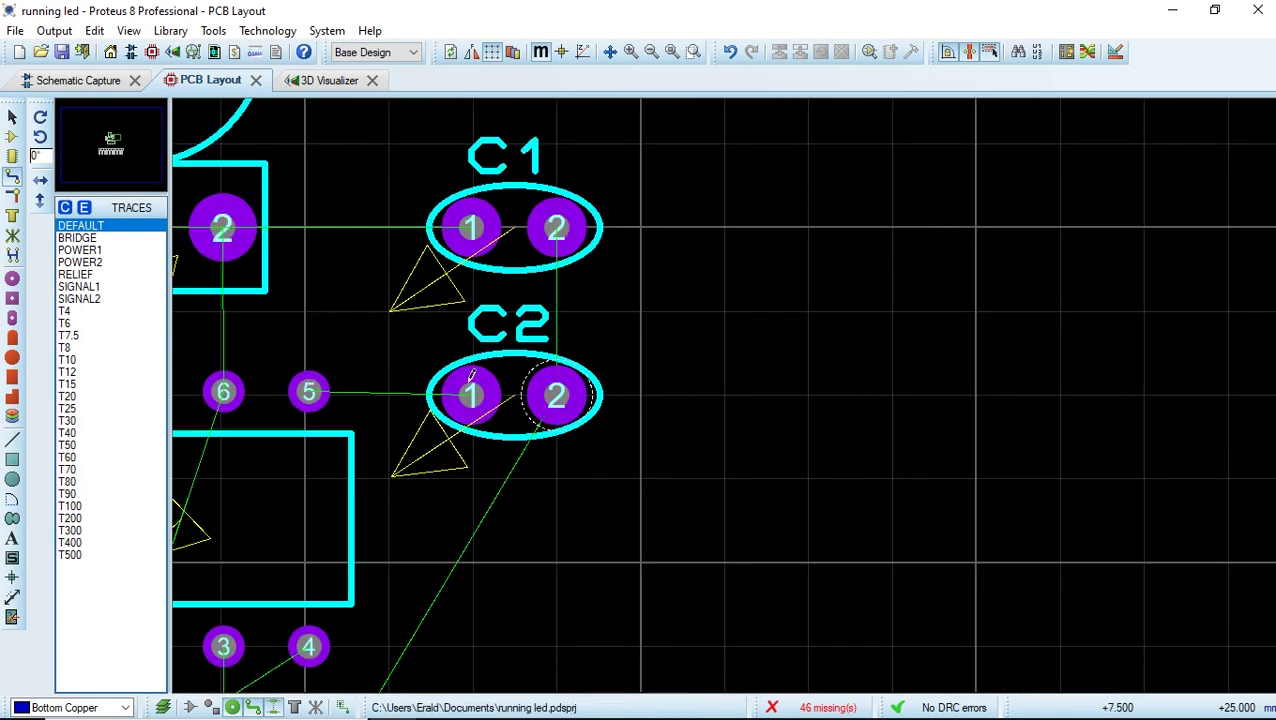
scroll(732, 382, "down", 1)
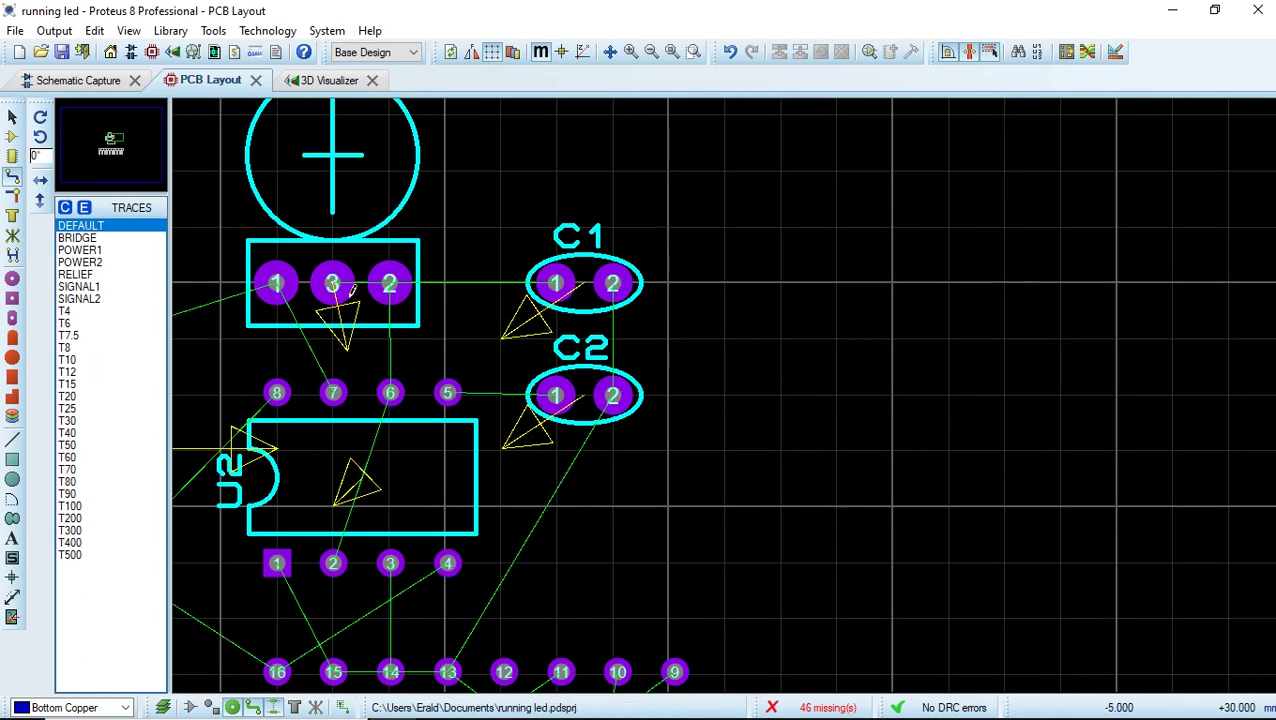
left_click(335, 287)
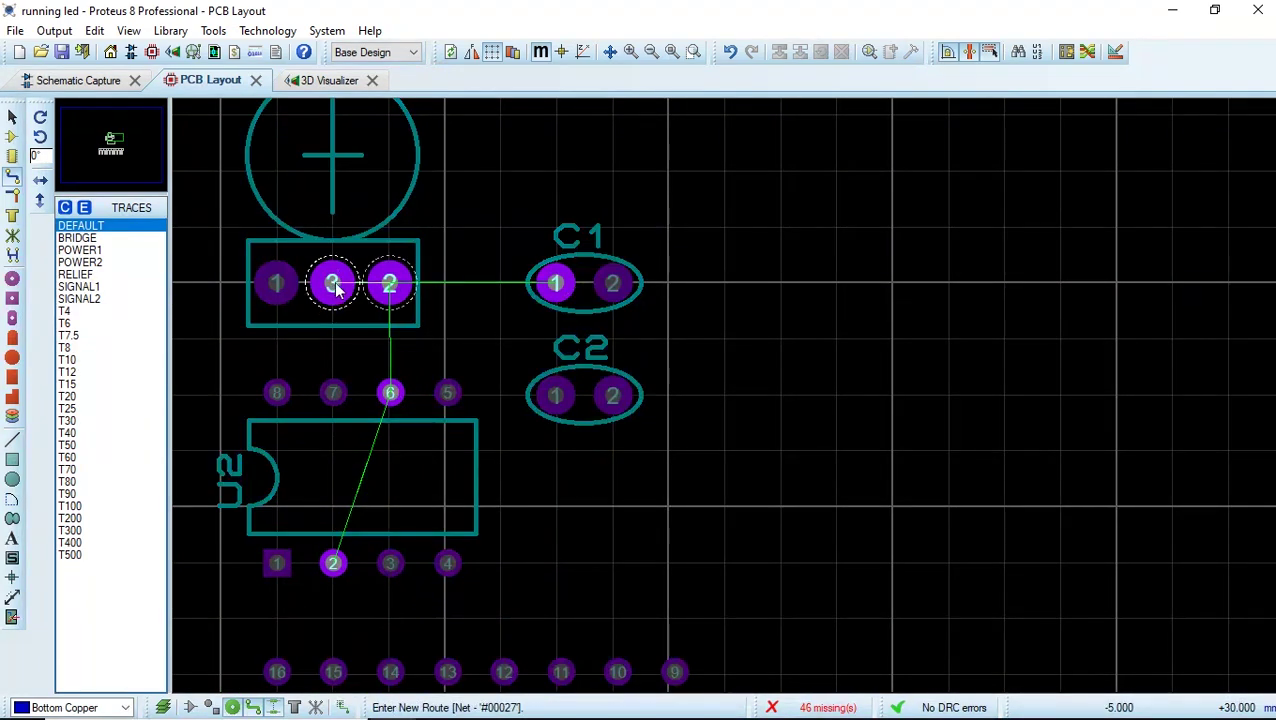
left_click(390, 281)
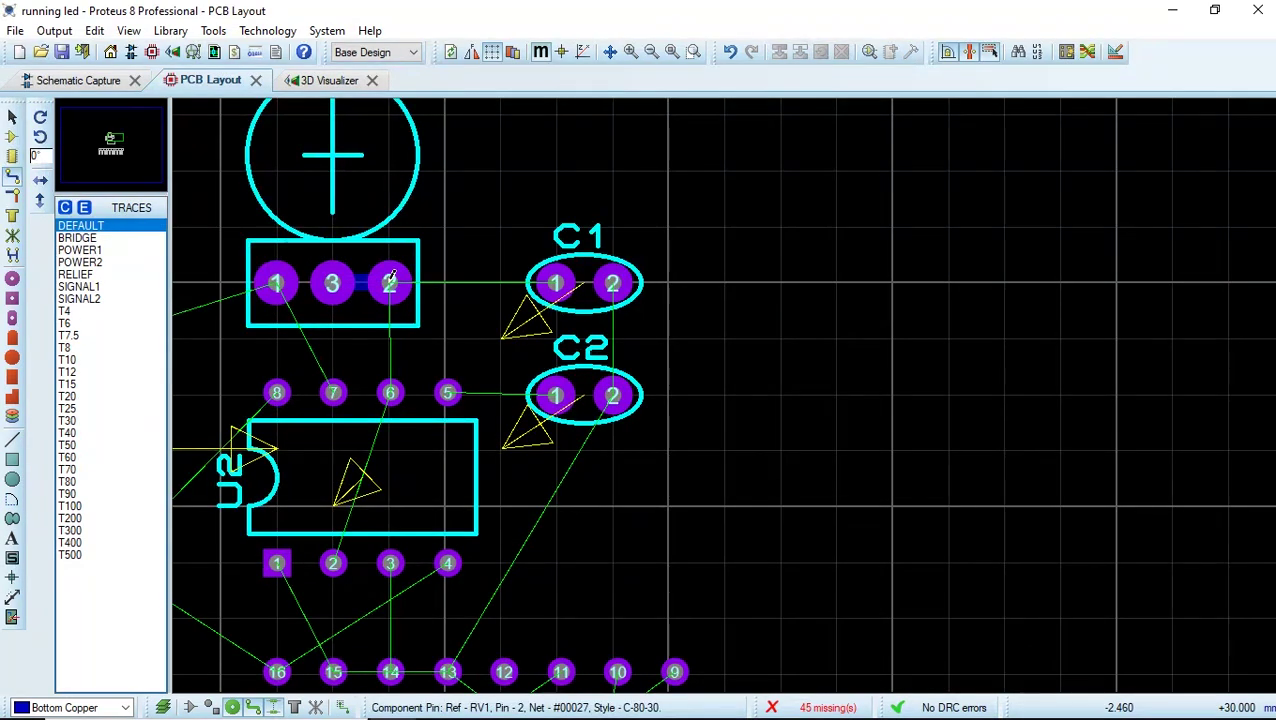
left_click(390, 281)
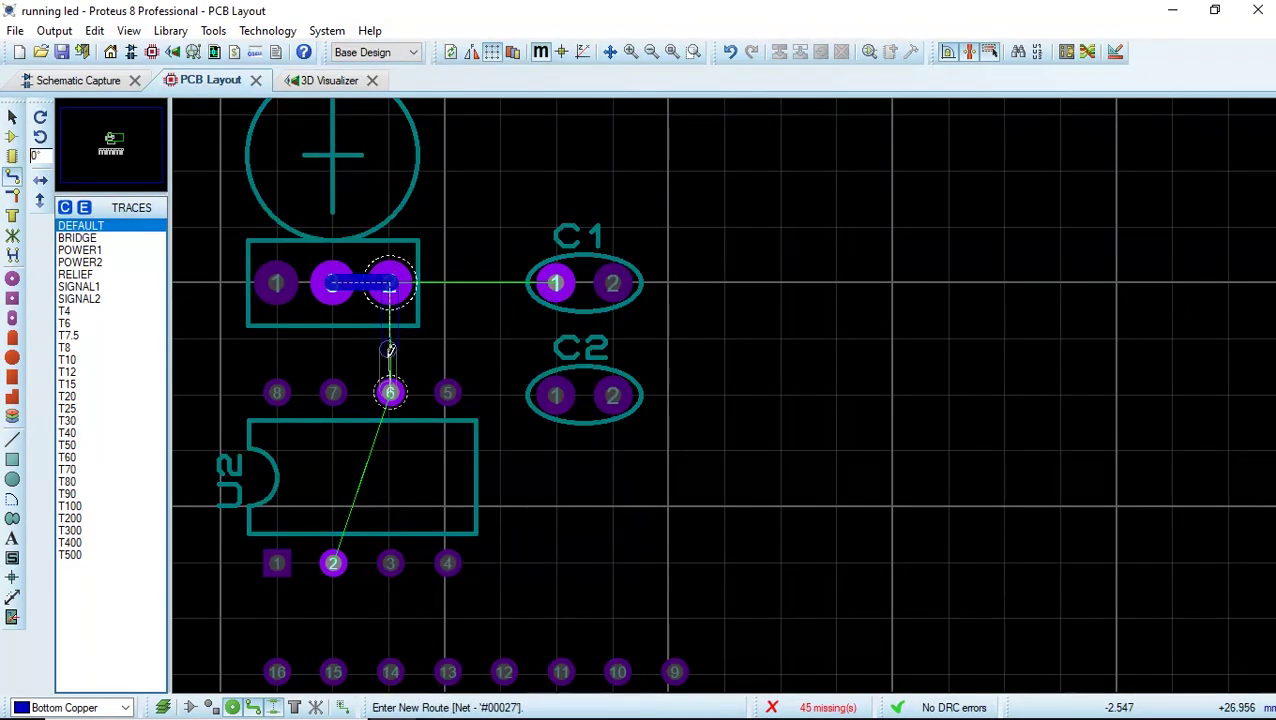
left_click(393, 388)
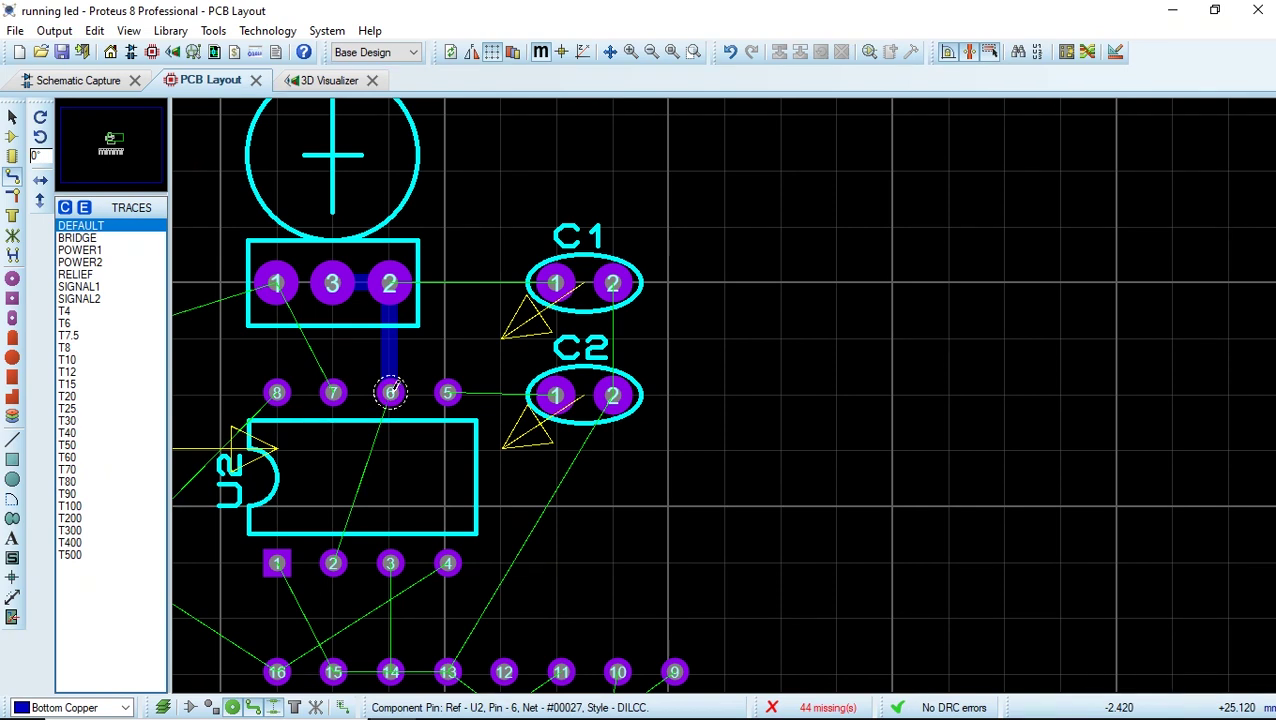
Route U2's pin 6 to its pin 2, and C1's pin 1 to RV1's pin 2, on Bottom Copper.
left_click(391, 390)
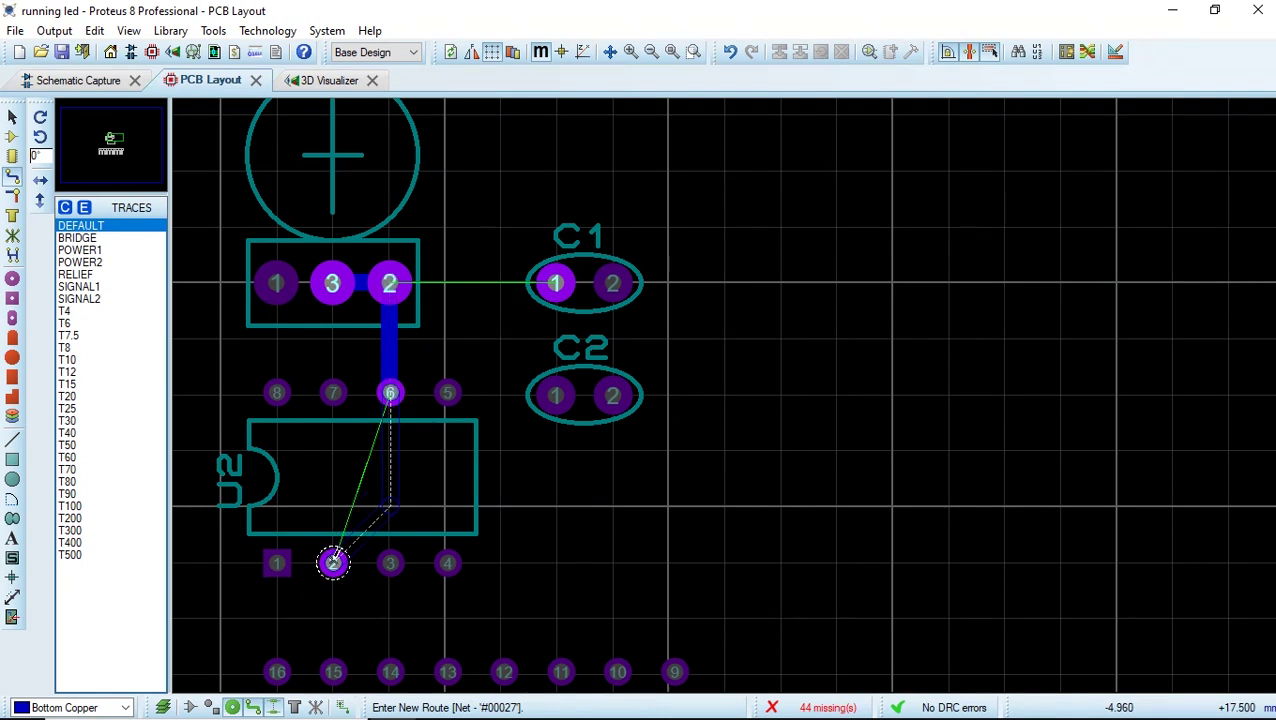
left_click(331, 557)
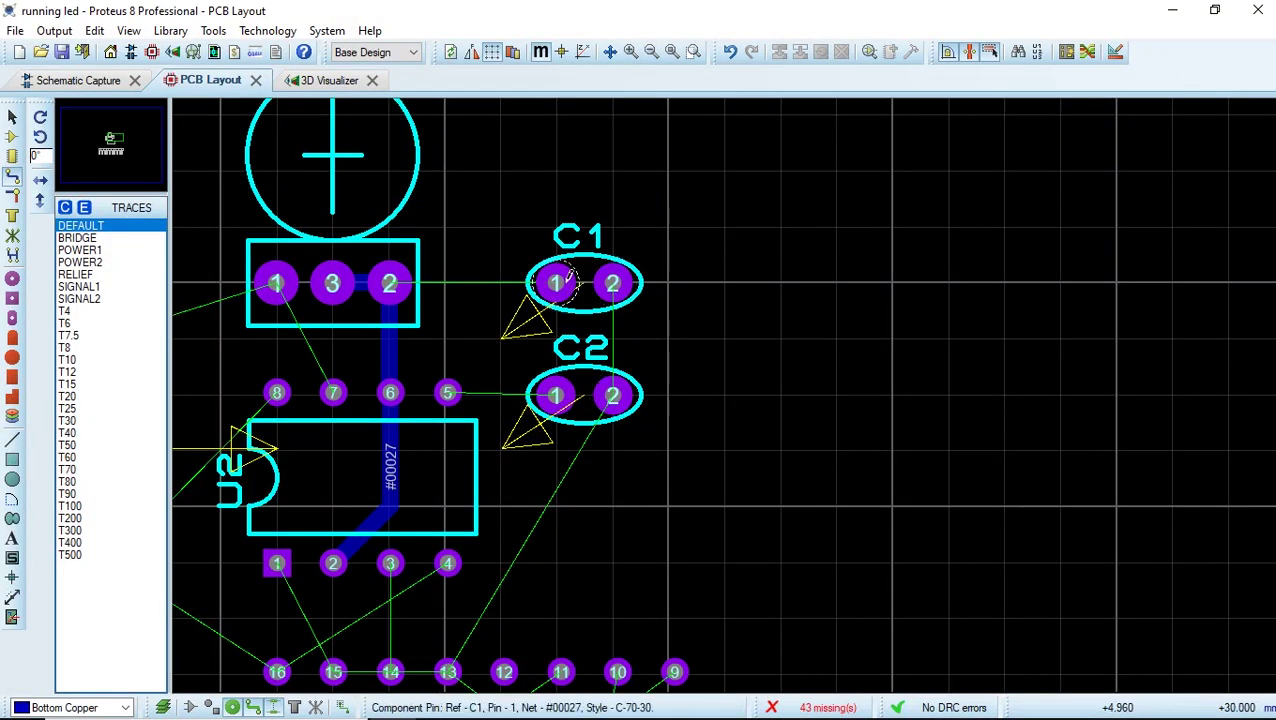
left_click(557, 283)
left_click(399, 276)
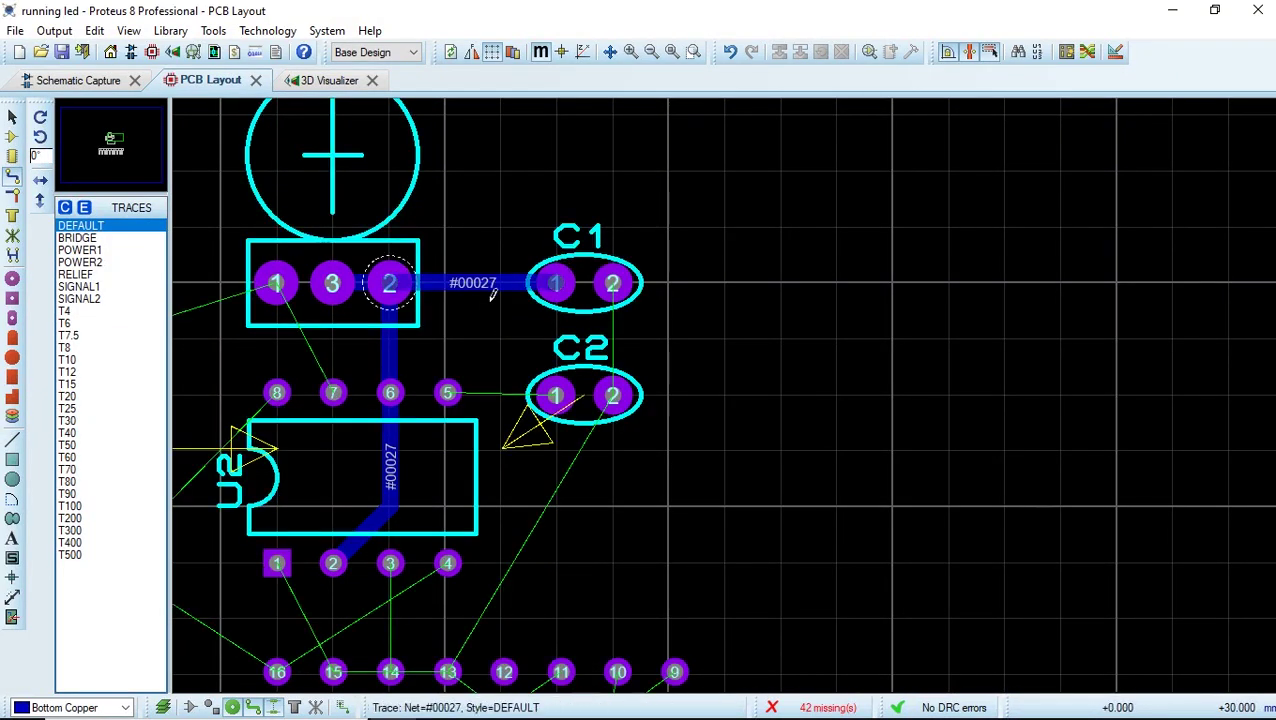
Route the GND trace from C1's pin 2 through C2's pin 2 to U1's pin 13.
left_click(613, 283)
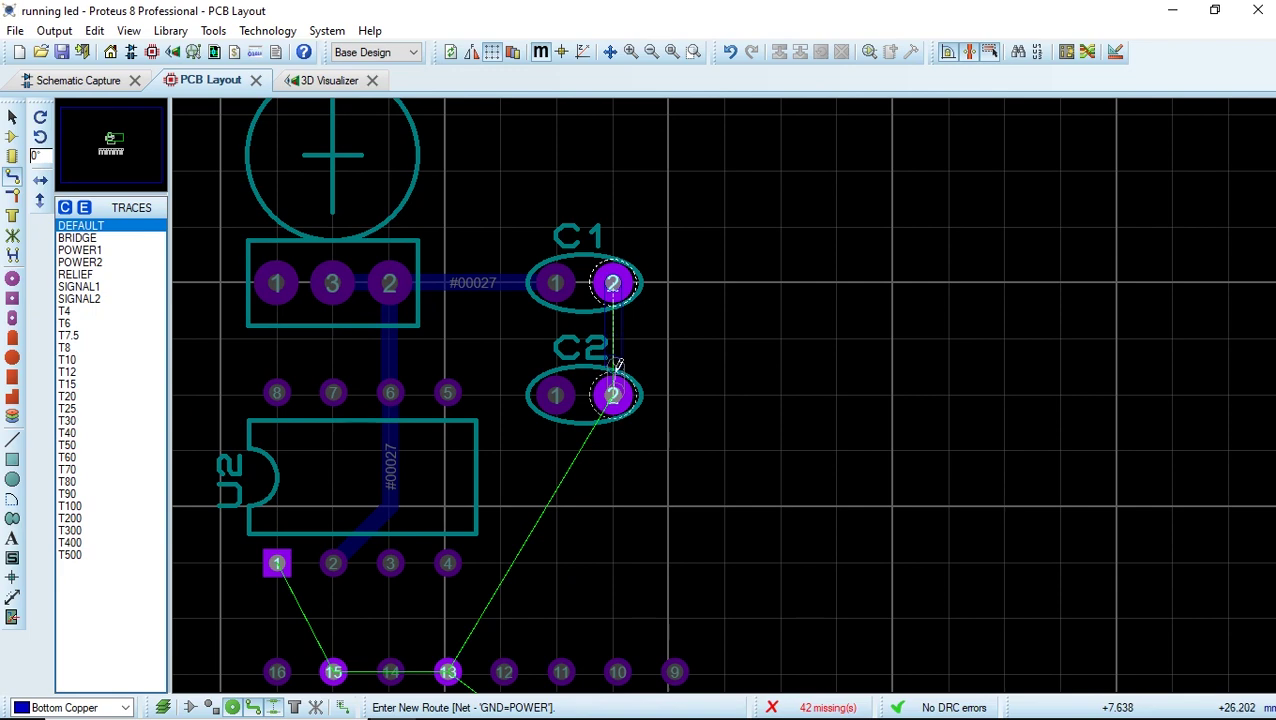
left_click(613, 396)
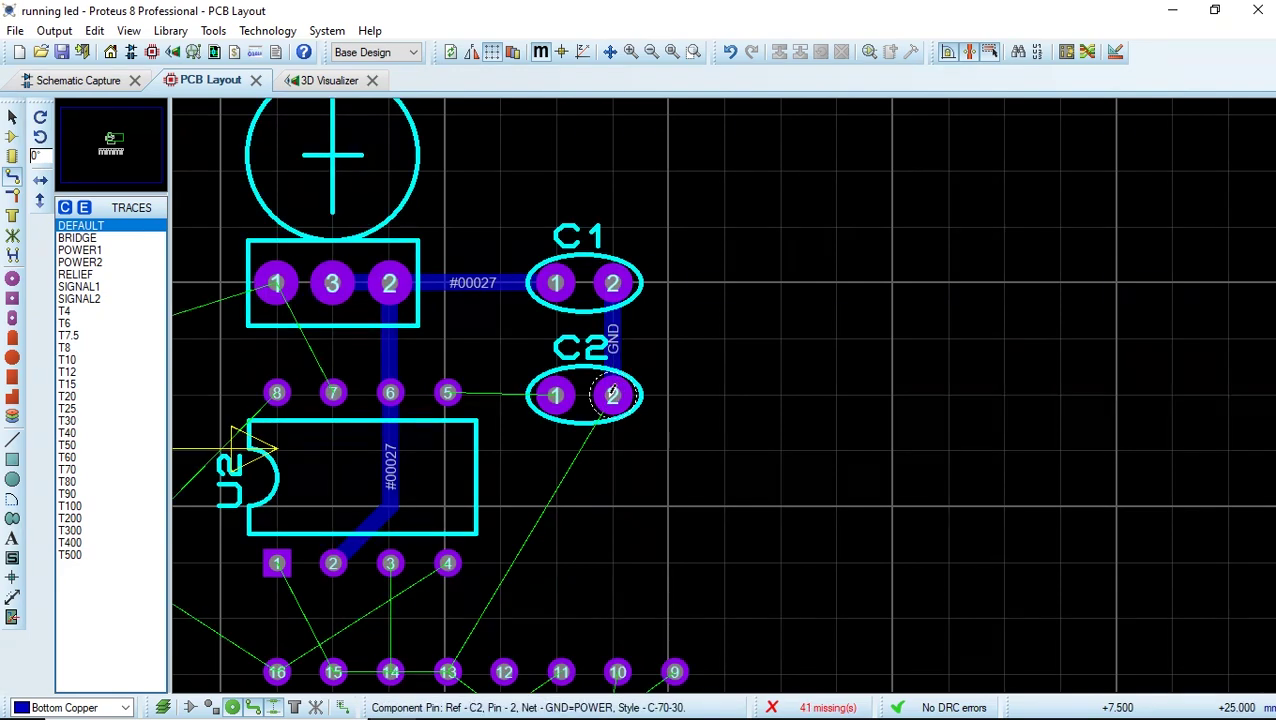
left_click(614, 393)
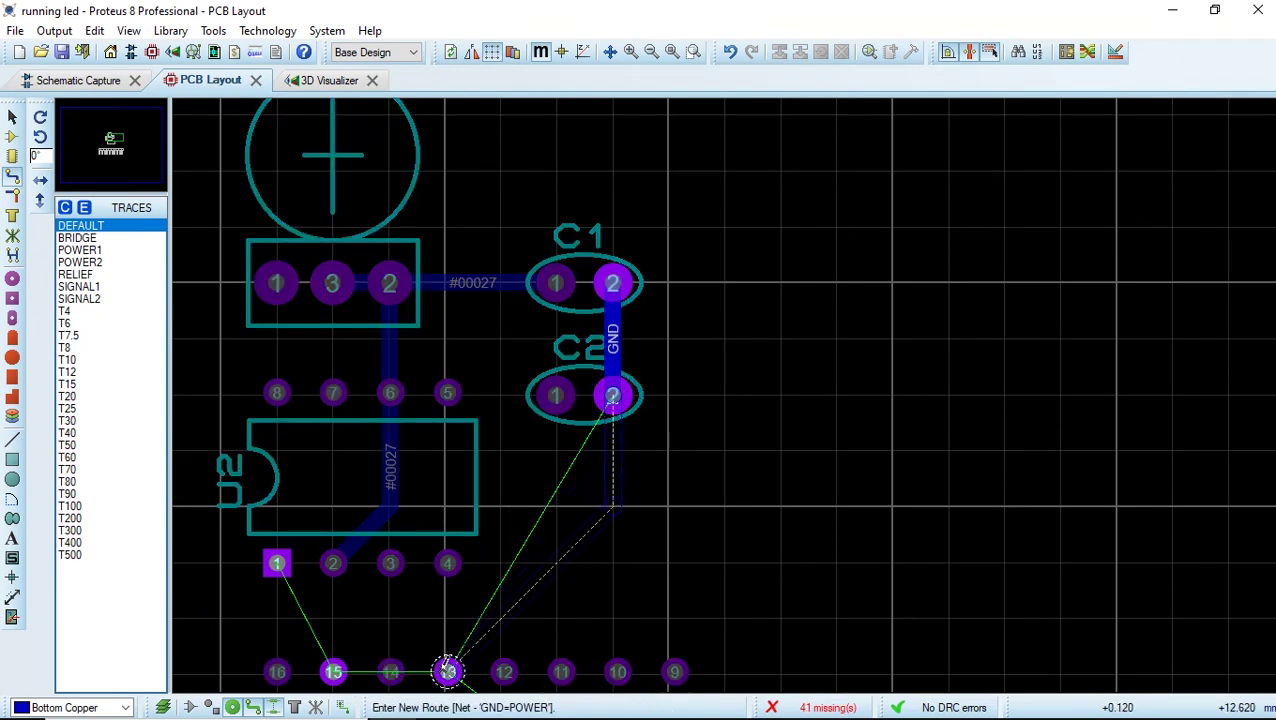
left_click(447, 671)
Route U2's pin 3 to U1's pin 14, and GND from U2's pin 1 through U1's pin 15 to pin 13.
scroll(256, 607, "down", 2)
scroll(627, 504, "up", 3)
left_click(726, 284)
left_click(726, 392)
left_click(612, 284)
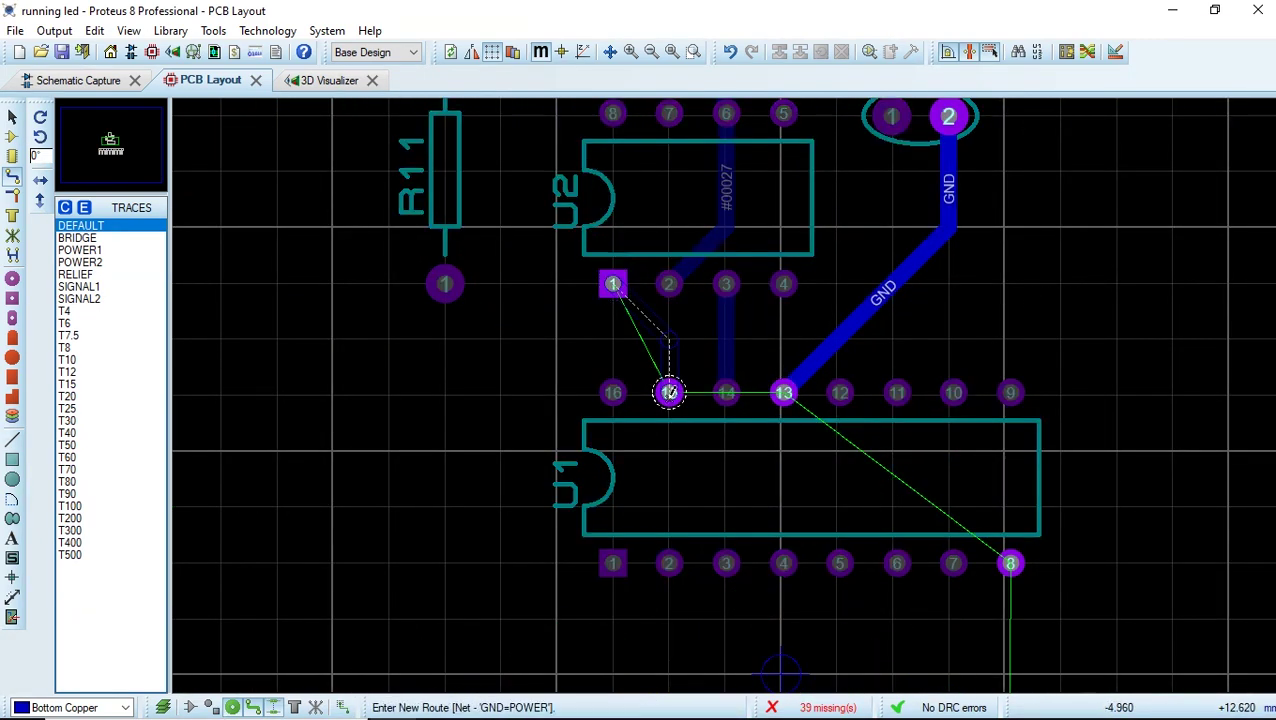
left_click(786, 393)
Try to route a GND trace from U1's pin 13 across the chip to its pin 8.
left_click(787, 395)
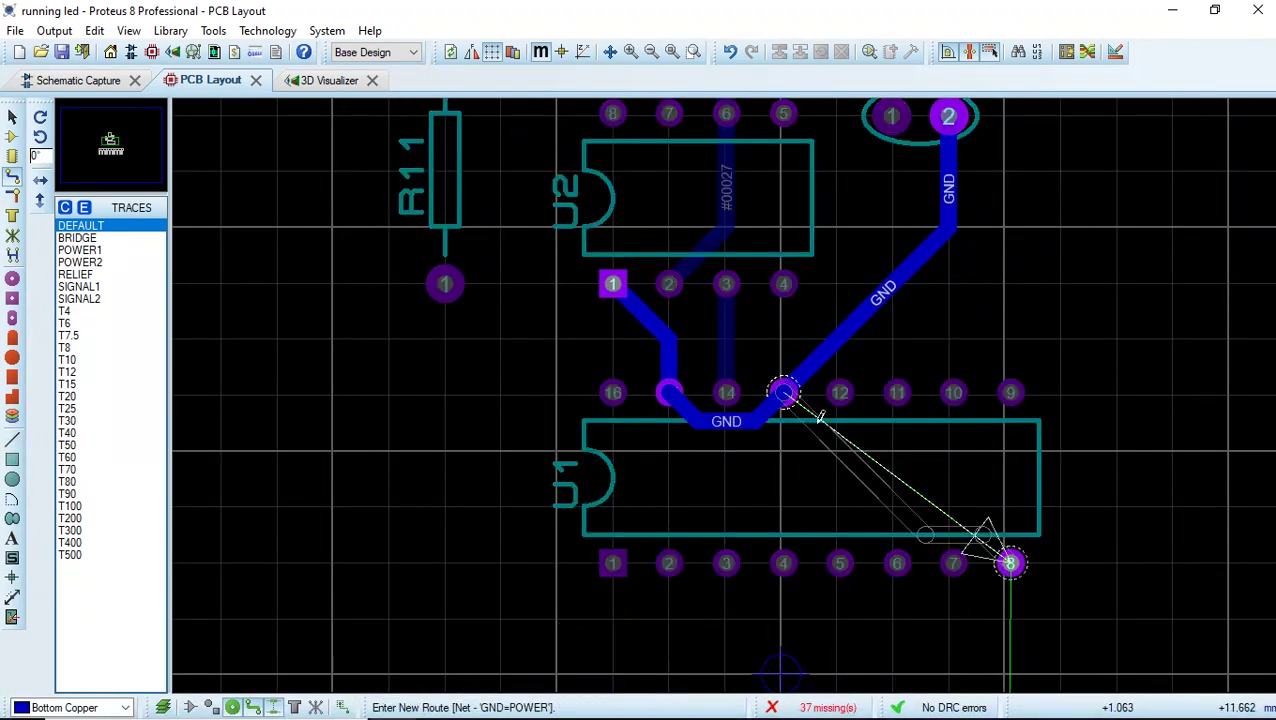
right_click(1000, 490)
key("ctrl+z")
key("ctrl+z")
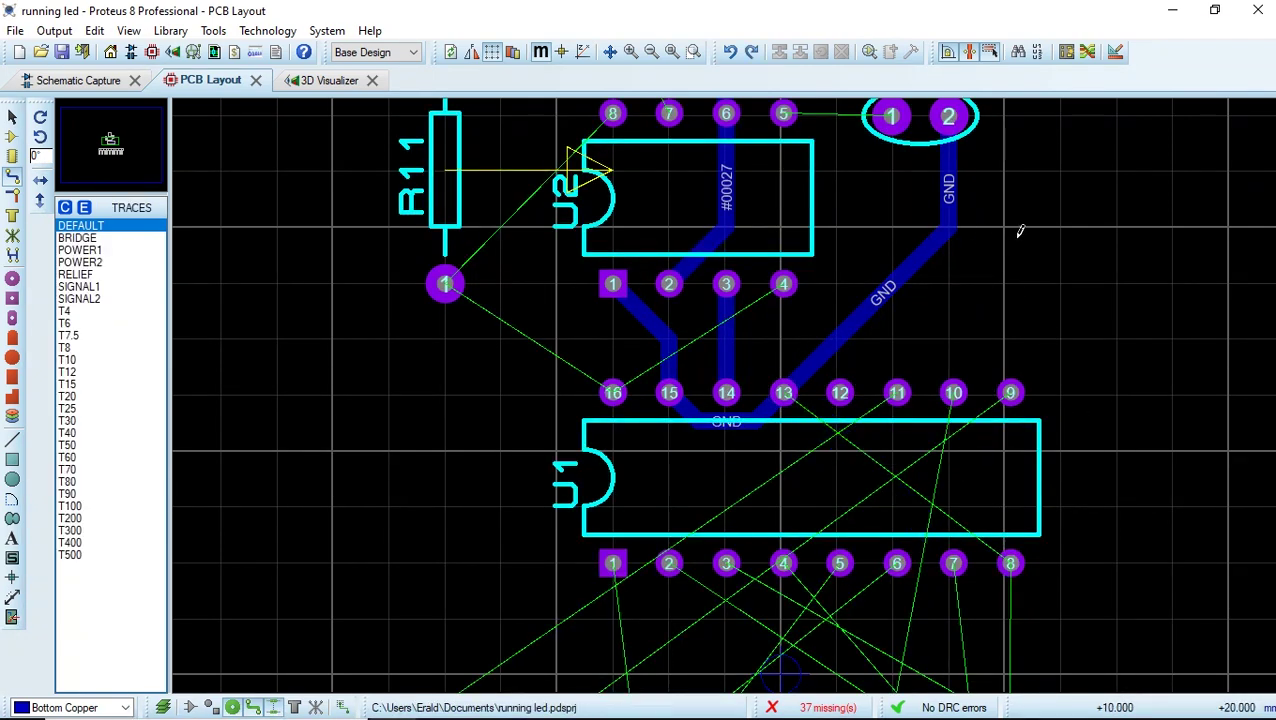
Route GND from the bend below C2 around U1 to its pin 8, and VCC/VDD from U1's pin 16 via R11's pin 1 to U2's pin 8.
left_click(952, 230)
left_click(1010, 563)
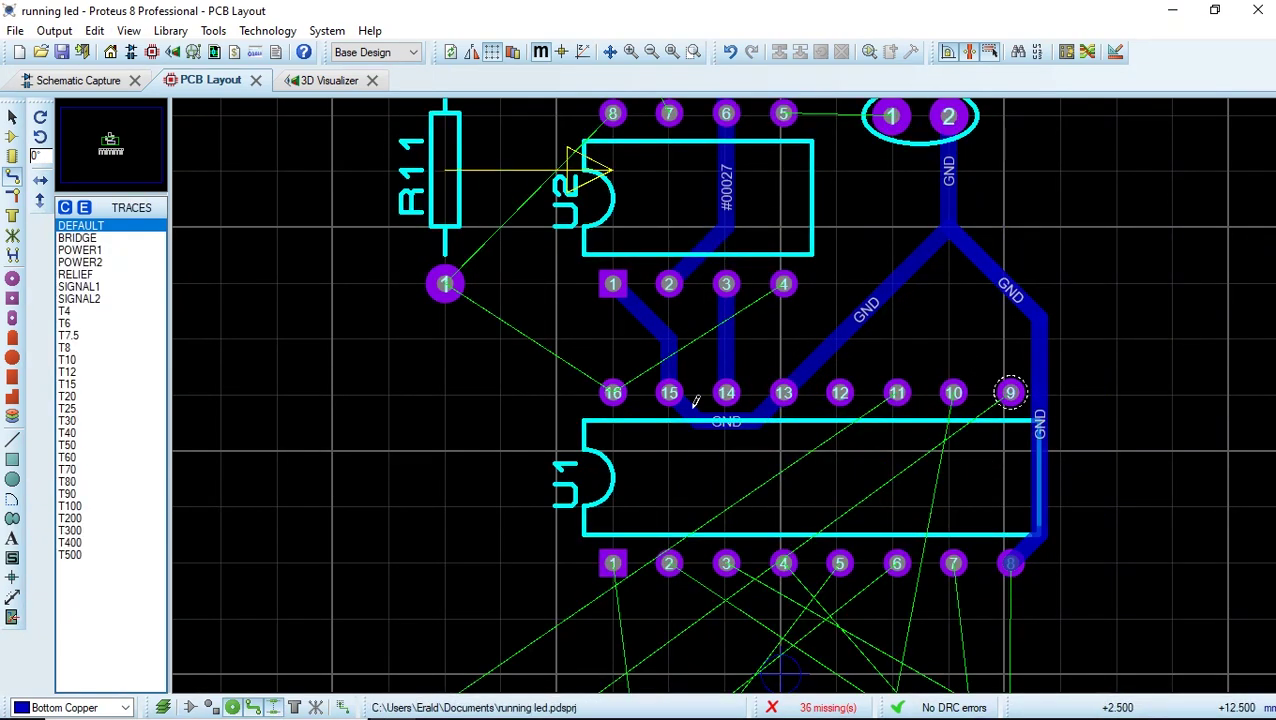
left_click(612, 113)
right_click(783, 284)
left_click(613, 392)
left_click(445, 284)
left_click(445, 284)
left_click(613, 214)
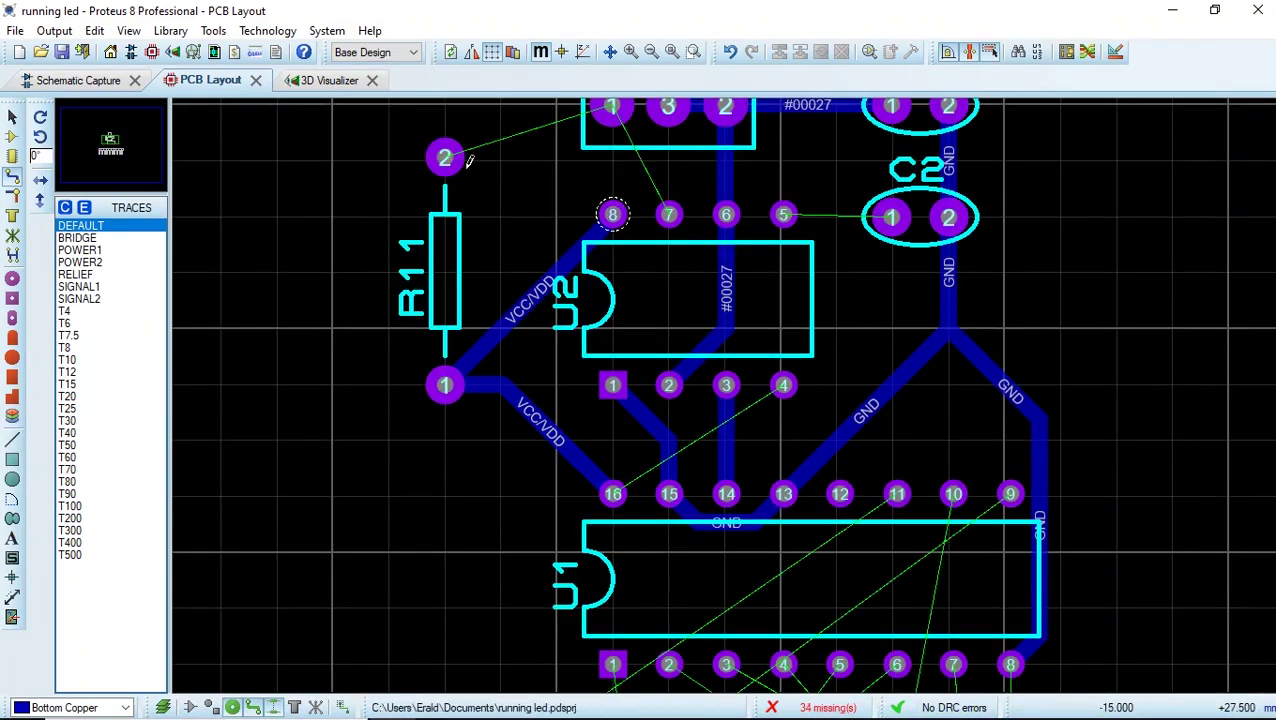
Route R11's pin 2 through RV1's pin 1 to U2's pin 7, and U2's pin 5 to C2's pin 1.
left_click(445, 157)
left_click(612, 157)
left_click(612, 157)
left_click(669, 265)
left_click(784, 265)
left_click(892, 268)
Route the cathode of each LED D10 to D1 to pin 1 of the resistor directly beneath it, R10 to R1.
scroll(914, 384, "down", 1)
scroll(971, 437, "down", 1)
scroll(713, 399, "up", 1)
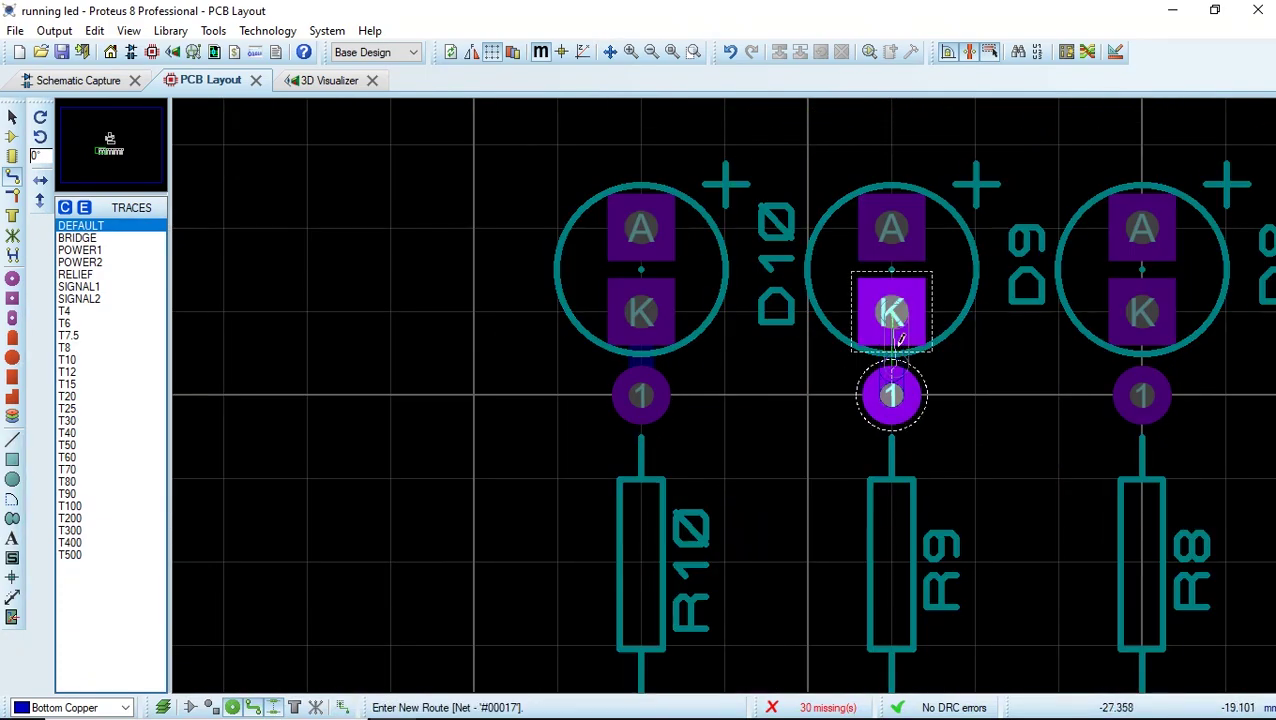
scroll(1160, 300, "right", 5)
left_click(1243, 395)
left_click(1243, 312)
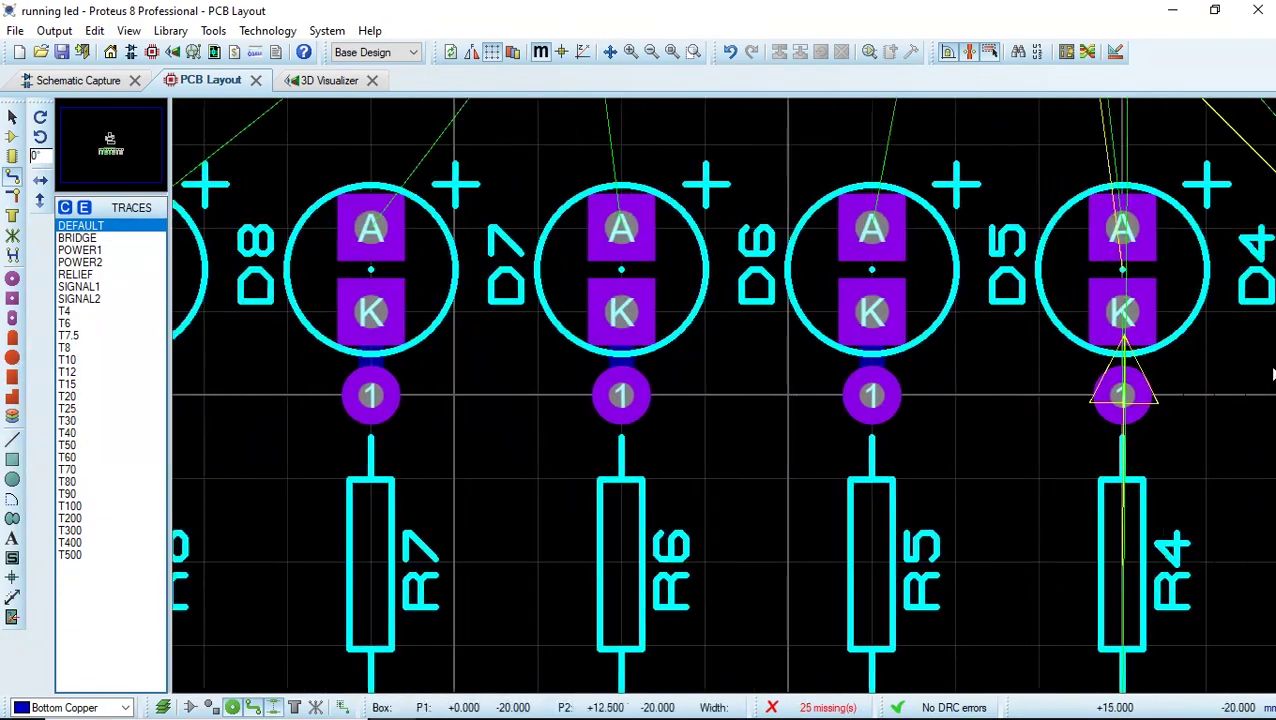
left_click(1028, 395)
left_click(1028, 312)
left_click(629, 395)
left_click(629, 312)
left_click(880, 395)
left_click(880, 312)
left_click(1130, 395)
Set the DEFAULT trace style's width to 30th with Update Defaults selected.
scroll(1130, 395, "down", 3)
scroll(869, 102, "up", 3)
double_click(98, 228)
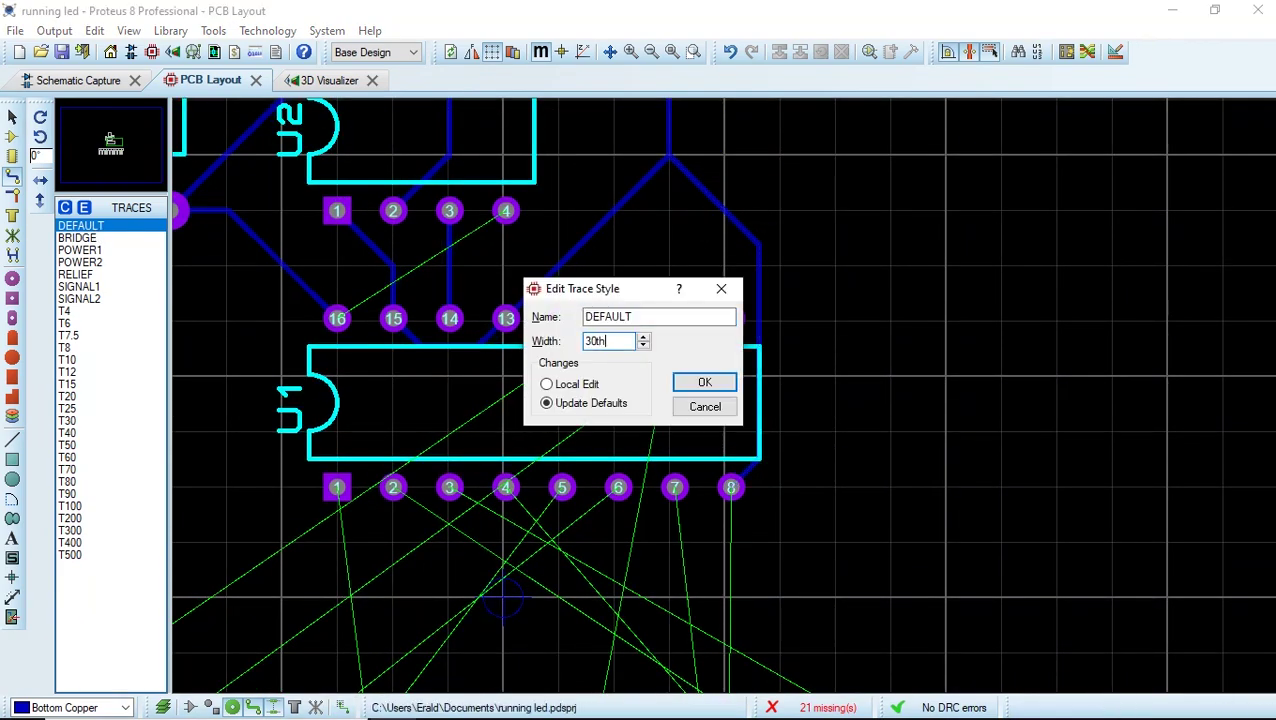
key("Return")
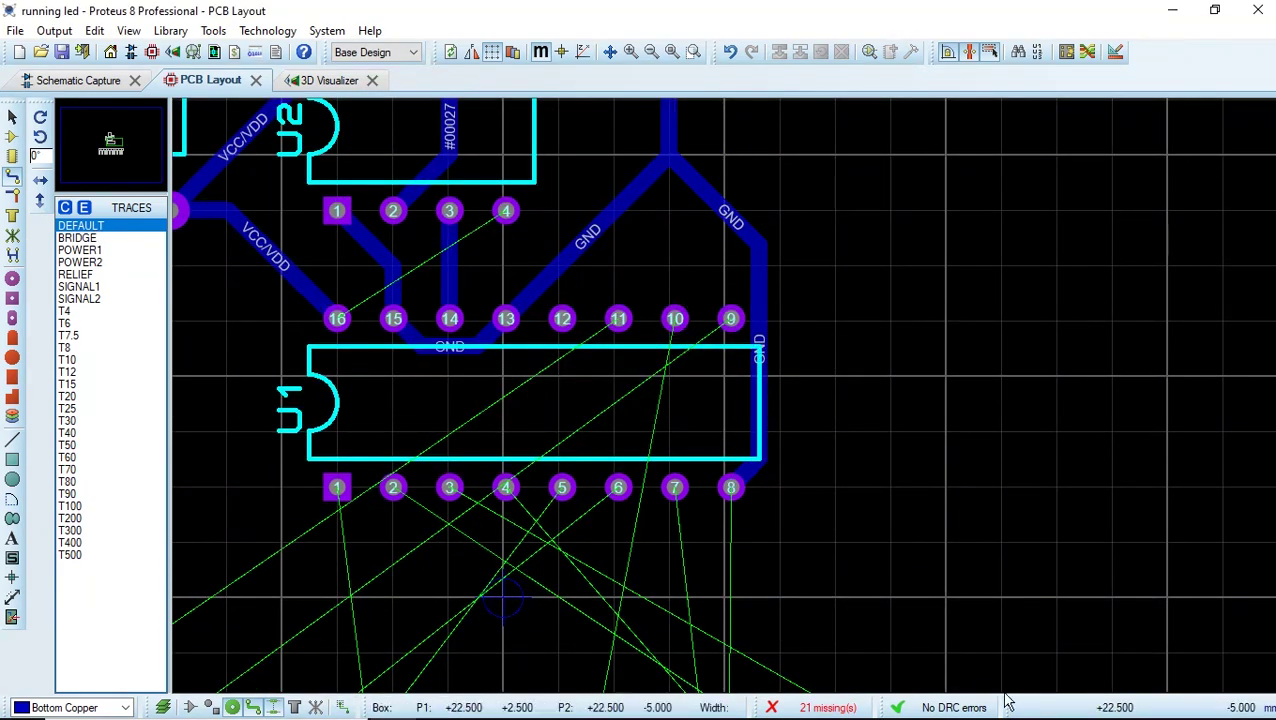
Route a straight GND trace along the resistor row, joining pin 2 of R10 through R1.
scroll(1026, 557, "down", 3)
left_click(282, 601)
left_click(429, 601)
left_click(503, 601)
left_click(577, 601)
left_click(650, 601)
left_click(724, 601)
left_click(798, 601)
left_click(872, 601)
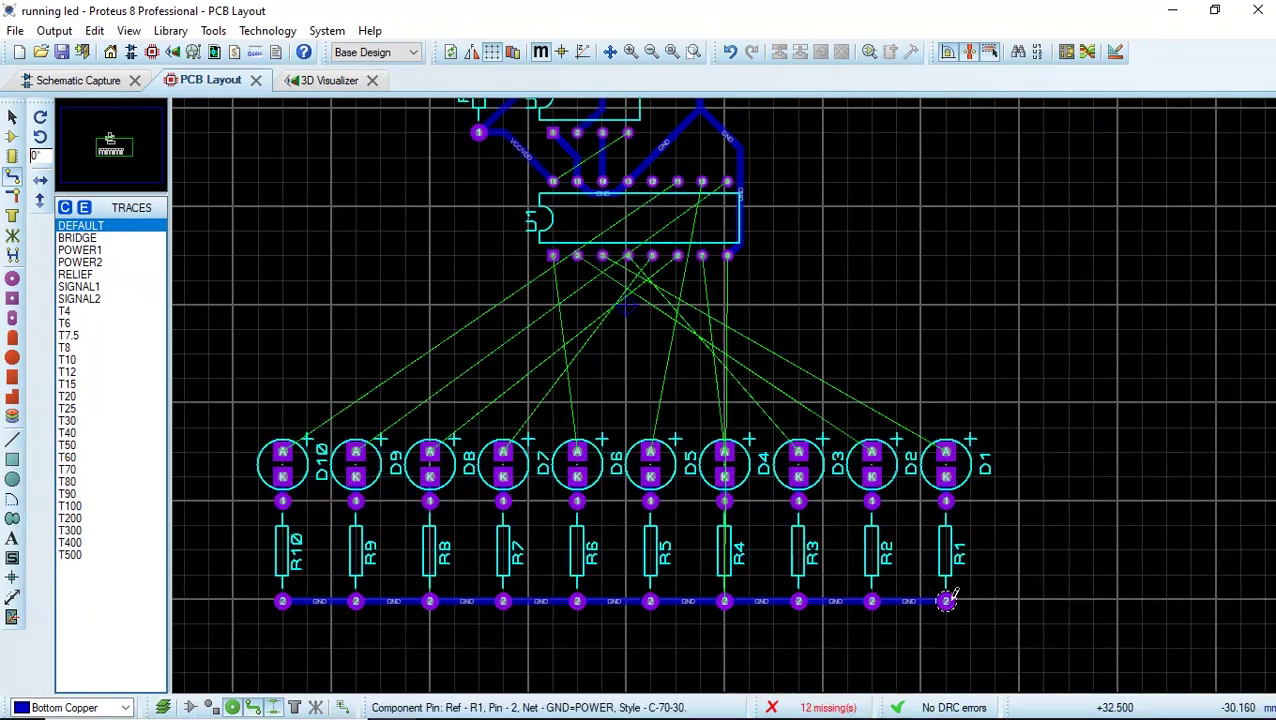
Route the GND trace from U1's pin 8 around D1 to pin 2 of R1.
left_click(946, 601)
left_click(78, 80)
left_click(325, 80)
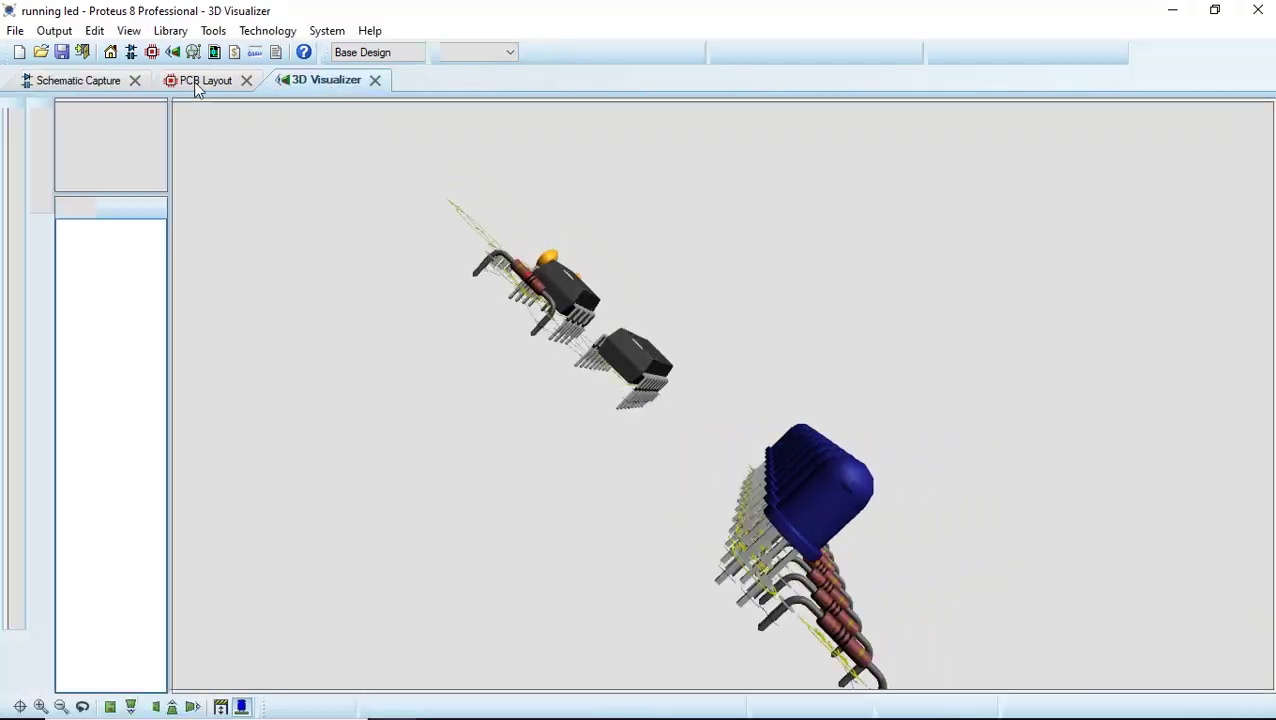
left_click(197, 80)
left_click(727, 256)
left_click(946, 601)
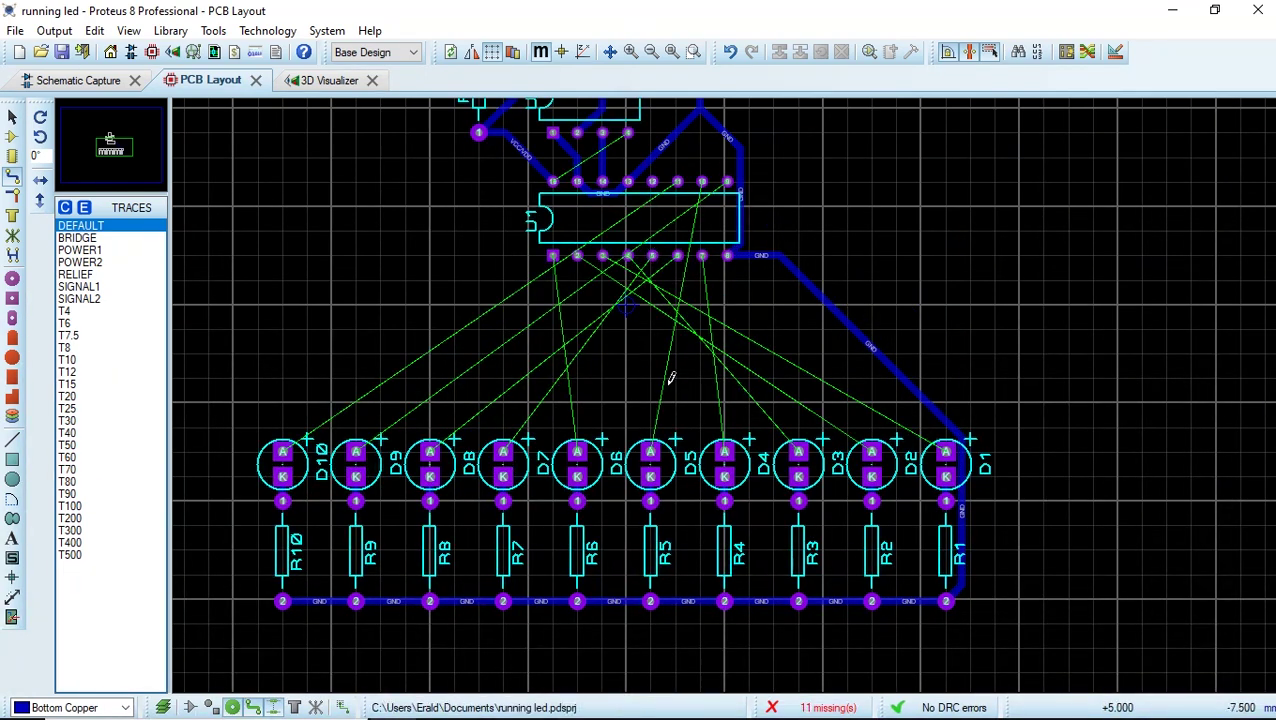
Route U1's pin 3 to D1's anode, pin 2 to D2's anode and pin 1 to D6's anode.
scroll(671, 378, "up", 2)
left_click(541, 211)
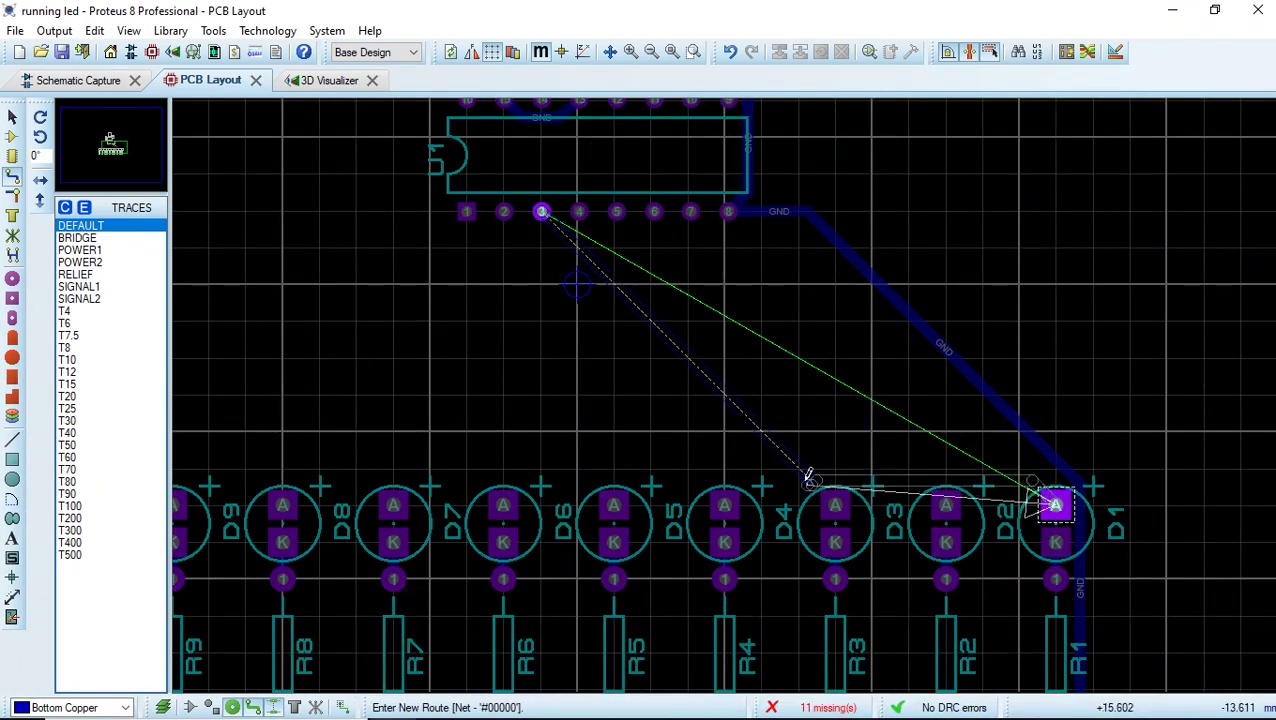
left_click(690, 357)
double_click(913, 357)
left_click(504, 211)
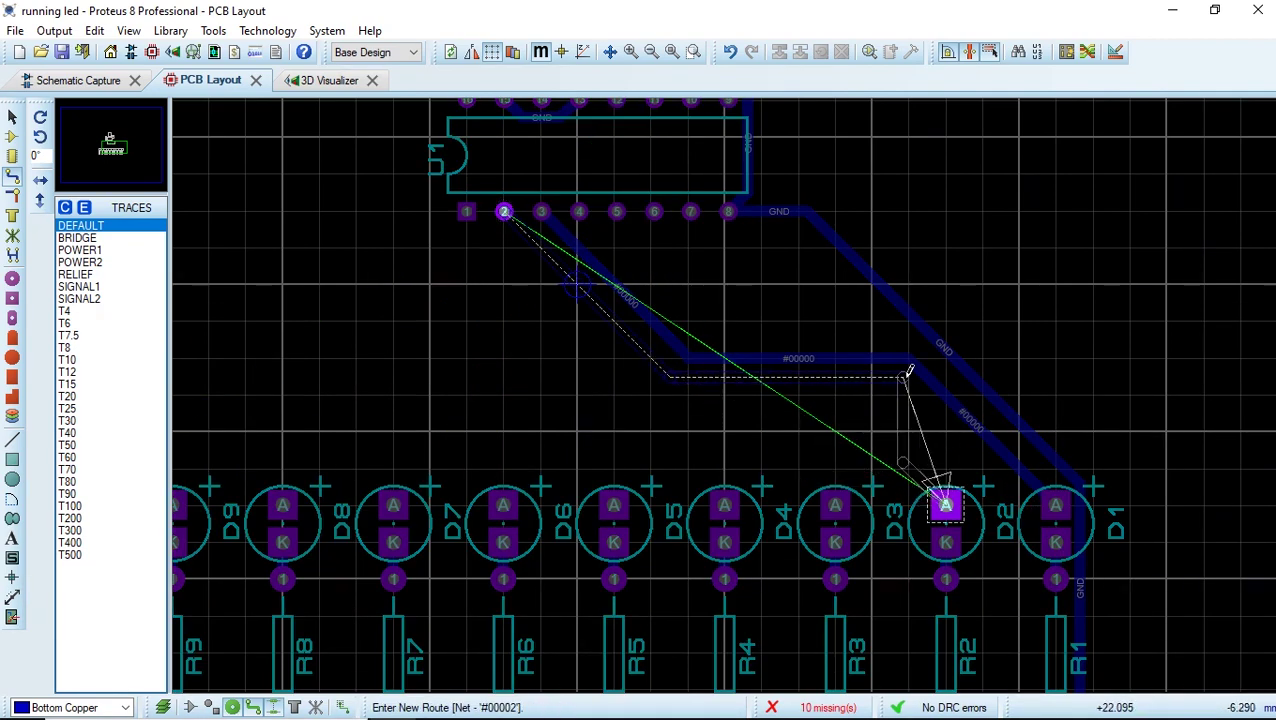
double_click(874, 387)
left_click(466, 211)
double_click(501, 418)
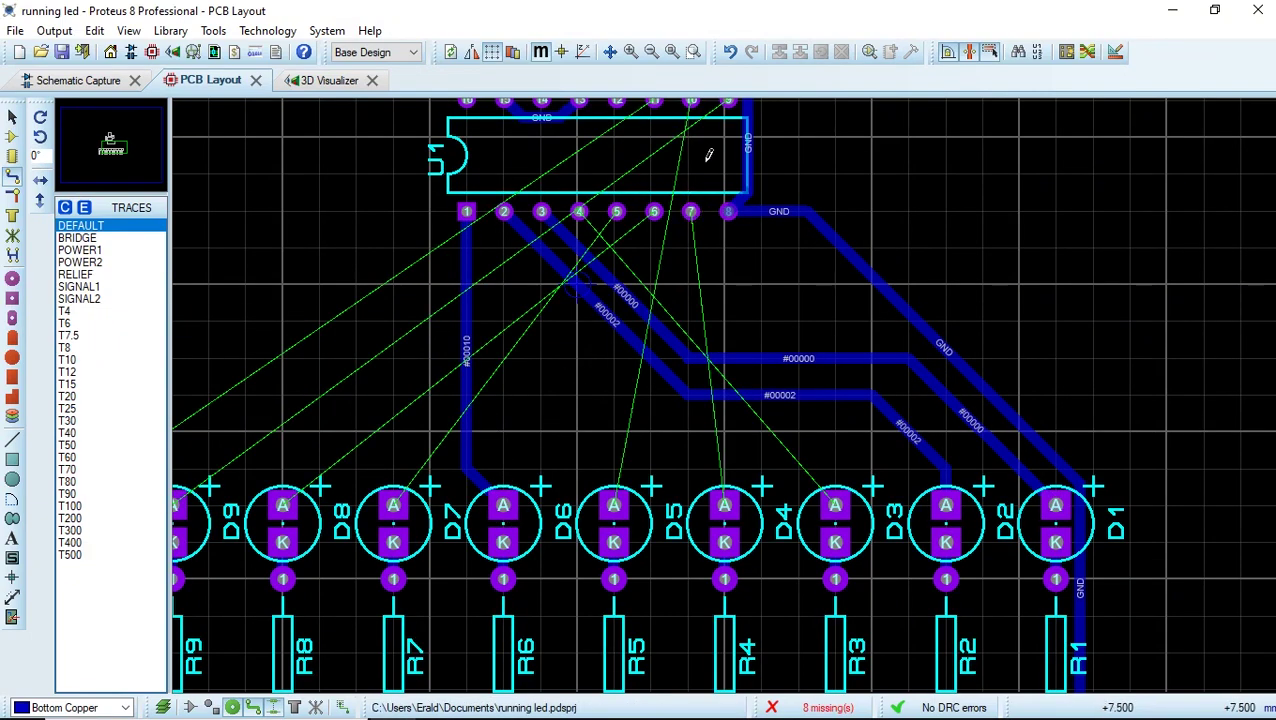
Route U1's pin 9 to D9's anode and pin 11 to D10's anode, passing beneath U1's body.
key("F5")
left_click(705, 357)
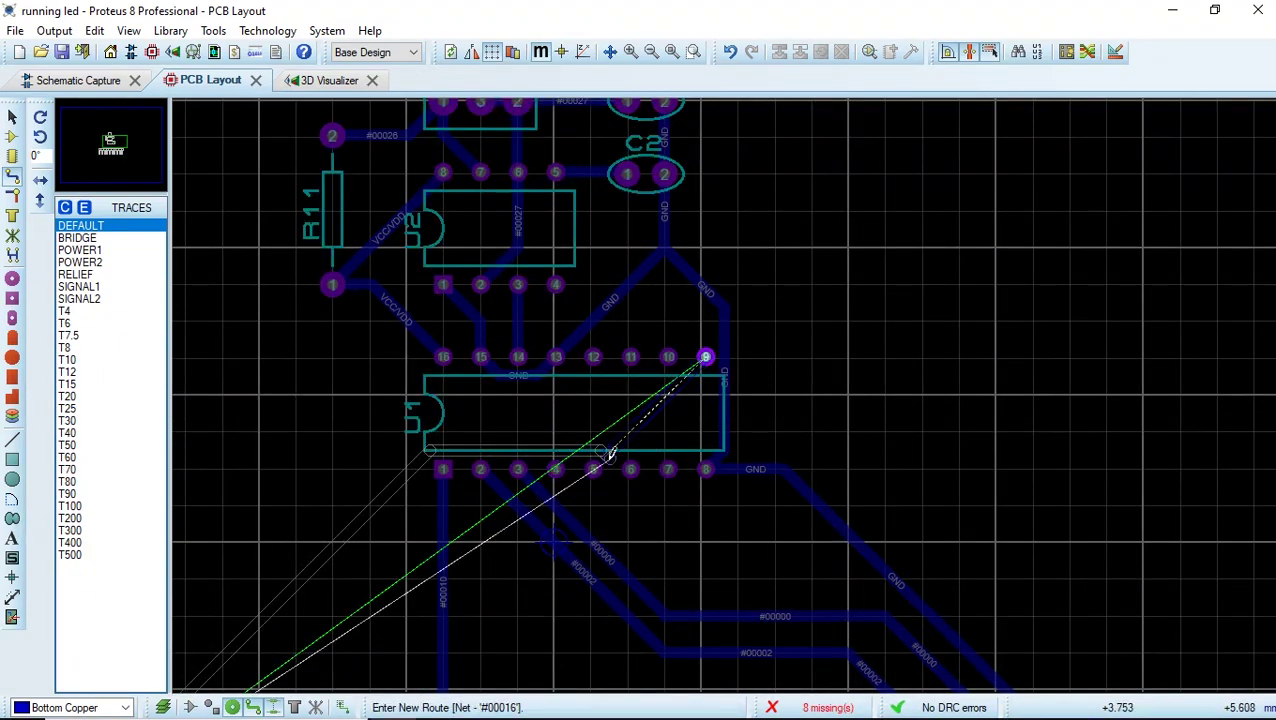
key("F5")
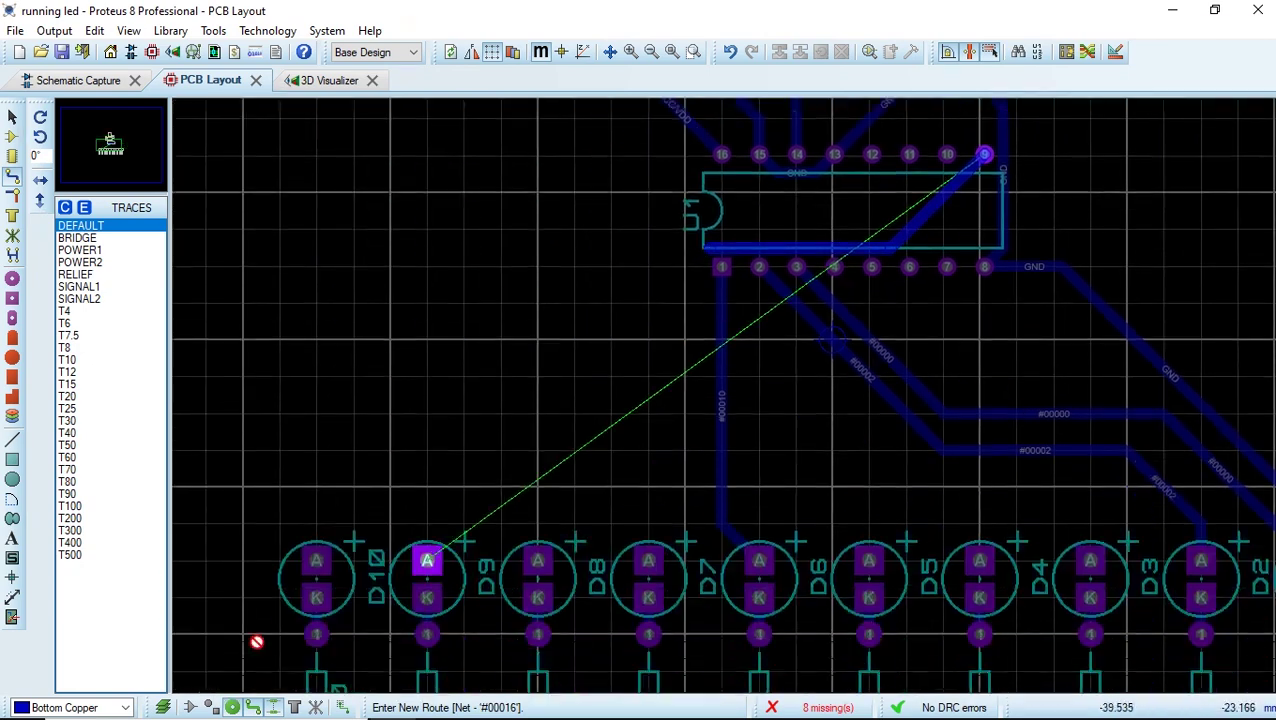
left_click(427, 561)
left_click(316, 561)
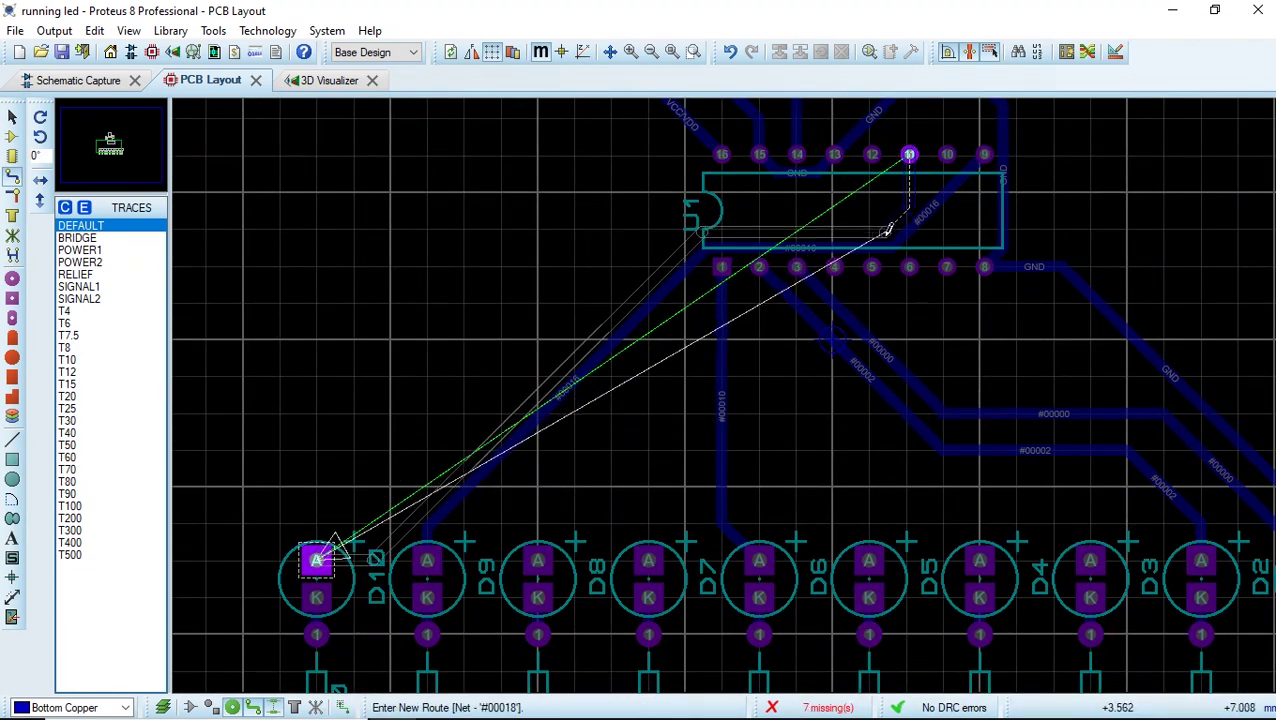
left_click(909, 154)
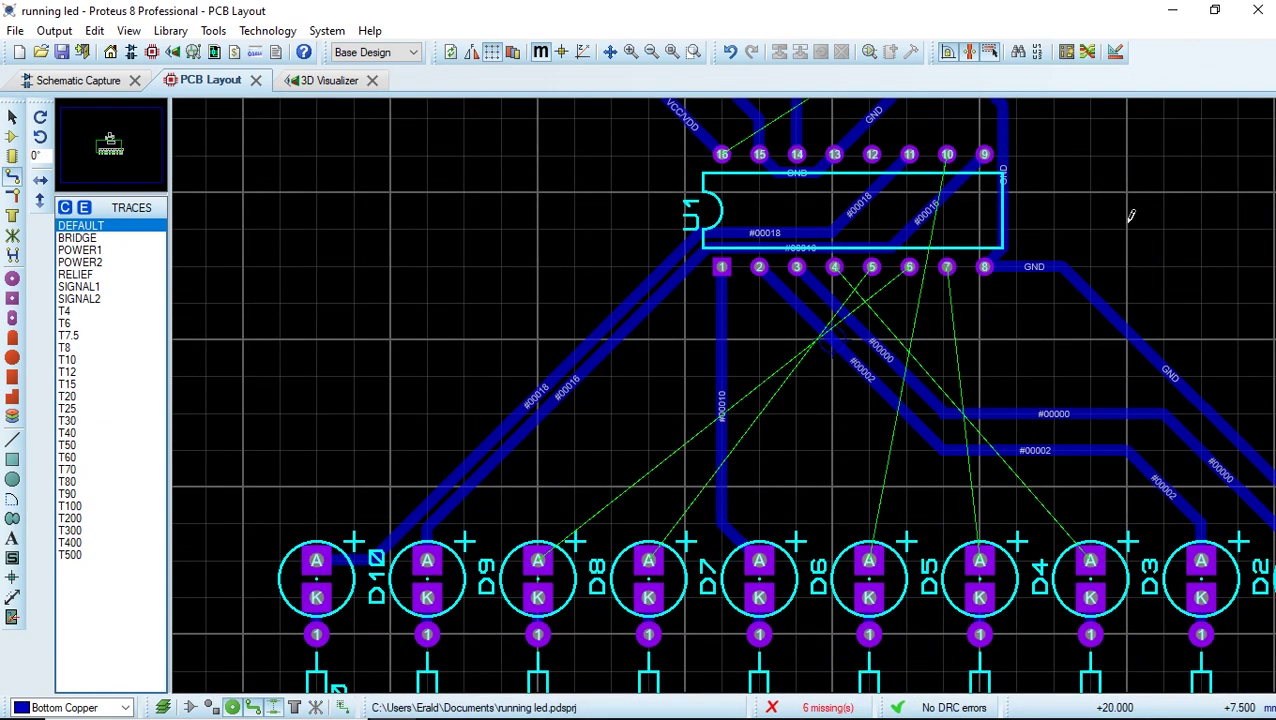
Place two C-40-15 circular pads between U2 and U1, one below U2's pin 1 and one below its pin 4.
scroll(1077, 222, "down", 3)
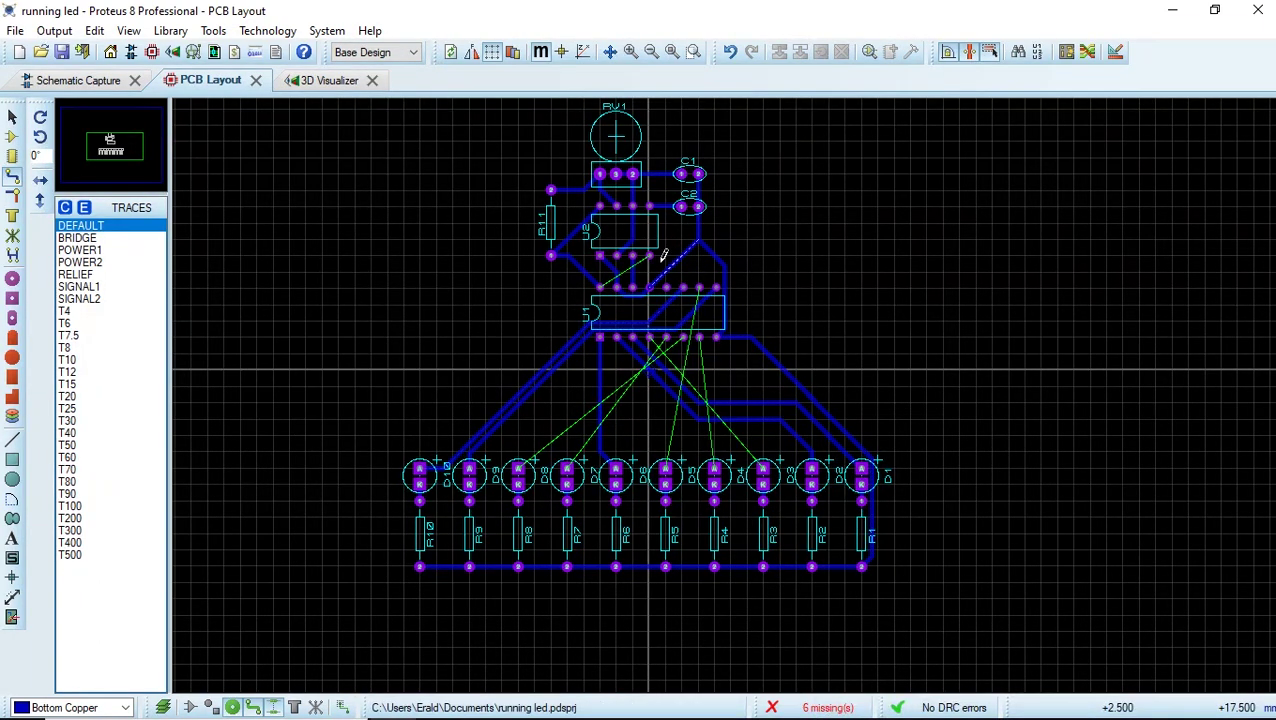
scroll(650, 256, "up", 2)
scroll(726, 395, "up", 4)
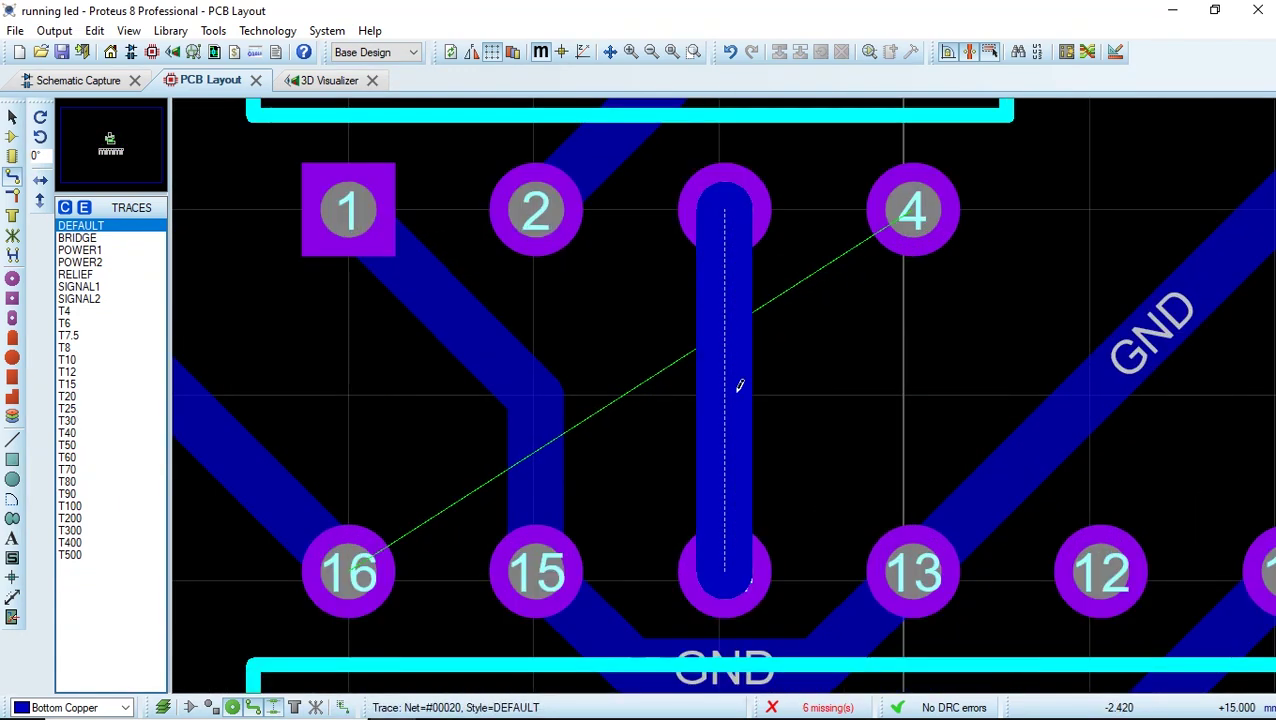
scroll(727, 390, "down", 1)
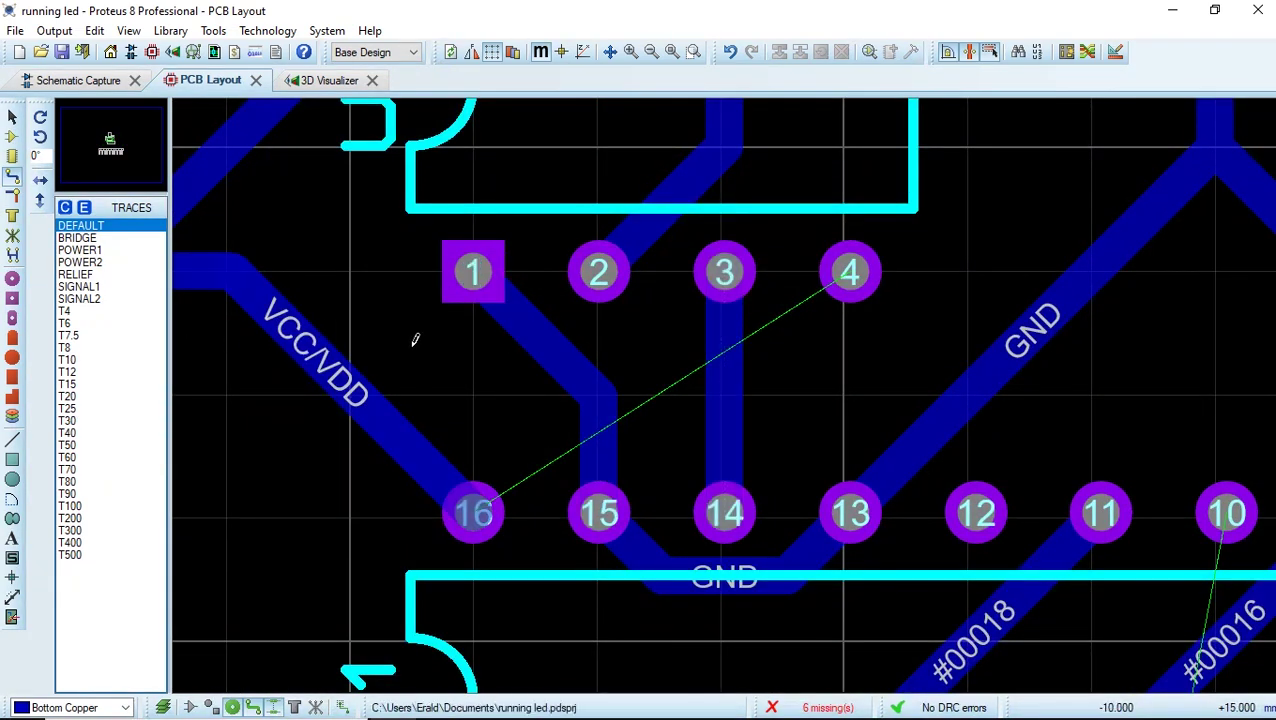
left_click(12, 278)
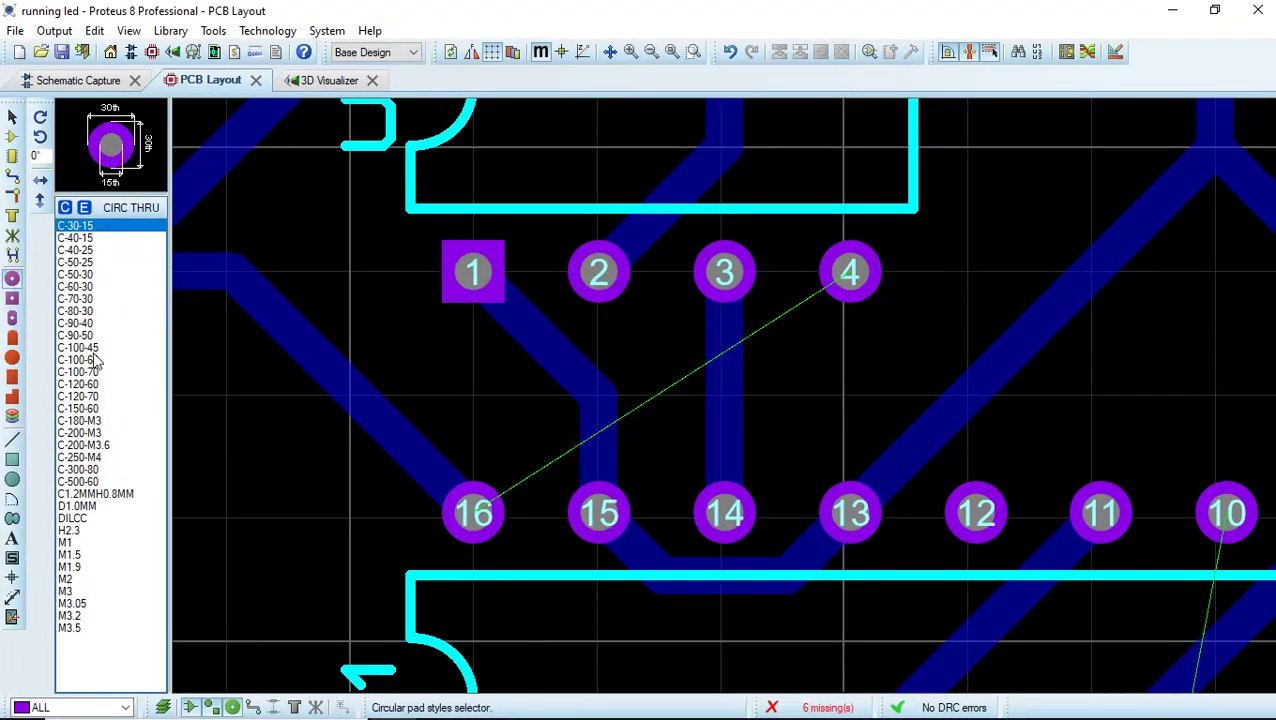
left_click(80, 238)
left_click(473, 395)
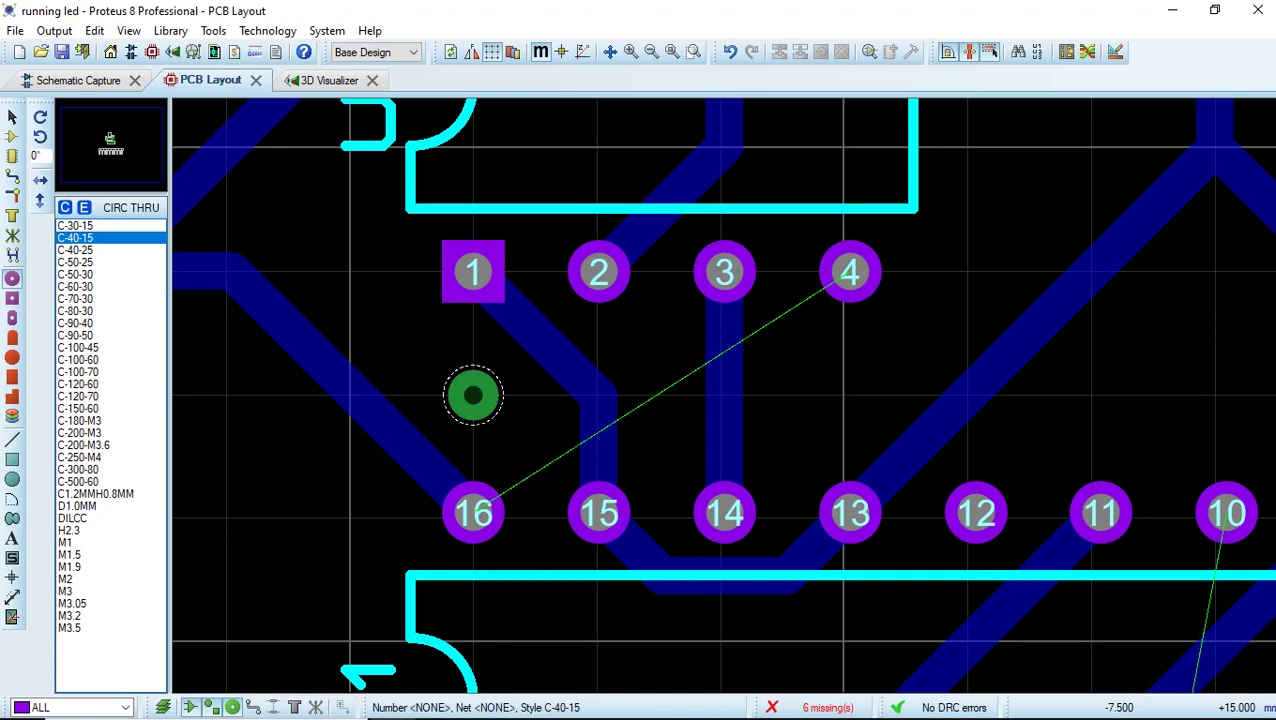
left_click(843, 395)
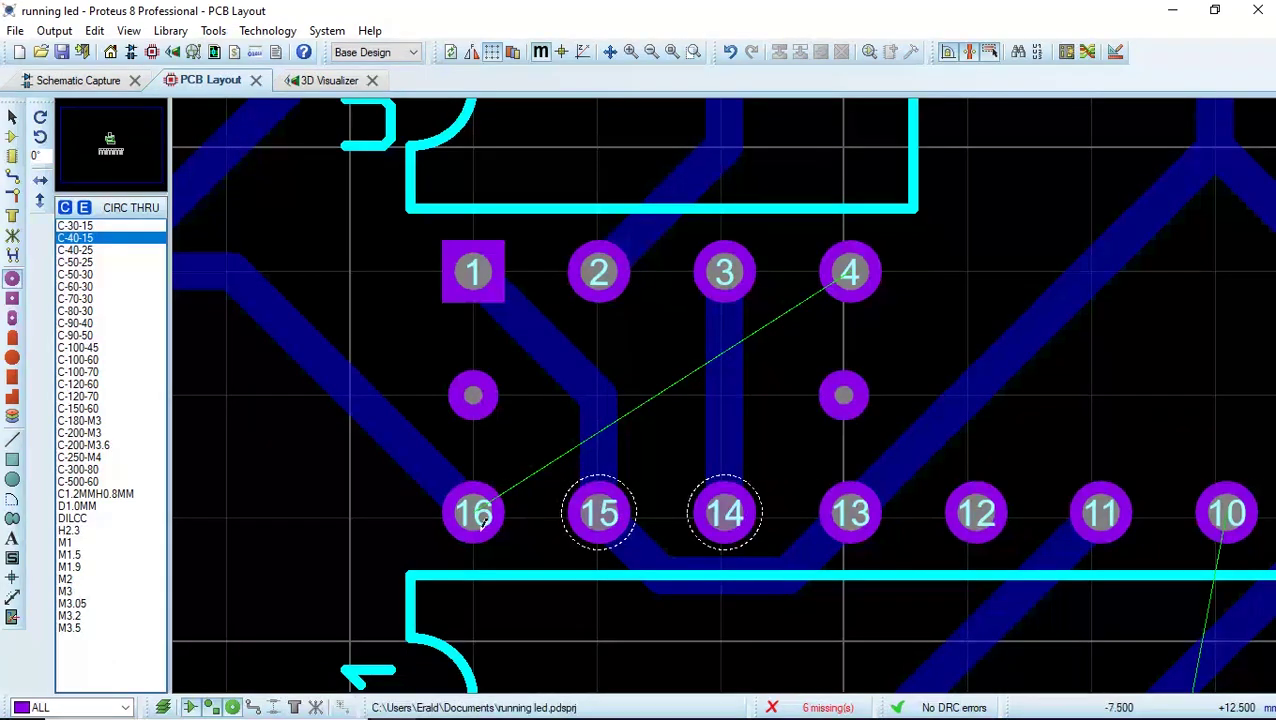
Route a straight Top Copper trace between the two new pads as a jumper.
left_click(13, 182)
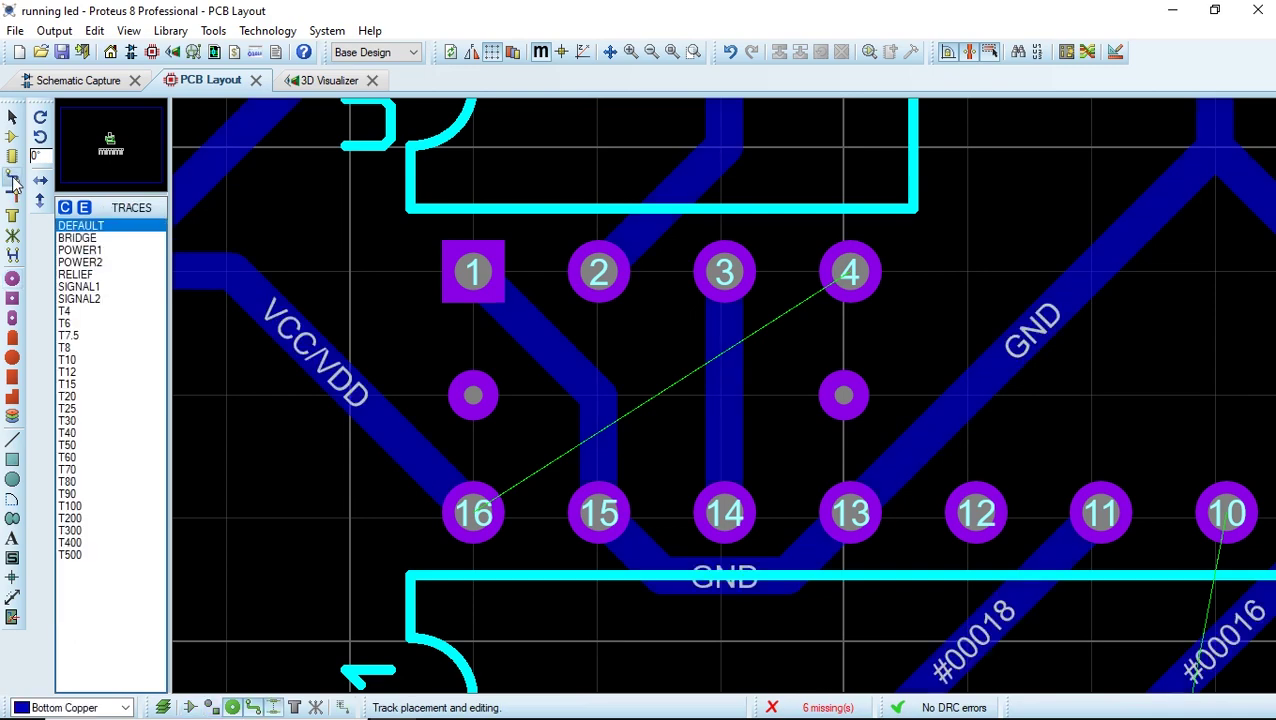
left_click(112, 707)
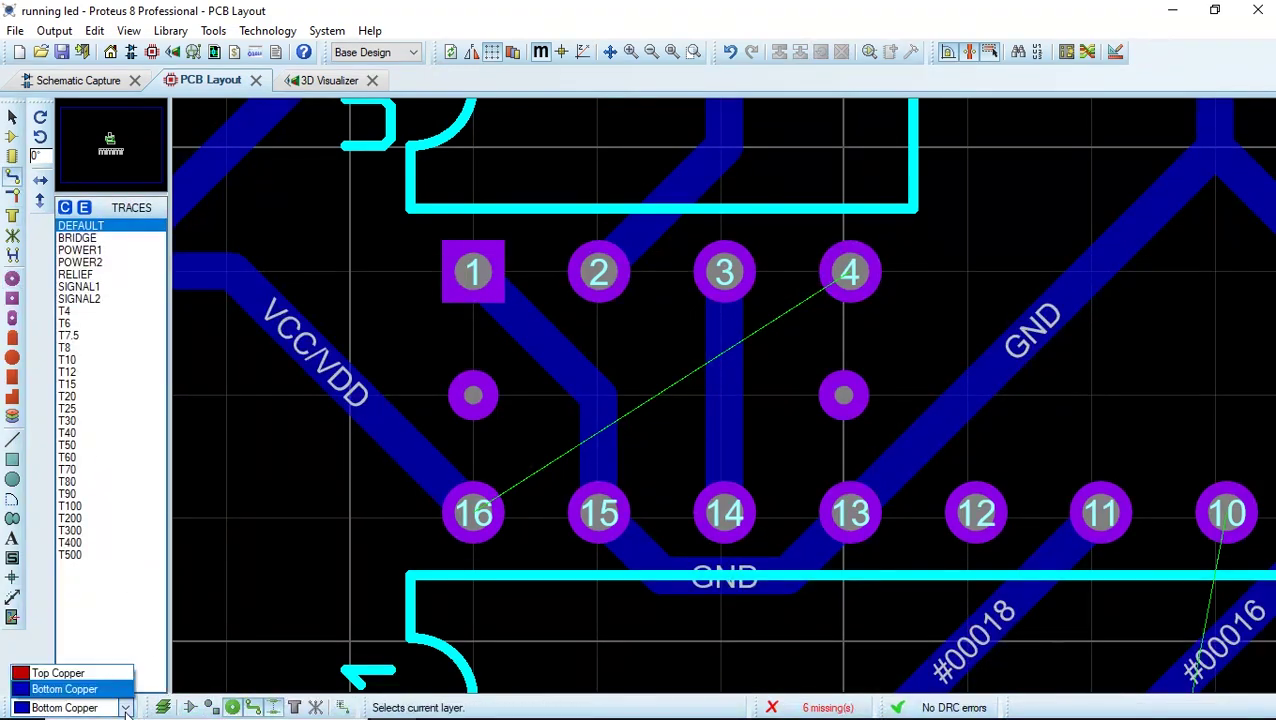
left_click(110, 680)
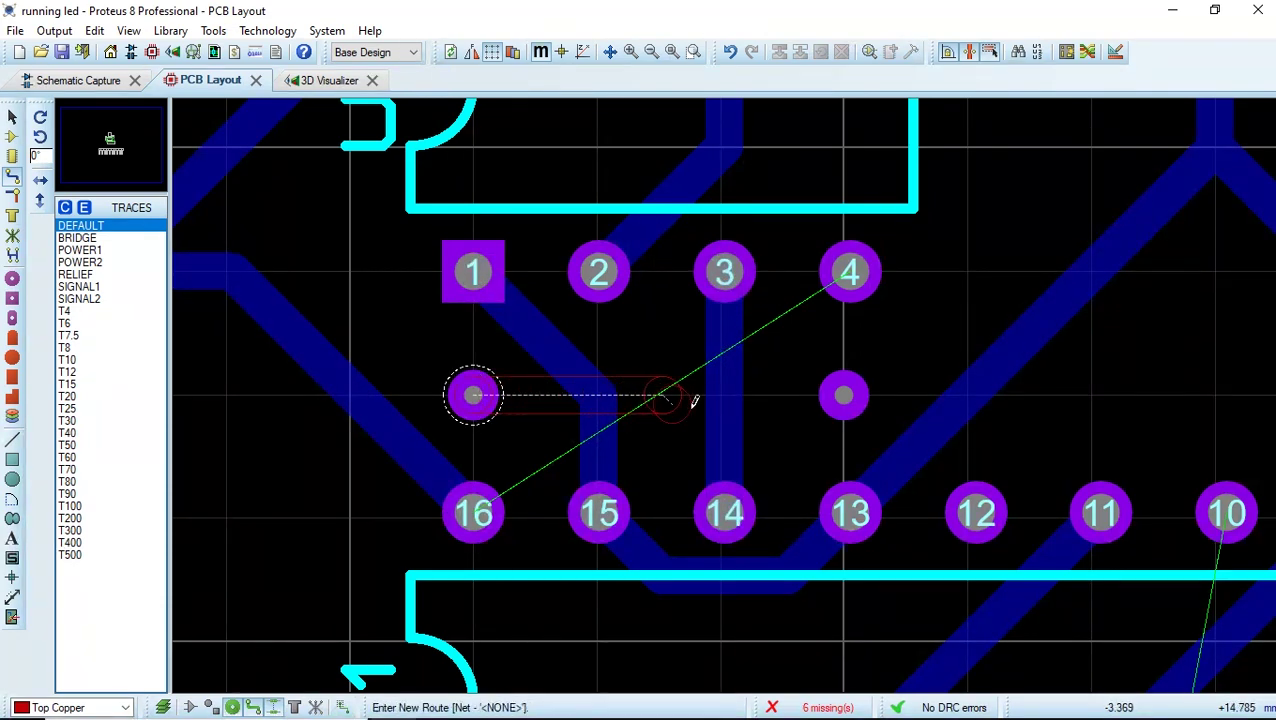
left_click(848, 395)
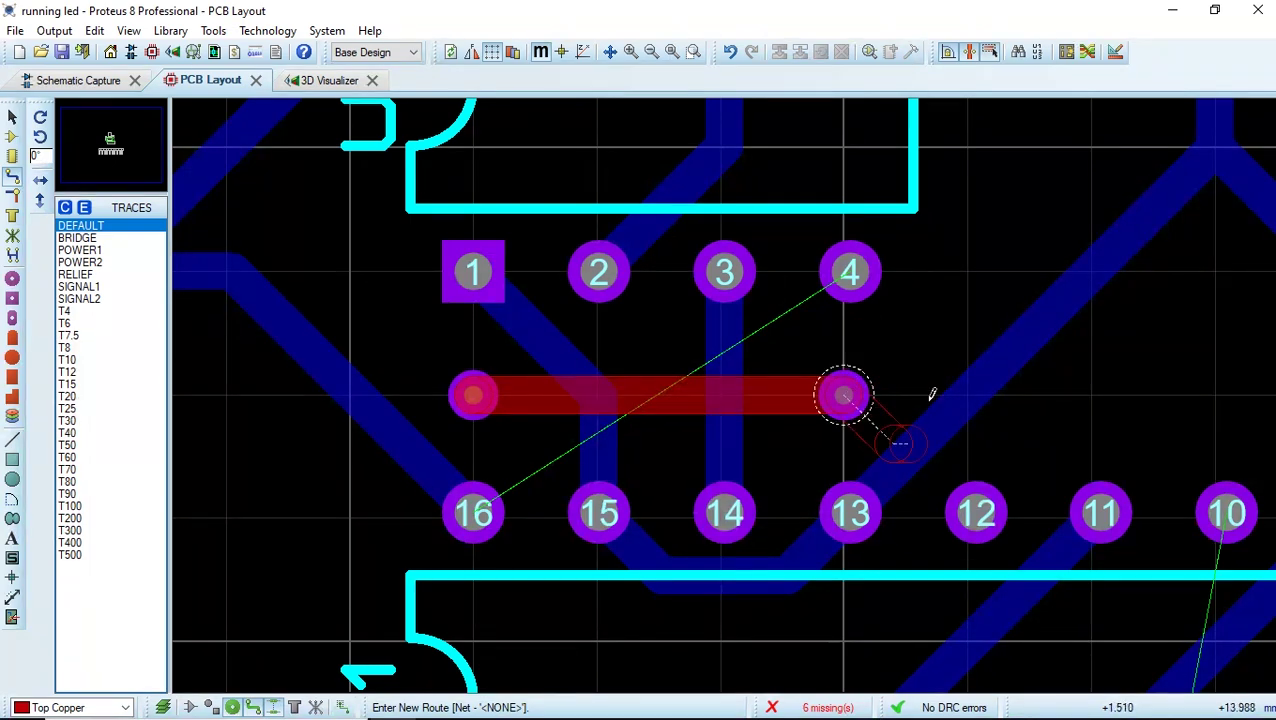
right_click(909, 305)
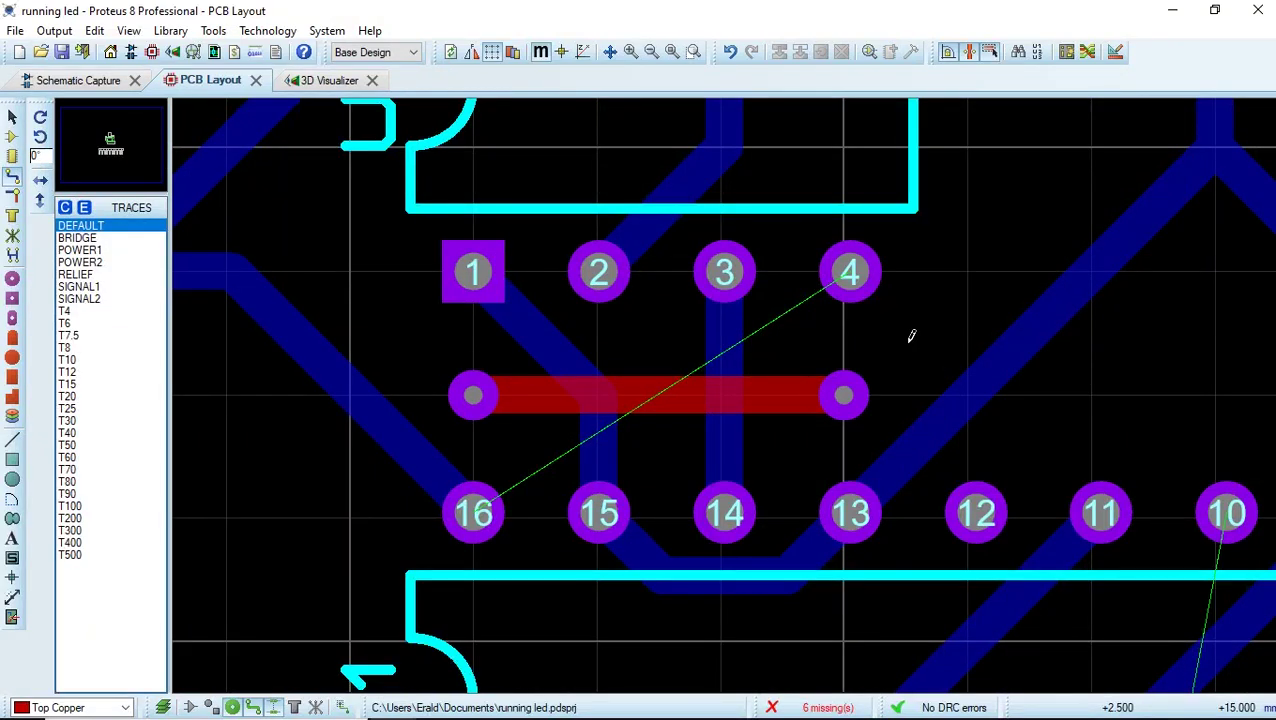
Connect the jumper's pads on Bottom Copper, one to U1's pin 16 and the other to U2's pin 4.
left_click(112, 707)
left_click(65, 690)
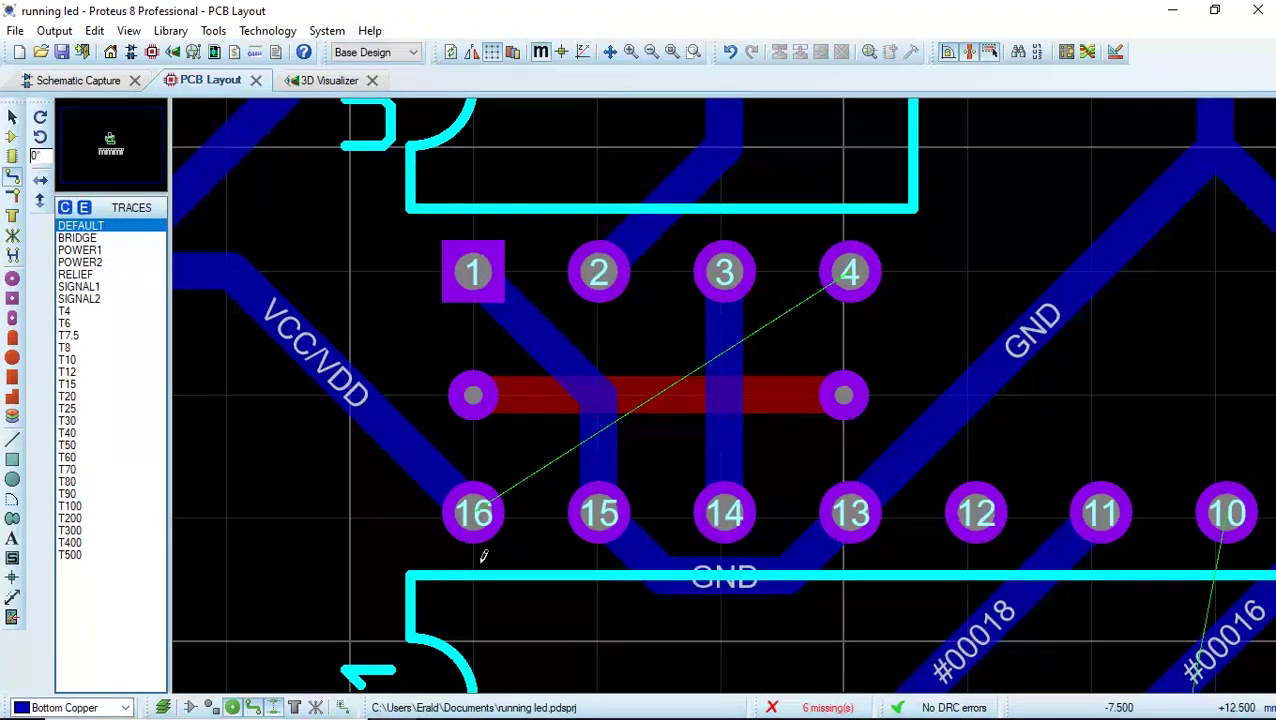
left_click(473, 511)
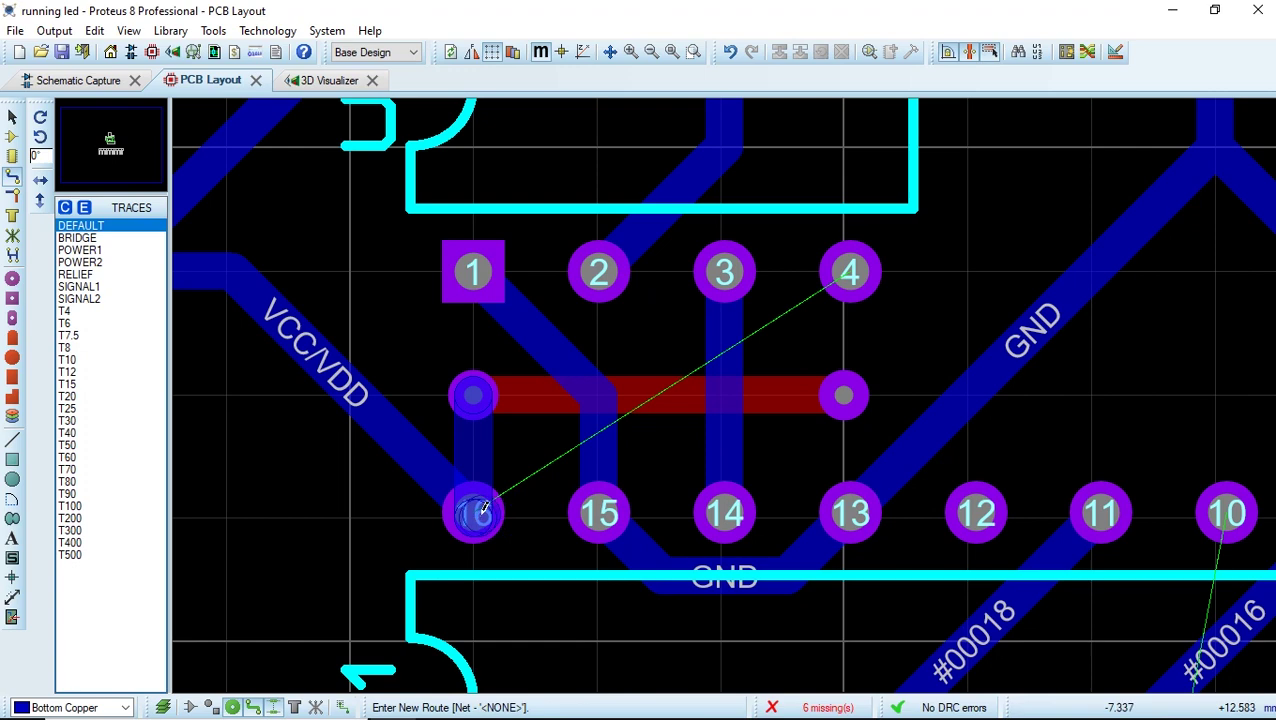
key("ctrl+z")
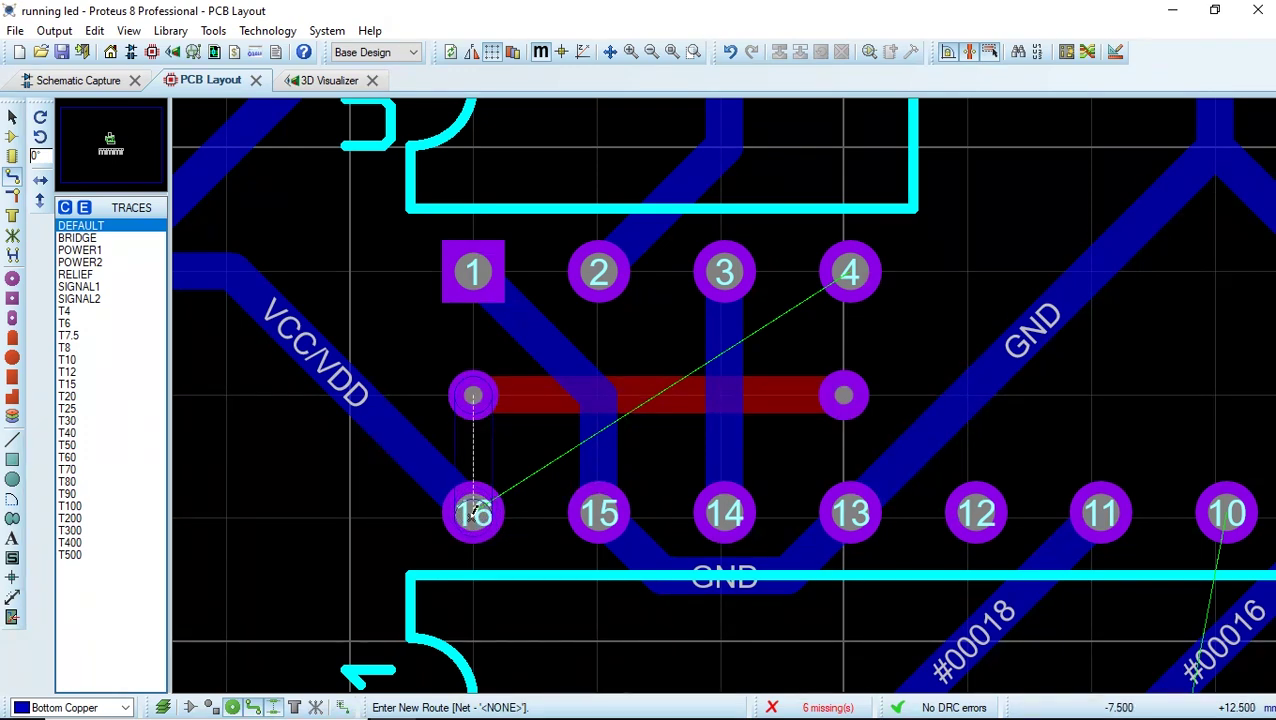
left_click(476, 512)
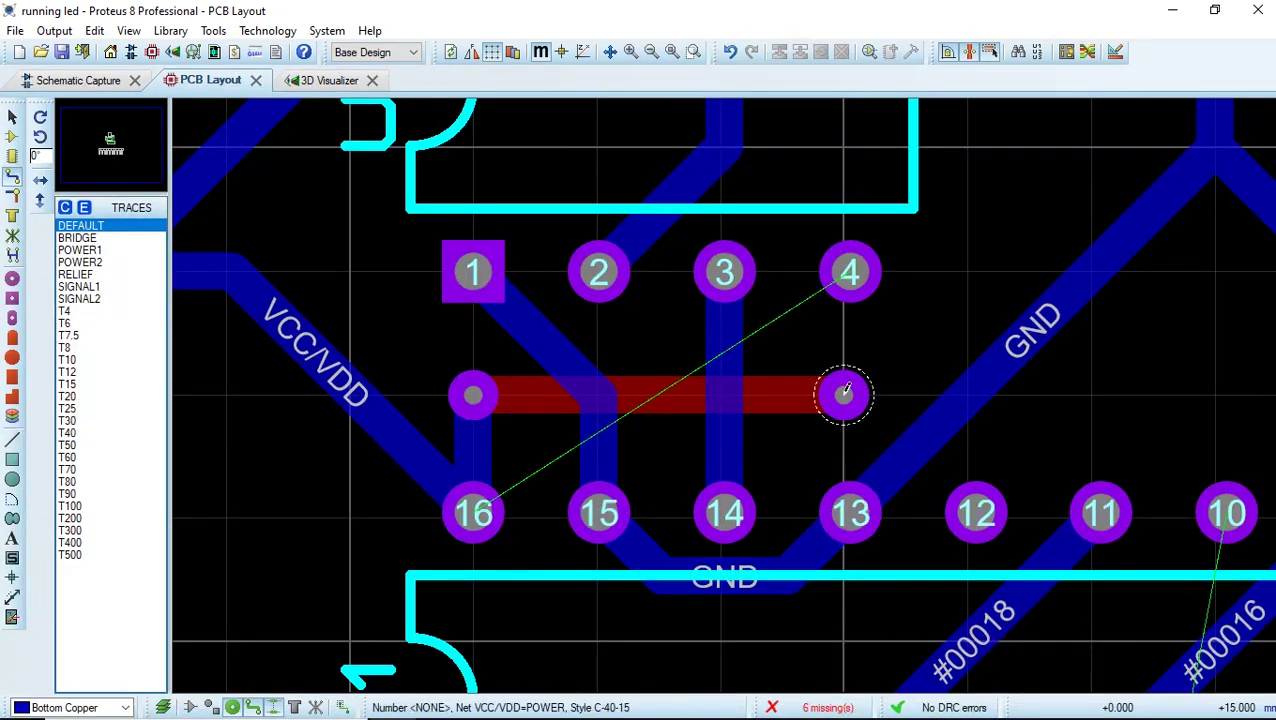
left_click(844, 395)
left_click(852, 270)
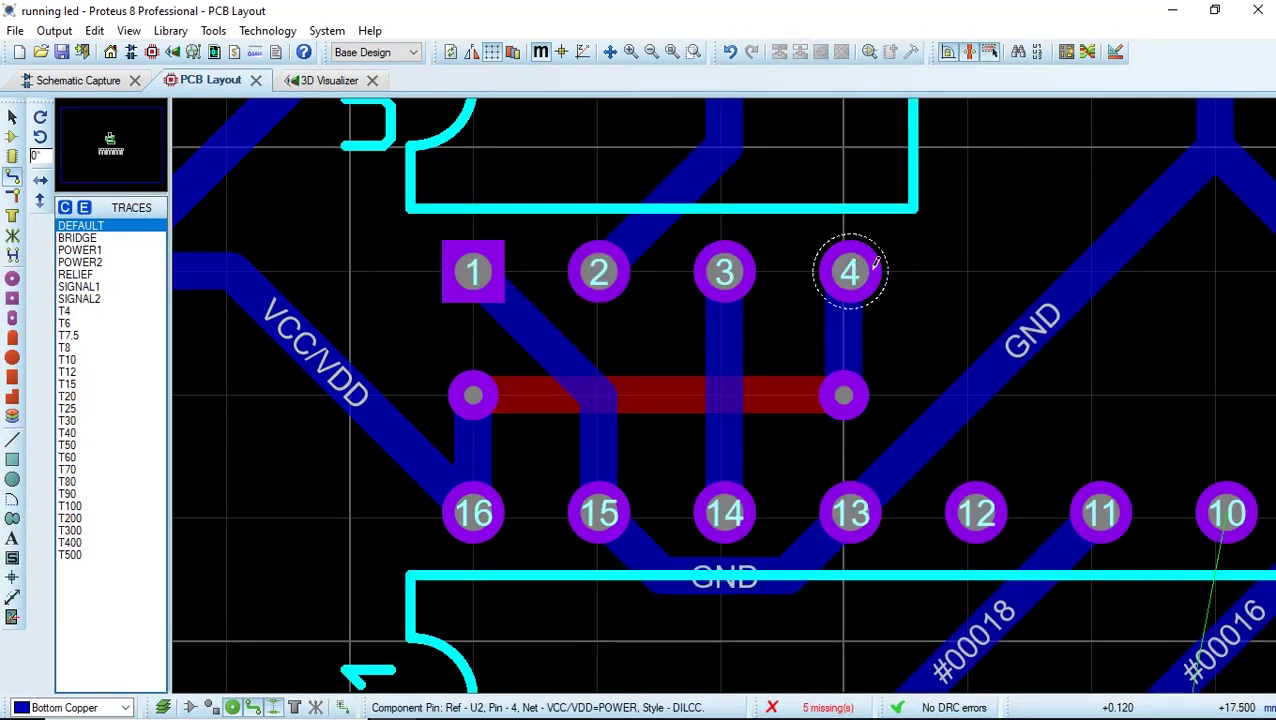
right_click(980, 250)
left_click(912, 270)
right_click(925, 305)
Reshape the traces from U1's pins 2 and 3 so they drop straight down before running across to D2 and D1.
scroll(786, 434, "down", 2)
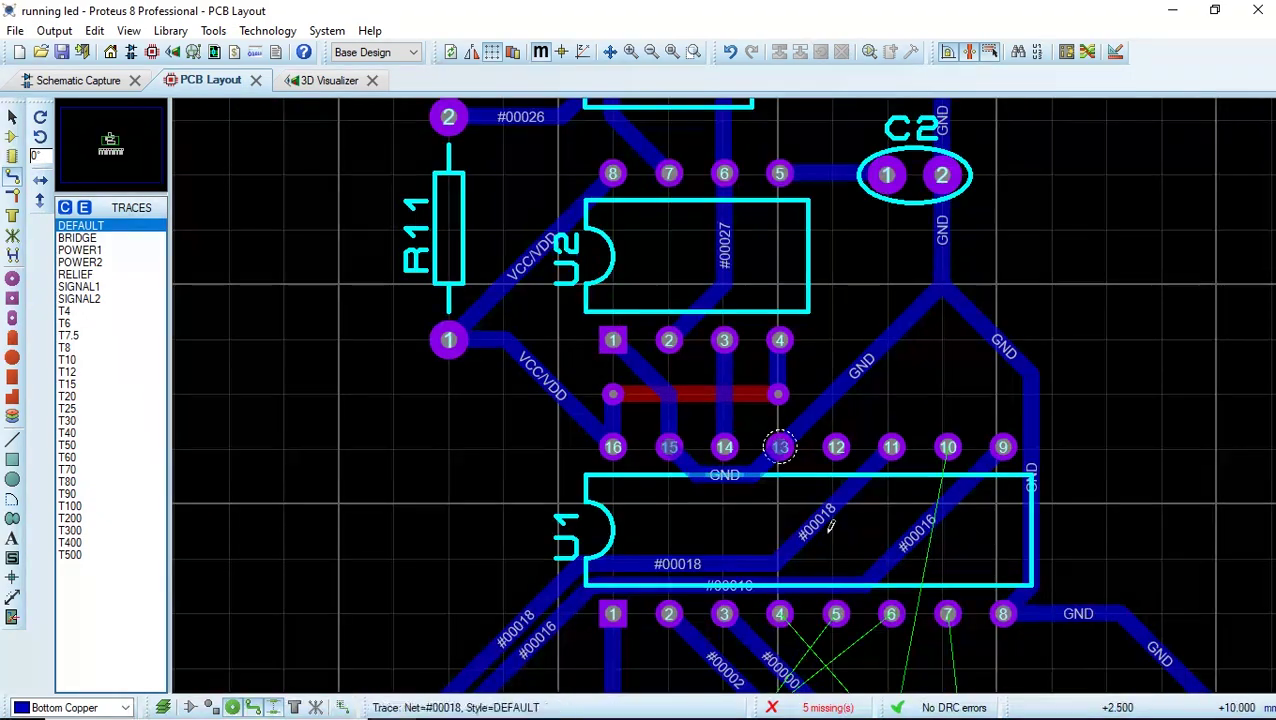
scroll(1022, 554, "down", 2)
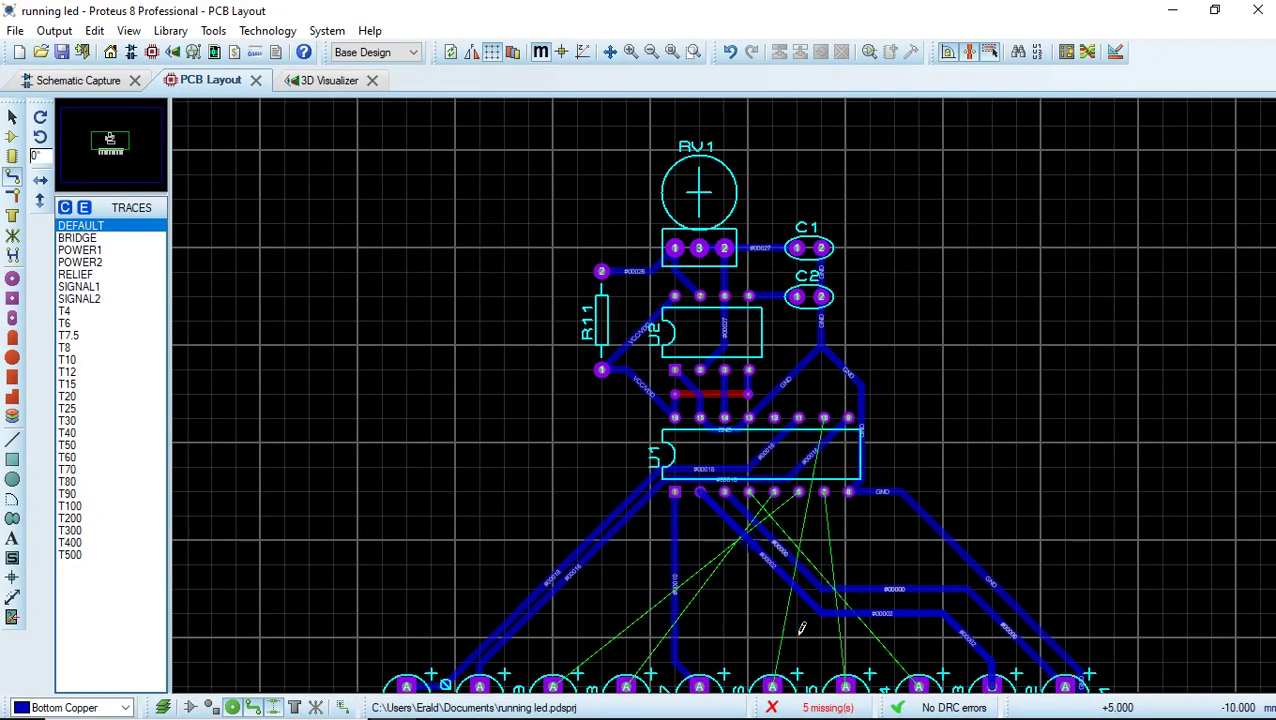
scroll(840, 560, "up", 1)
scroll(727, 394, "down", 1)
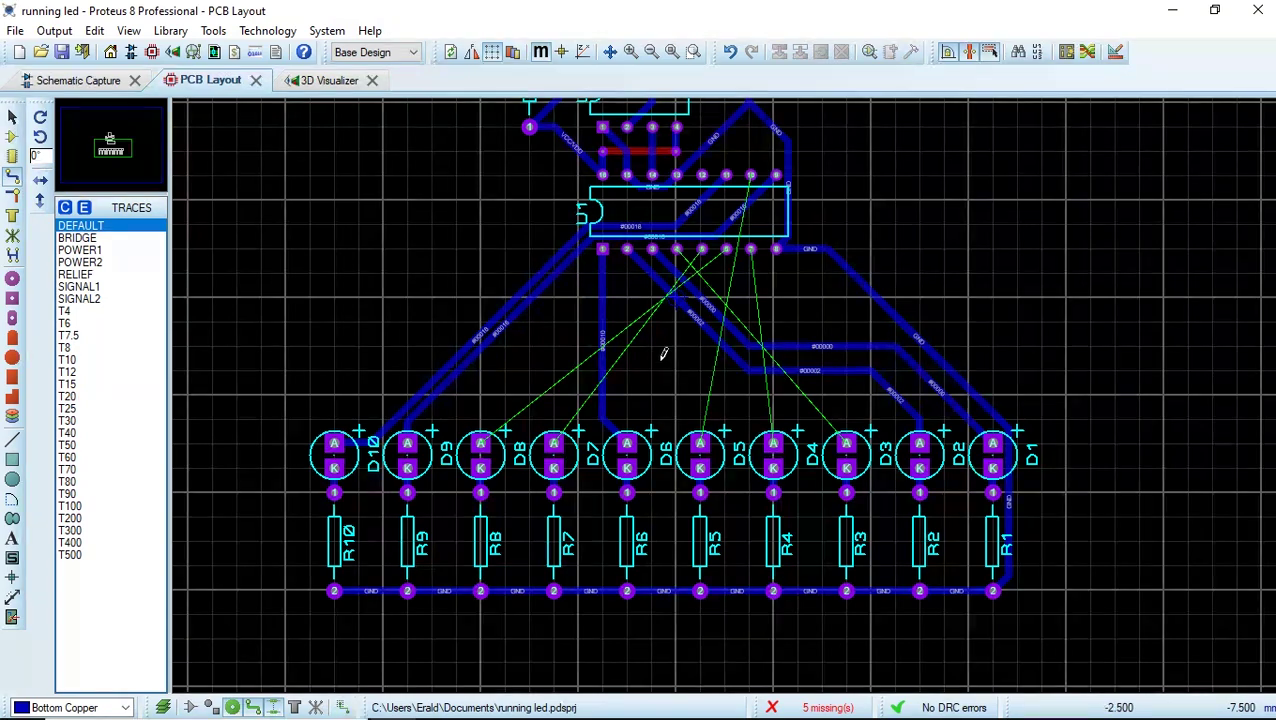
scroll(663, 353, "up", 2)
left_click(521, 334)
left_click_drag(458, 310, 438, 262)
left_click_drag(541, 320, 458, 424)
key("ctrl+z")
left_click_drag(575, 356, 478, 432)
left_click(535, 339)
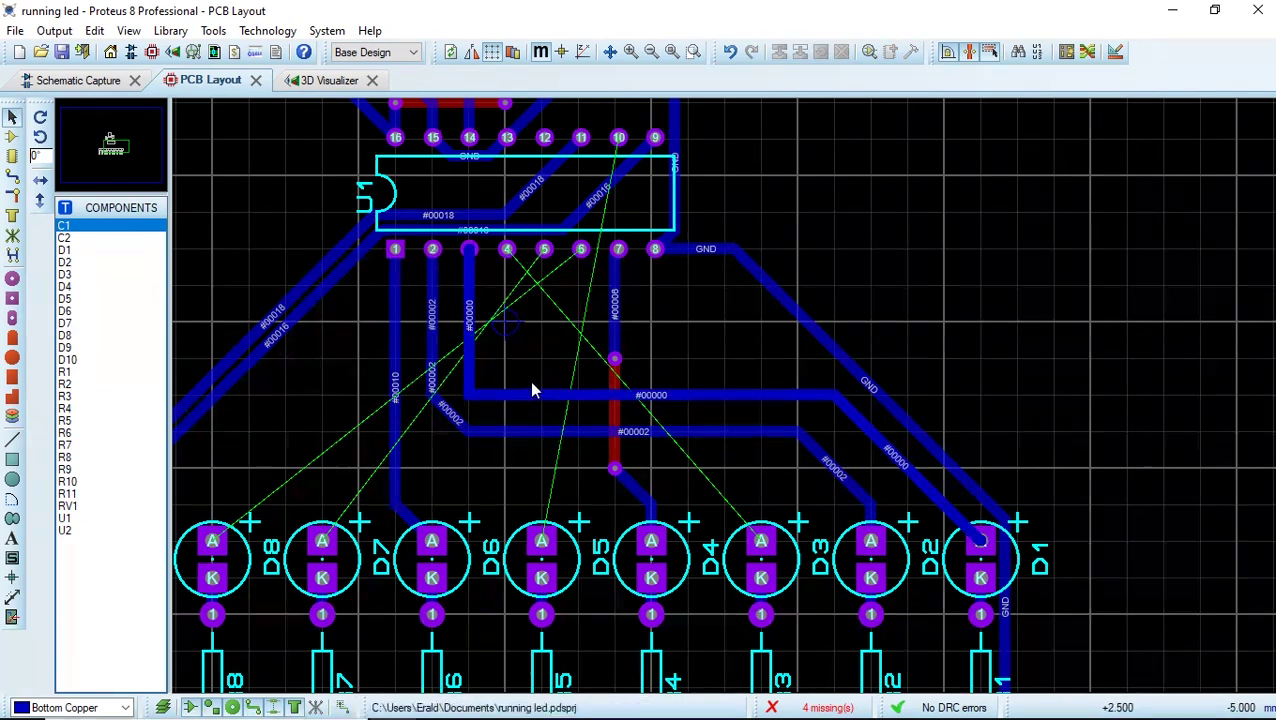
Place two C-40-15 pads in one row, one below U1's pin 6 and one just outside the trace from pin 1.
left_click(12, 279)
left_click(541, 358)
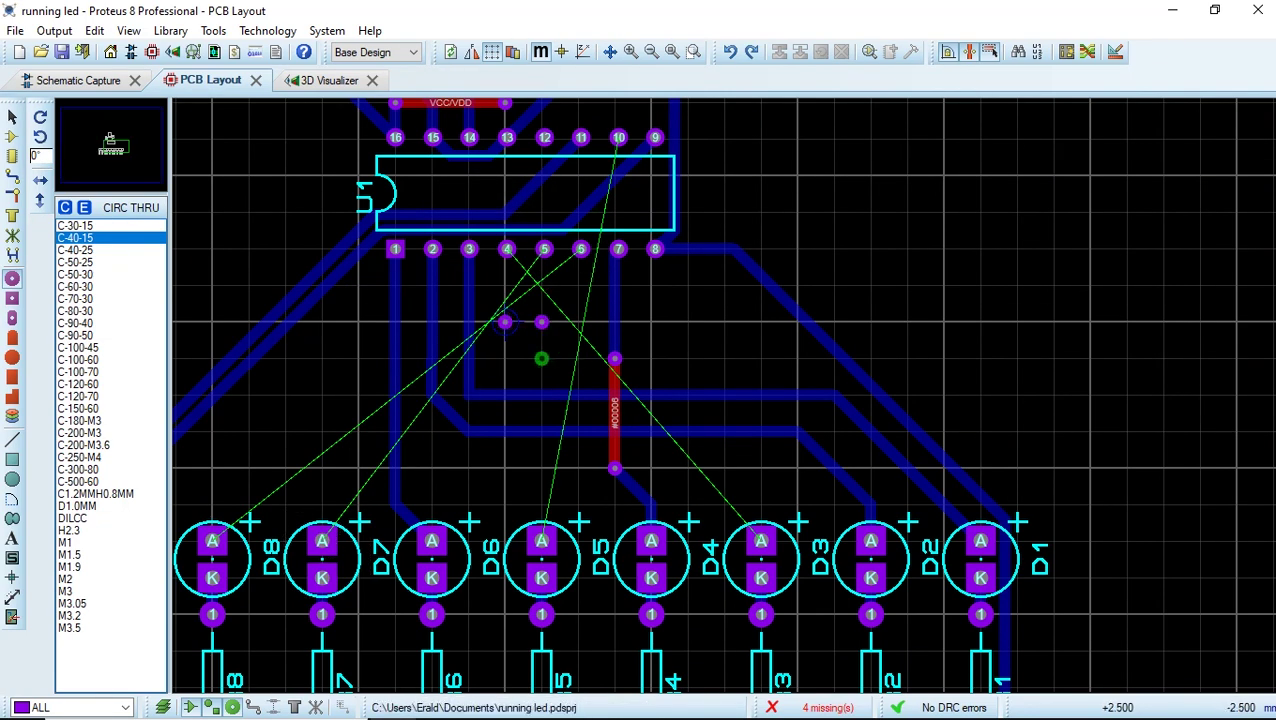
left_click(75, 238)
double_click(580, 285)
double_click(358, 285)
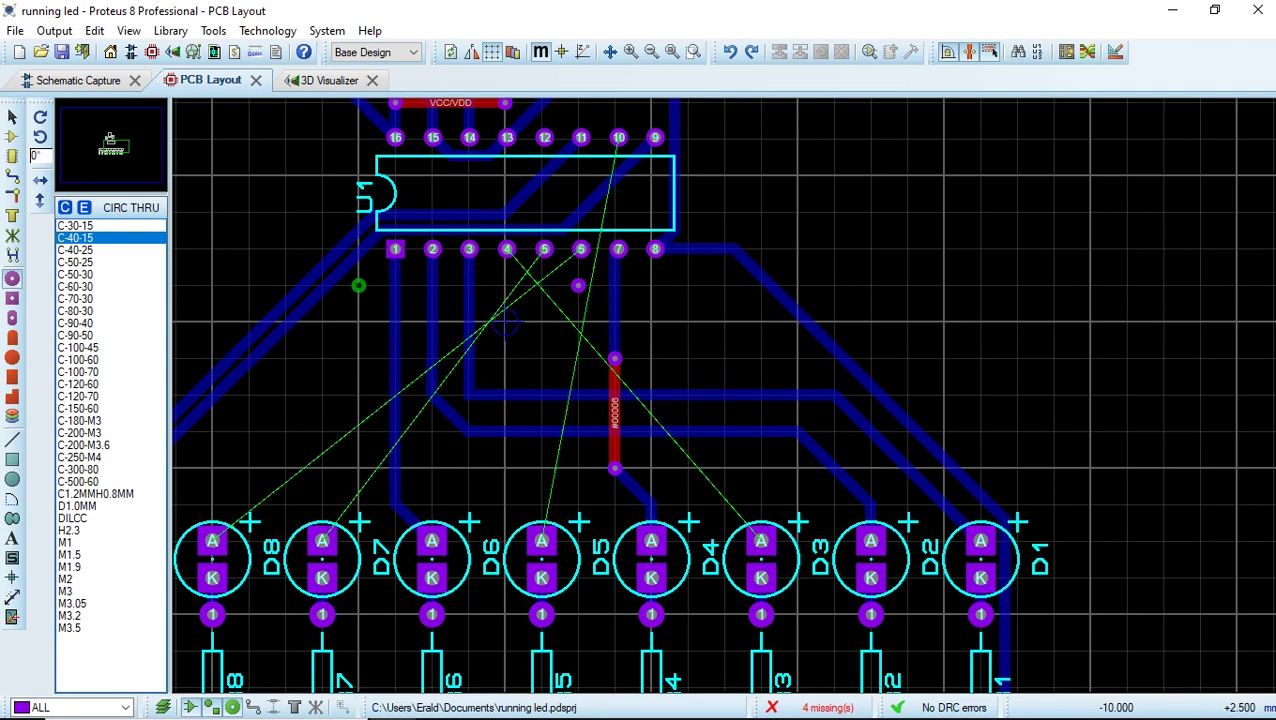
Join the pad below U1's pin 6 to its matching pad with a straight Top Copper trace.
left_click(12, 176)
left_click(578, 285)
left_click(358, 285)
key("space")
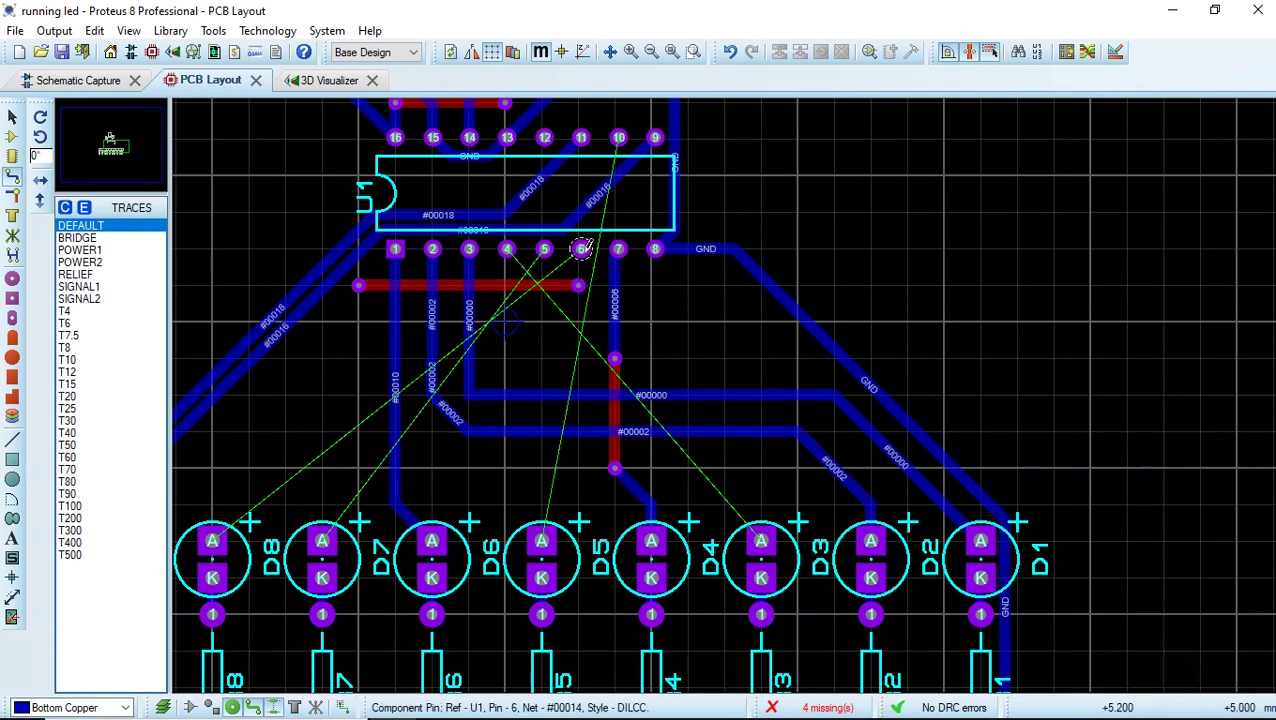
Route U1's pin 6 to the near jumper pad and the far jumper pad to D8's anode on Bottom Copper.
left_click(580, 245)
scroll(580, 245, "up", 2)
key("Return")
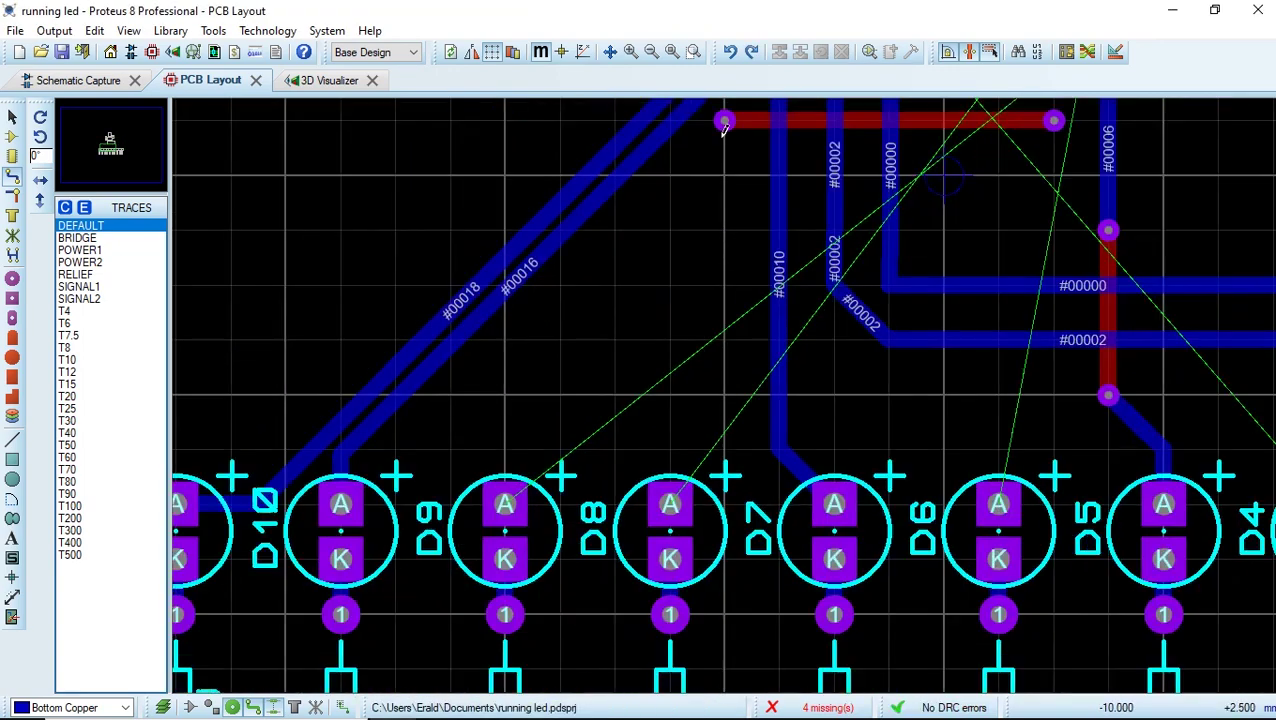
left_click(724, 120)
left_click(505, 504)
middle_click(1240, 175)
right_click(1040, 280)
key("Escape")
Place a second pair of C-40-15 pads beneath the pin 6 jumper, in line with U1's pin 5, and join them on Top Copper.
left_click(12, 196)
left_click(12, 278)
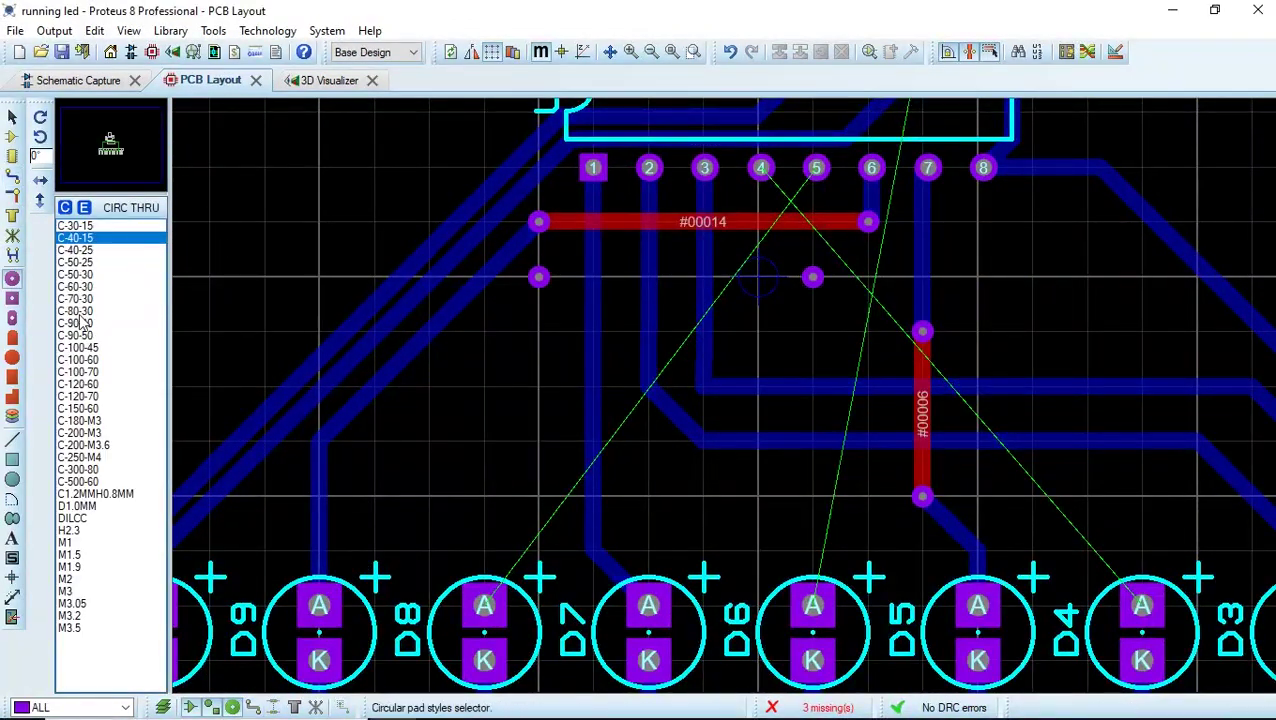
left_click(12, 176)
left_click(538, 277)
left_click(812, 277)
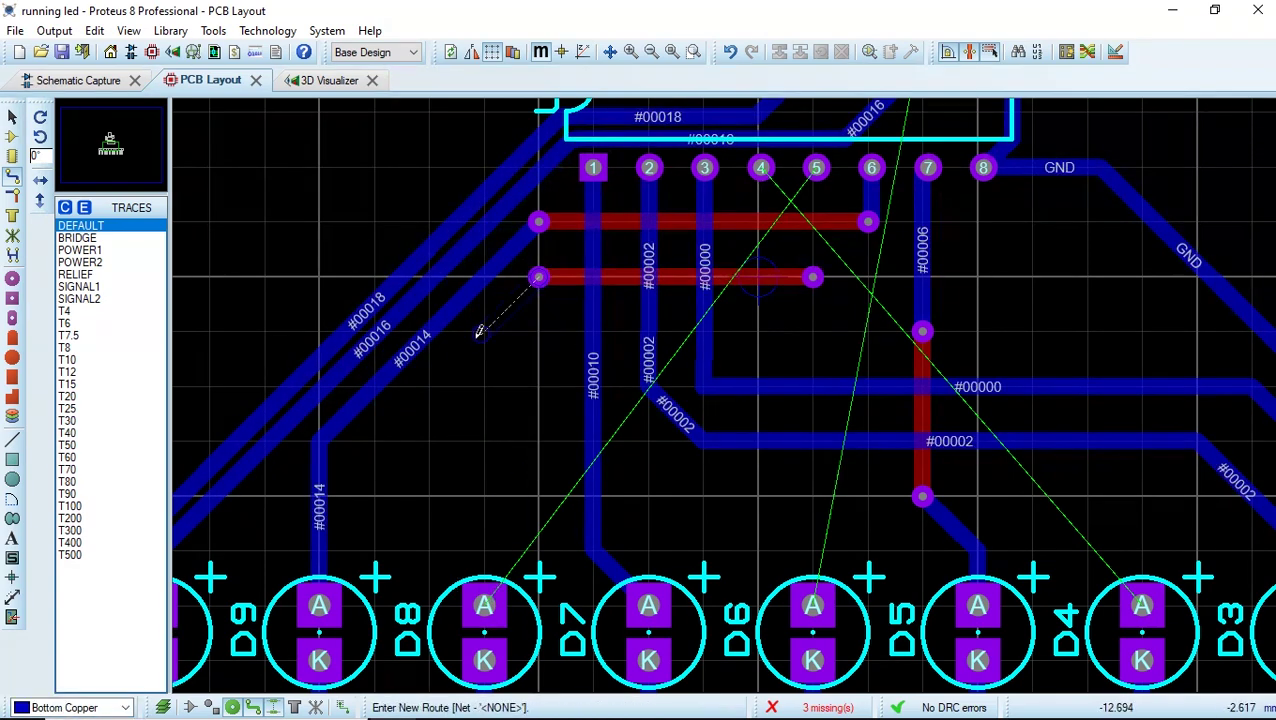
Connect the second jumper's near pad to U1's pin 5 and its far pad to D7's anode on Bottom Copper.
left_click(484, 605)
key("Escape")
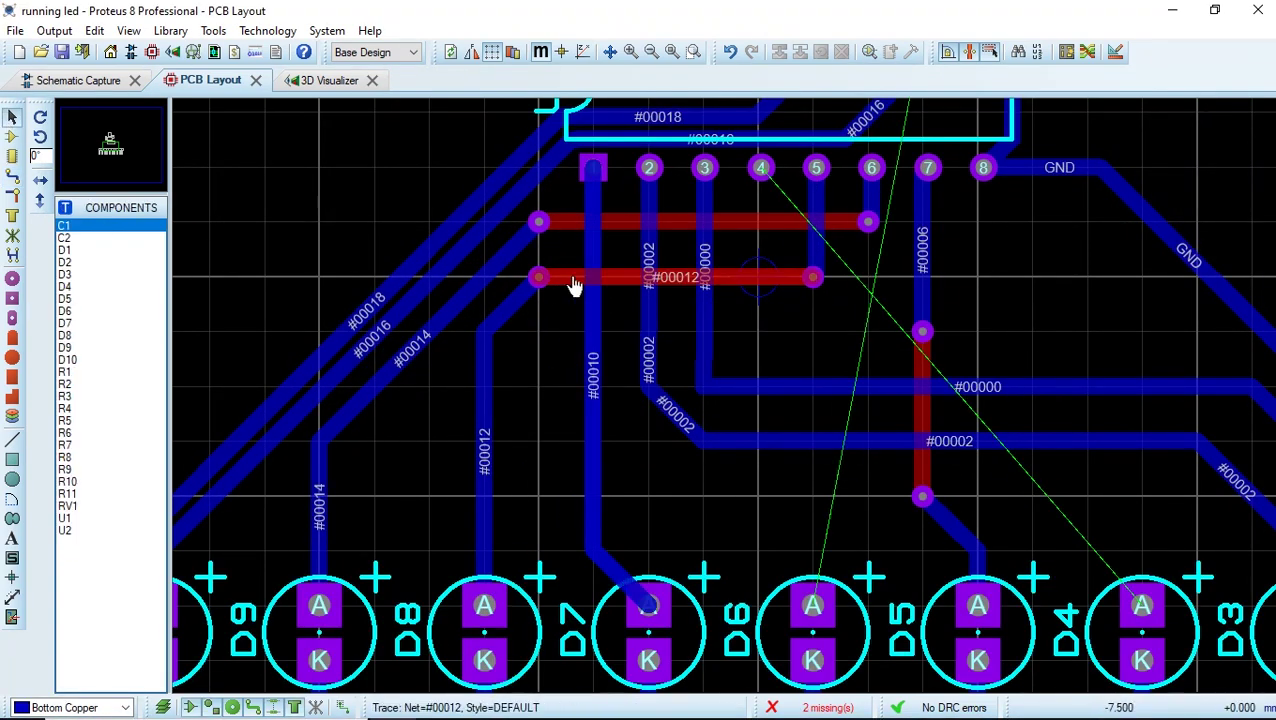
Move the pin 5 jumper and the pin 6 jumper each one grid row down, away from U1's pins.
left_click(592, 280)
left_click_drag(538, 277, 812, 281)
left_click(812, 280)
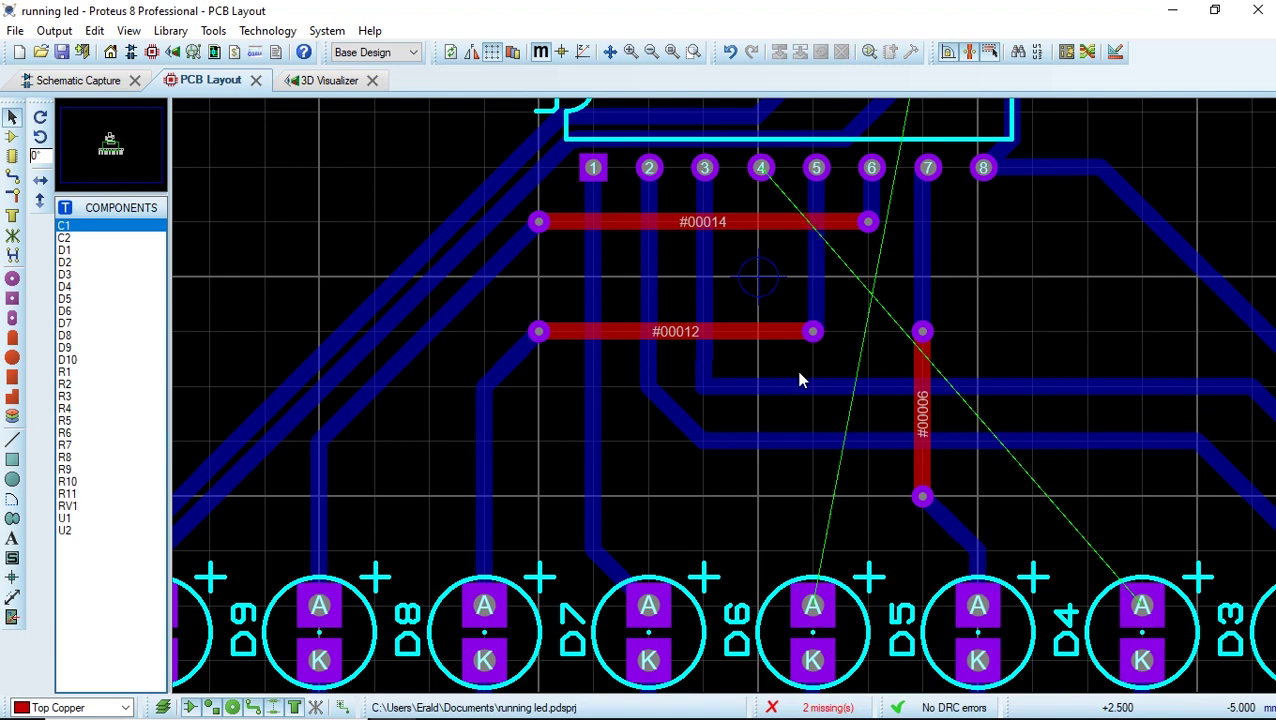
left_click_drag(541, 221, 869, 270)
left_click(876, 338)
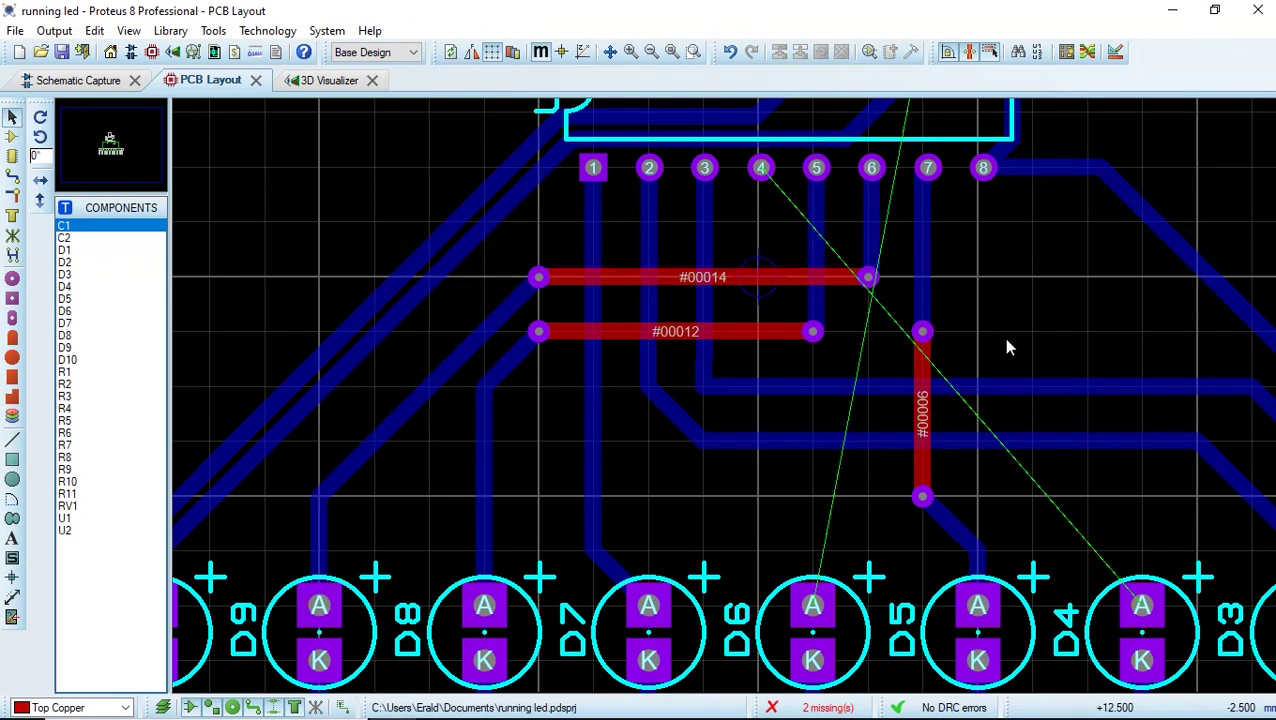
Place a C-40-15 pad below U1's pin 4 and another above D3's anode, and join them on Top Copper.
left_click(12, 278)
left_click(758, 221)
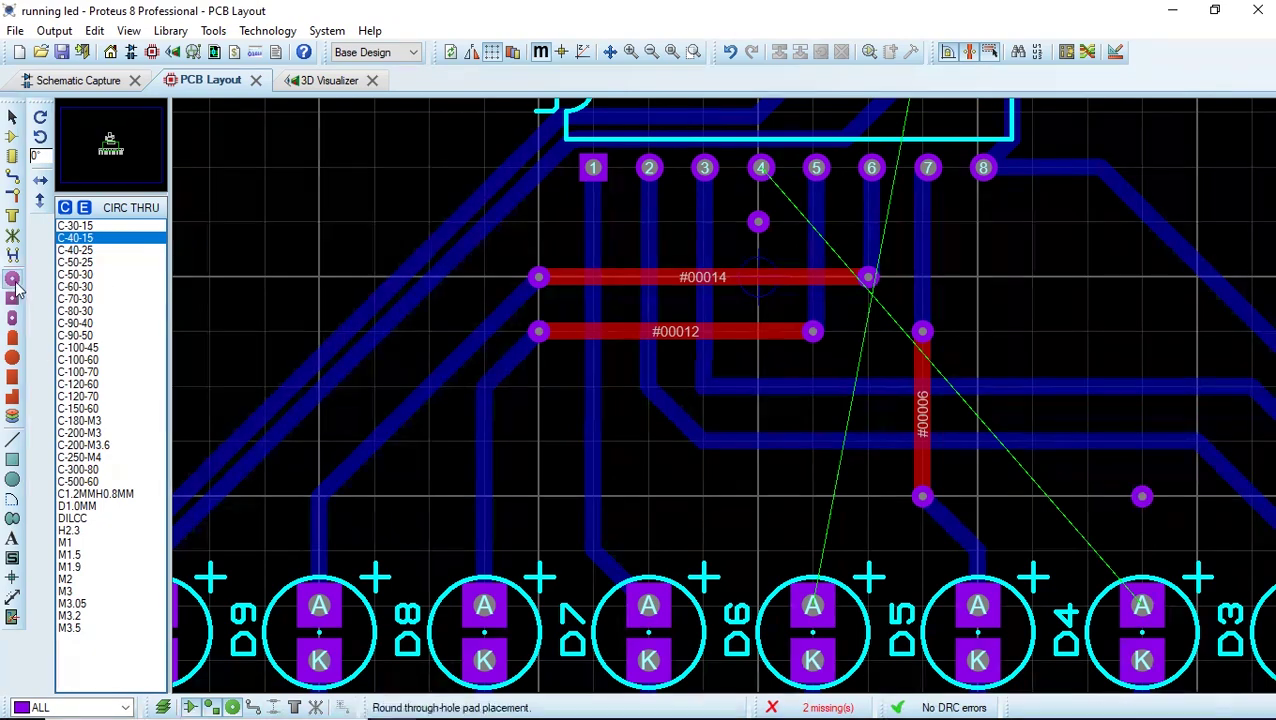
left_click(12, 174)
left_click(758, 221)
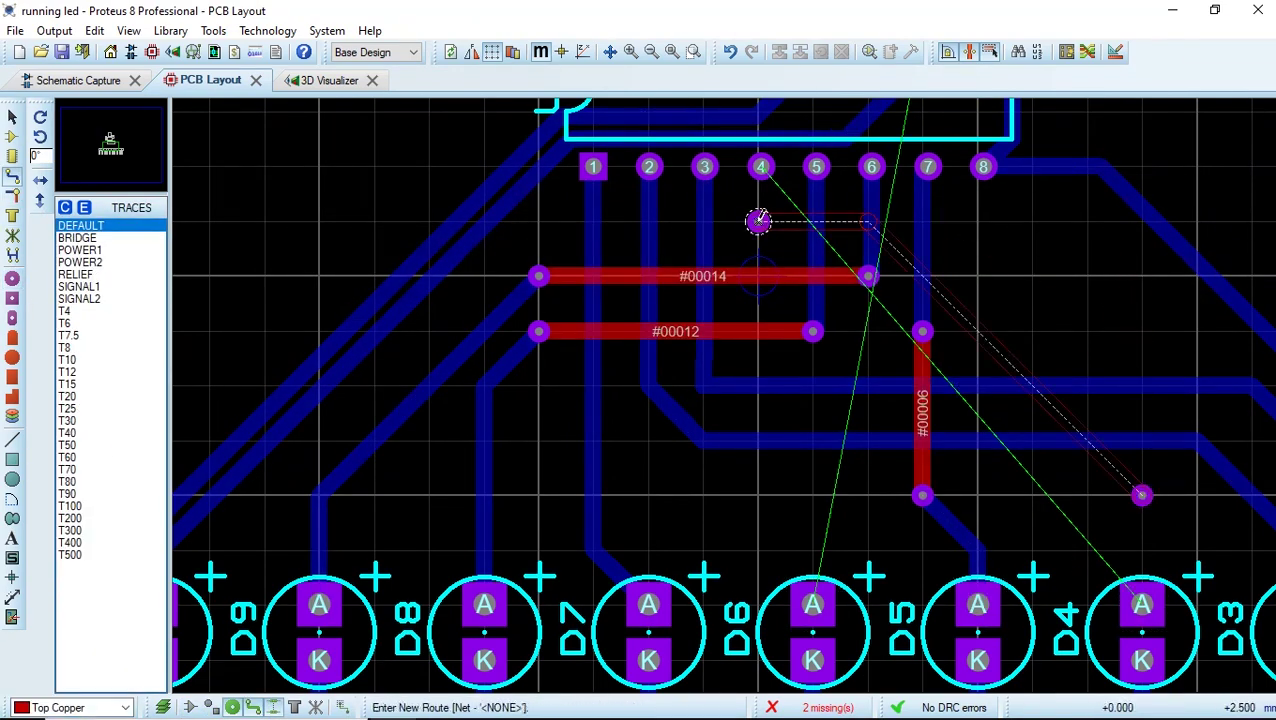
Route the jumper's two pads to U1's pin 4 and D3's anode on Bottom Copper.
scroll(72, 707, "down", 1)
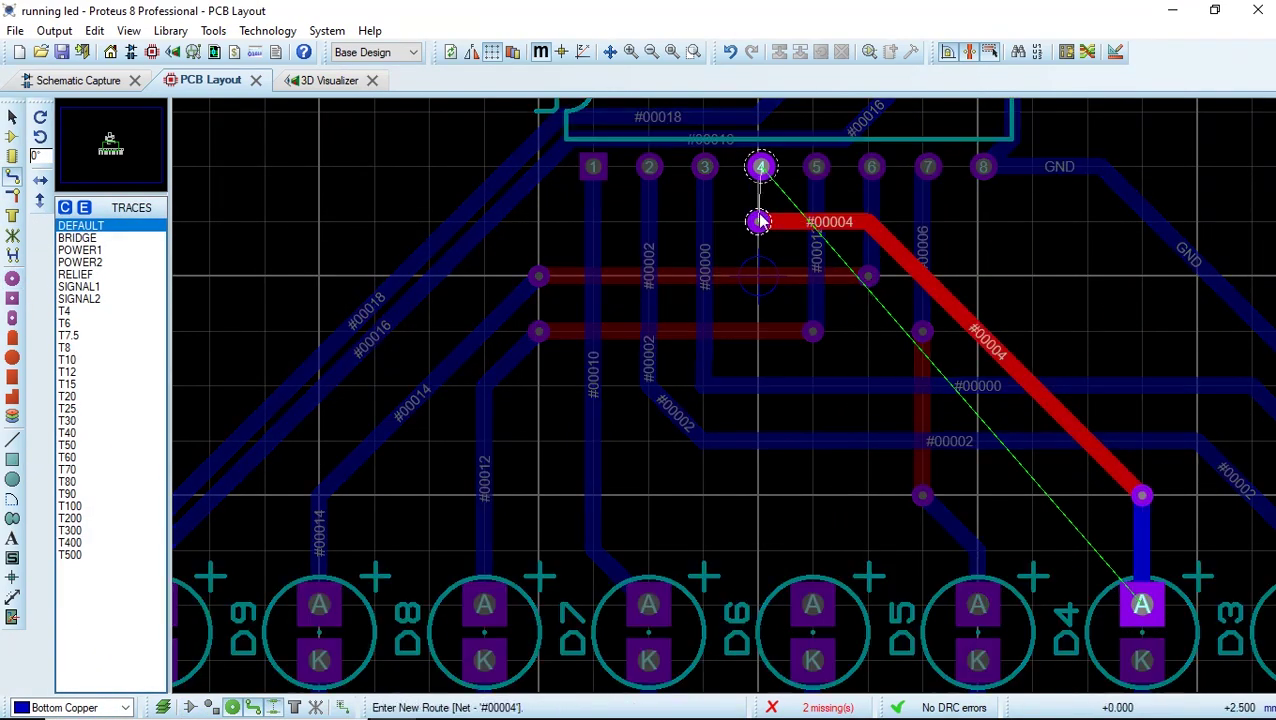
left_click(760, 221)
key("F7")
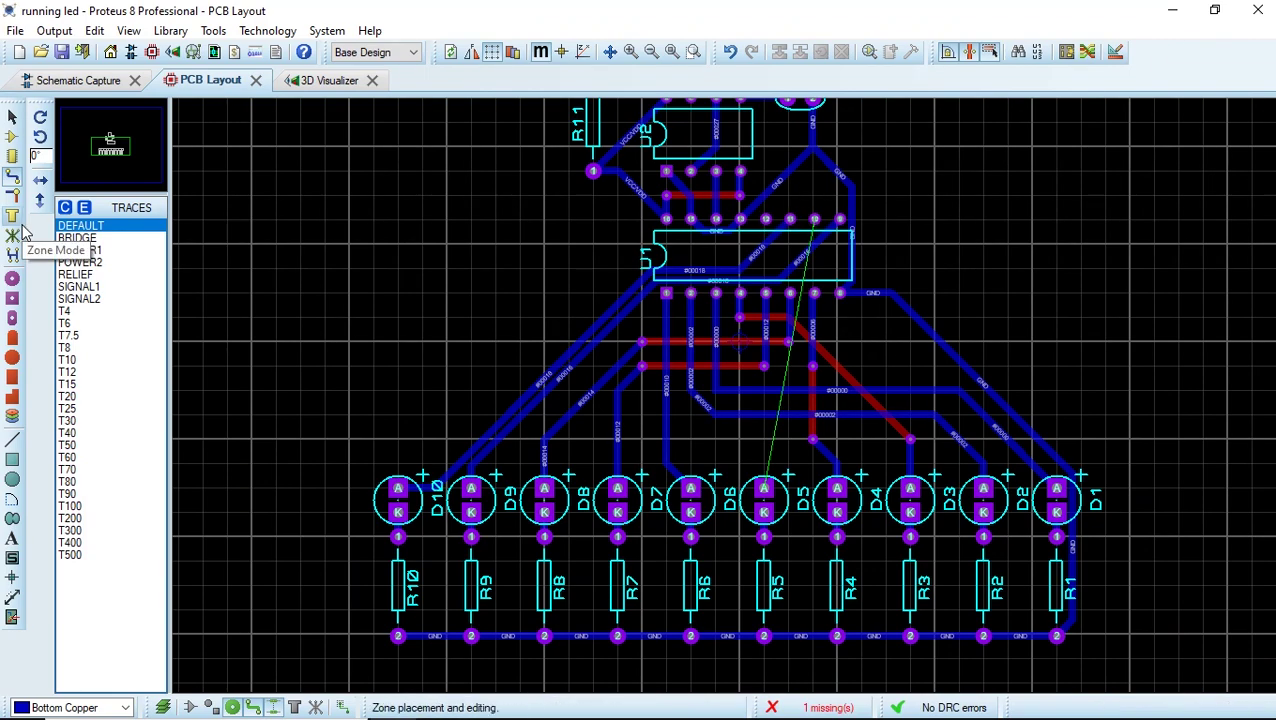
Place one C-40-15 pad above U1's pin 10 and another between resistors R3 and R2.
scroll(627, 114, "up", 3)
left_click(13, 277)
scroll(745, 395, "down", 3)
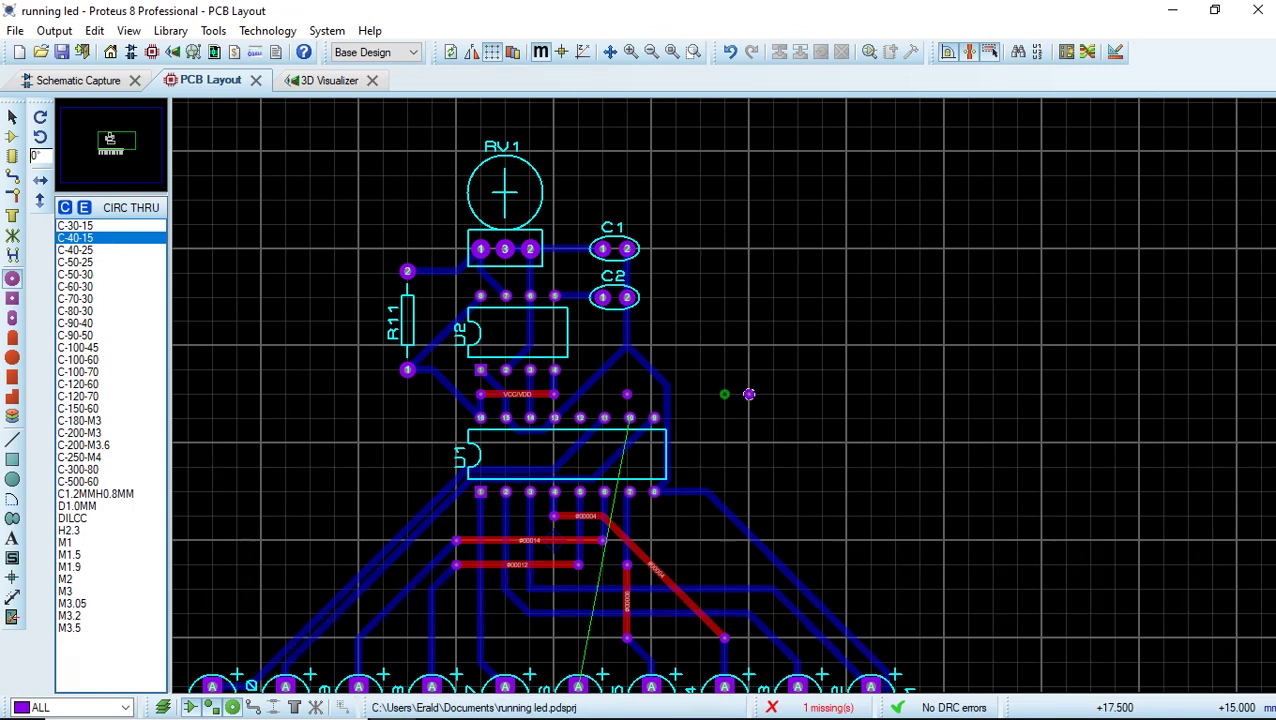
scroll(768, 648, "down", 2)
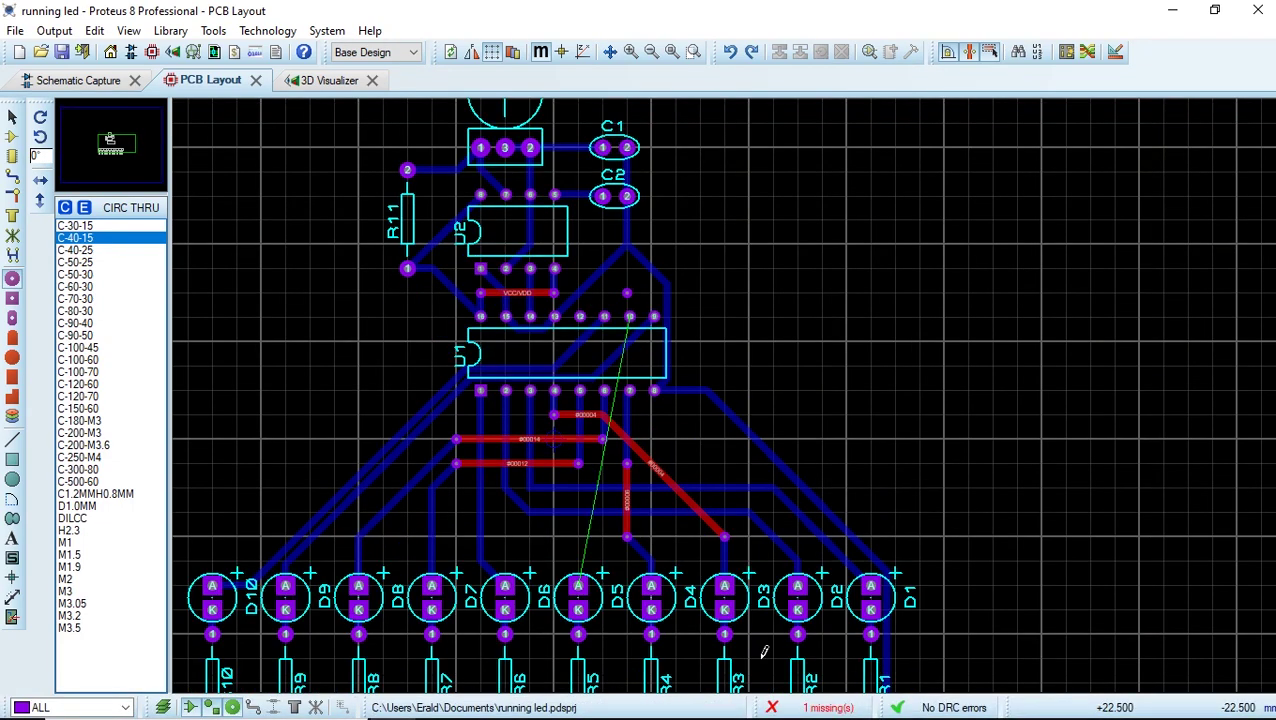
left_click(749, 659)
Join the pad above pin 10 to the pad beside R3 on Top Copper, and make Bottom Copper the active layer.
left_click(13, 177)
left_click(749, 659)
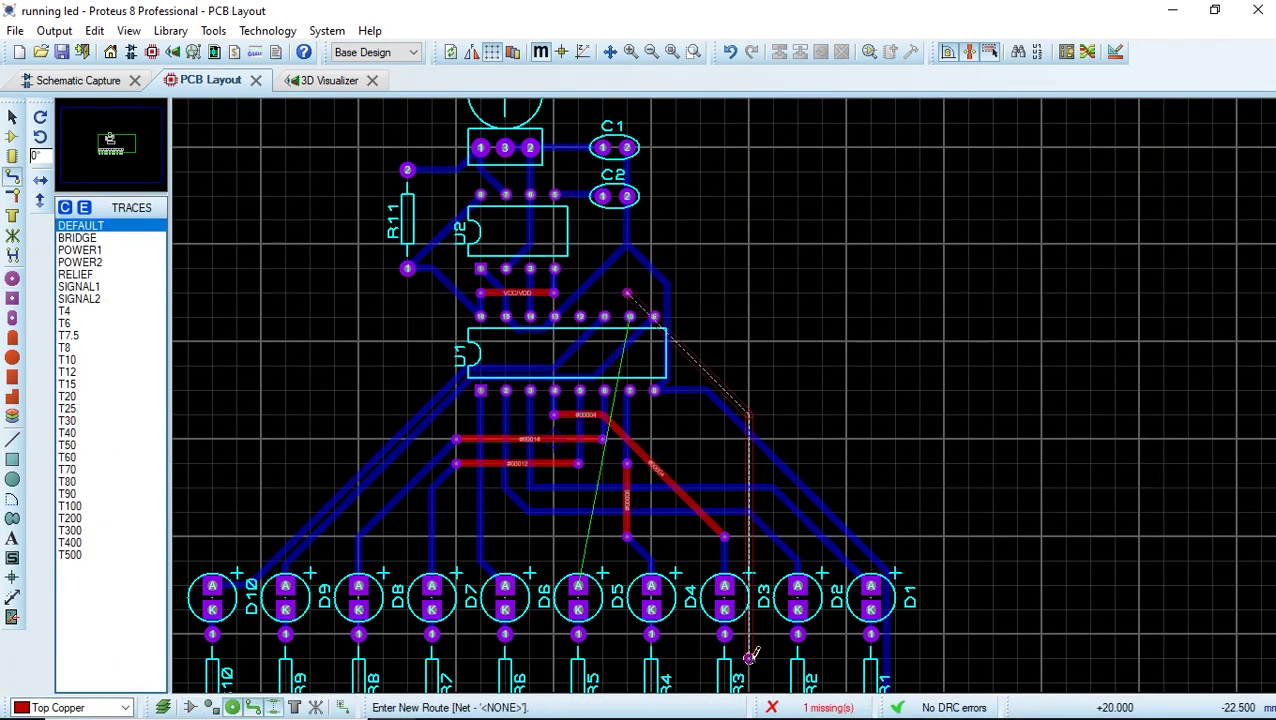
key("ctrl+z")
left_click(627, 293)
left_click(701, 293)
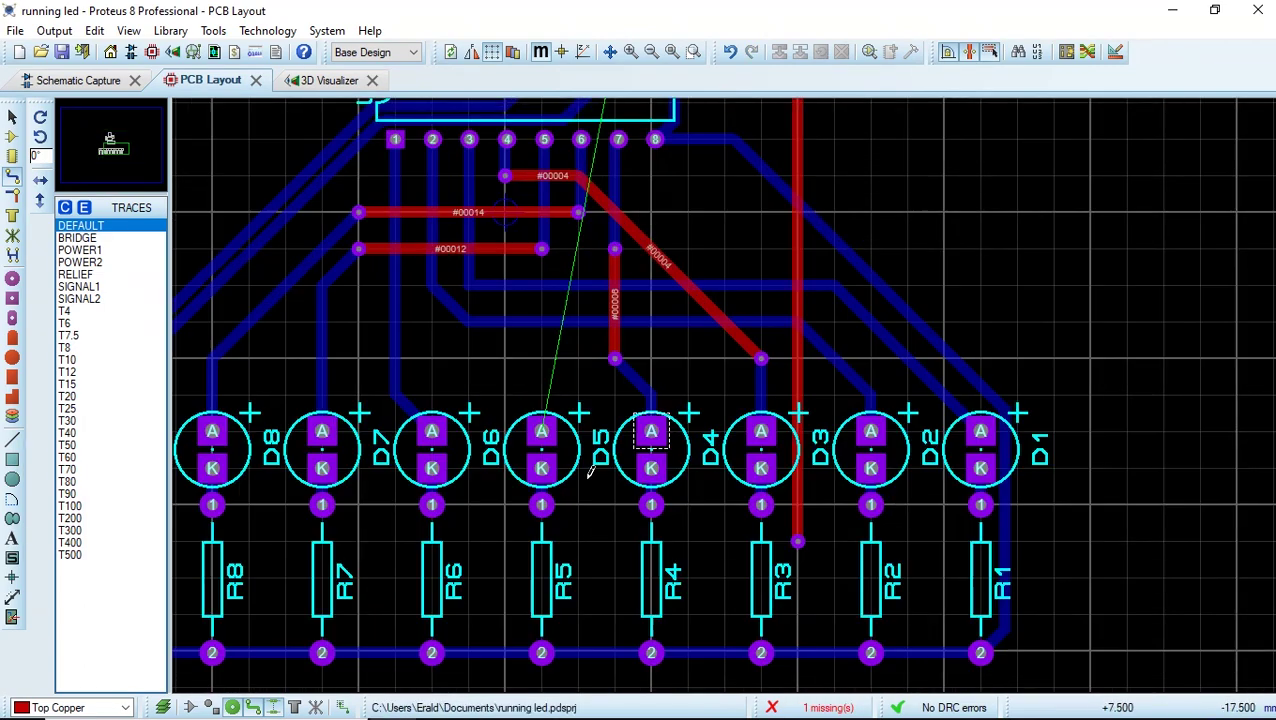
left_click(70, 707)
left_click(50, 683)
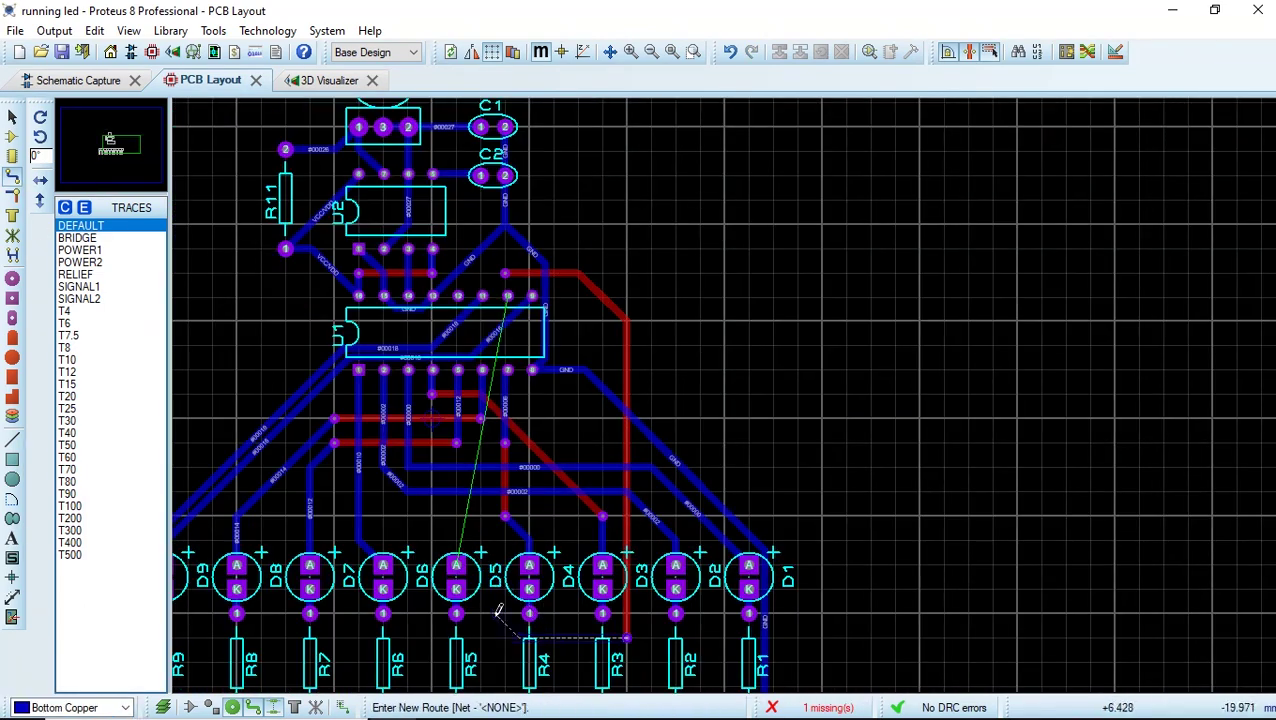
Try to route the pad beside R3 straight to D5's anode on Bottom Copper.
left_click(457, 565)
left_click(632, 407)
key("ctrl+z")
left_click(627, 637)
left_click(457, 565)
left_click(632, 407)
key("ctrl+z")
Route the pad beside R3 between D4 and D5 to D5's anode, and the upper pad to U1's pin 10, on Bottom Copper.
scroll(503, 613, "up", 2)
left_click(998, 450)
left_click(671, 450)
left_click(671, 230)
left_click(615, 230)
key("BackSpace")
key("BackSpace")
left_click(671, 230)
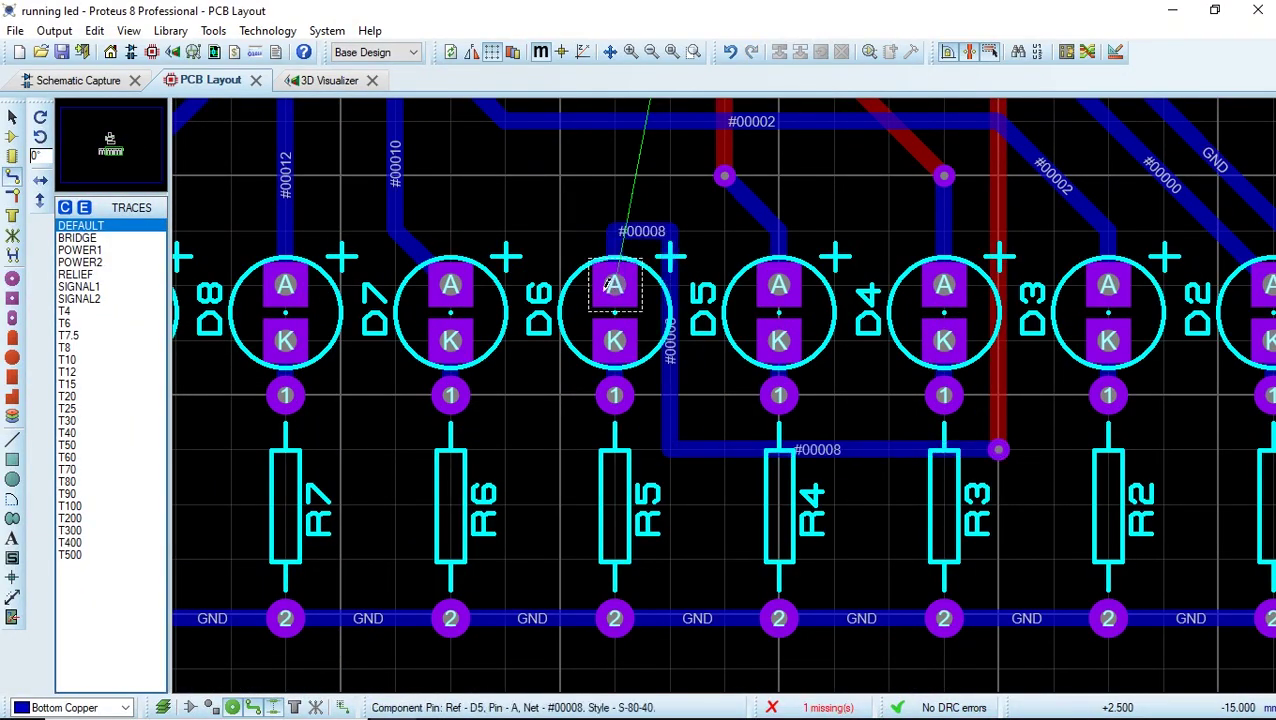
scroll(817, 205, "down", 4)
scroll(924, 418, "up", 2)
scroll(924, 418, "down", 2)
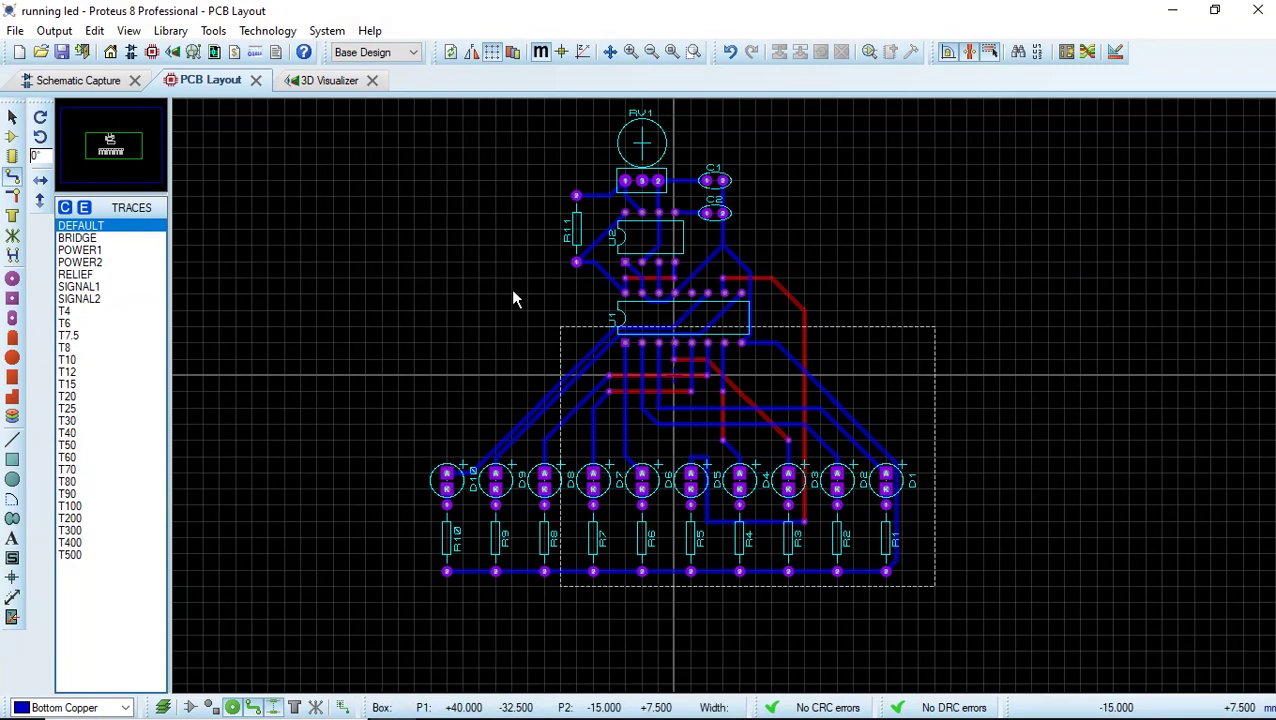
Examine the routed board in the 3D Visualizer, checking the bottom copper tracks from underneath and from the front, back, right and left.
scroll(1077, 376, "up", 1)
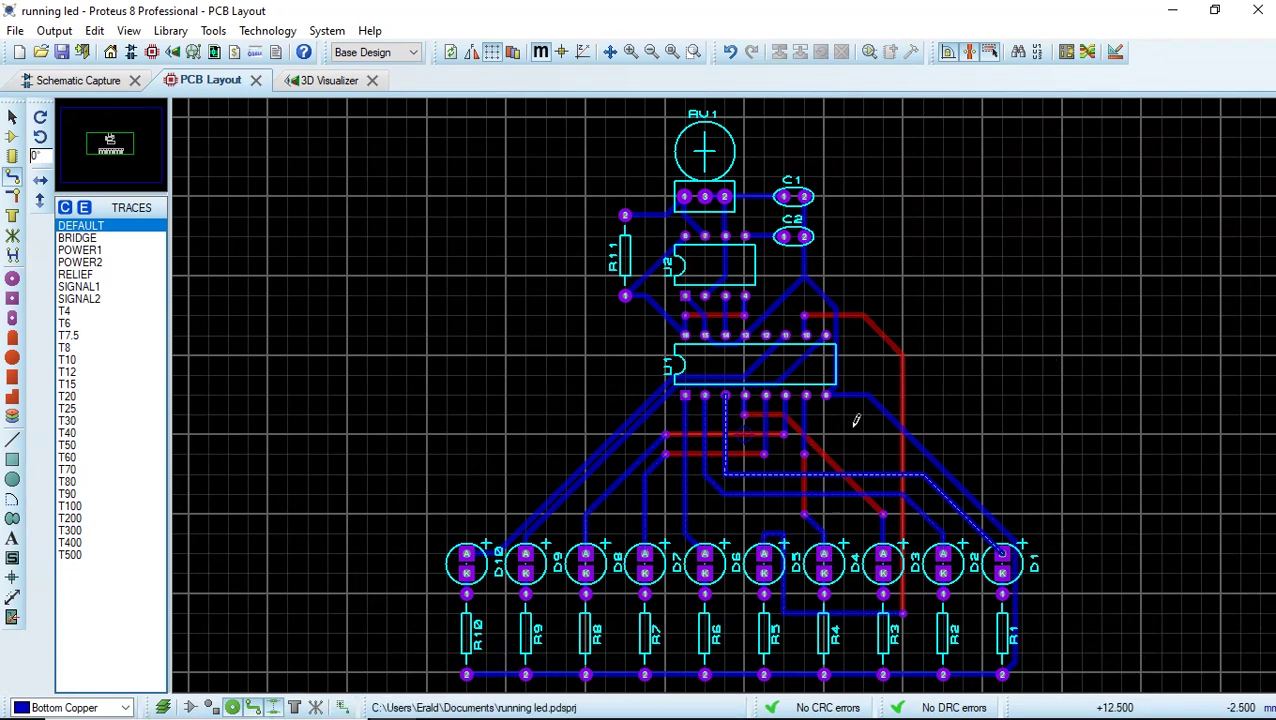
left_click(873, 330)
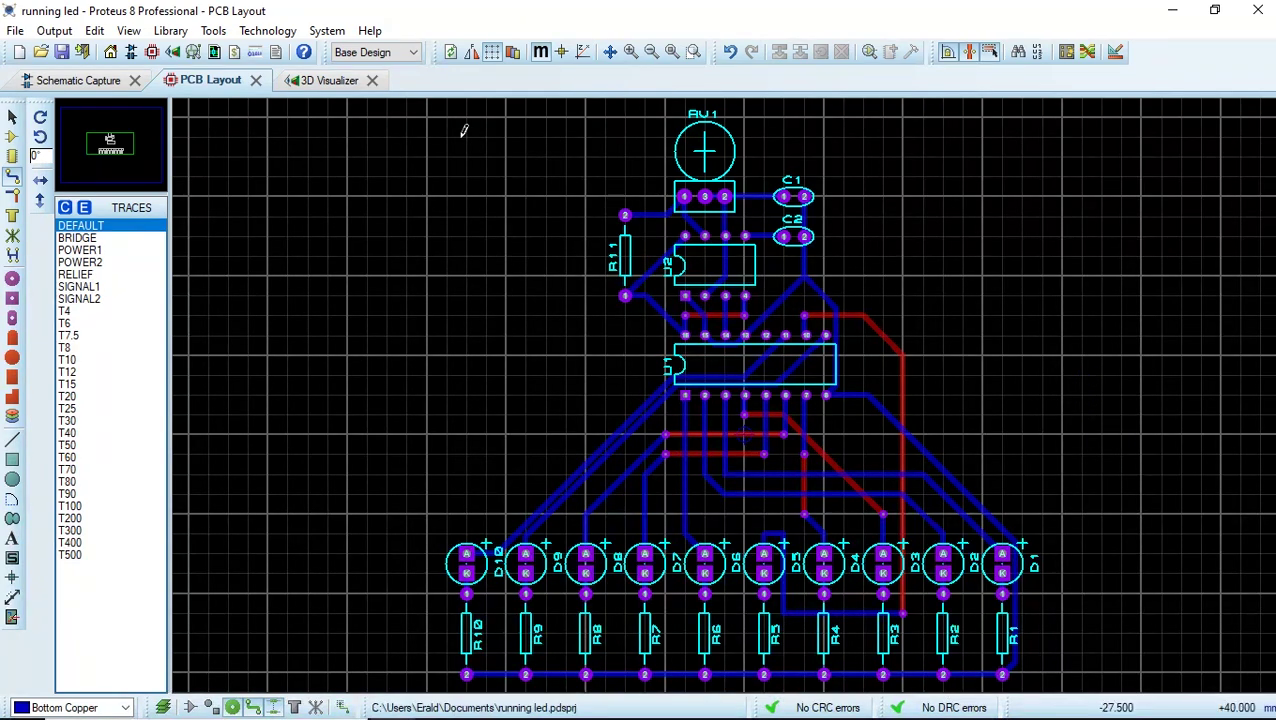
left_click(324, 84)
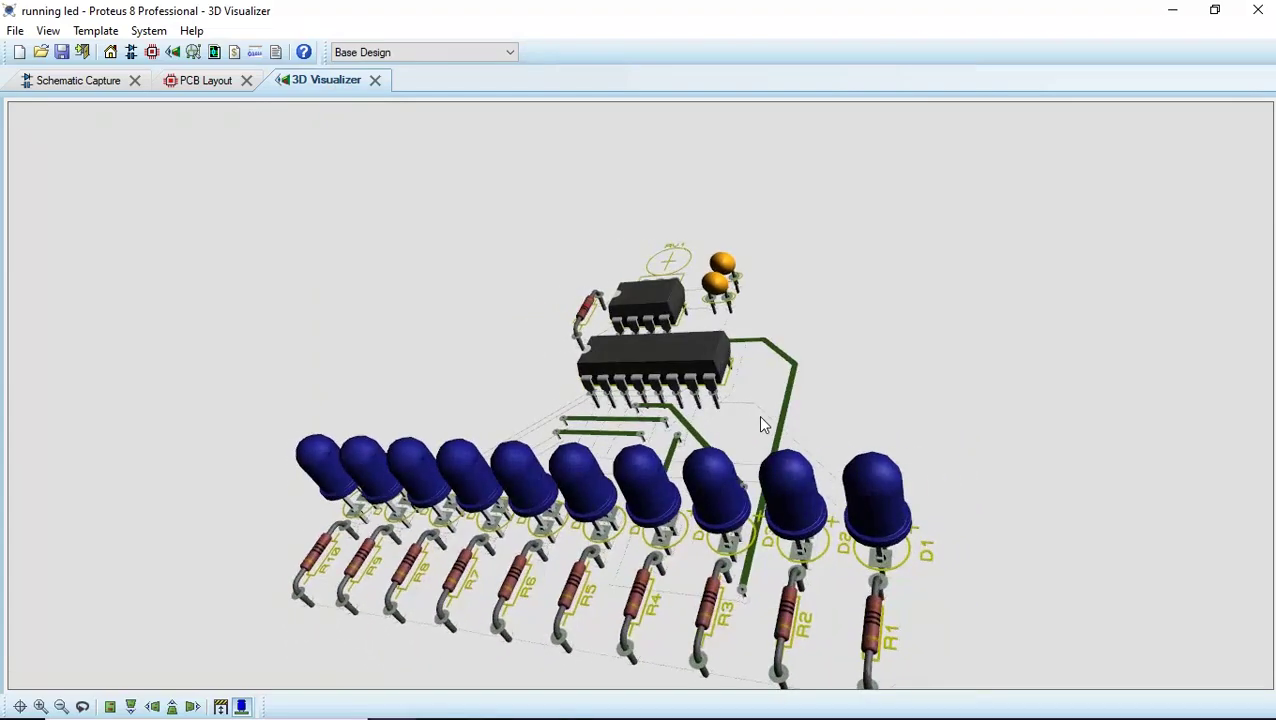
left_click(691, 524)
mouse_move(641, 396)
left_mouse_down()
mouse_move(641, 175)
mouse_move(670, 370)
mouse_move(780, 365)
mouse_move(830, 390)
mouse_move(520, 385)
mouse_move(490, 450)
mouse_move(610, 380)
mouse_move(590, 360)
mouse_move(641, 400)
left_mouse_up()
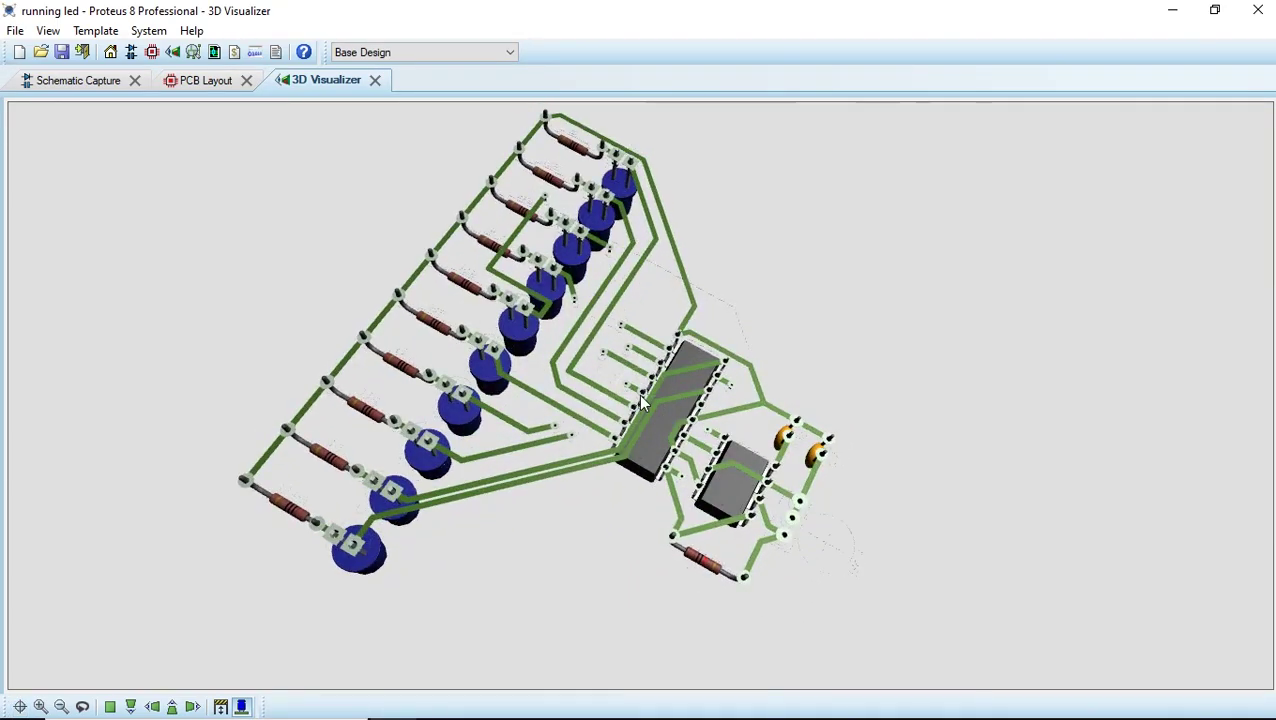
left_click(128, 707)
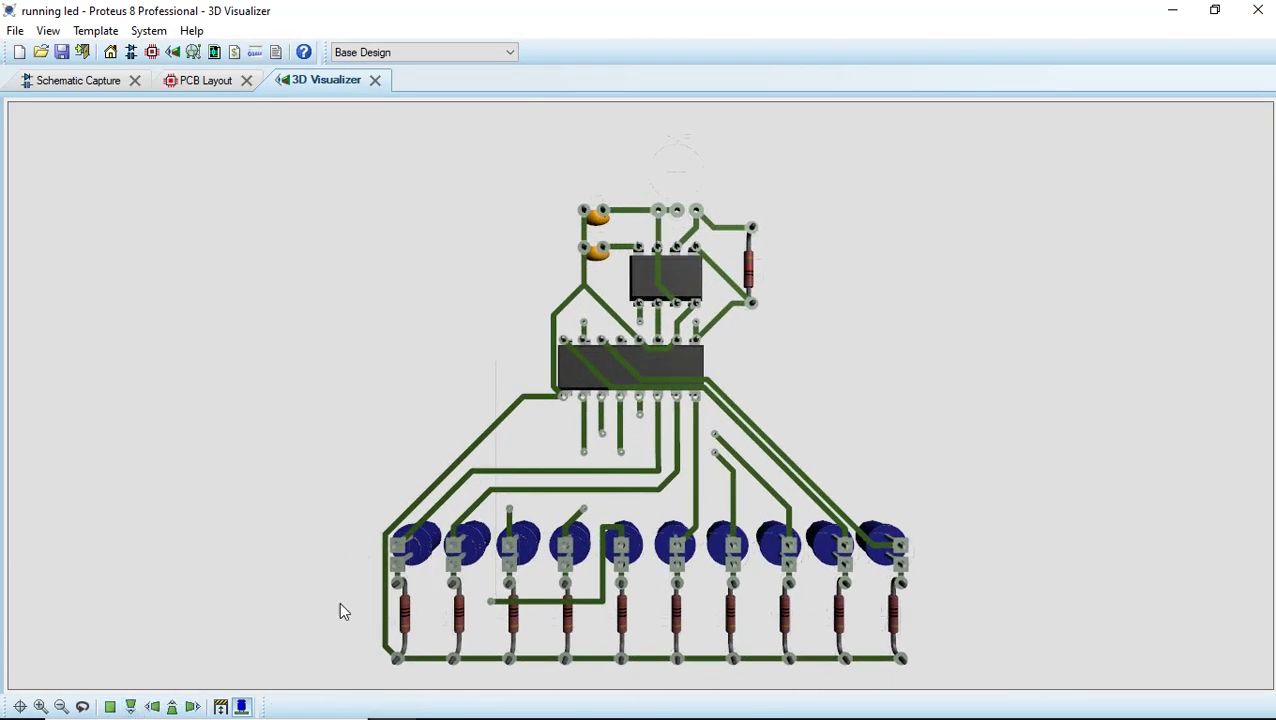
left_click(130, 707)
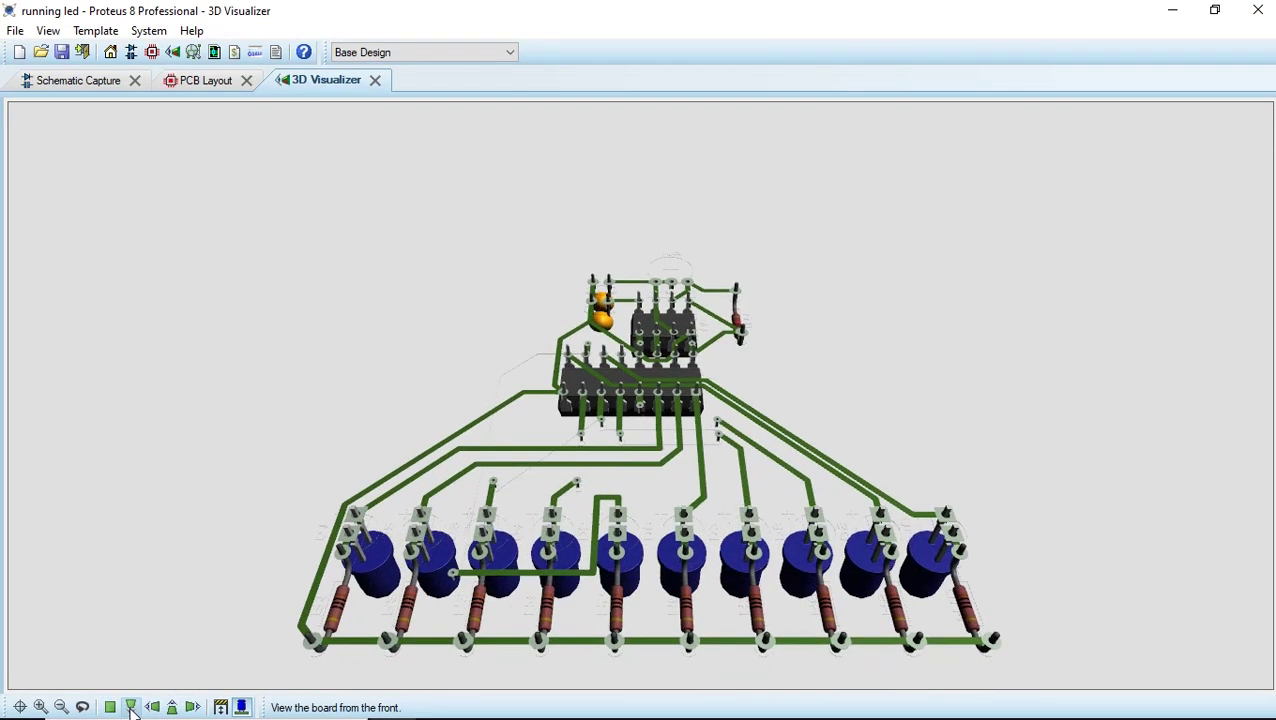
left_click(171, 707)
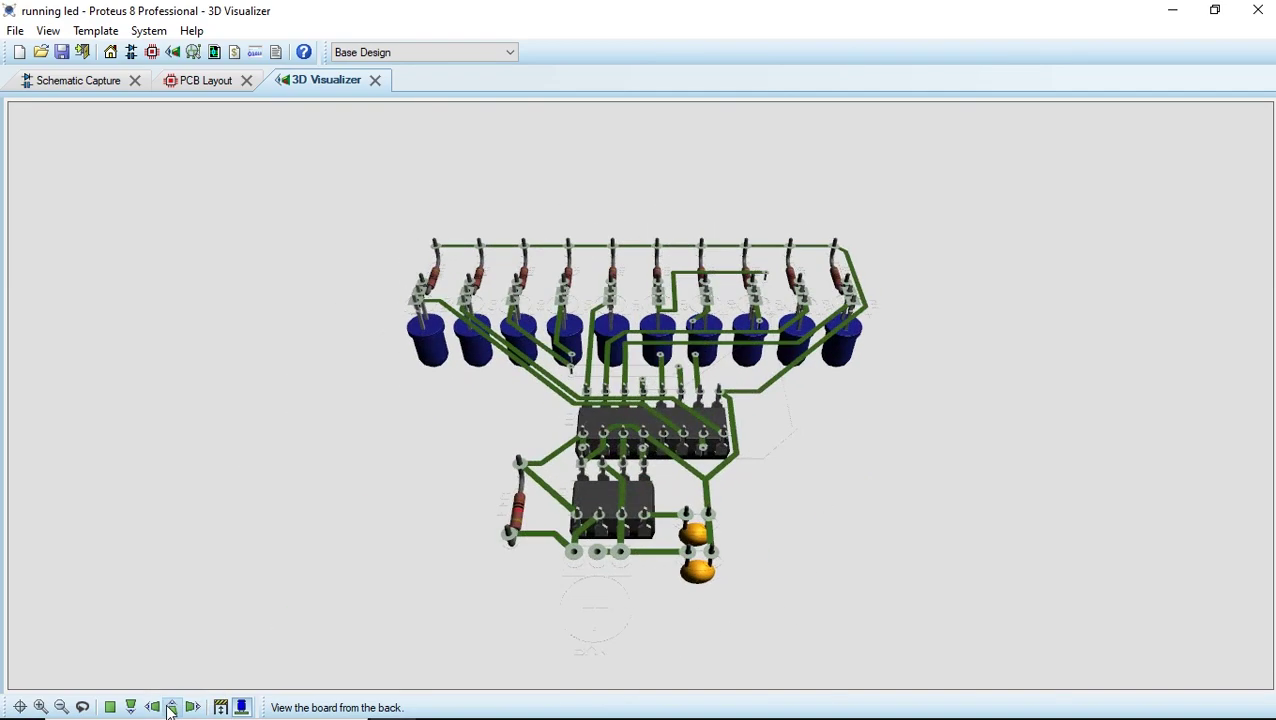
left_click(192, 707)
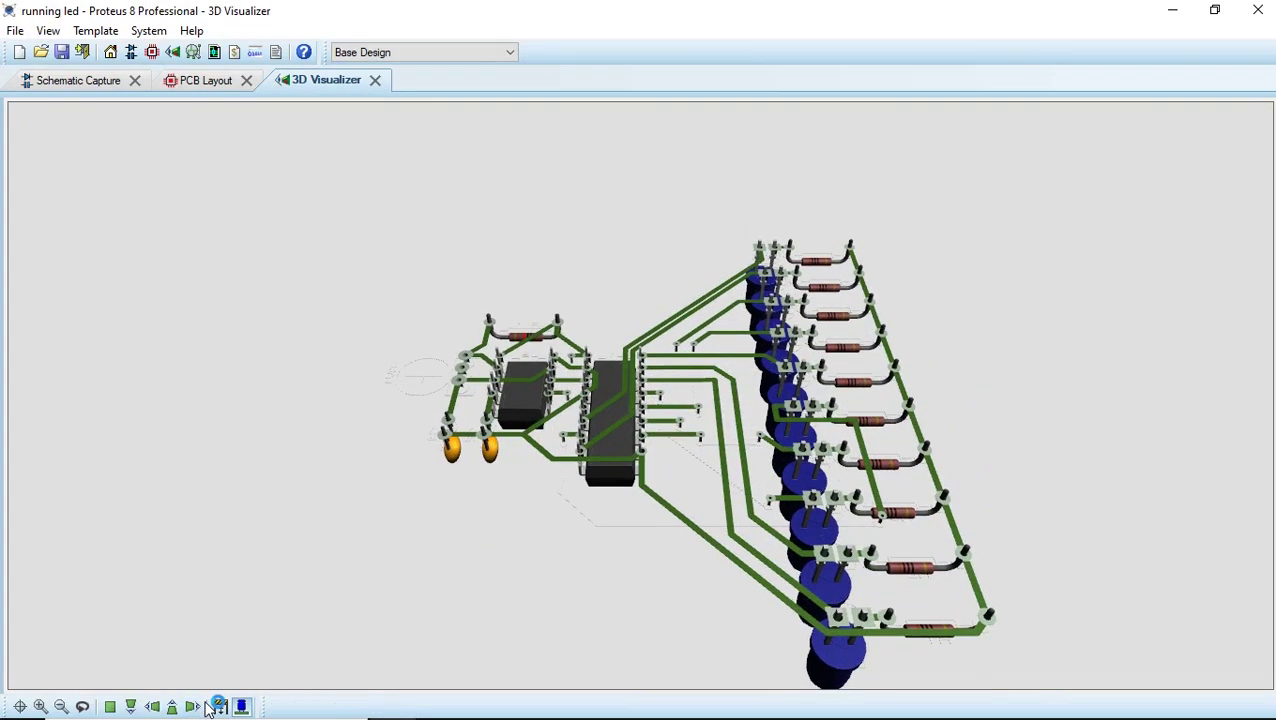
left_click(152, 707)
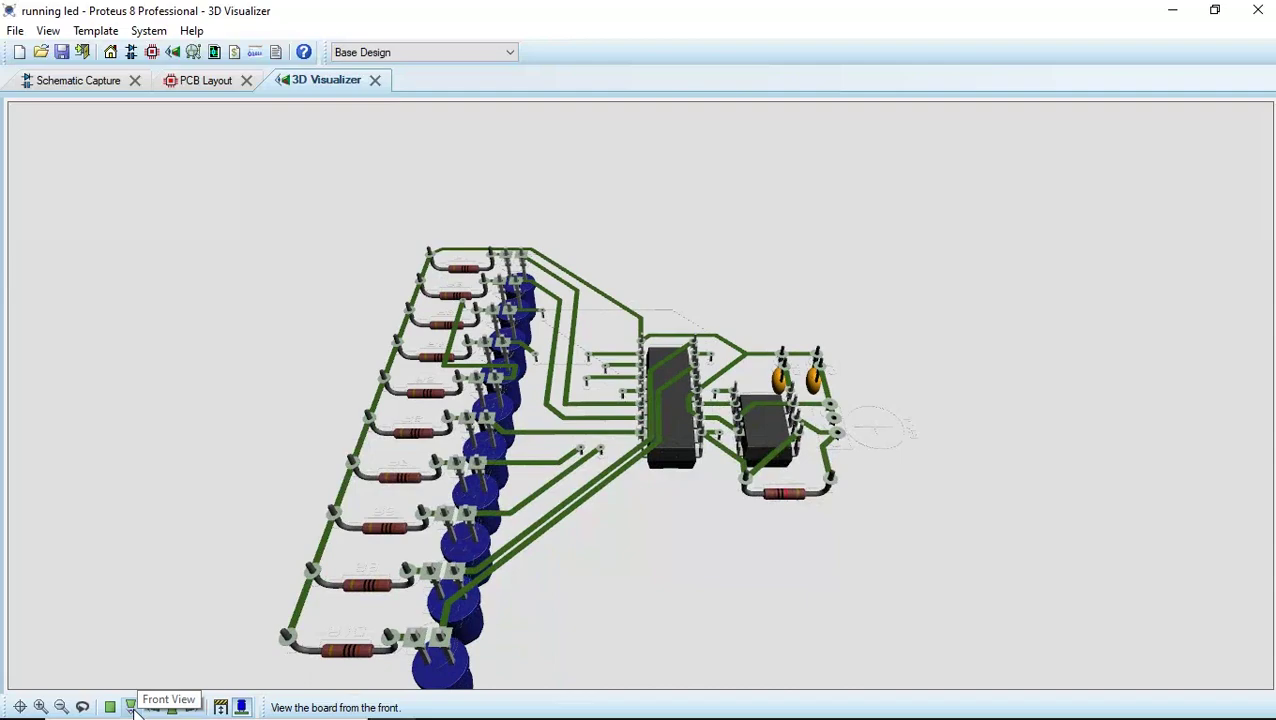
left_click(130, 707)
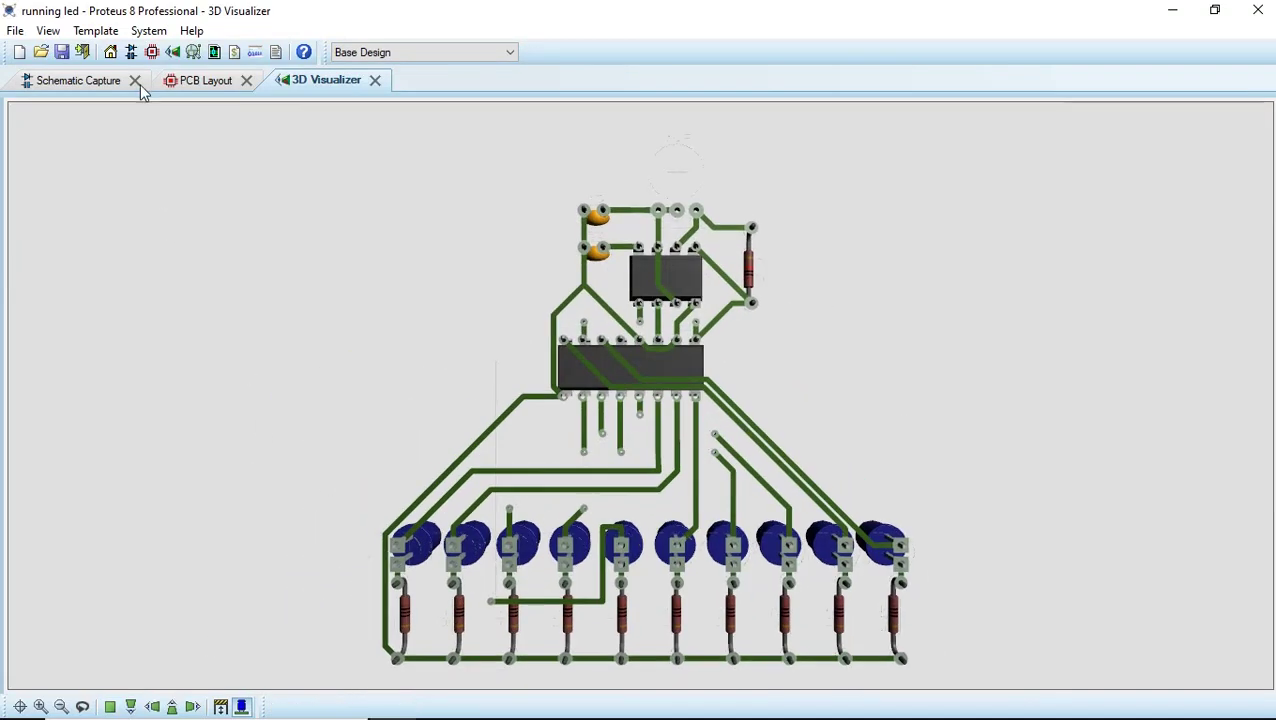
Draw a rectangular zone in the PCB layout that encloses all components and traces.
left_click(203, 81)
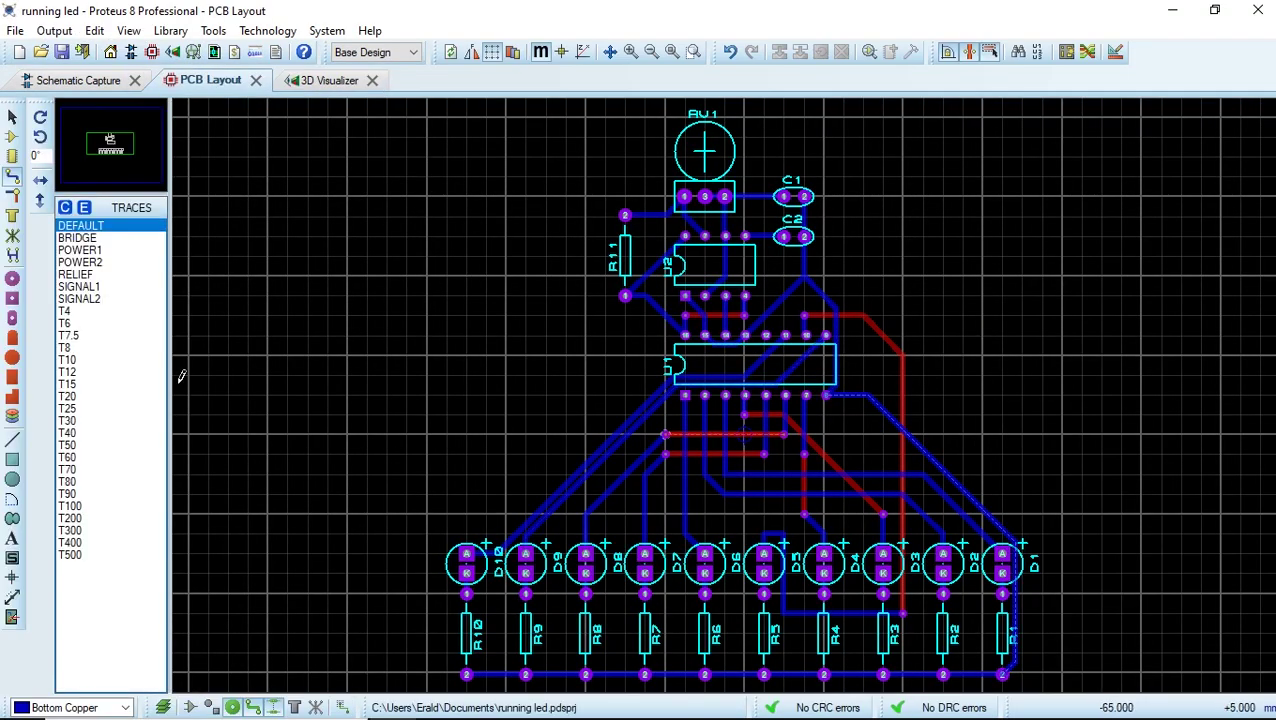
left_click(11, 220)
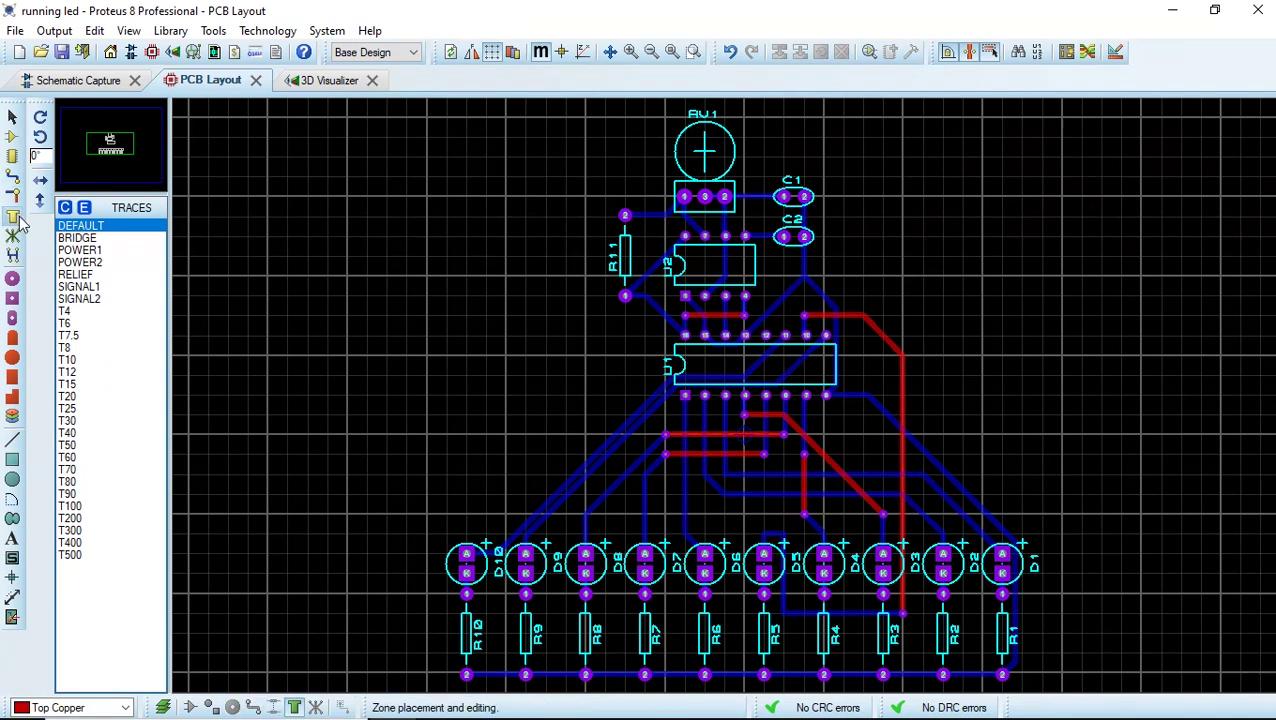
scroll(965, 560, "down", 1)
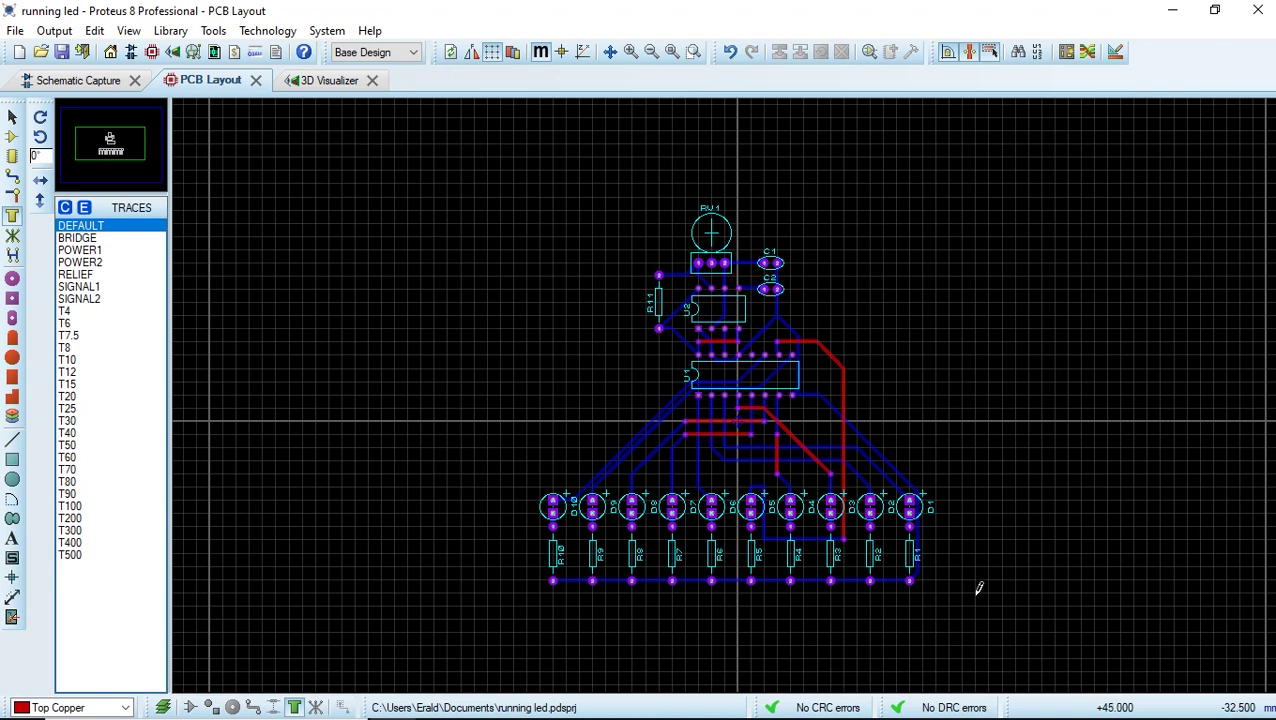
left_click_drag(979, 589, 874, 520)
left_click_drag(800, 468, 760, 444)
left_click(790, 450)
mouse_move(990, 617)
left_mouse_down()
mouse_move(790, 380)
mouse_move(592, 266)
mouse_move(500, 183)
mouse_move(476, 182)
mouse_move(513, 180)
mouse_move(492, 178)
mouse_move(484, 194)
left_mouse_up()
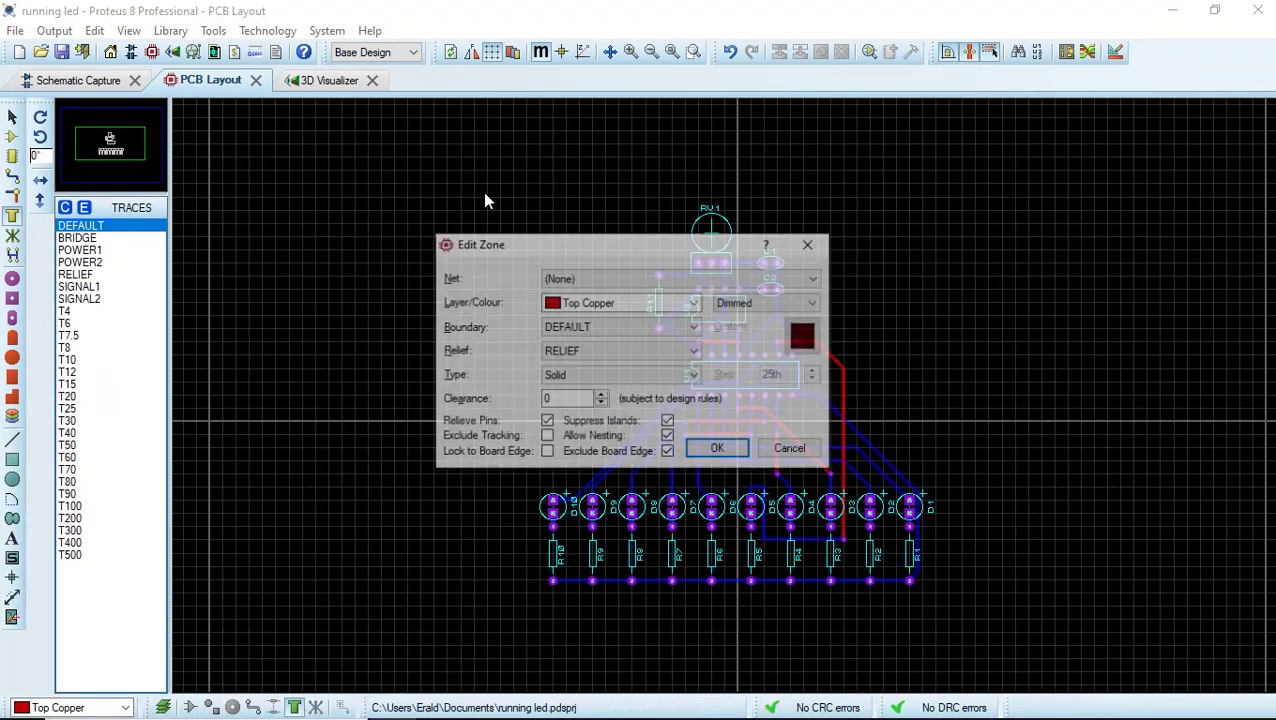
Assign the zone to the Top Copper layer and generate its copper fill.
left_click(694, 302)
left_click(616, 316)
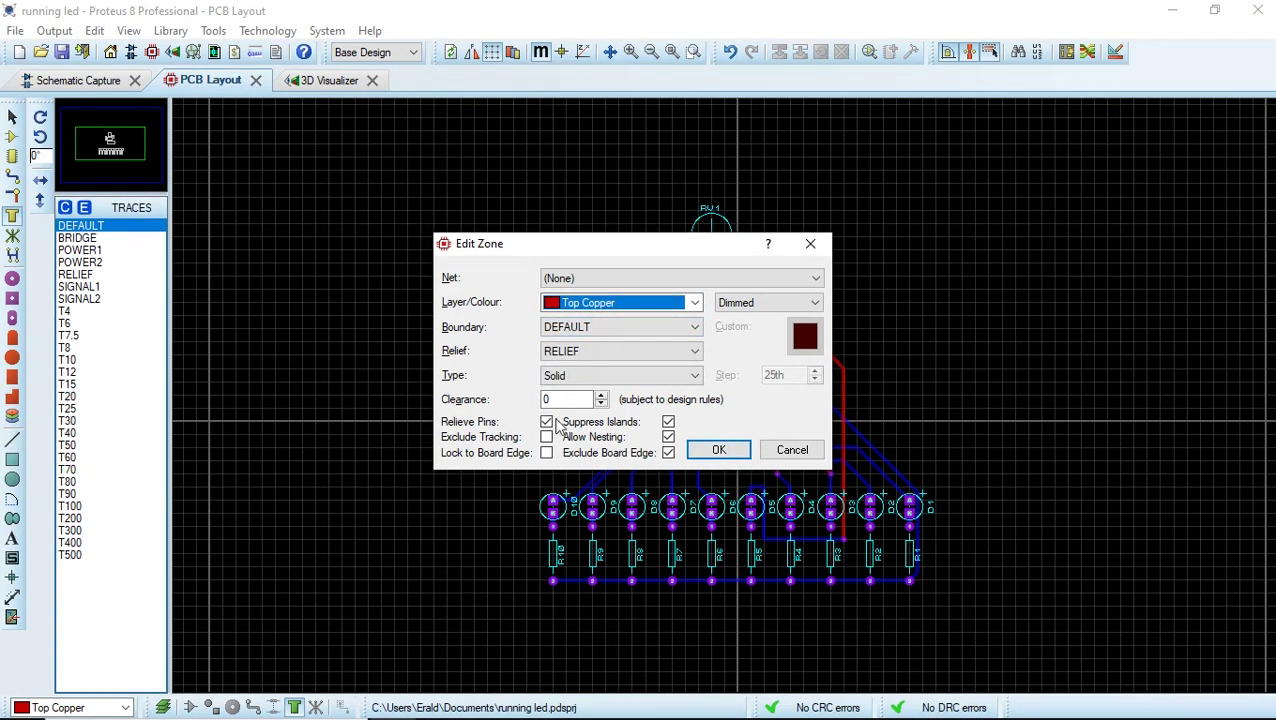
left_click(719, 451)
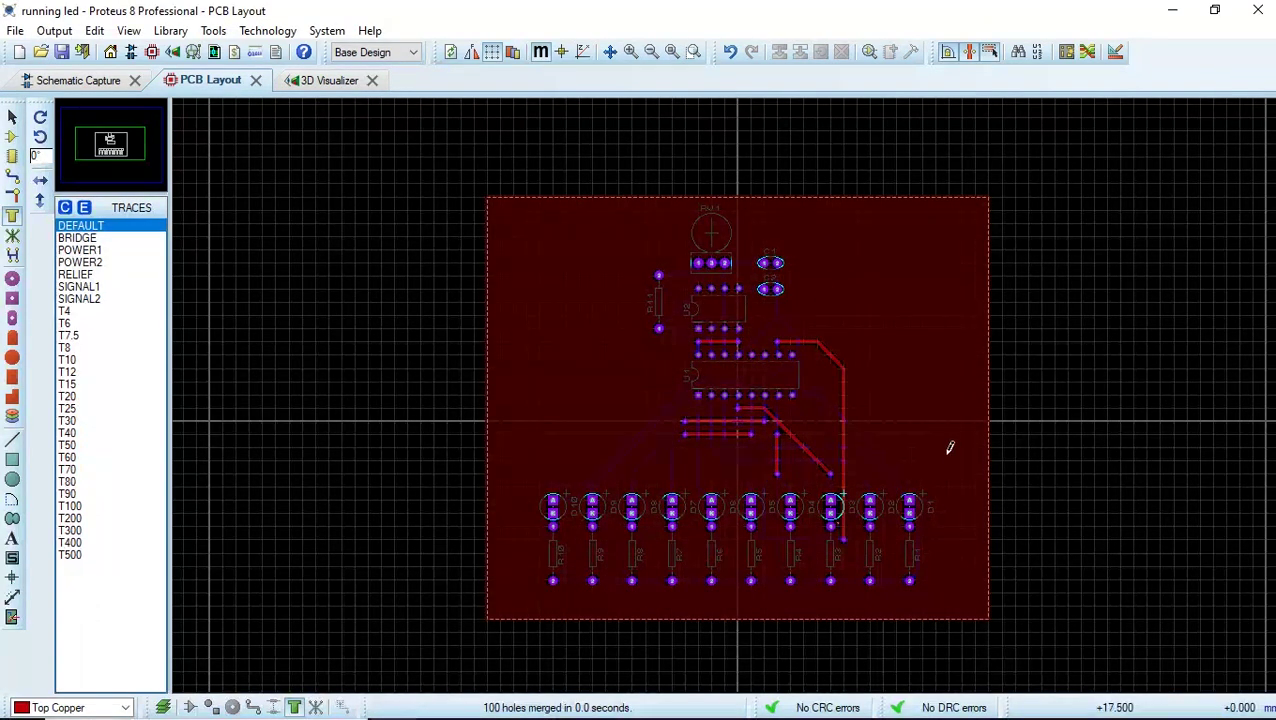
left_click(12, 117)
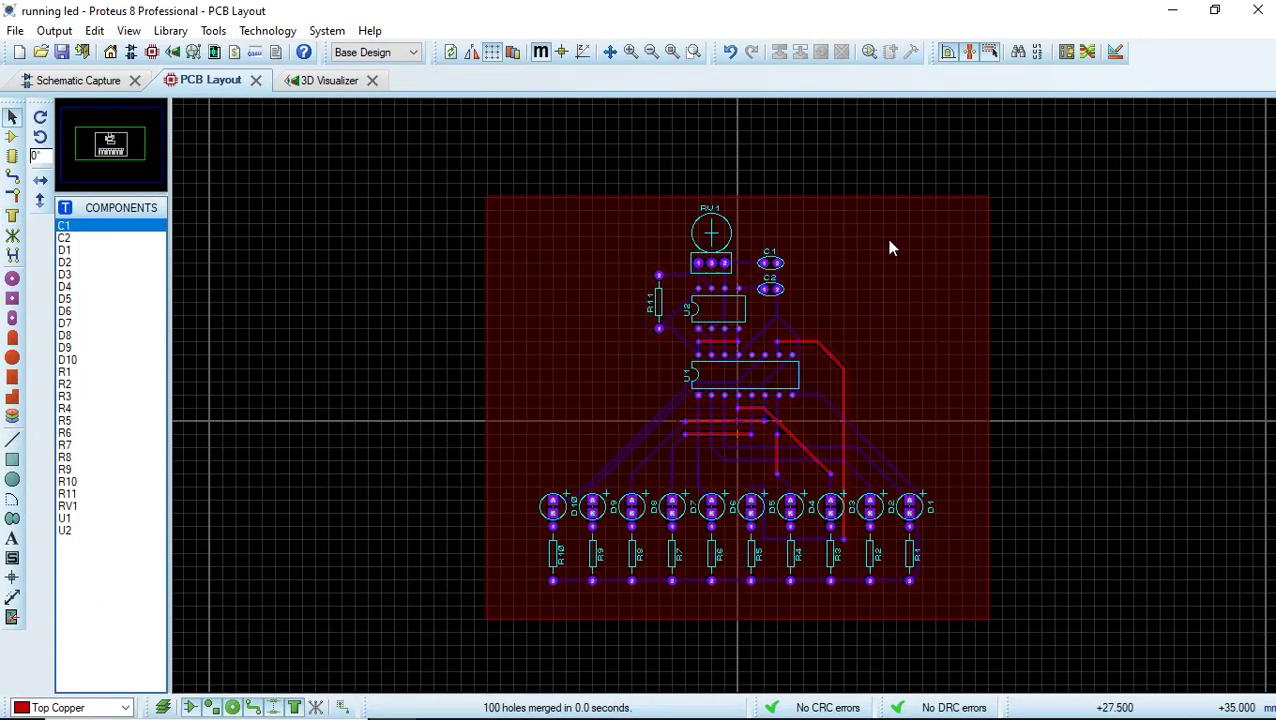
Inspect the copper-filled board in the 3D Visualizer at an angle and from above, and hide the components.
left_click(326, 82)
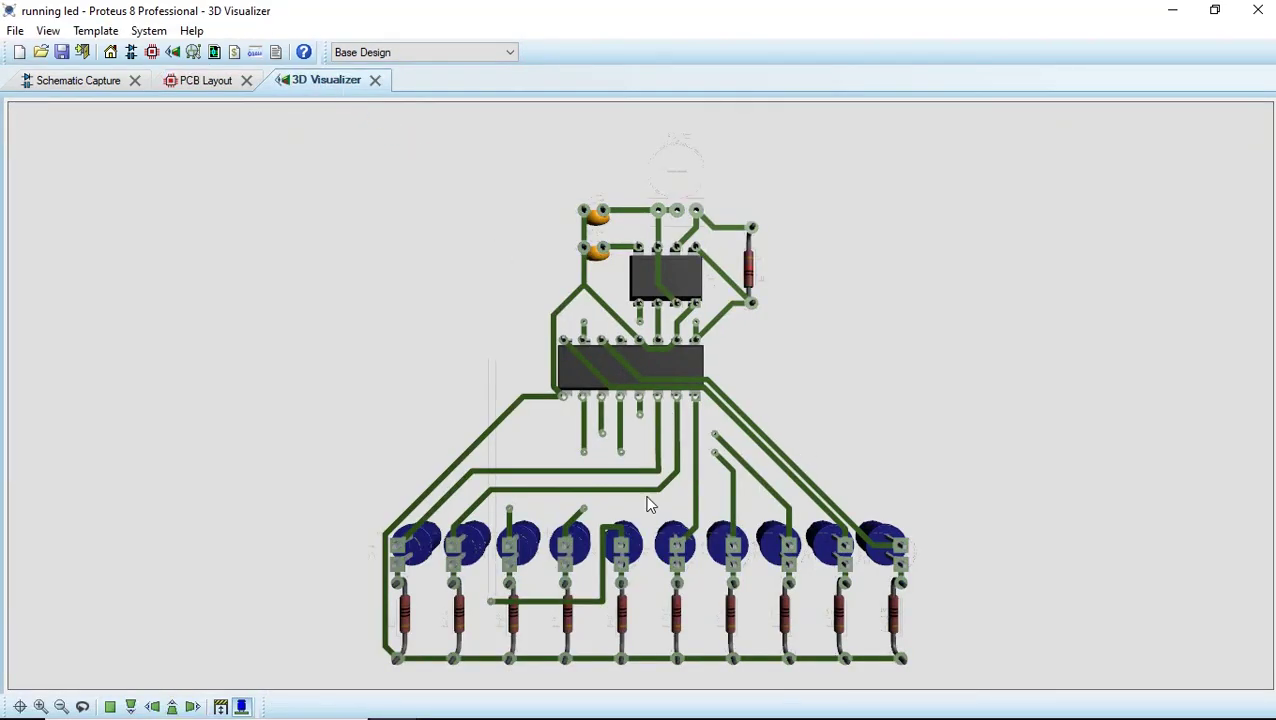
left_click(83, 707)
left_click_drag(730, 564, 660, 444)
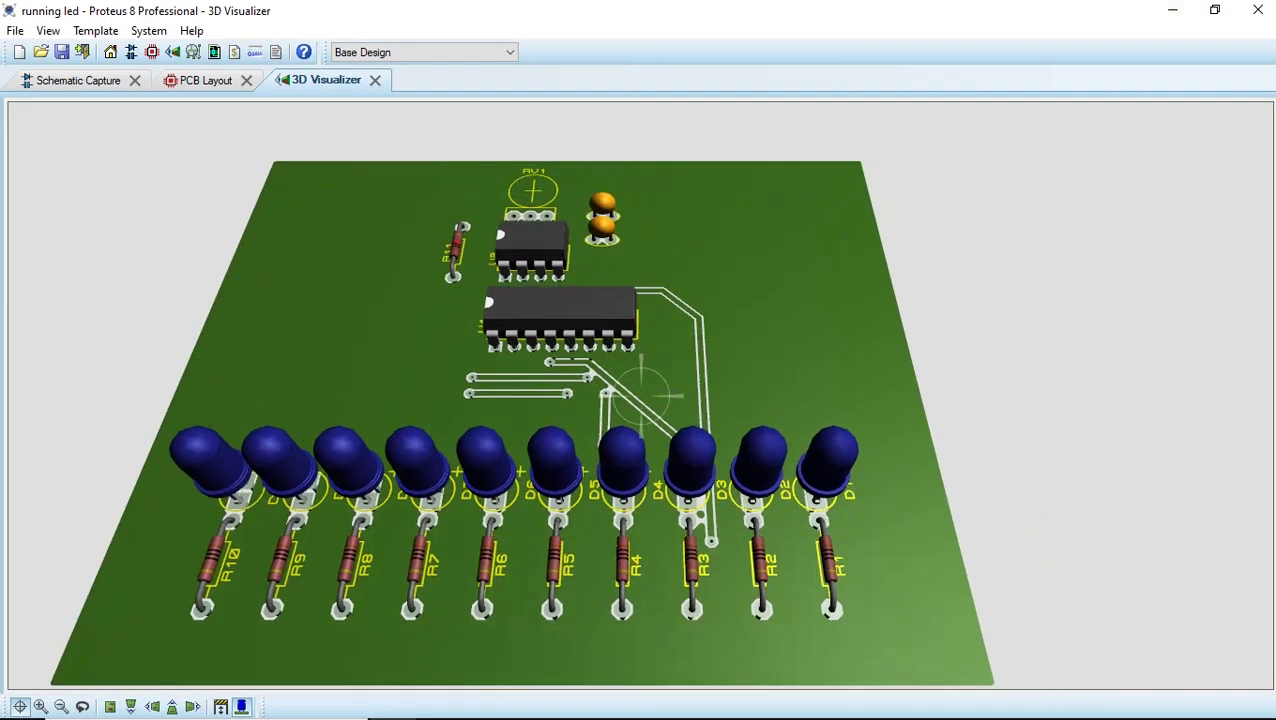
left_click(110, 707)
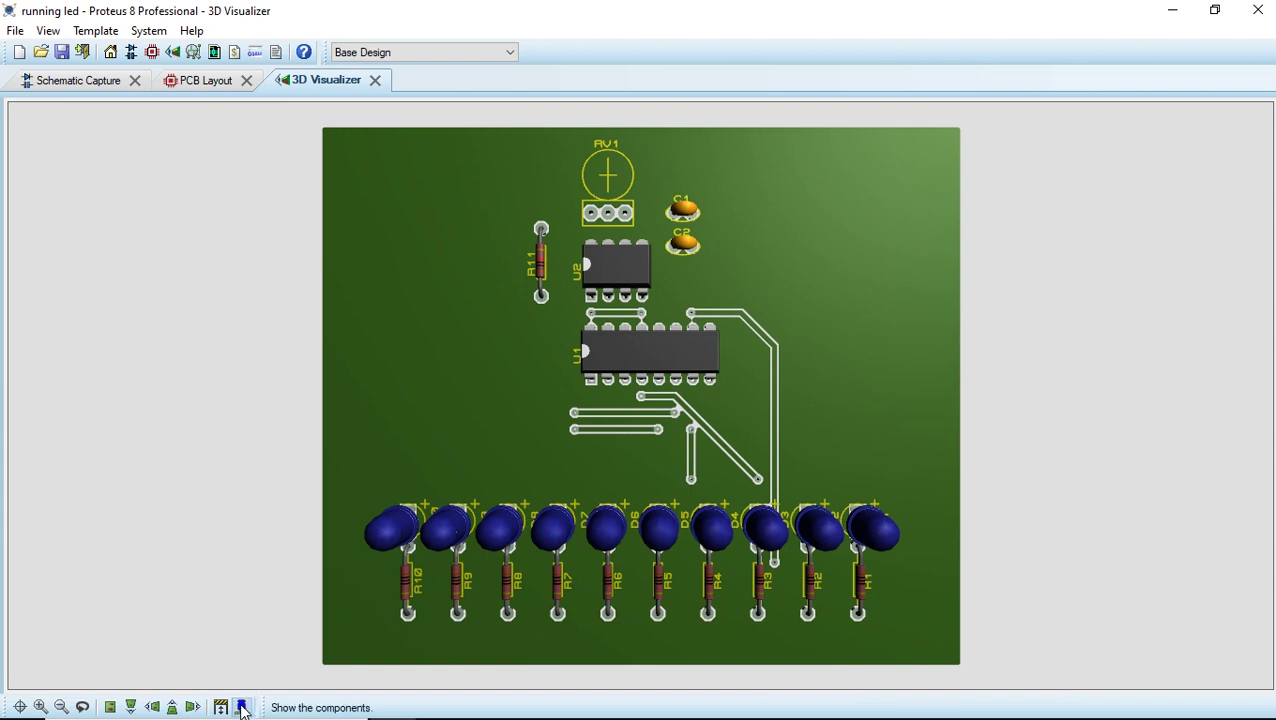
left_click(241, 707)
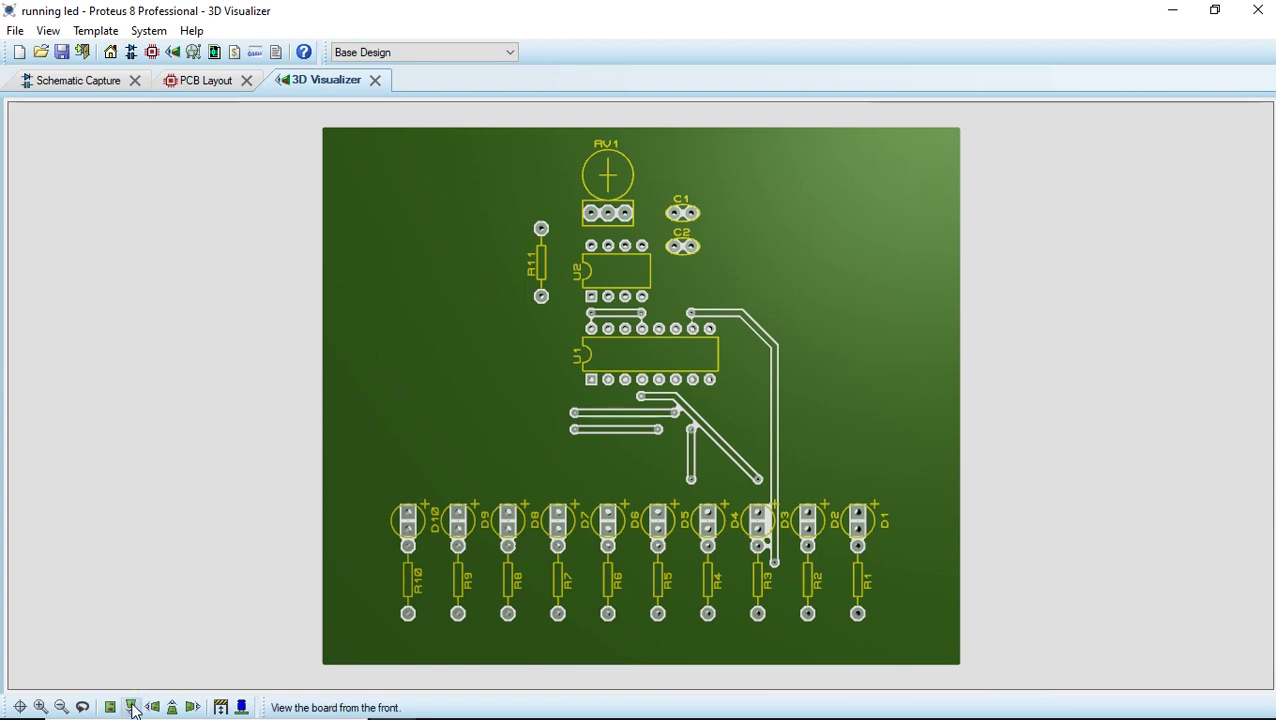
Flip the board over in the 3D Visualizer and inspect the bare bottom tracks from the front, left and back.
left_click(84, 708)
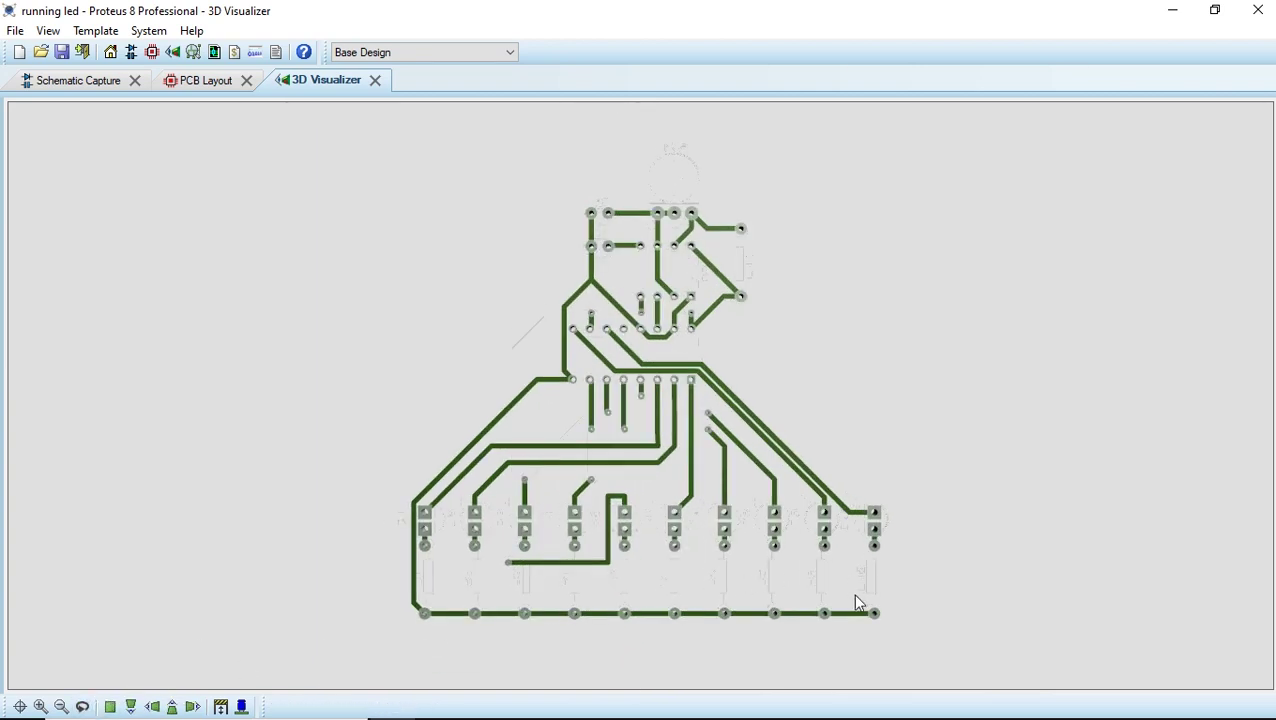
left_click(130, 707)
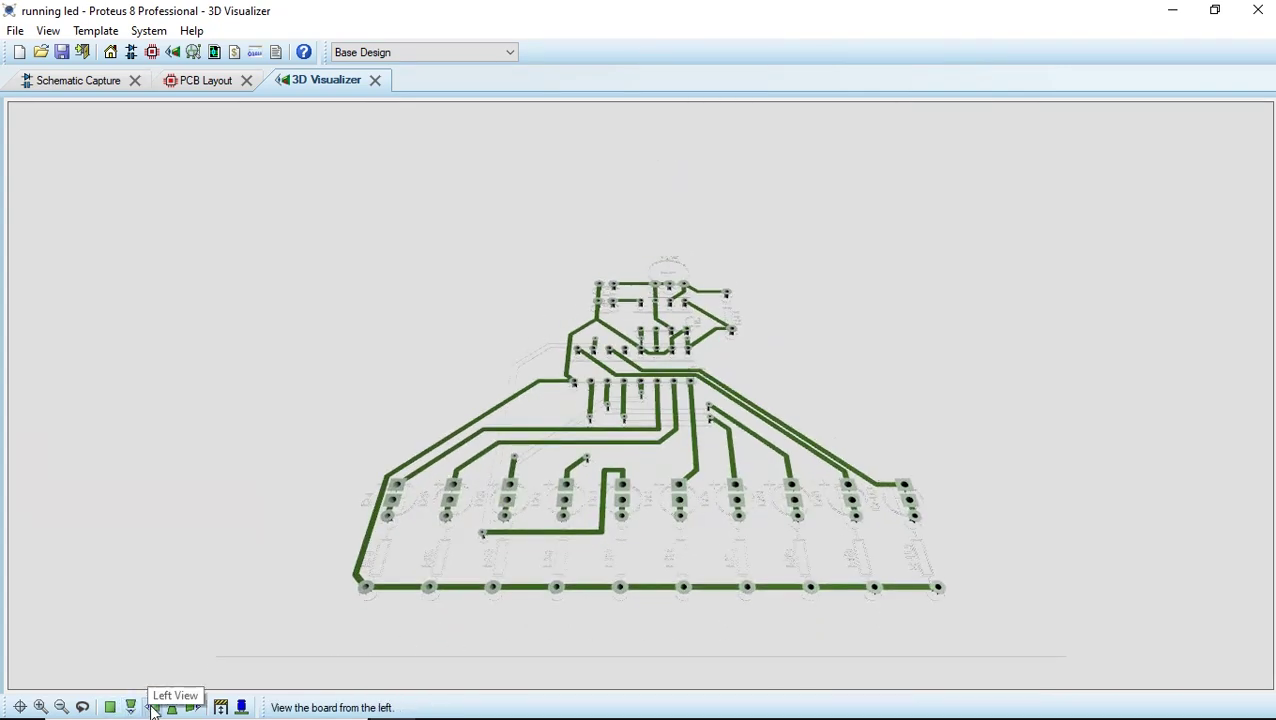
left_click(152, 707)
left_click(176, 707)
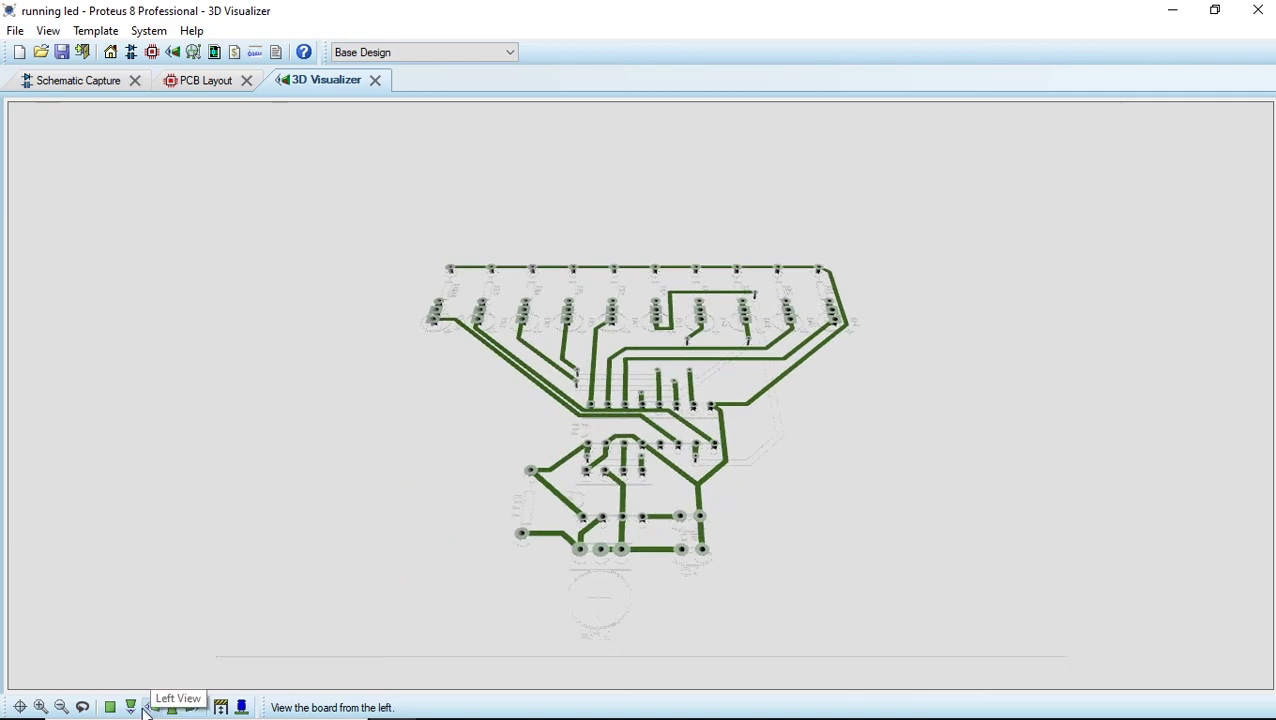
Show the components again, examine the board's underside from overhead and the front, and flip the board back over.
left_click(243, 707)
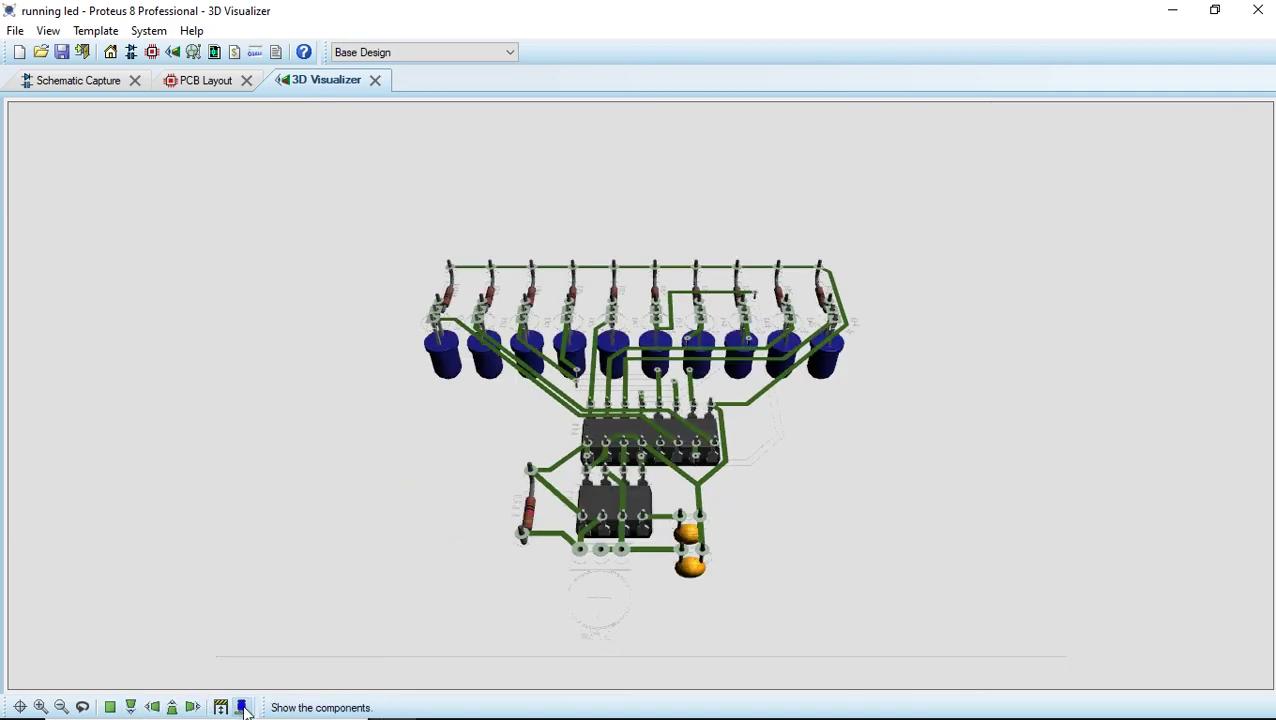
left_click(109, 707)
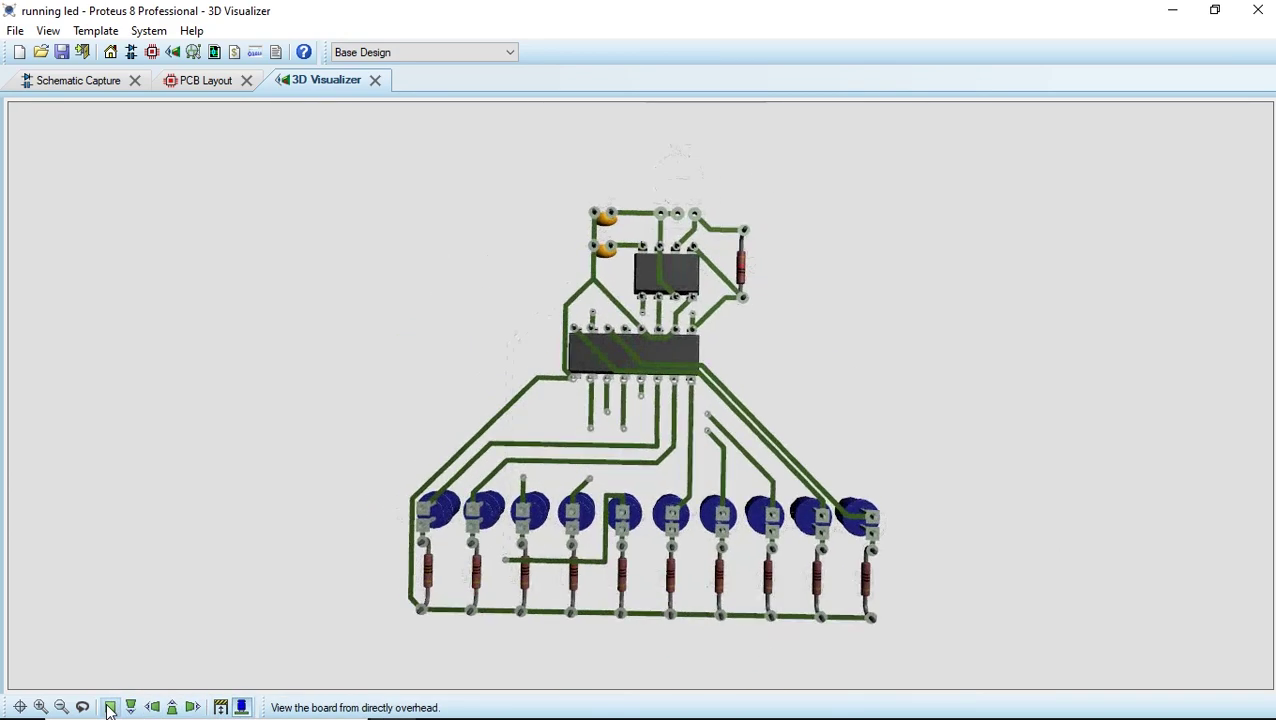
left_click(133, 707)
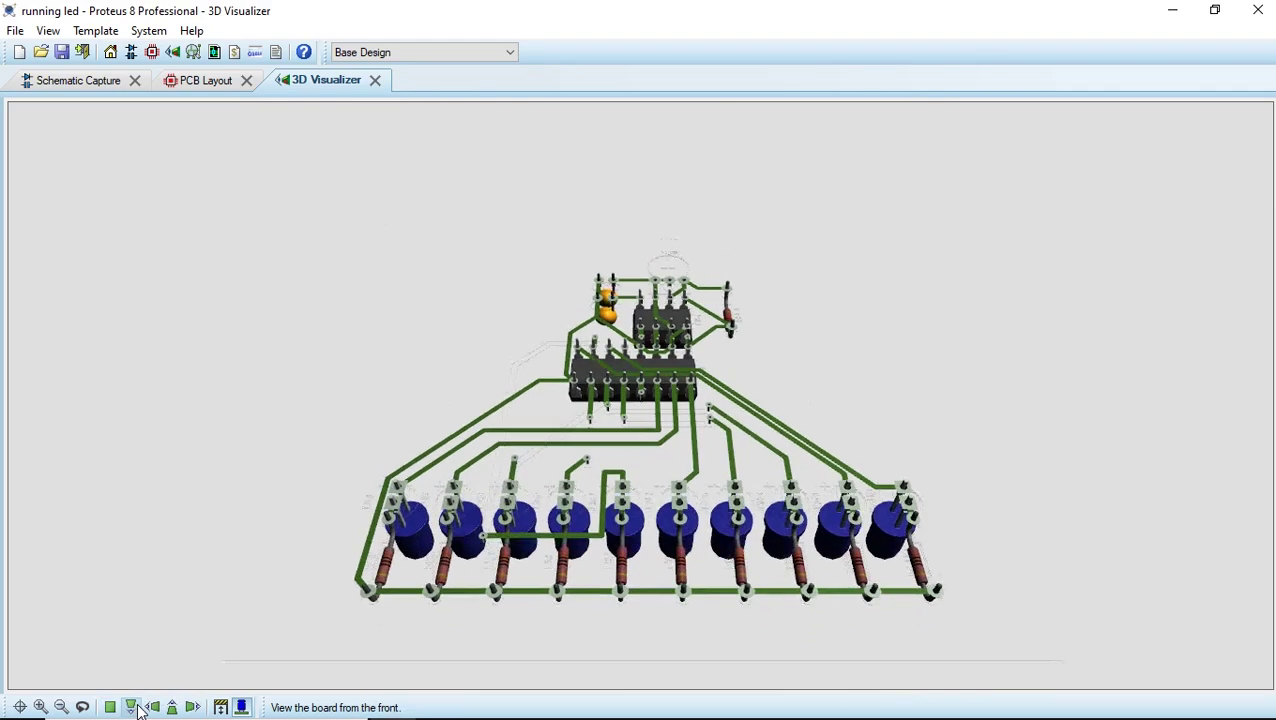
left_click(82, 707)
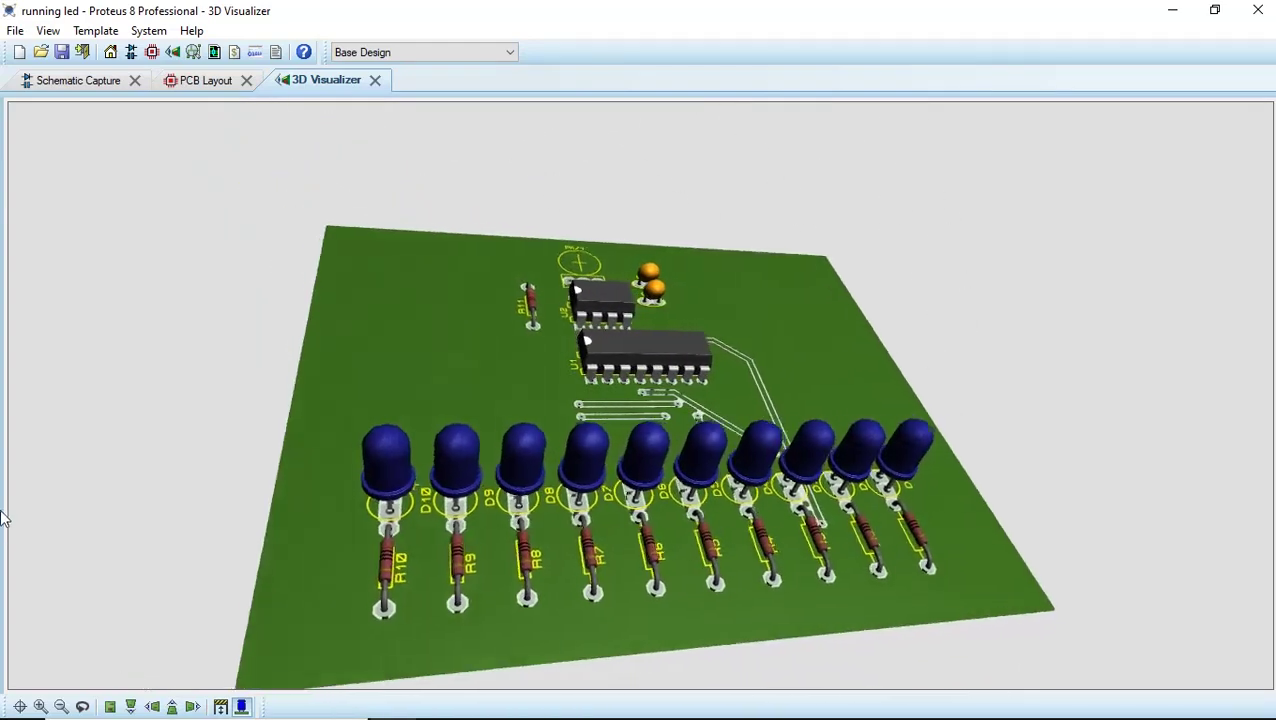
Review the running LED simulation in the schematic against the PCB layout, and return to the 3D view of the board.
left_click(89, 85)
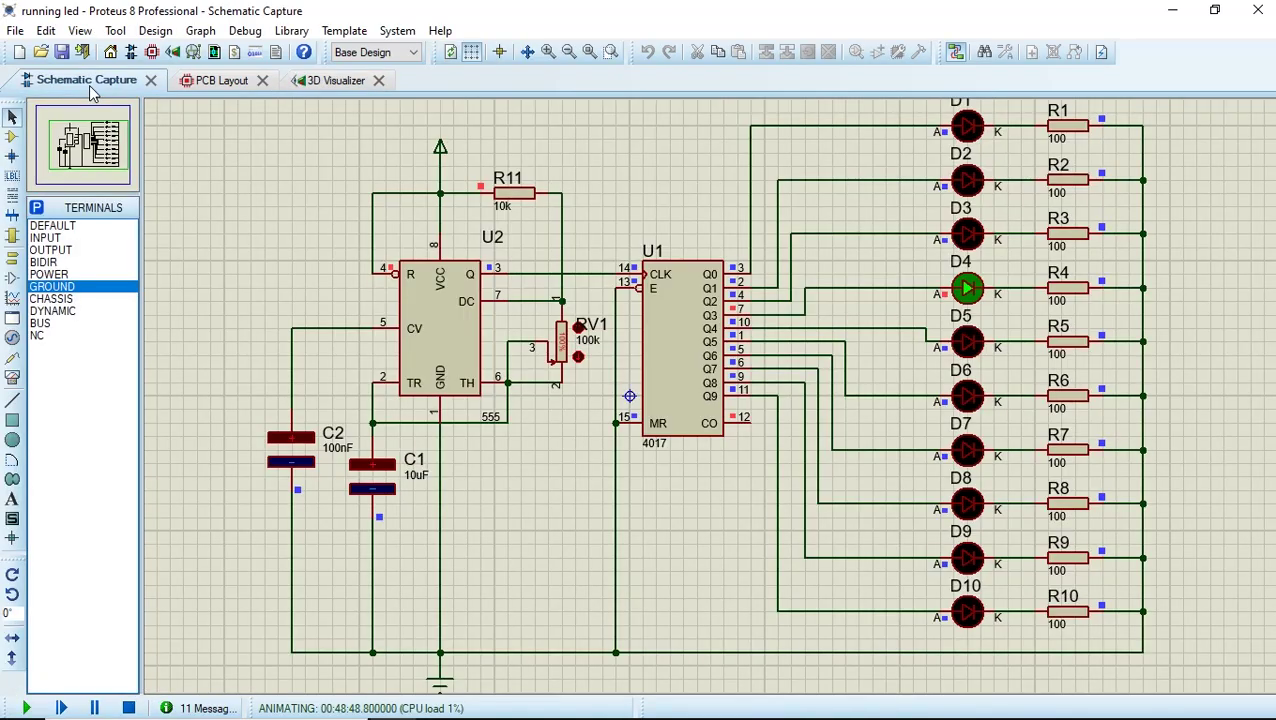
left_click(208, 82)
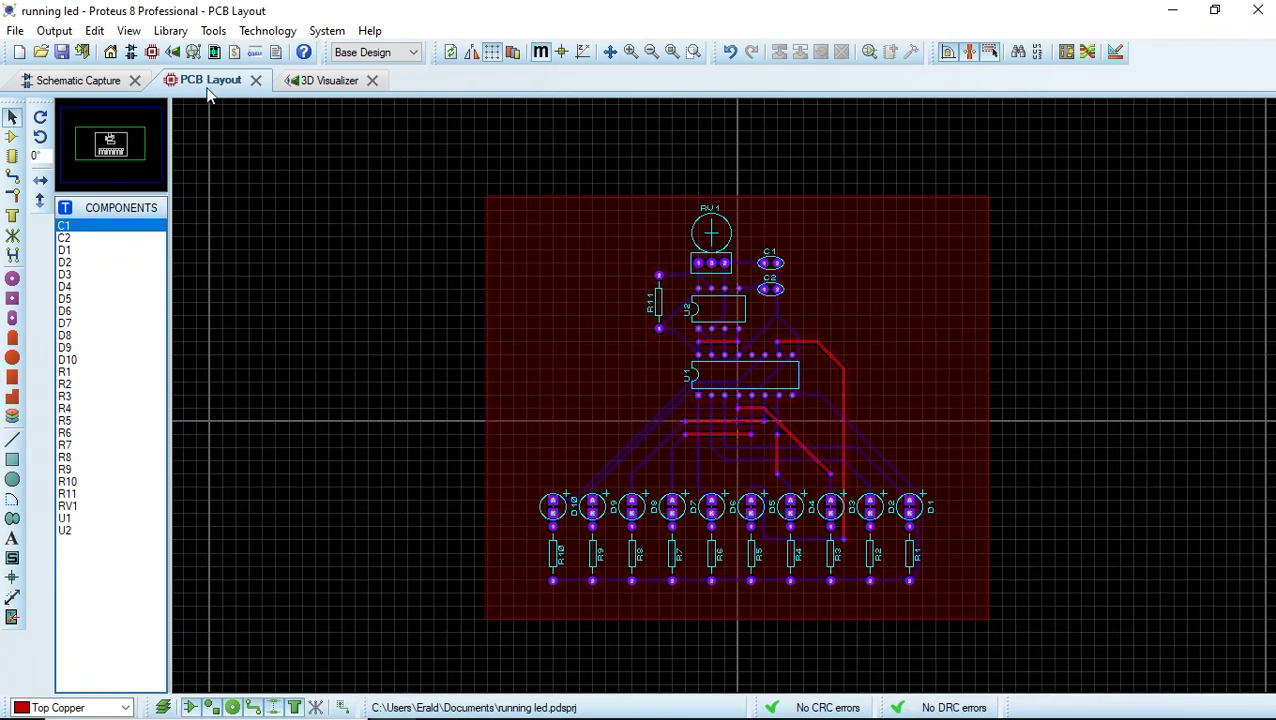
left_click(80, 82)
left_click(185, 82)
left_click(80, 82)
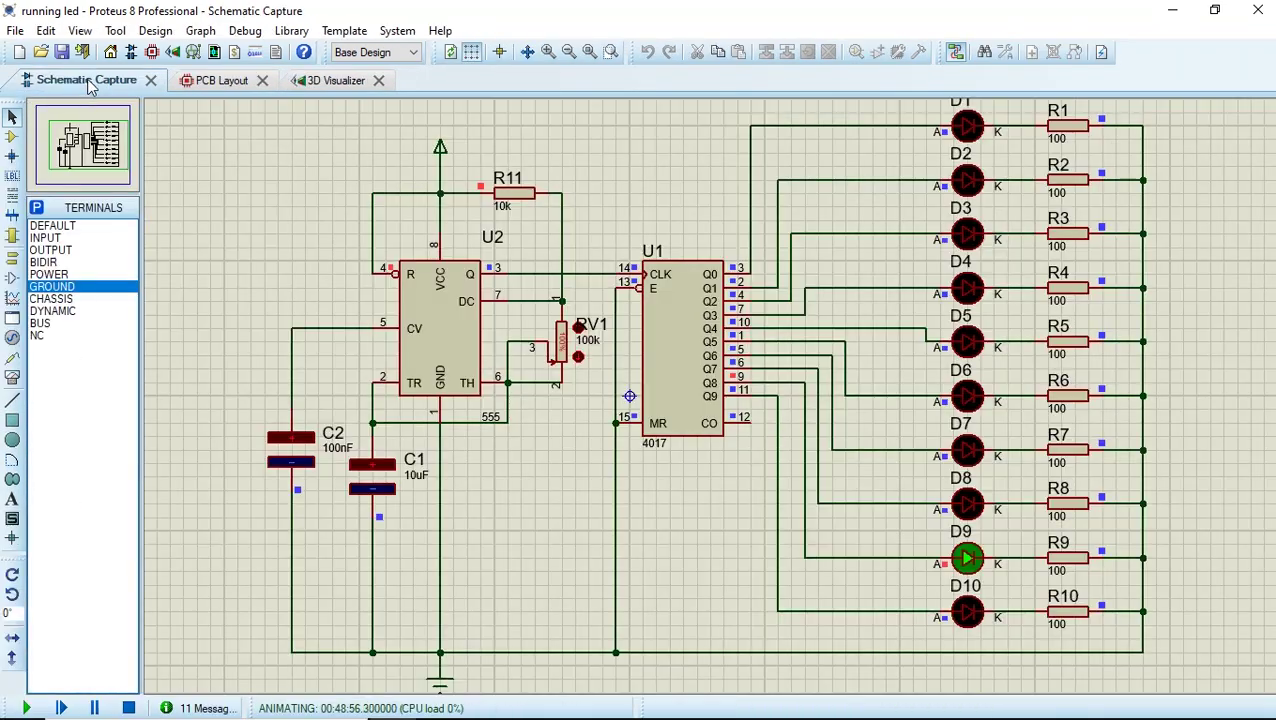
left_click(210, 84)
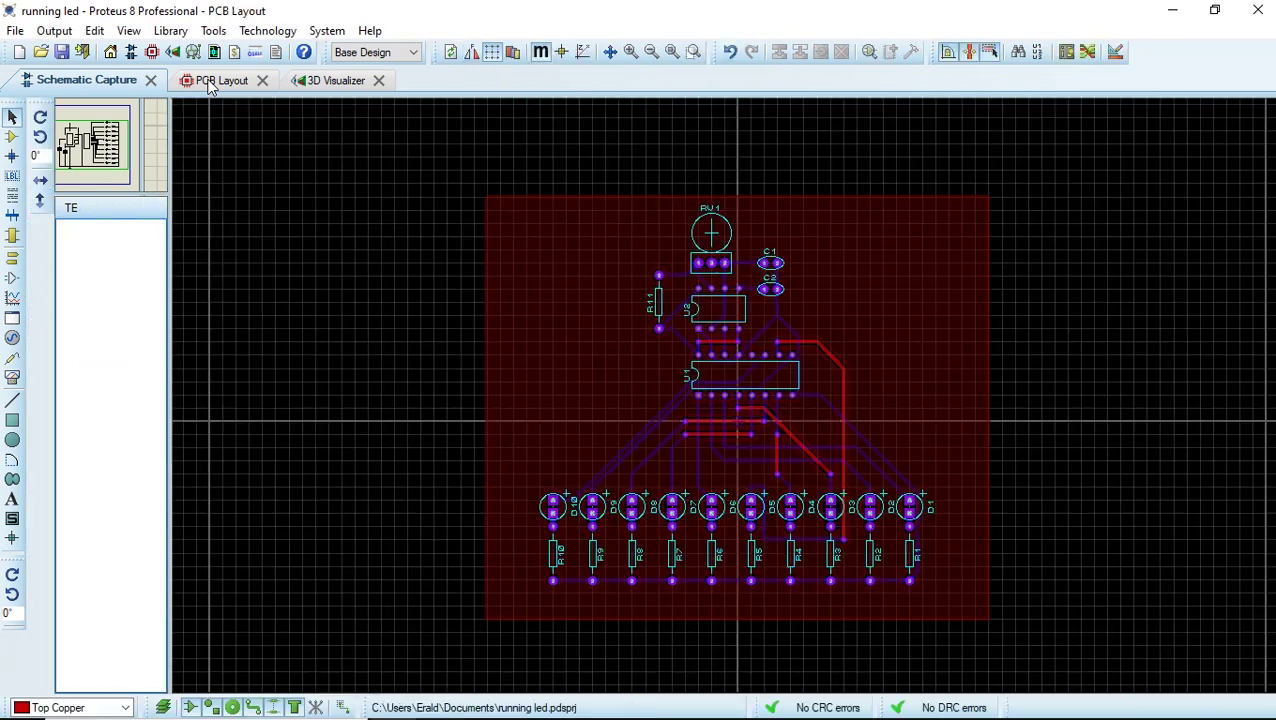
left_click(108, 84)
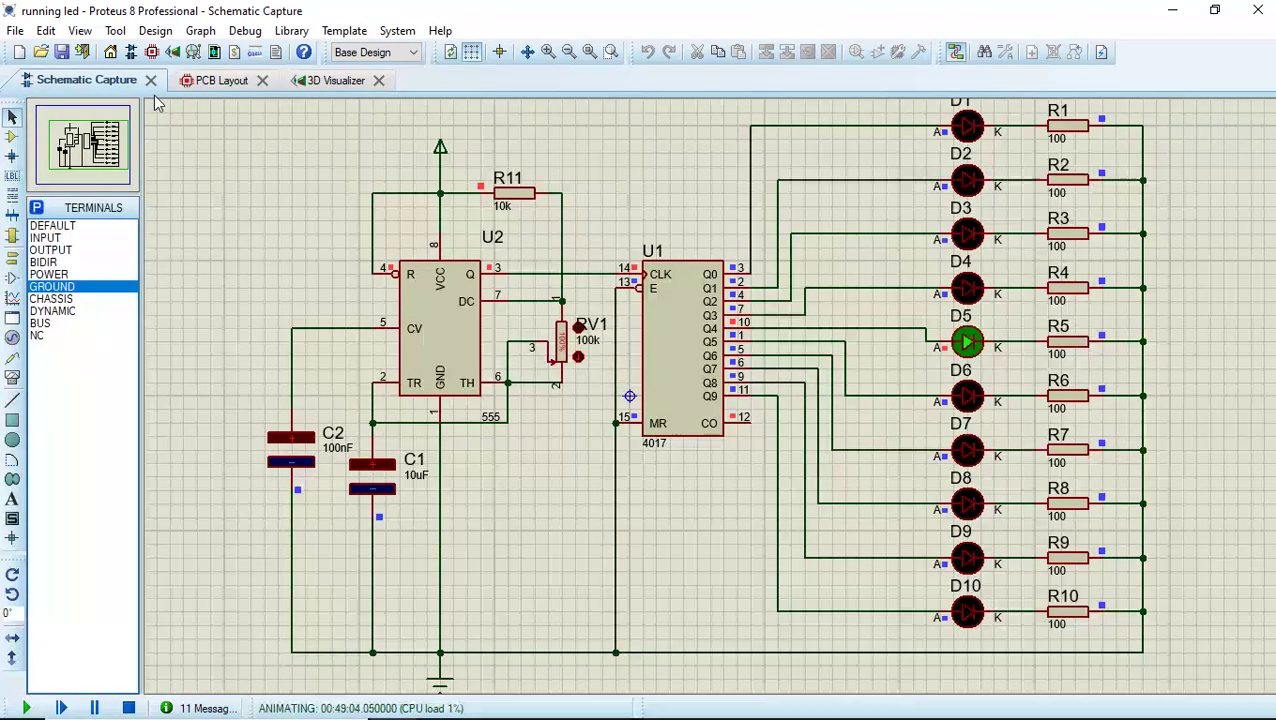
left_click(225, 81)
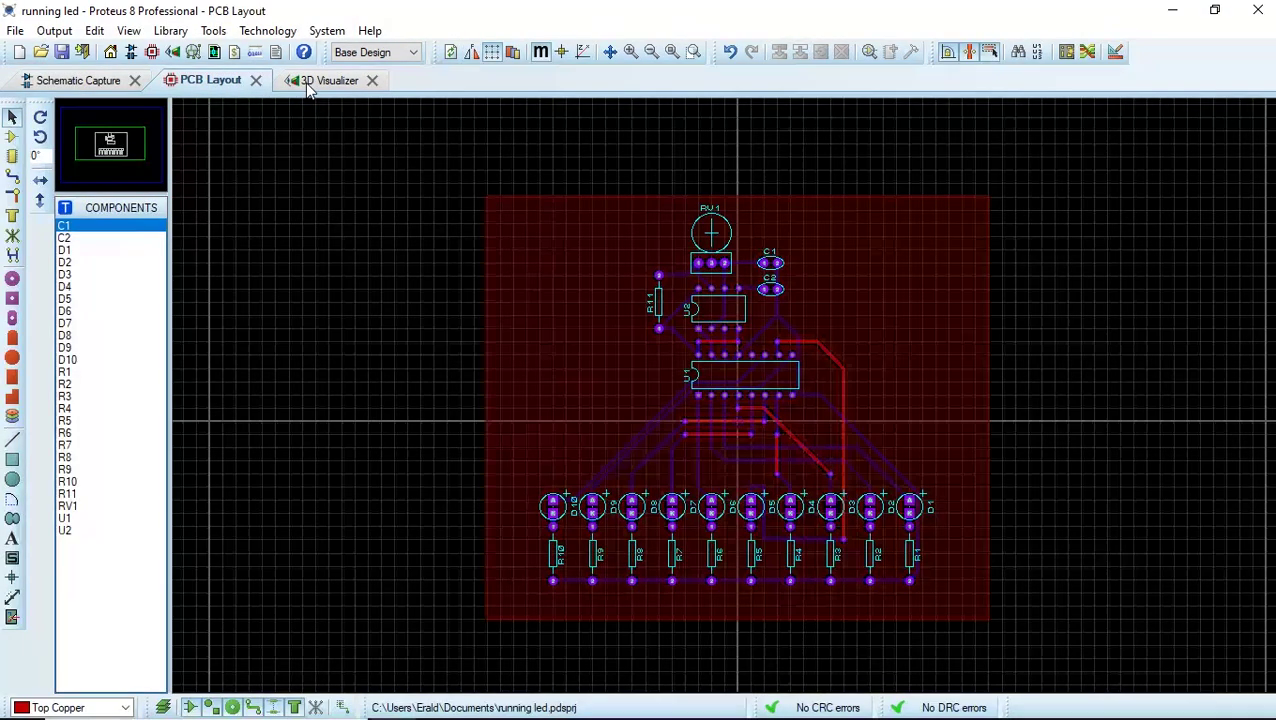
left_click(308, 88)
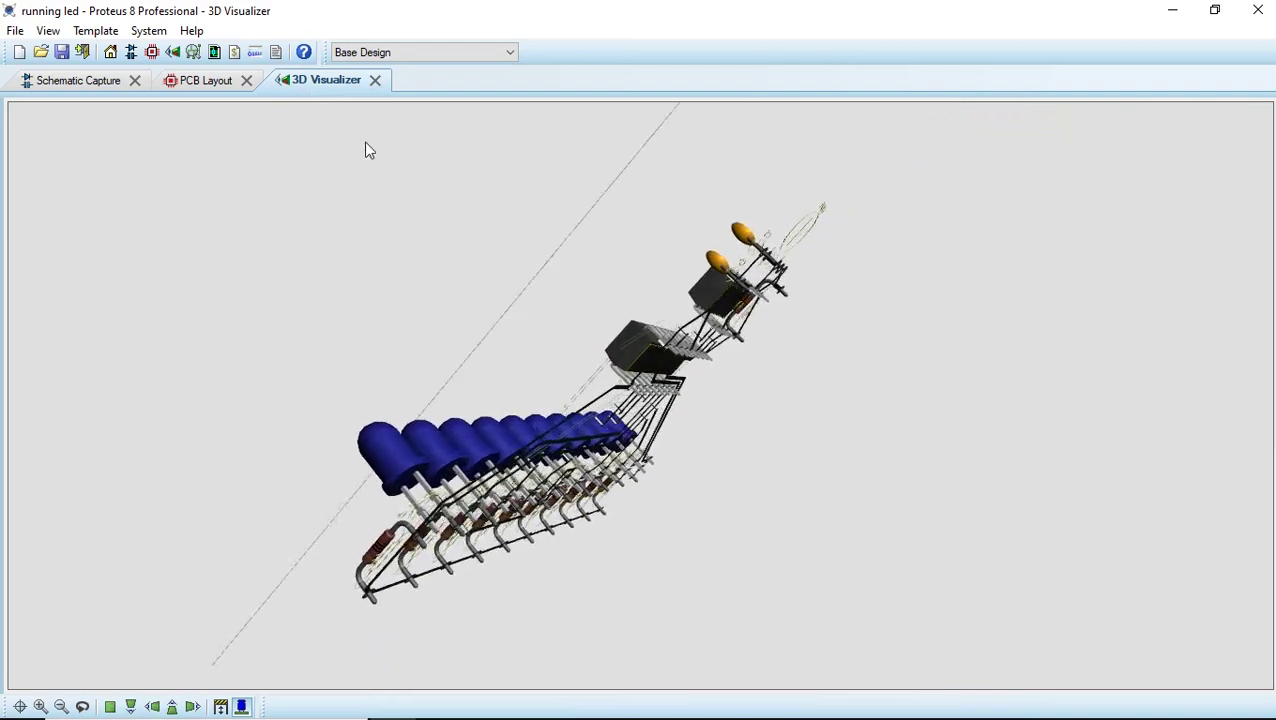